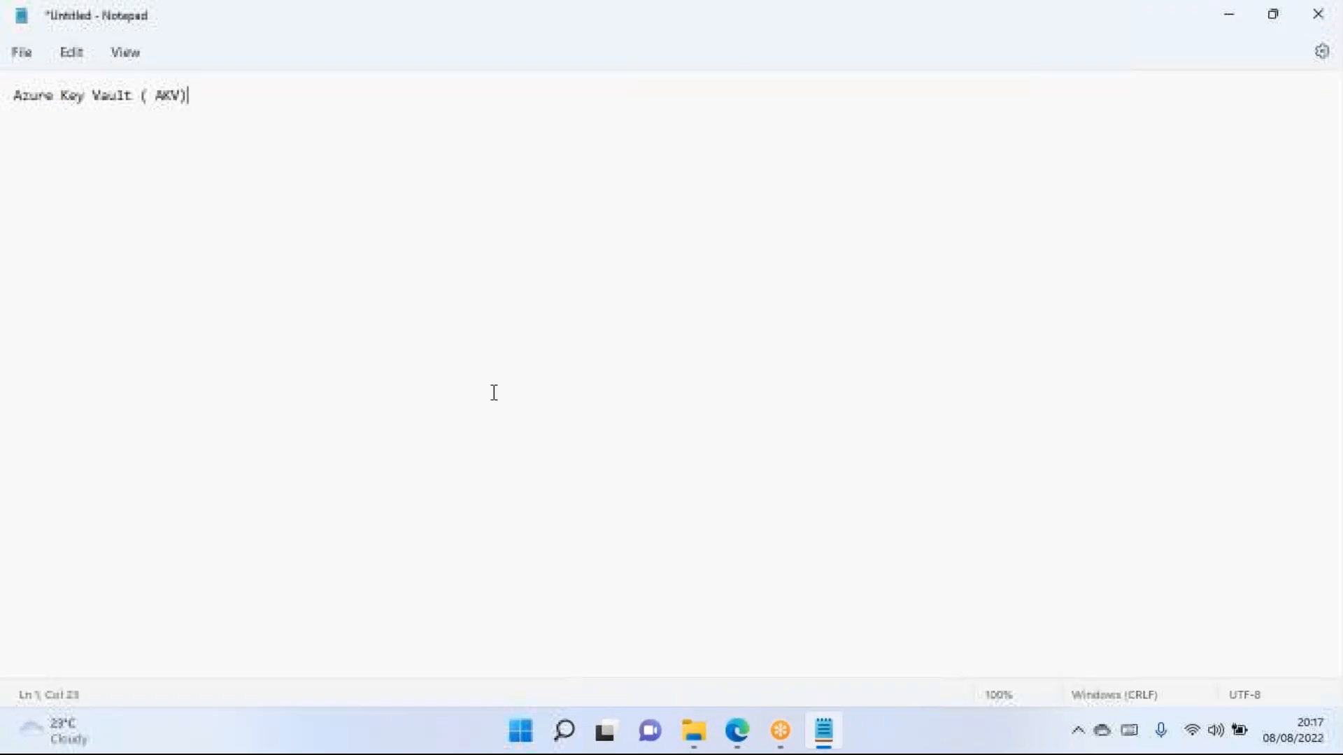
# List Keys, Secrets and Certificates on separate lines under the Azure Key Vault heading, and add a dash after Keys.
pyautogui.press('Return')
pyautogui.press('Return')
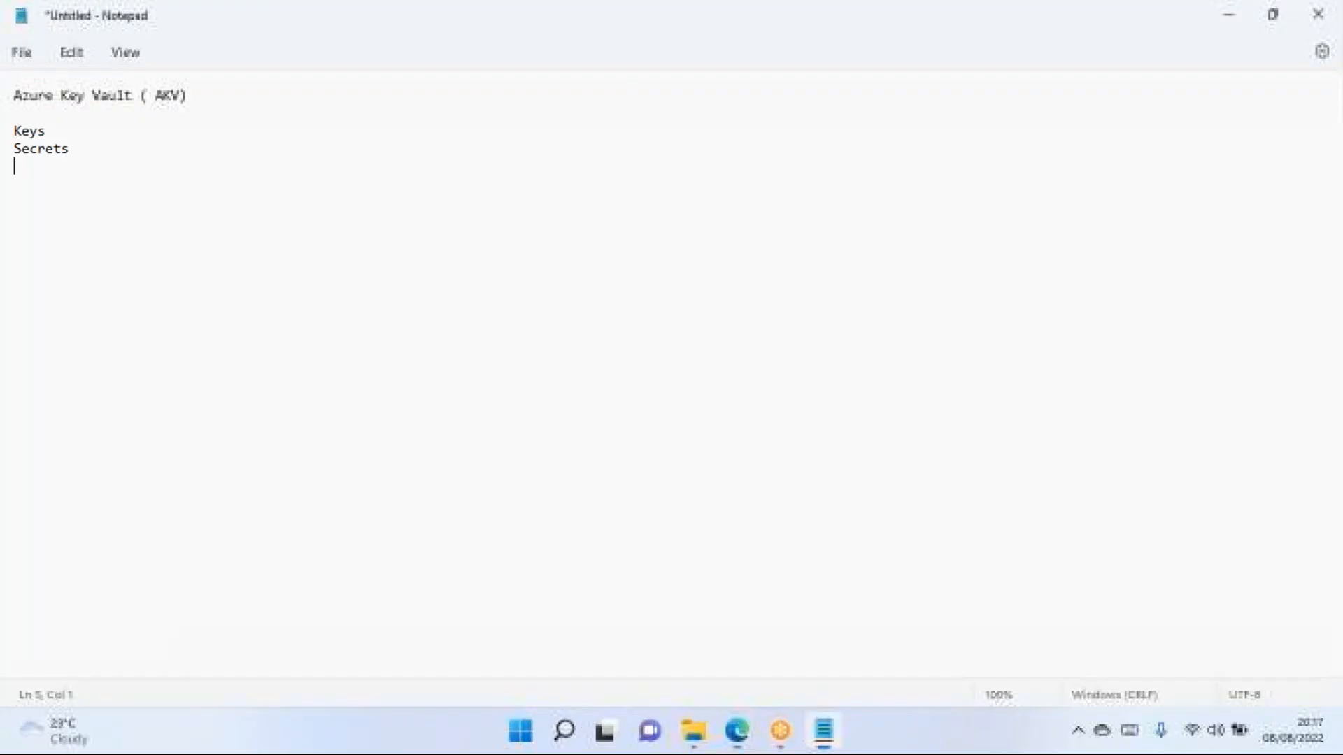
pyautogui.write('Ce')
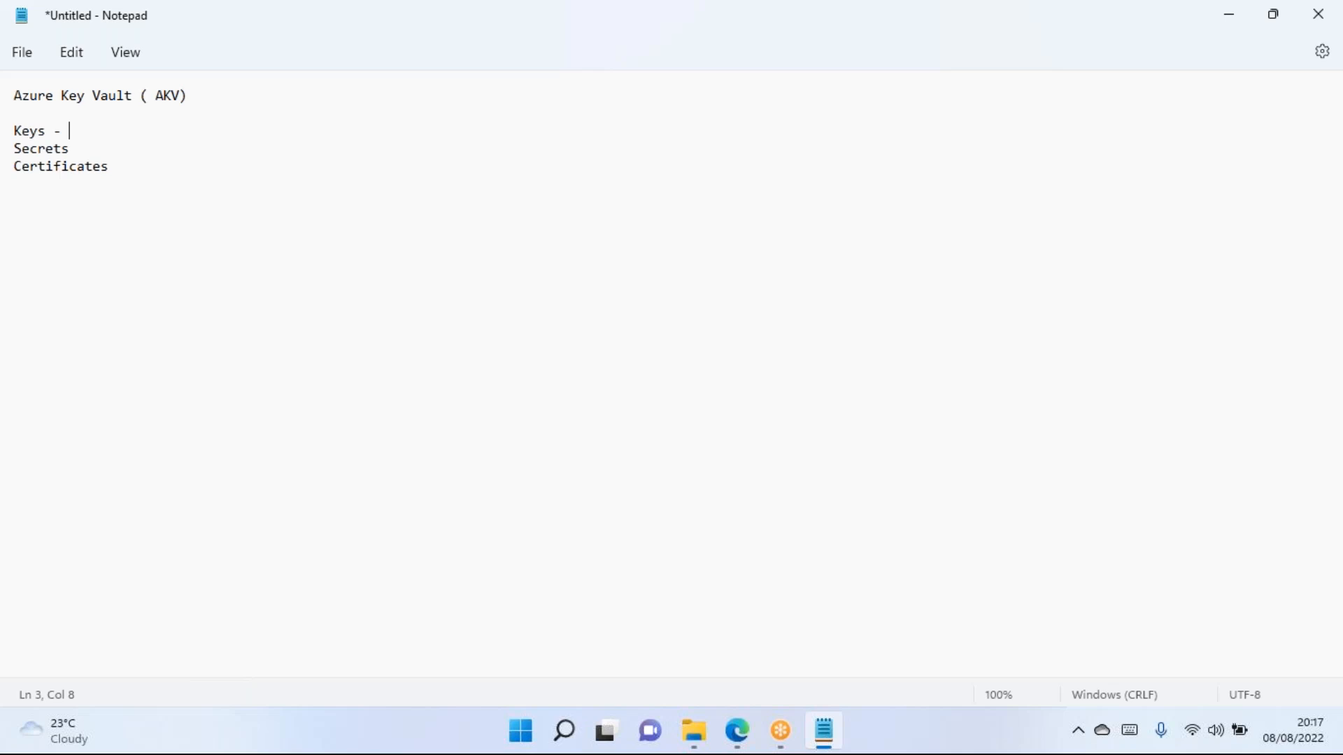
# Switch to the Edge browser and open the Access keys page of the cachestorageaccount4 storage account.
pyautogui.hotkey('alt', 'Tab')
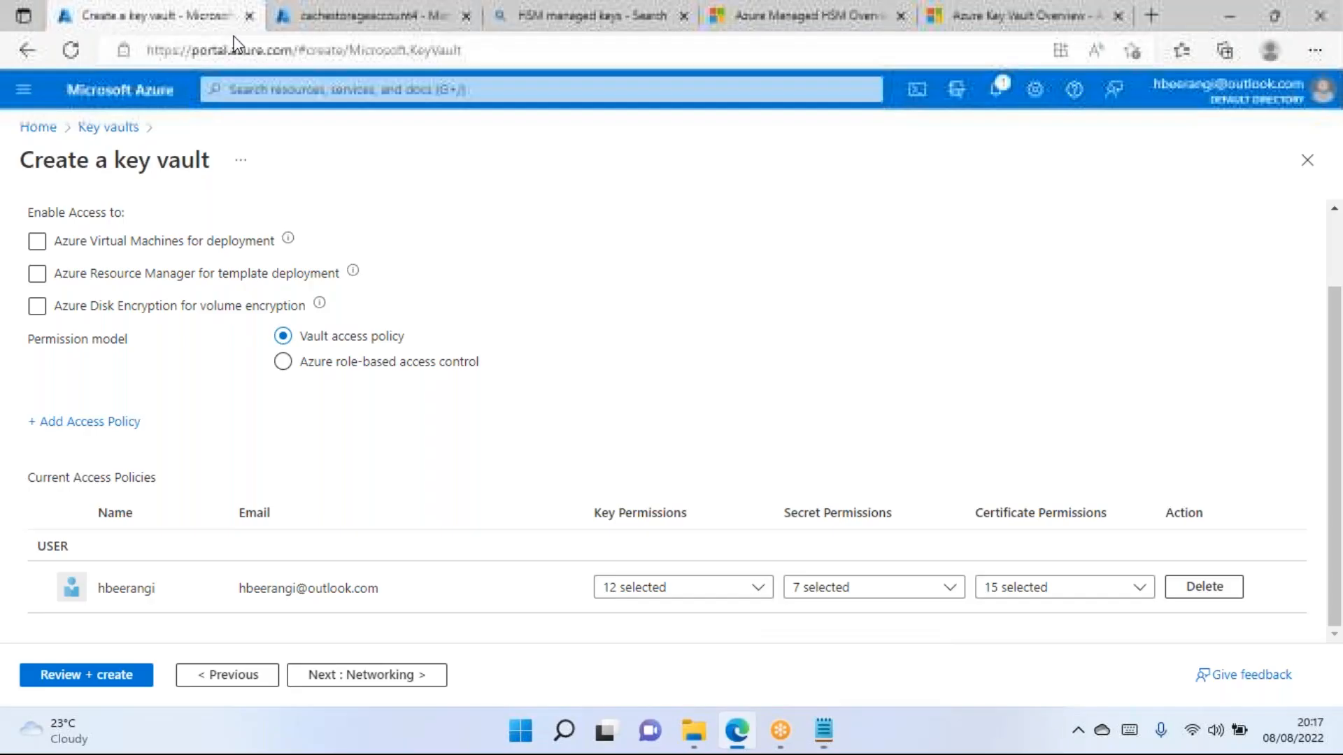
pyautogui.click(336, 16)
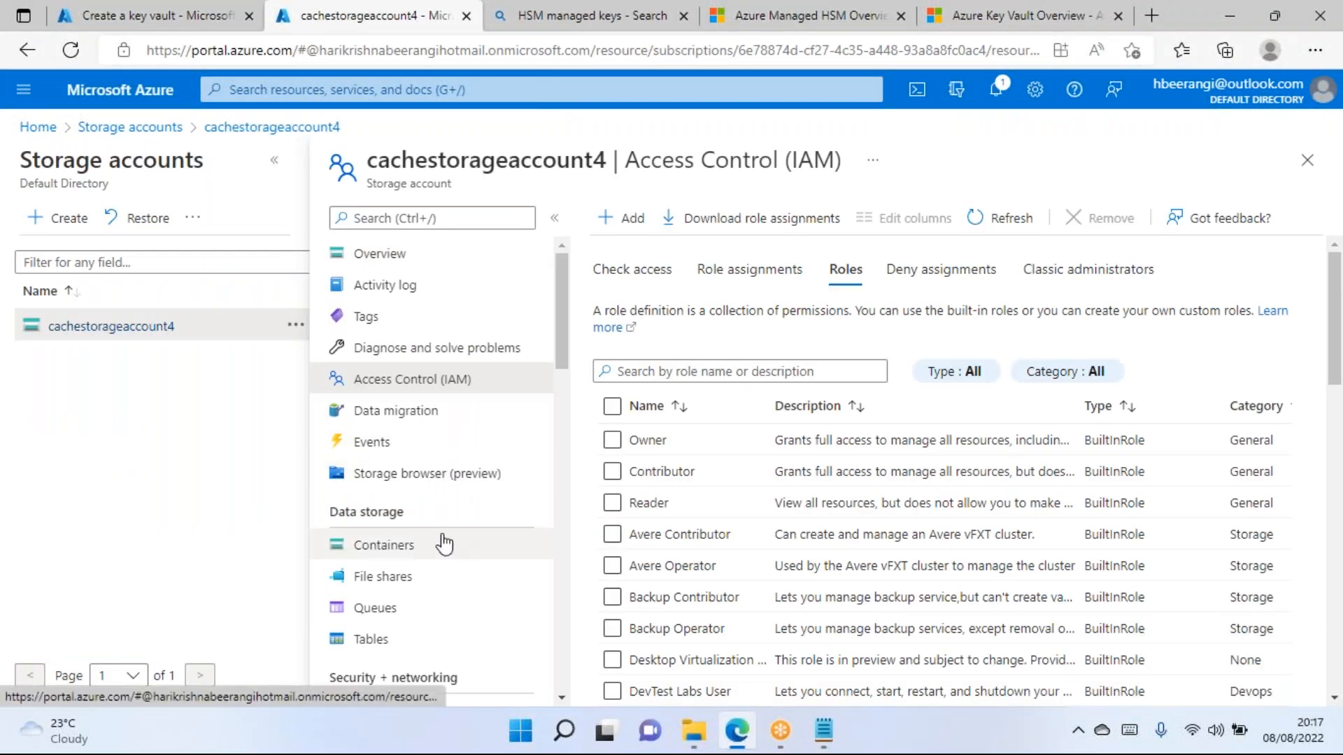
pyautogui.scroll(-2, 434, 535)
pyautogui.scroll(1, 390, 343)
pyautogui.scroll(-3, 392, 367)
pyautogui.scroll(-2, 397, 396)
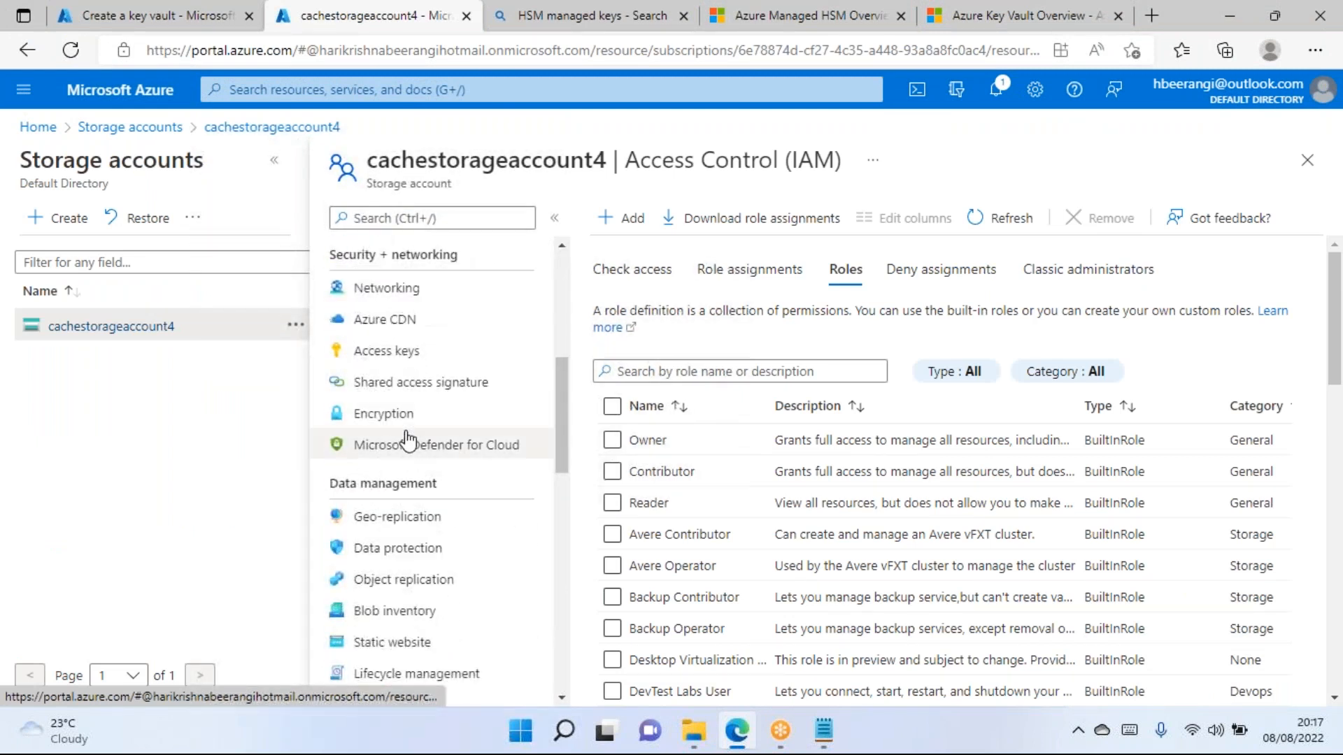
pyautogui.scroll(-3, 407, 392)
pyautogui.scroll(10, 402, 387)
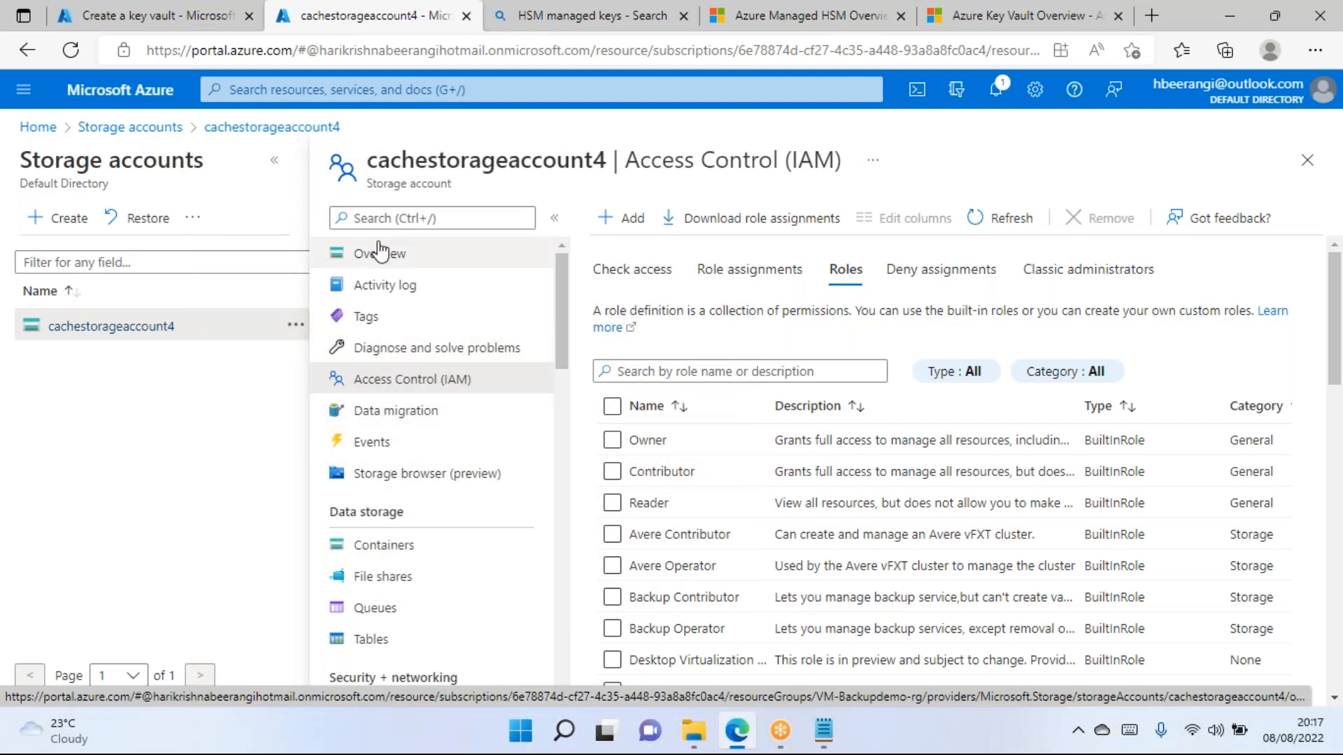
pyautogui.scroll(-3, 384, 343)
pyautogui.scroll(-3, 383, 364)
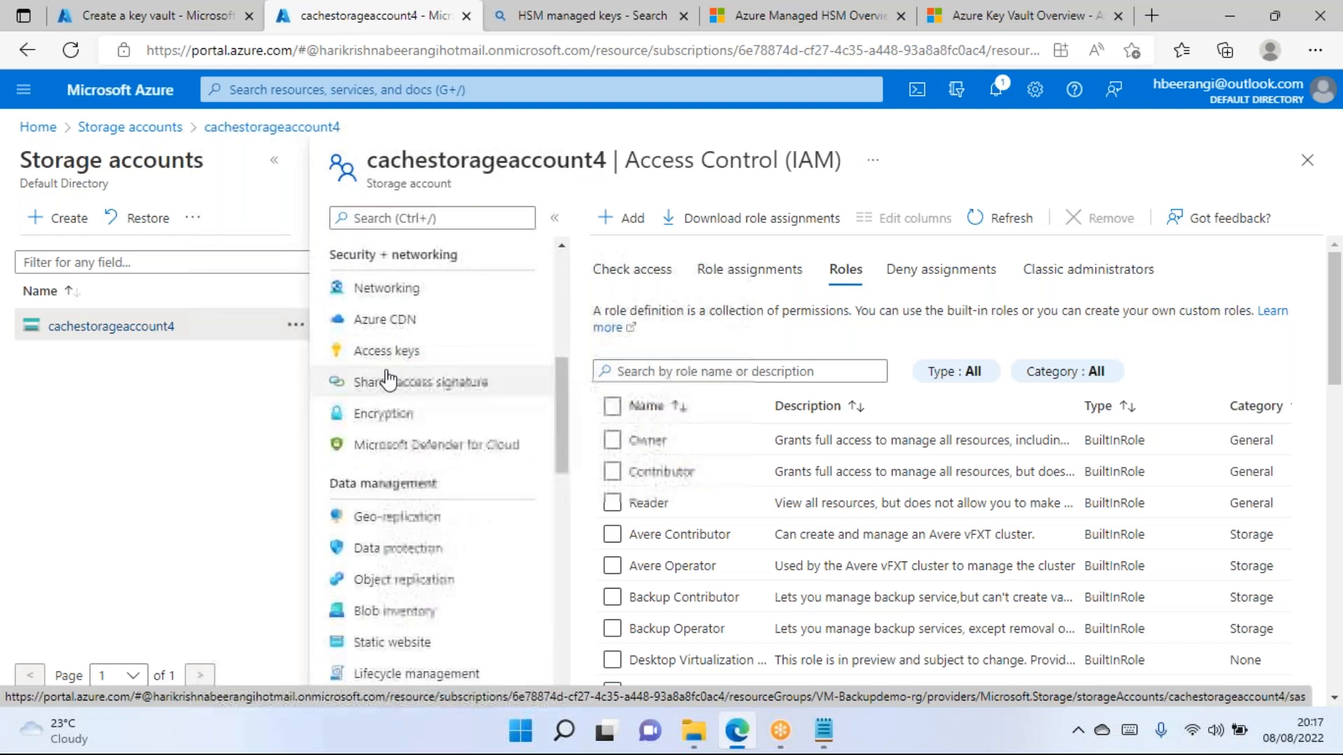
pyautogui.click(396, 355)
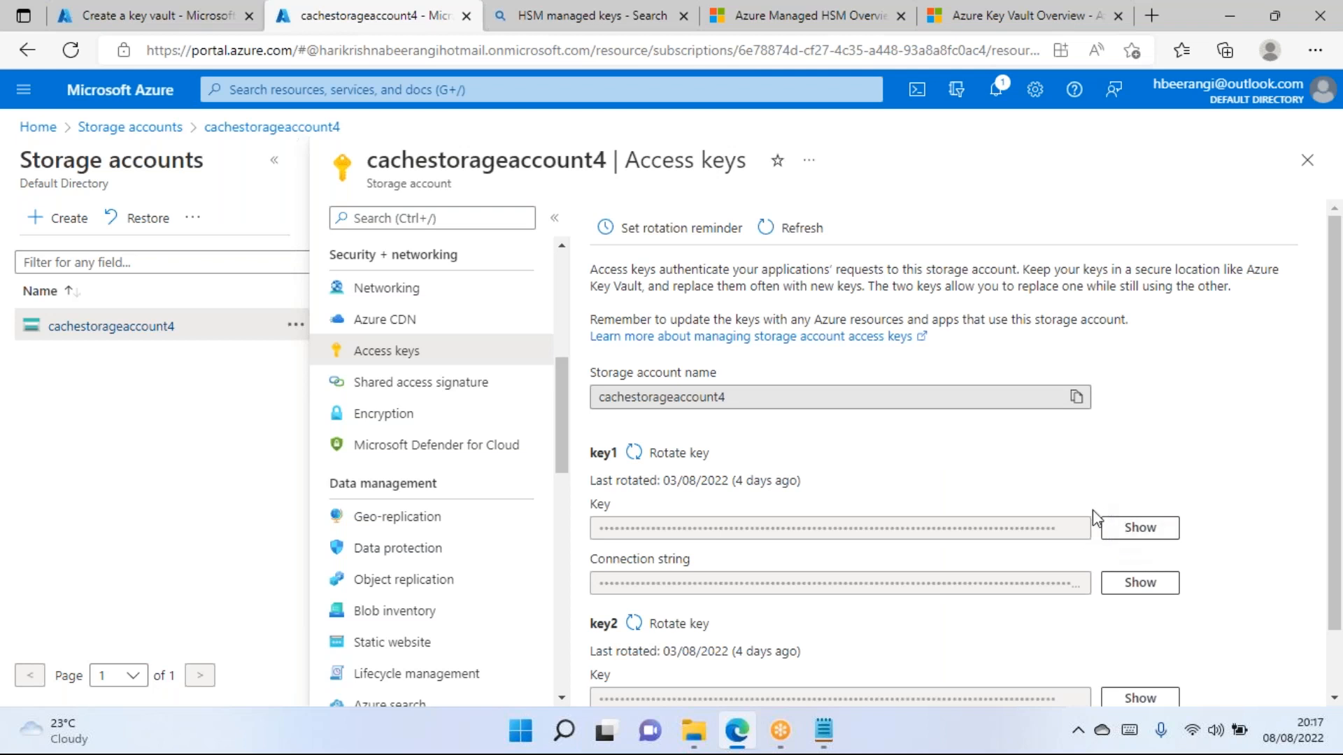
# Return to the key vault creation form and examine the Key, Secret and Certificate Permissions columns under Current Access Policies.
pyautogui.hotkey('ctrl', 'shift', 'Tab')
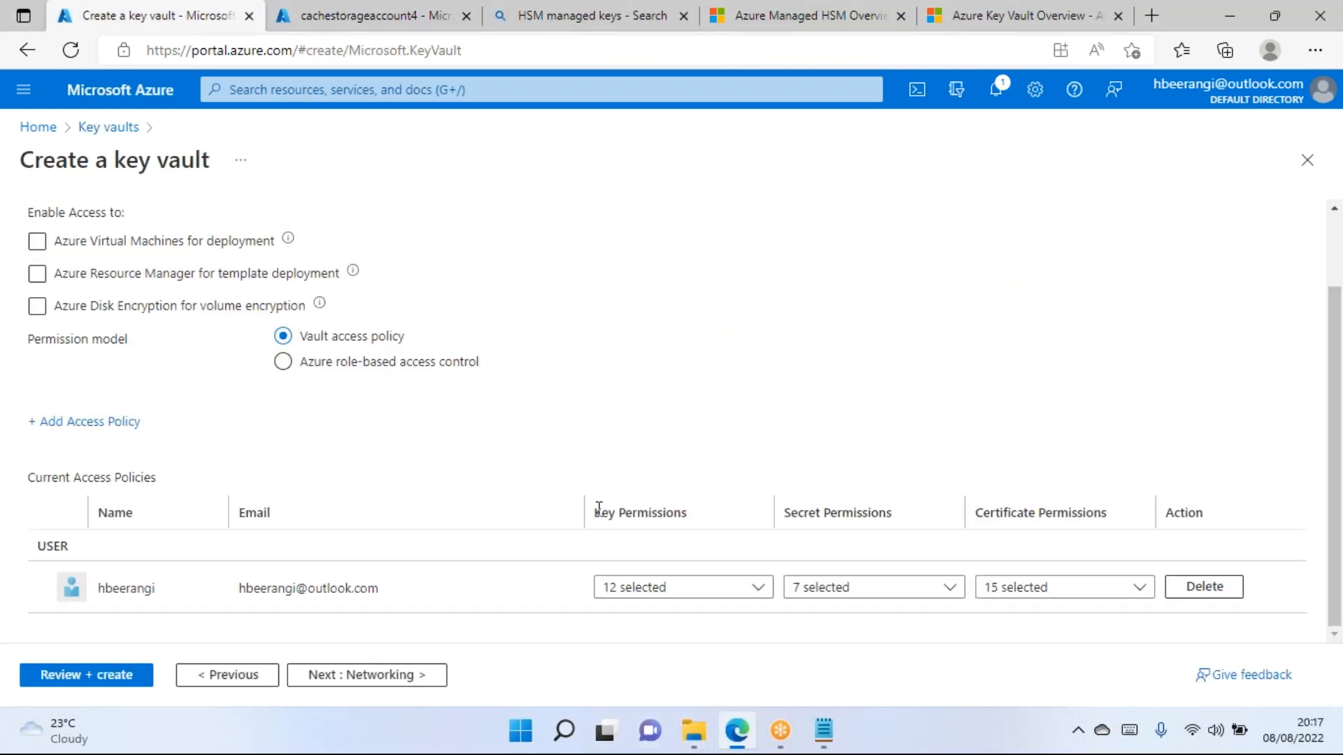
pyautogui.moveTo(595, 509); pyautogui.dragTo(644, 505)
pyautogui.moveTo(790, 516); pyautogui.dragTo(908, 511)
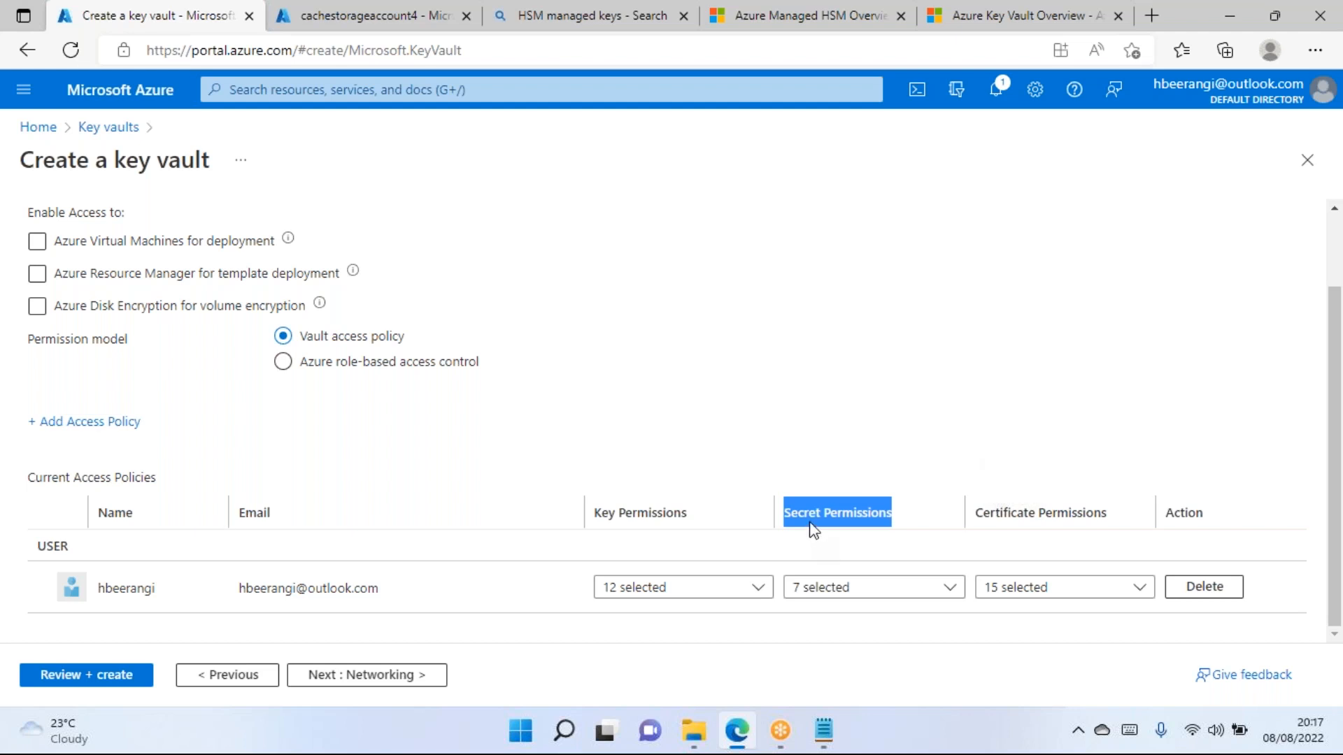
pyautogui.moveTo(1111, 521); pyautogui.dragTo(980, 517)
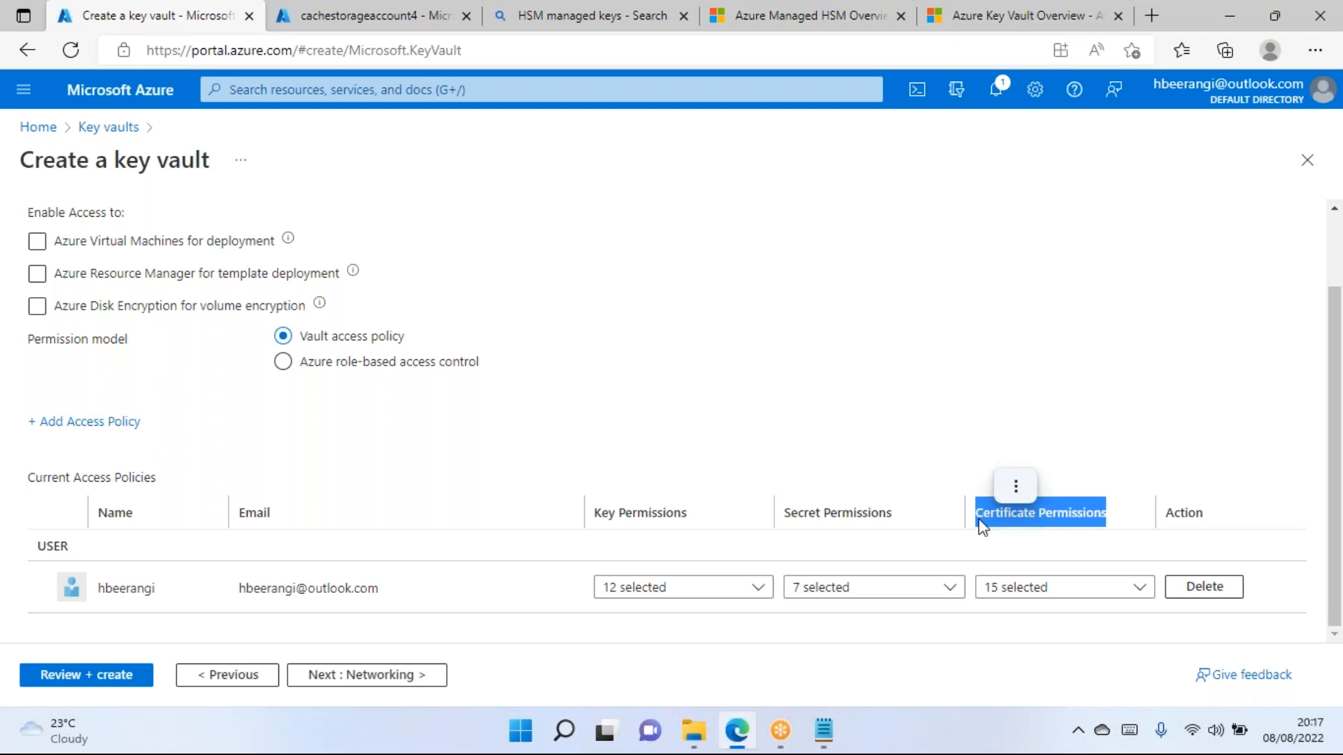
pyautogui.moveTo(676, 514); pyautogui.dragTo(614, 515)
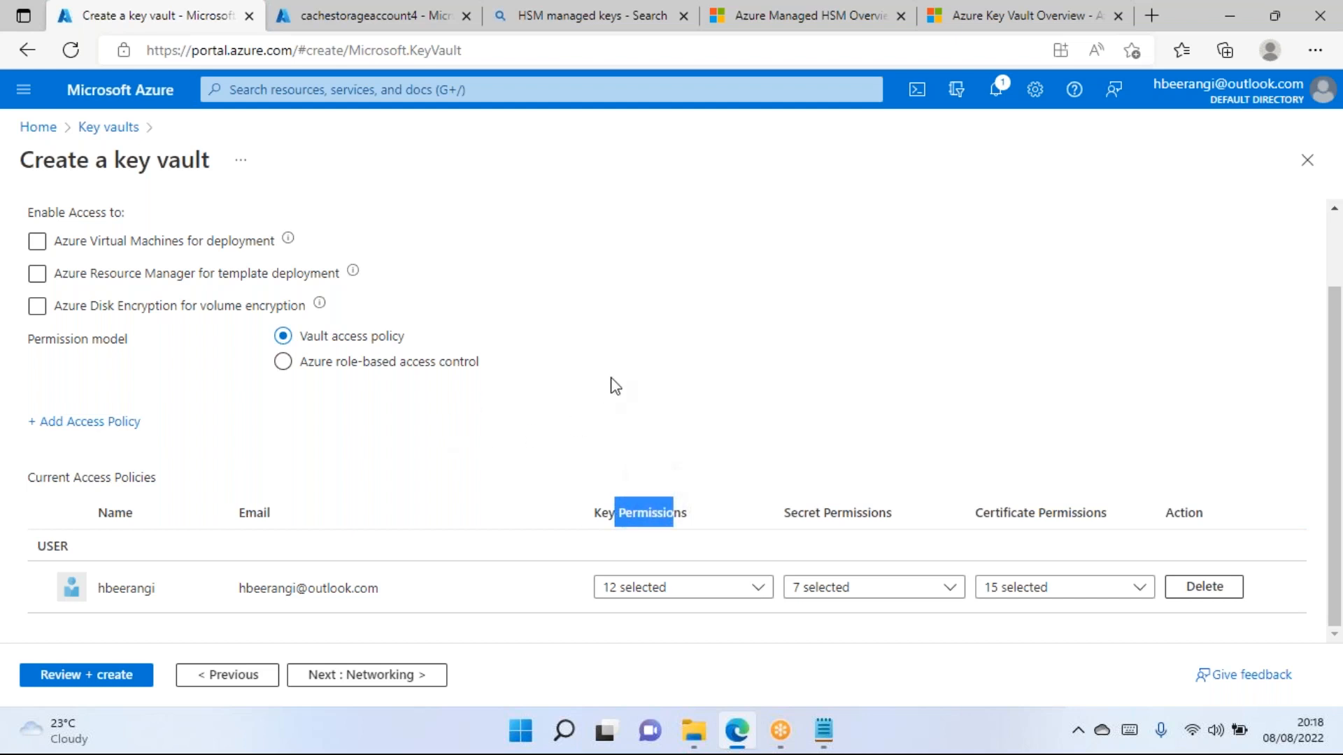
# Review the listed user's key management permissions, clearing Delete and selecting it again.
pyautogui.click(758, 589)
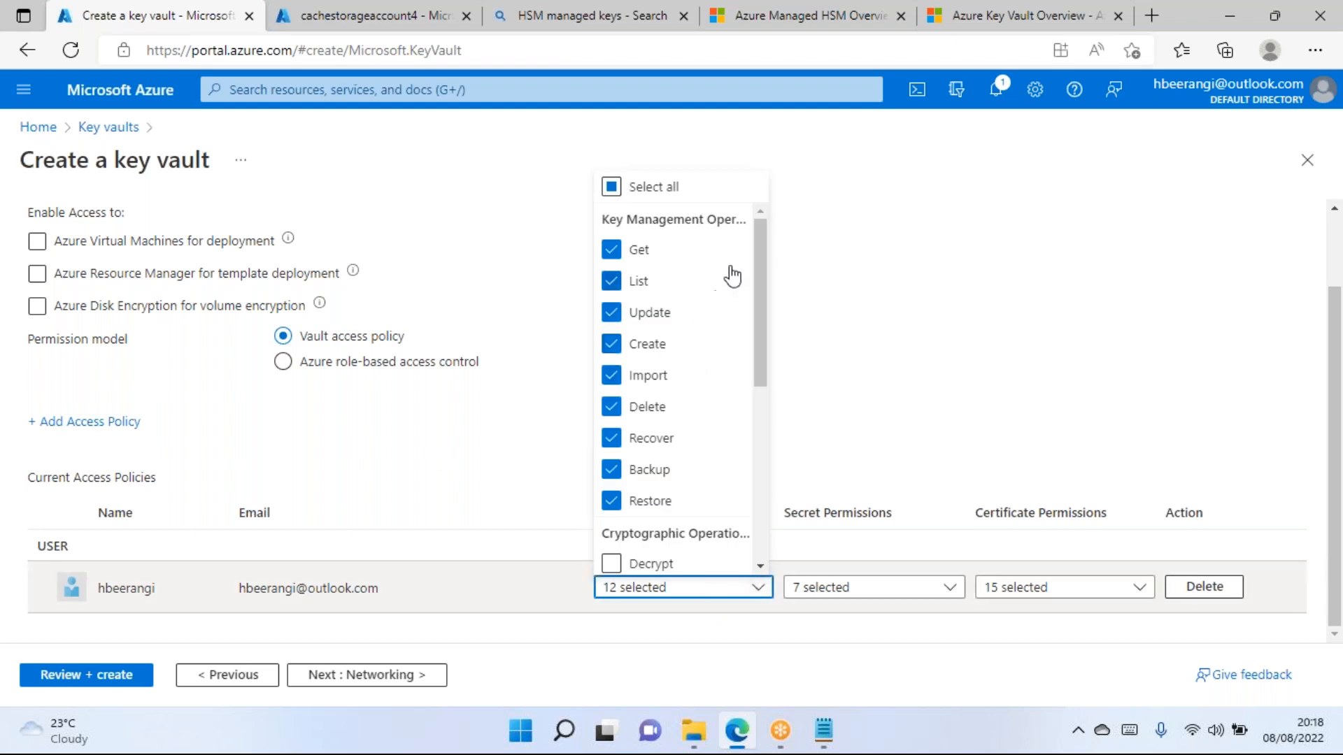
pyautogui.moveTo(761, 246); pyautogui.dragTo(746, 221)
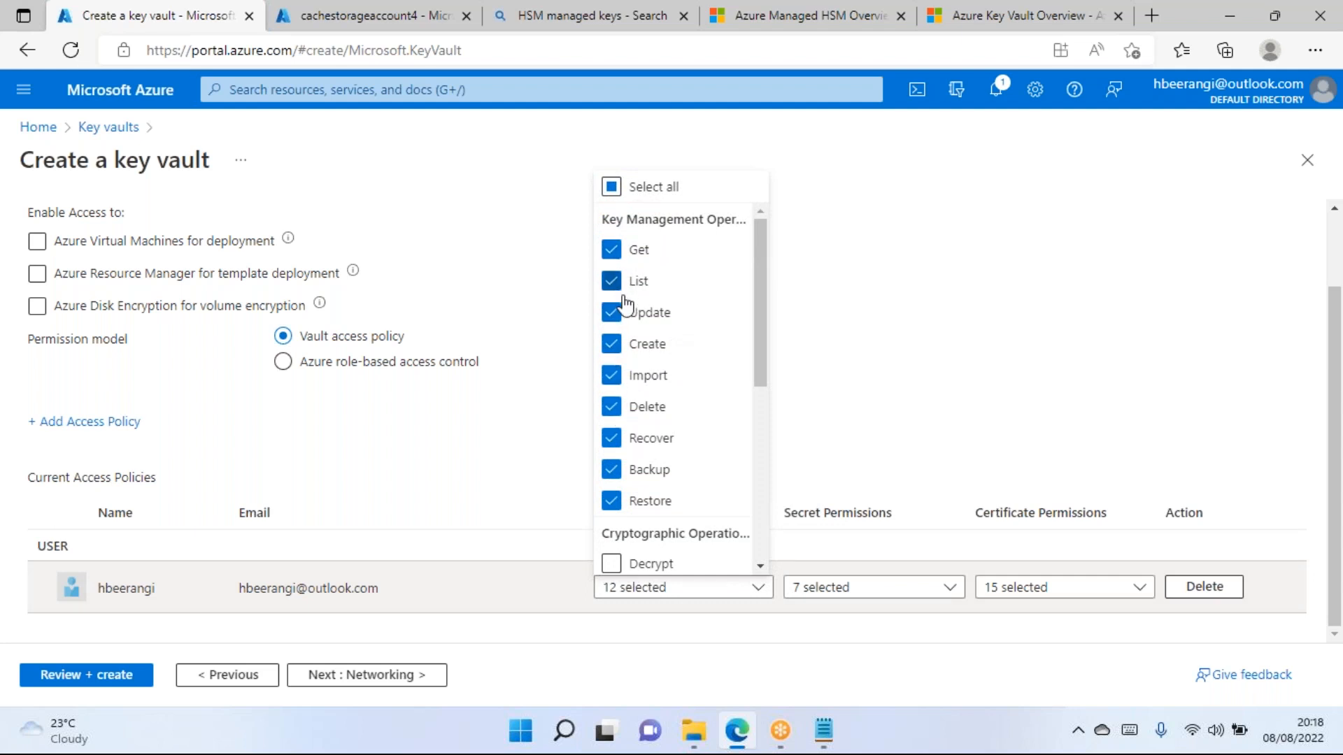
pyautogui.click(612, 413)
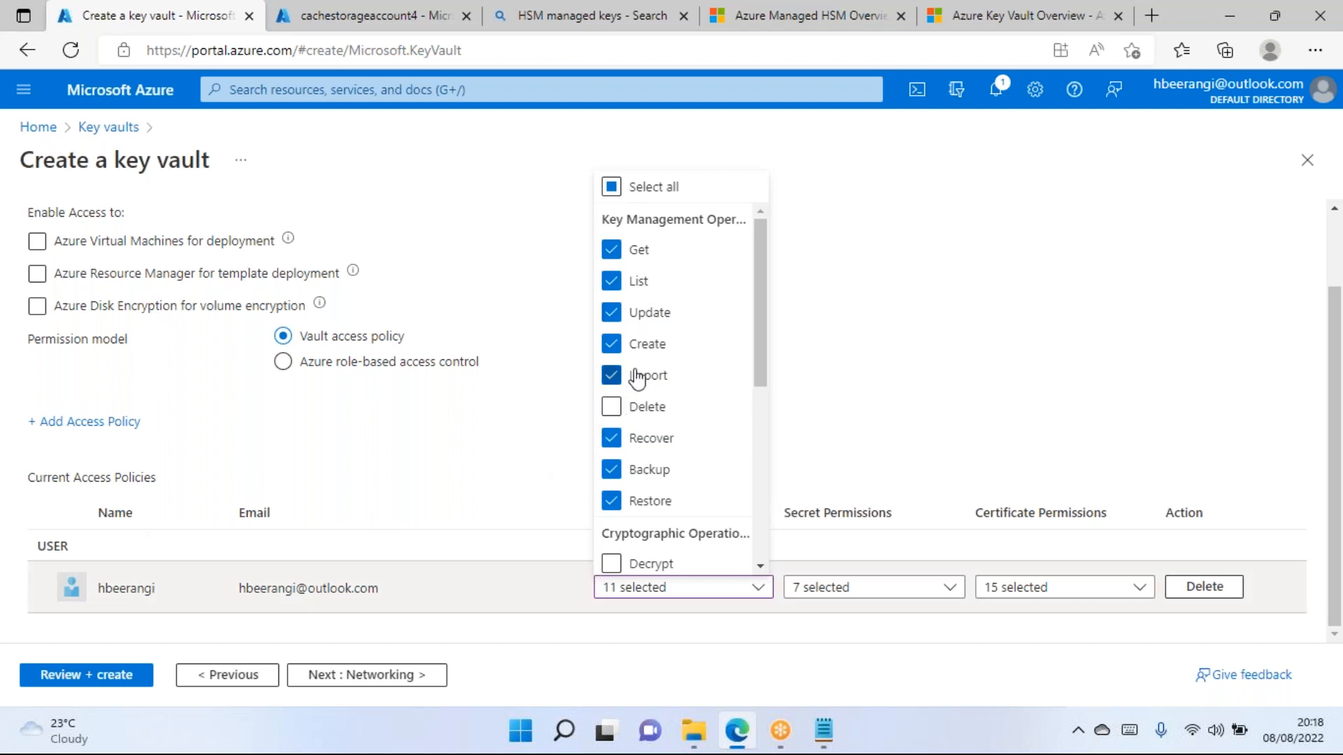
pyautogui.click(611, 407)
pyautogui.click(960, 300)
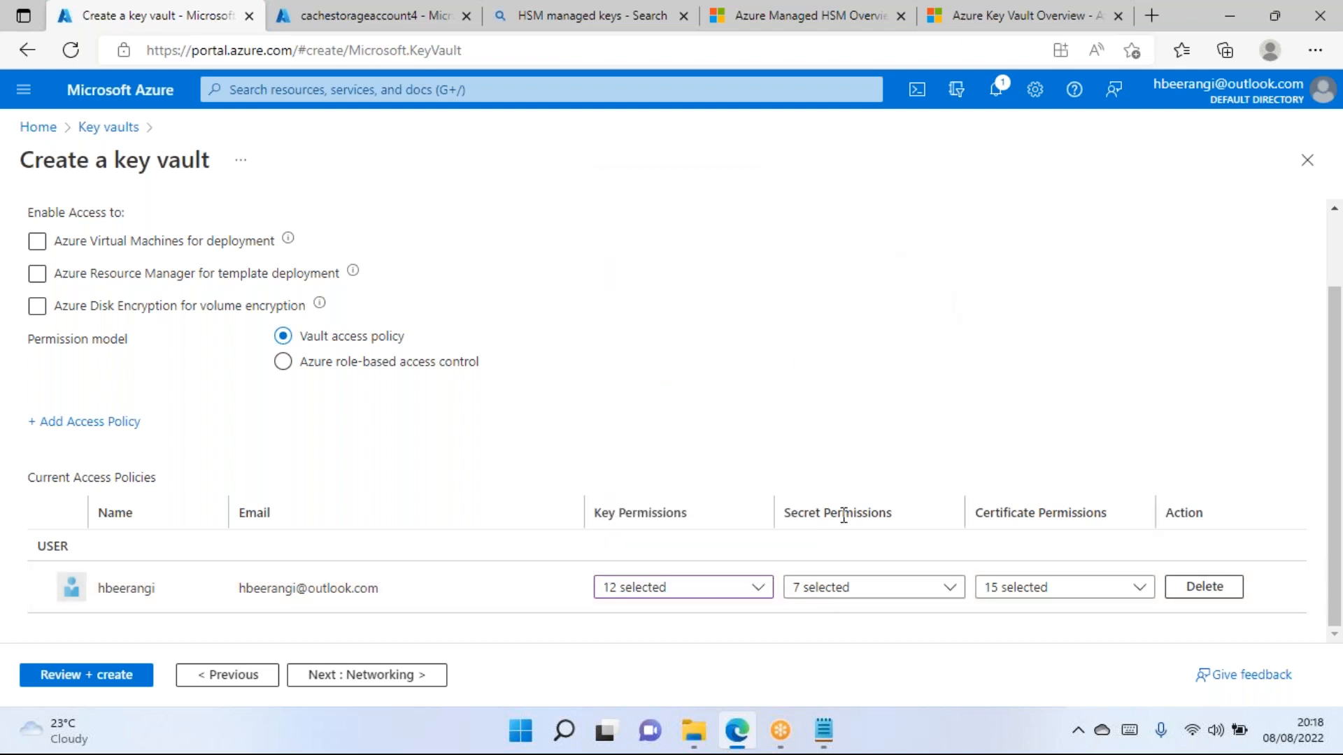
# Clear Set, Delete, Recover, Backup and Restore in the listed user's secret permissions, and finally grant all secret permissions.
pyautogui.moveTo(797, 516); pyautogui.dragTo(822, 517)
pyautogui.click(865, 591)
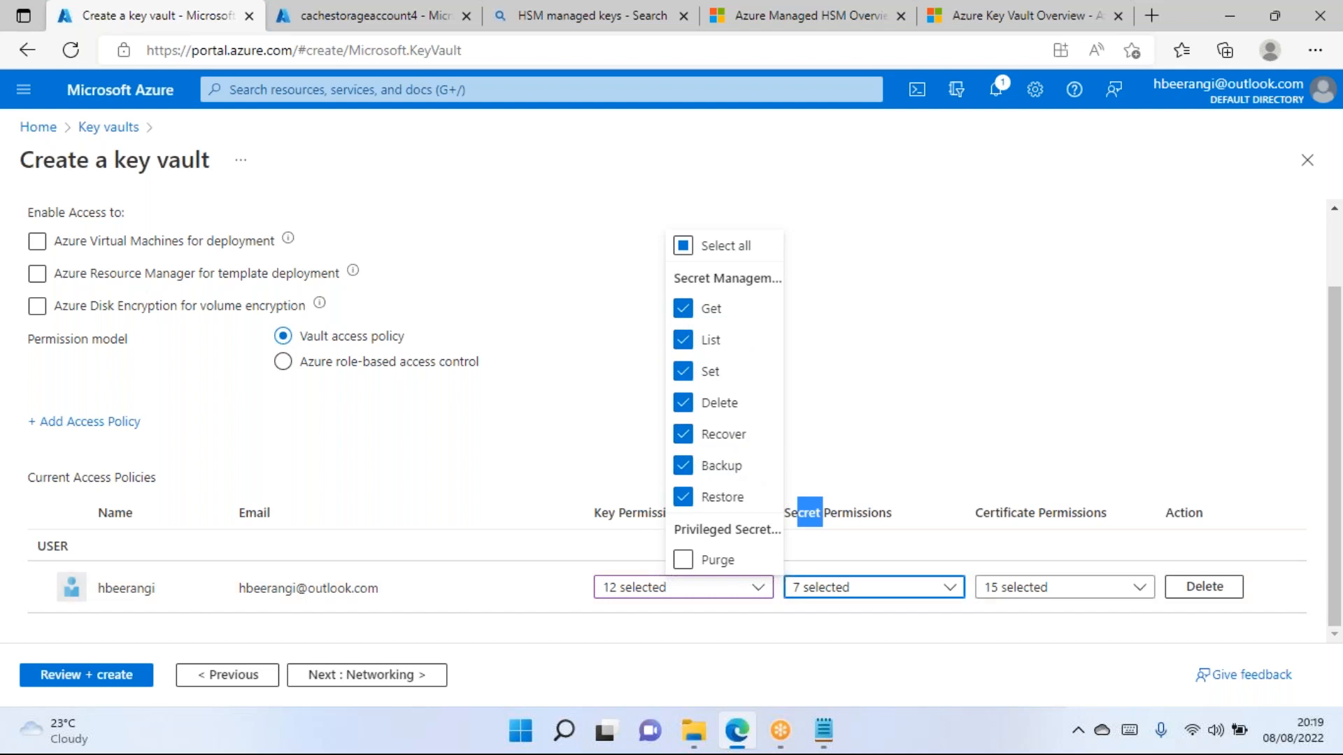
pyautogui.click(685, 405)
pyautogui.click(685, 435)
pyautogui.click(685, 466)
pyautogui.click(686, 505)
pyautogui.click(684, 372)
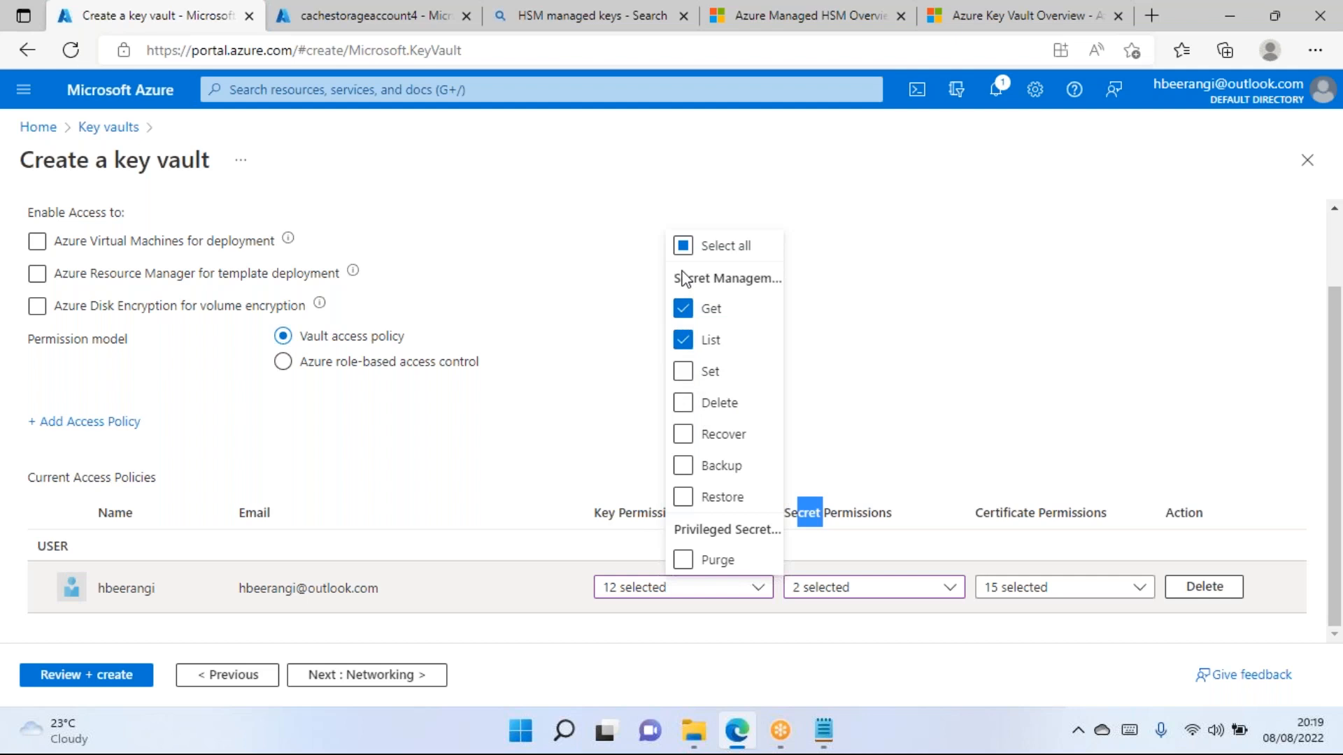
pyautogui.click(683, 248)
pyautogui.click(971, 328)
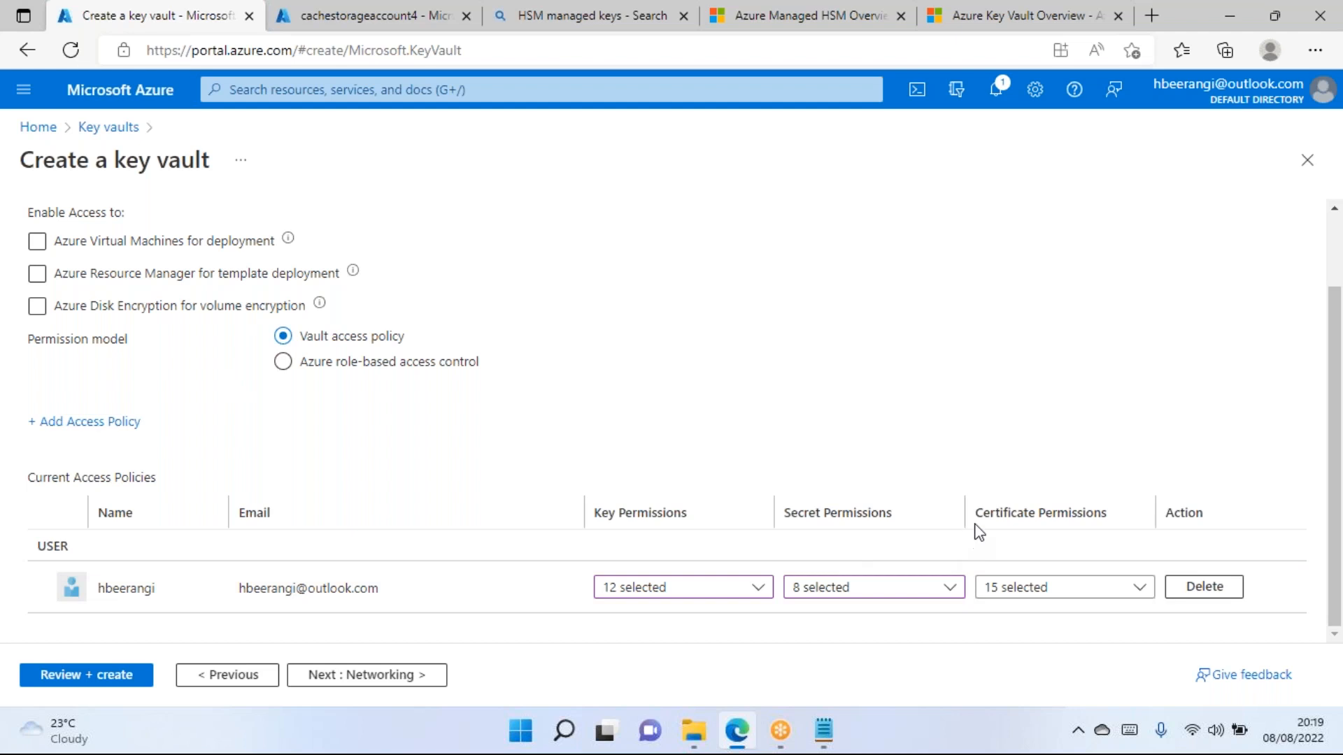
# Examine the full list of certificate management and privileged certificate operations available to the listed user.
pyautogui.click(1070, 587)
pyautogui.scroll(-3, 874, 381)
pyautogui.scroll(3, 909, 435)
pyautogui.click(1168, 426)
pyautogui.click(1042, 588)
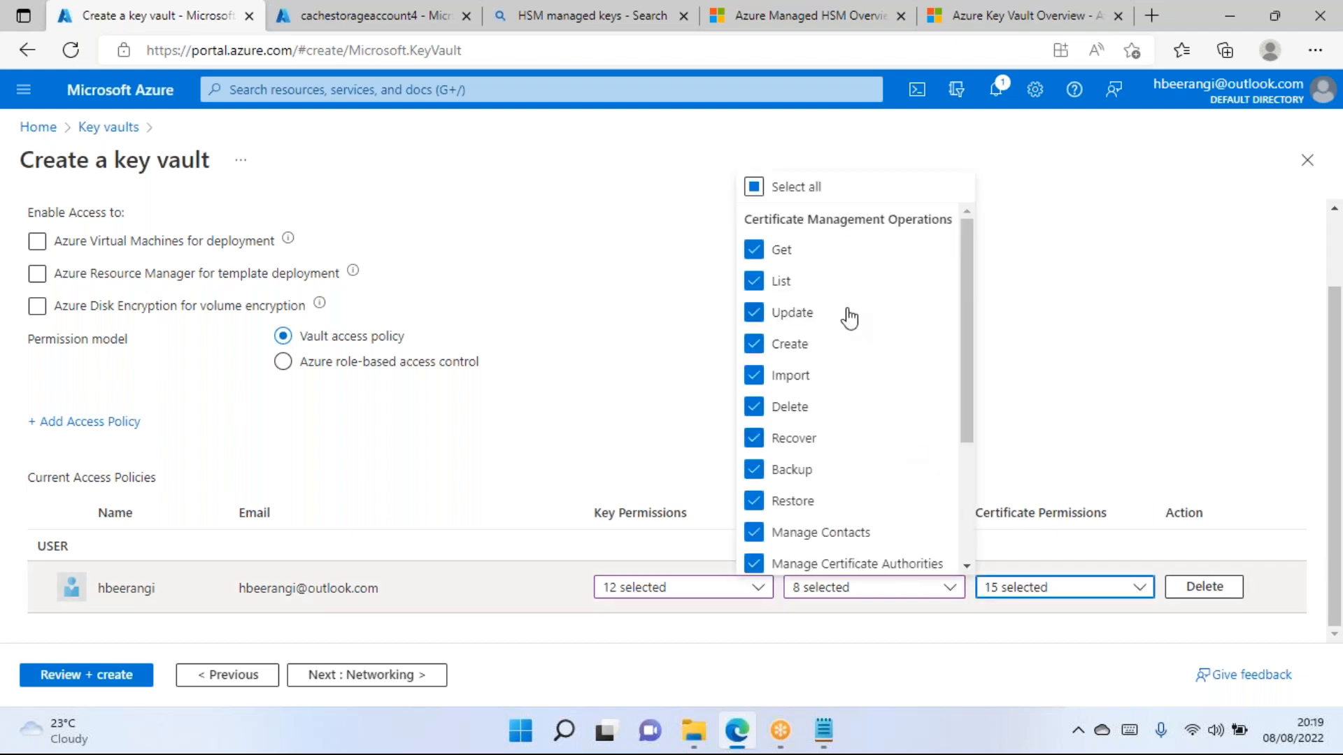
pyautogui.scroll(-1, 819, 465)
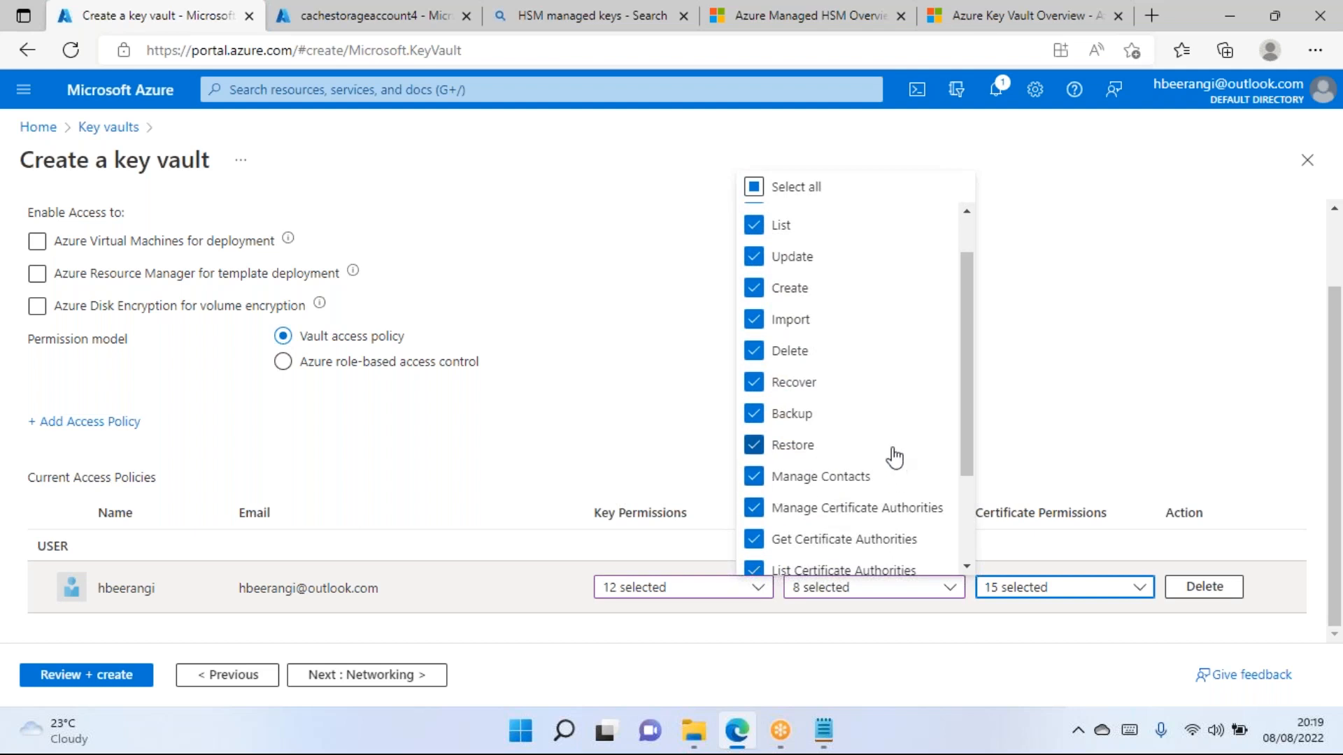
pyautogui.scroll(-2, 888, 448)
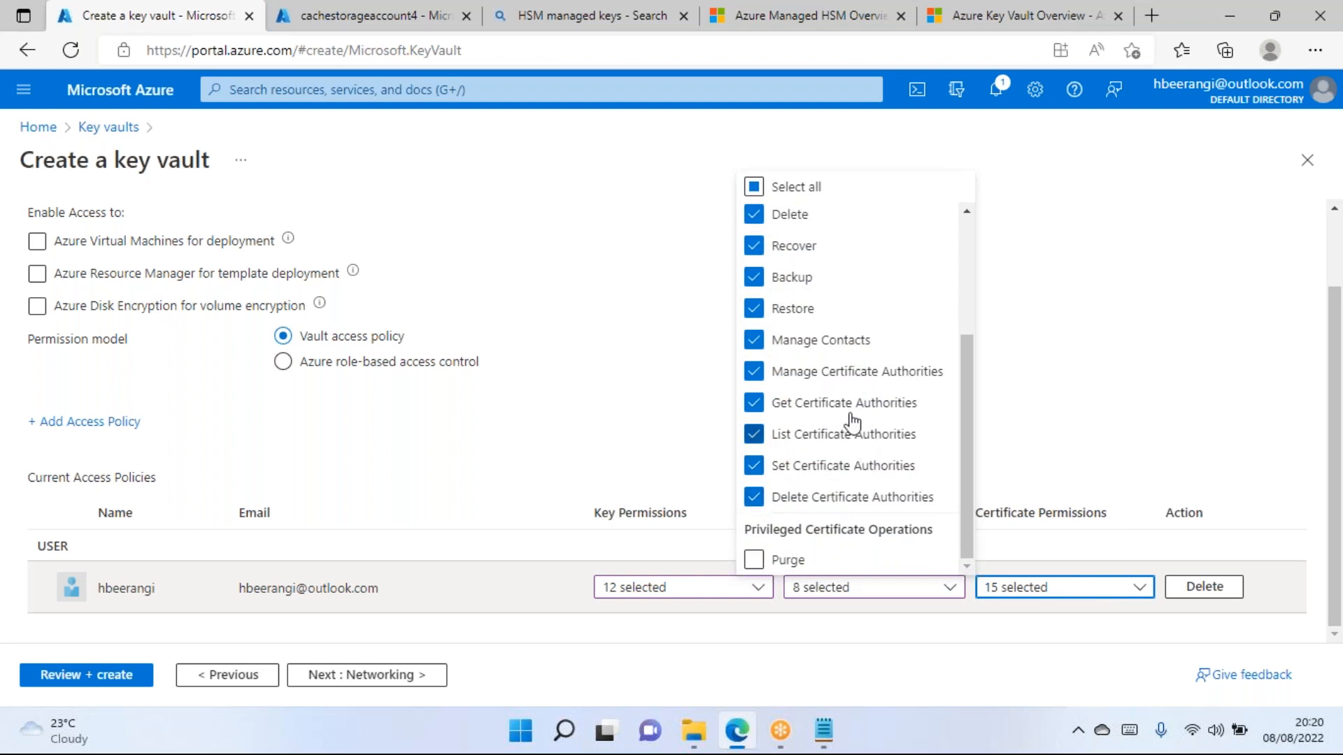
pyautogui.scroll(3, 854, 329)
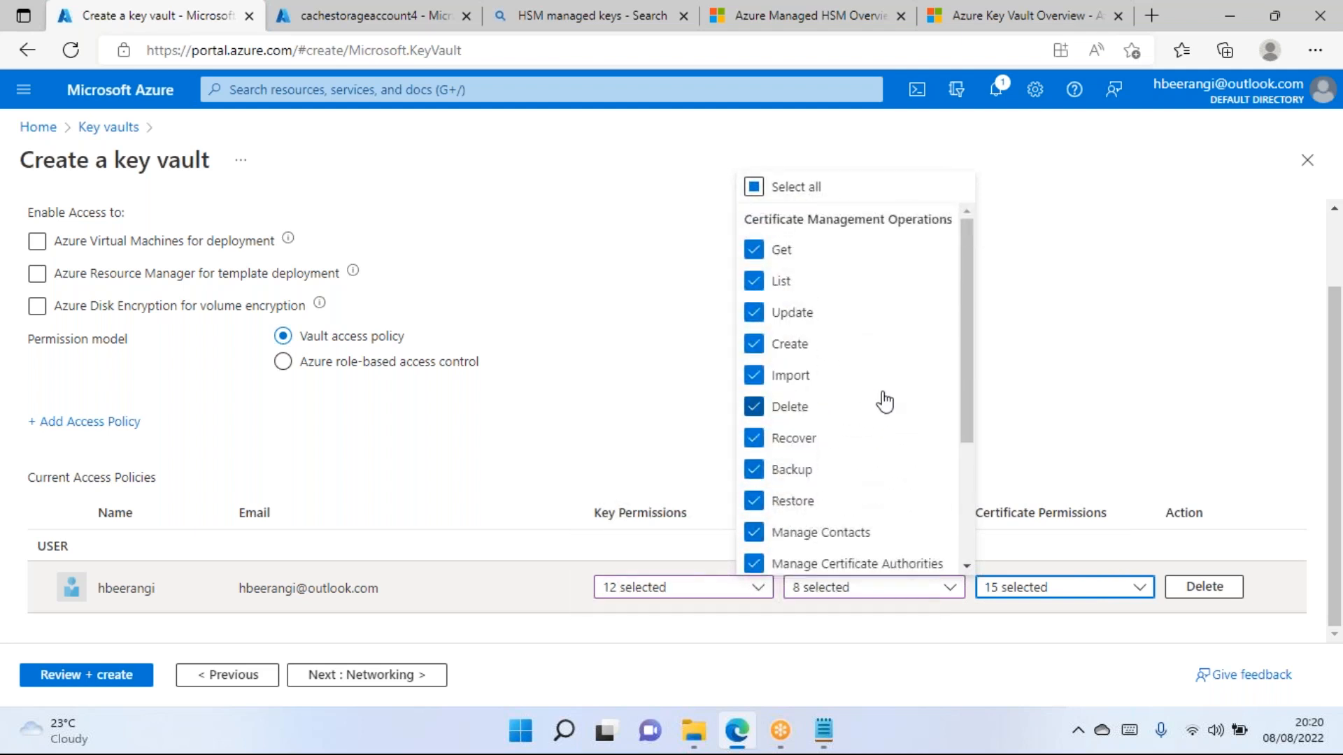
pyautogui.click(1111, 343)
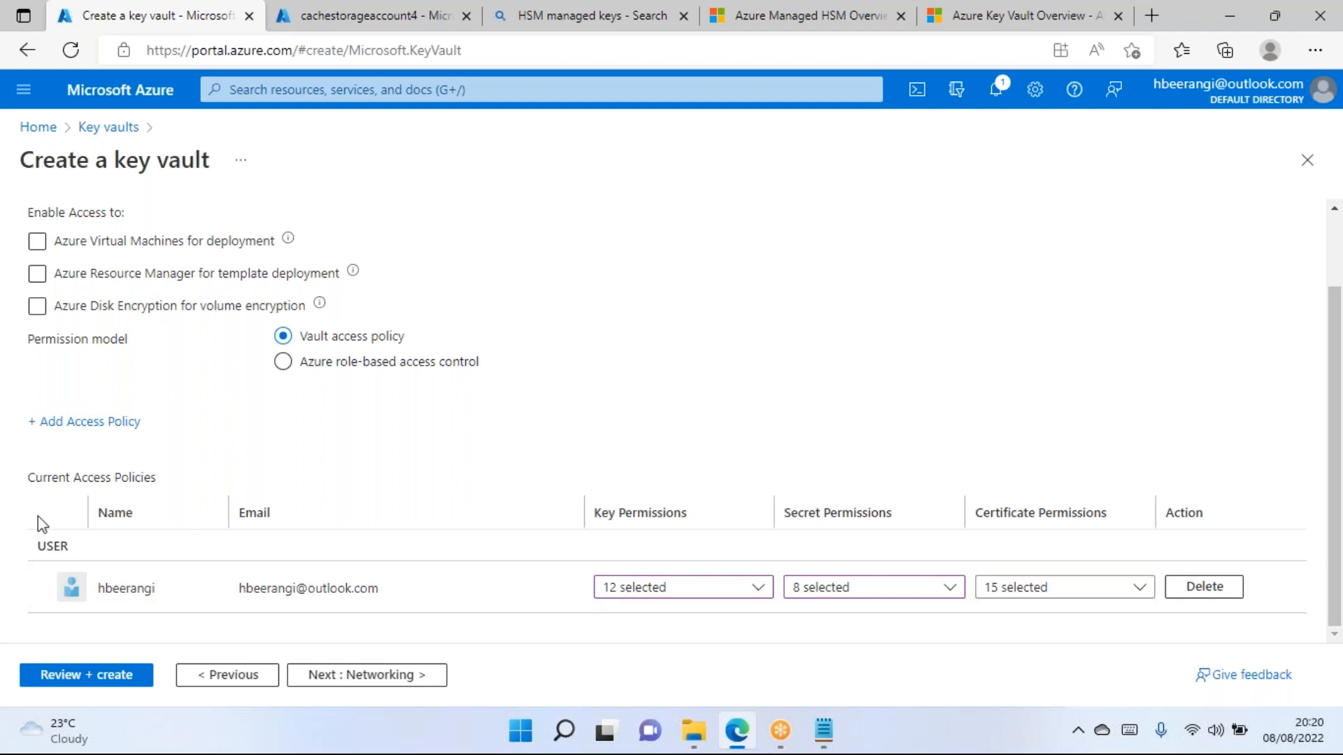
# Start a new access policy for the vault and configure it from the Key, Secret, & Certificate Management template.
pyautogui.moveTo(91, 592); pyautogui.dragTo(155, 589)
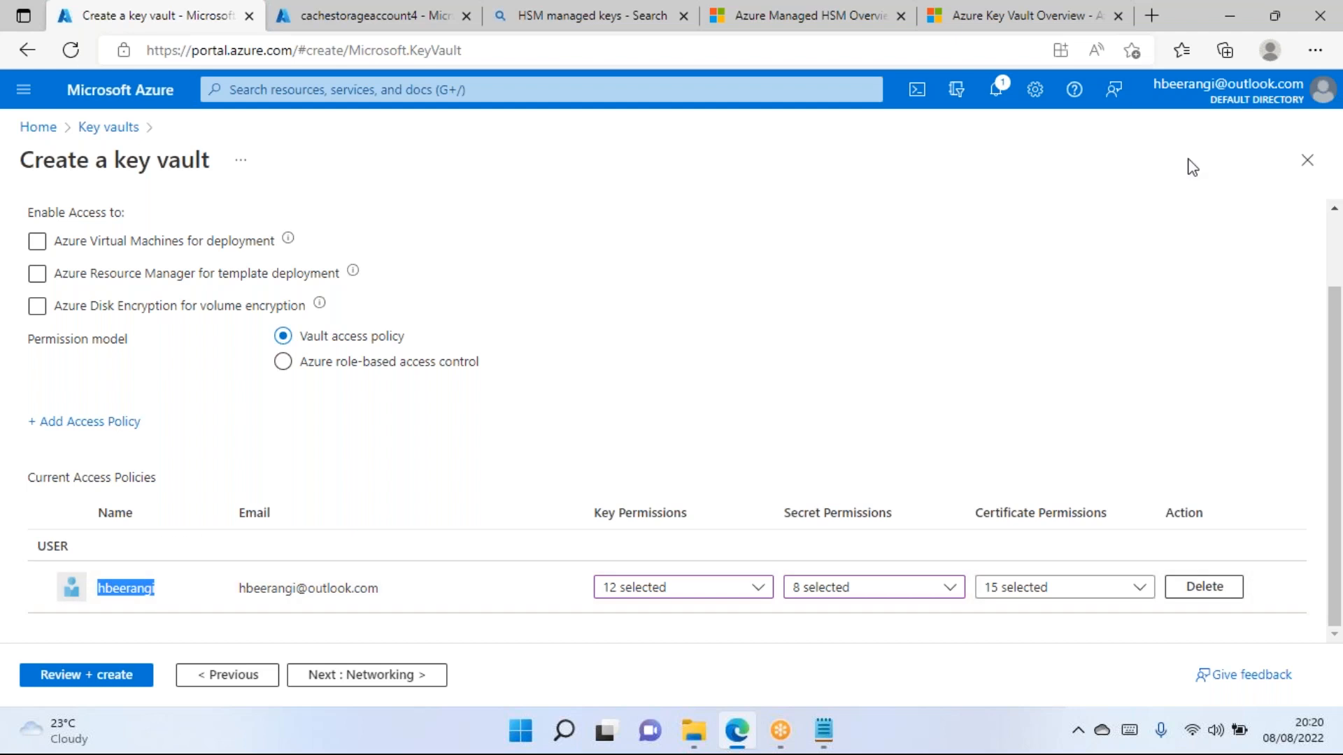
pyautogui.click(126, 423)
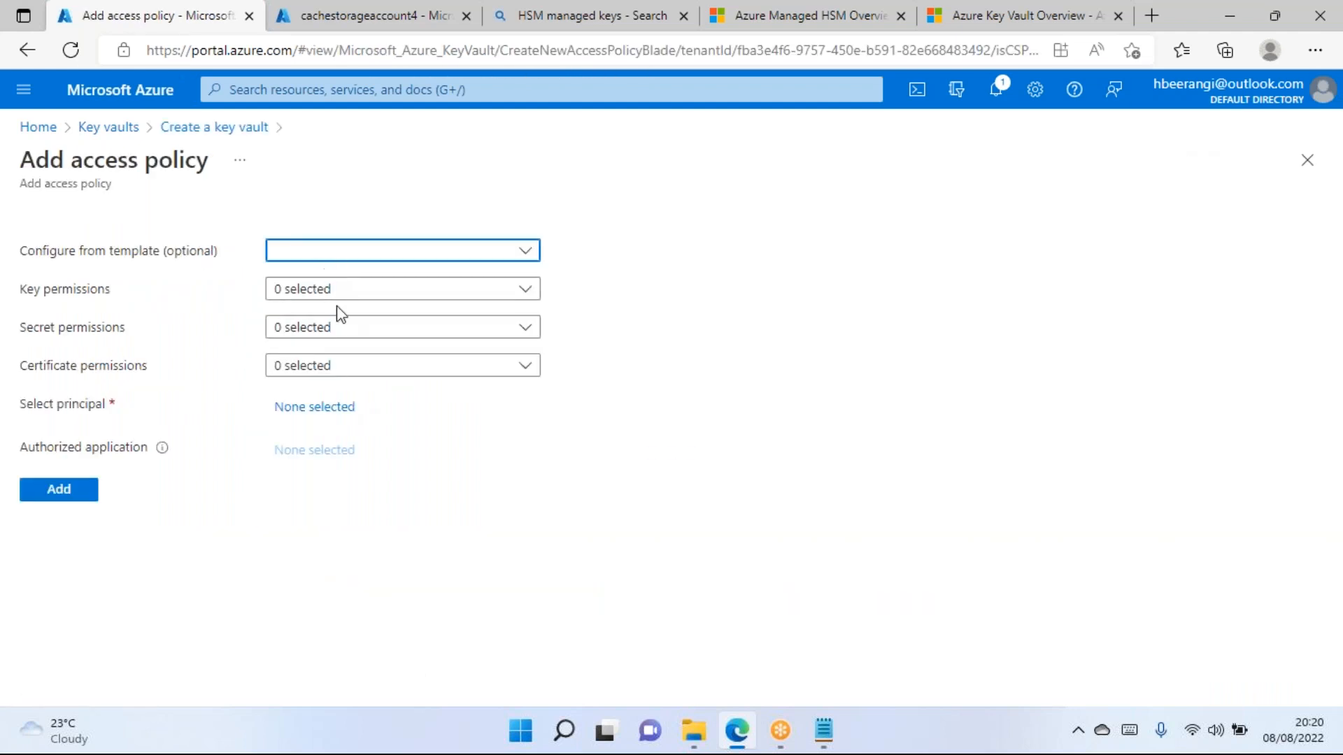
pyautogui.click(339, 261)
pyautogui.click(761, 225)
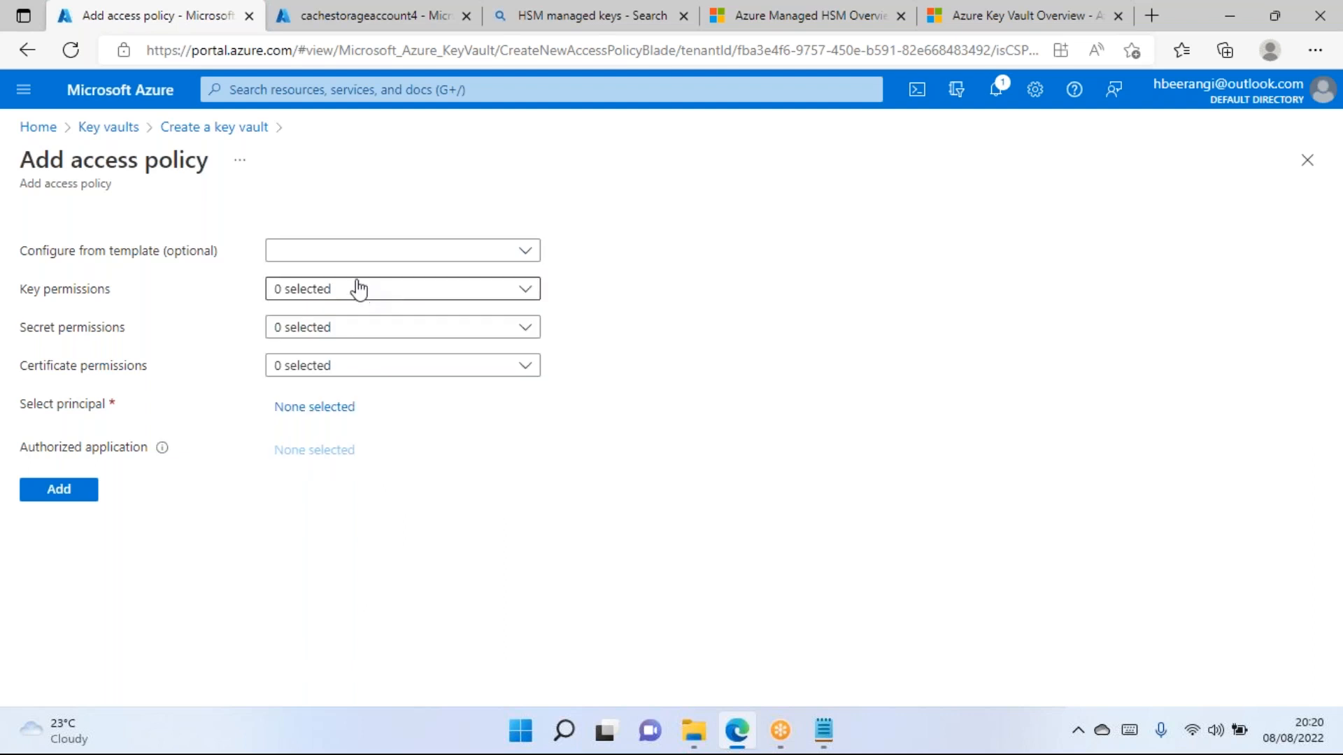
pyautogui.click(347, 257)
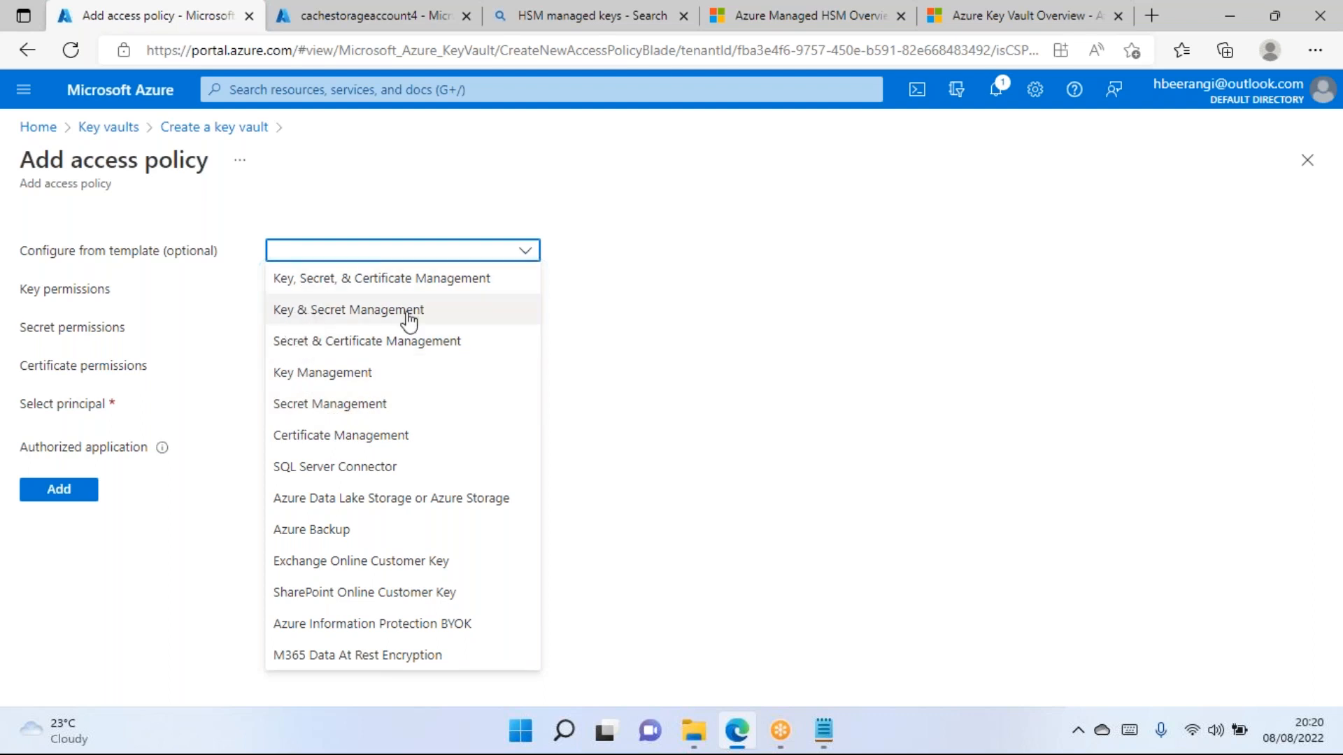
pyautogui.click(318, 279)
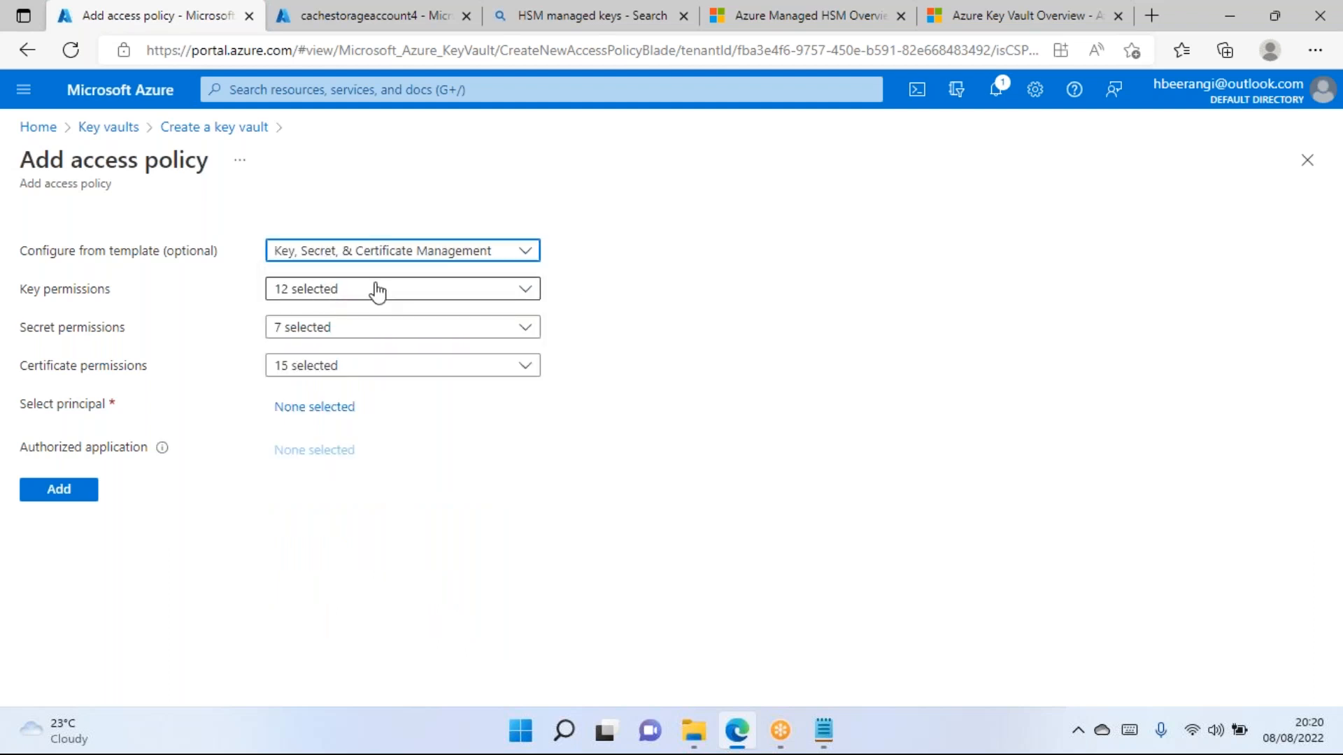
# Change the access policy template to Secret Management and check its key permissions.
pyautogui.click(326, 256)
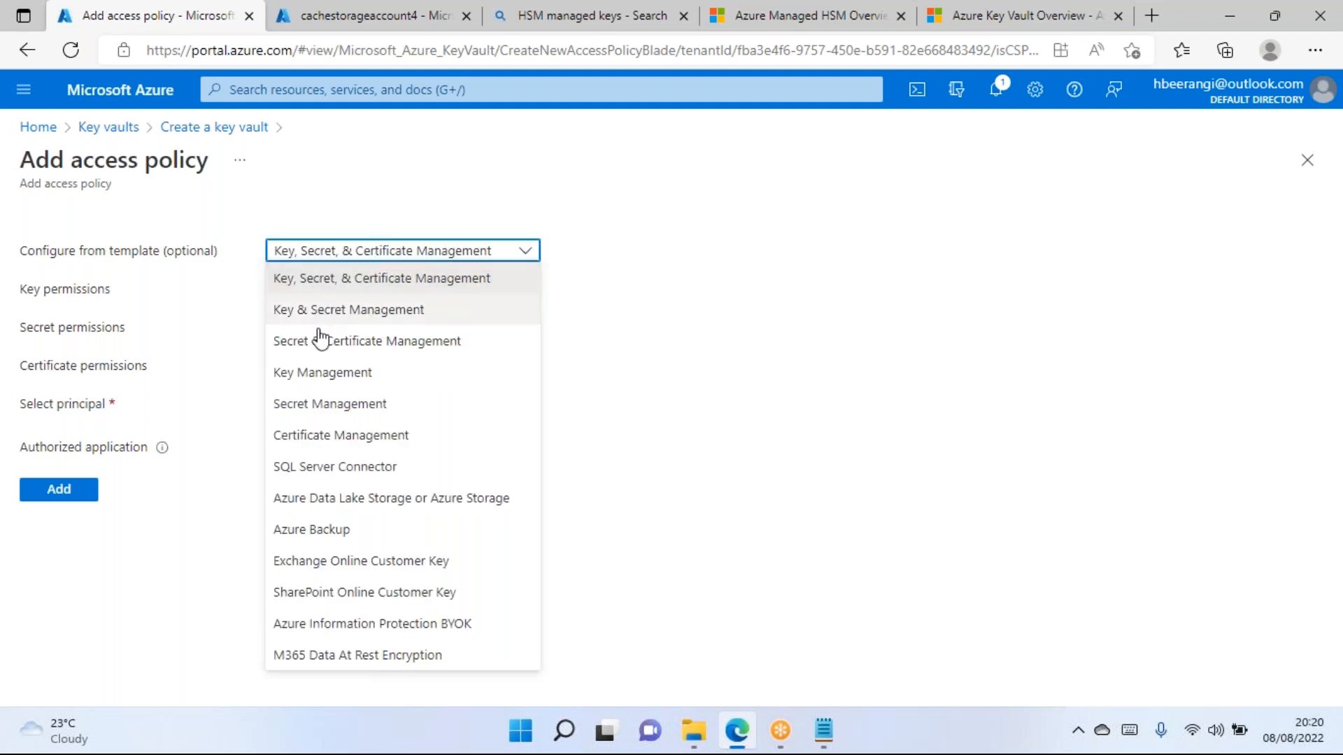
pyautogui.click(307, 409)
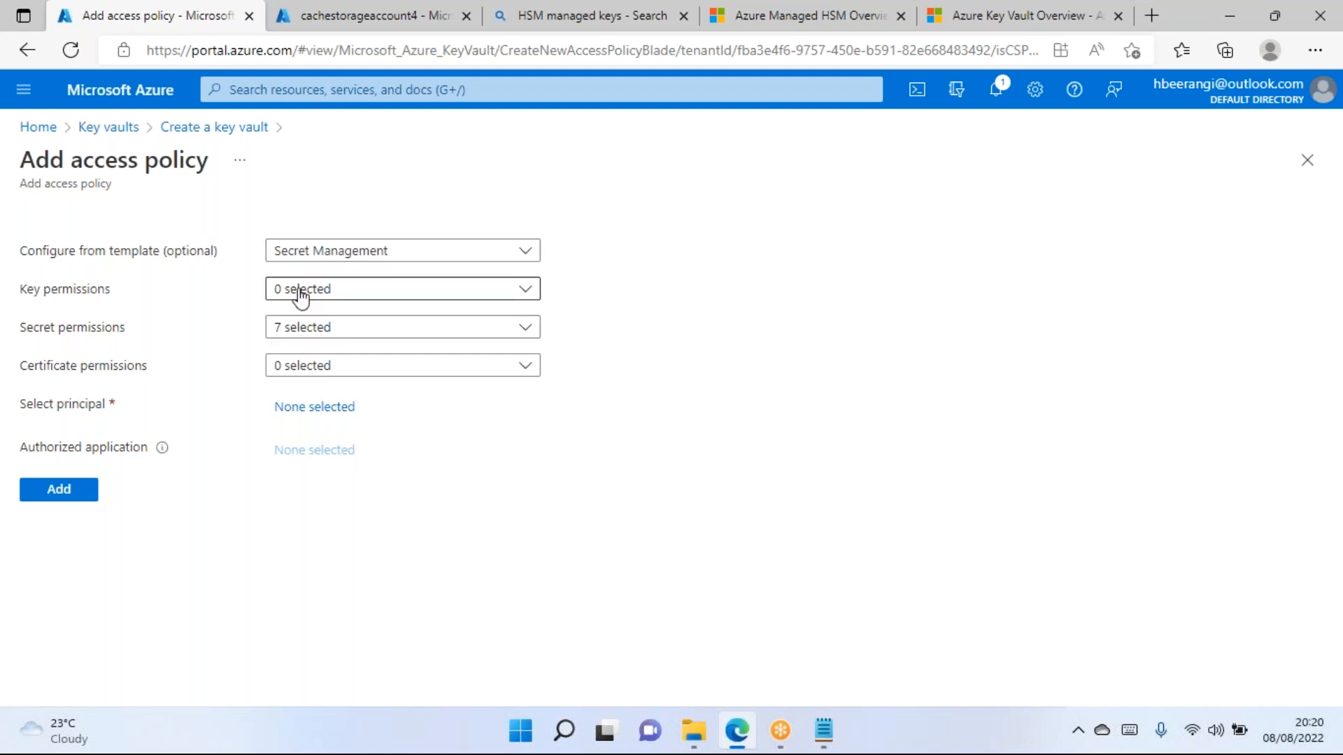
pyautogui.click(347, 294)
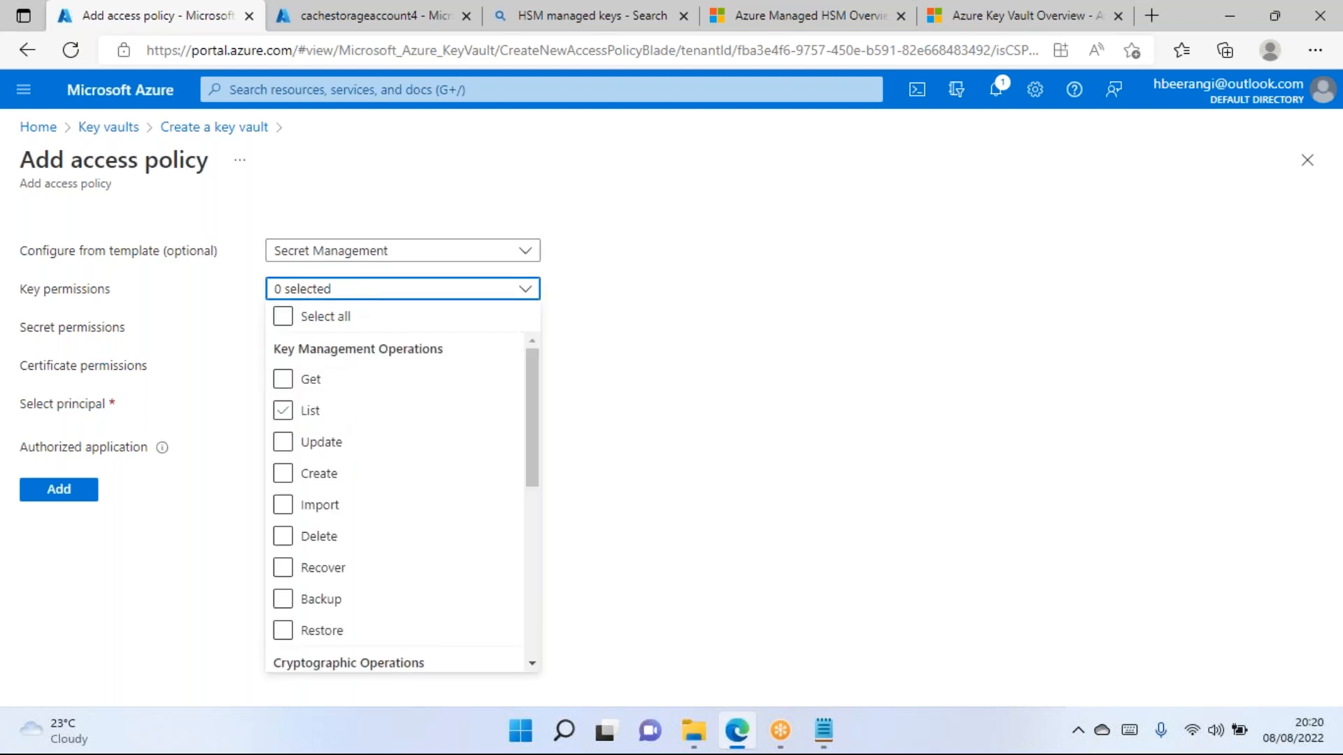
pyautogui.click(663, 368)
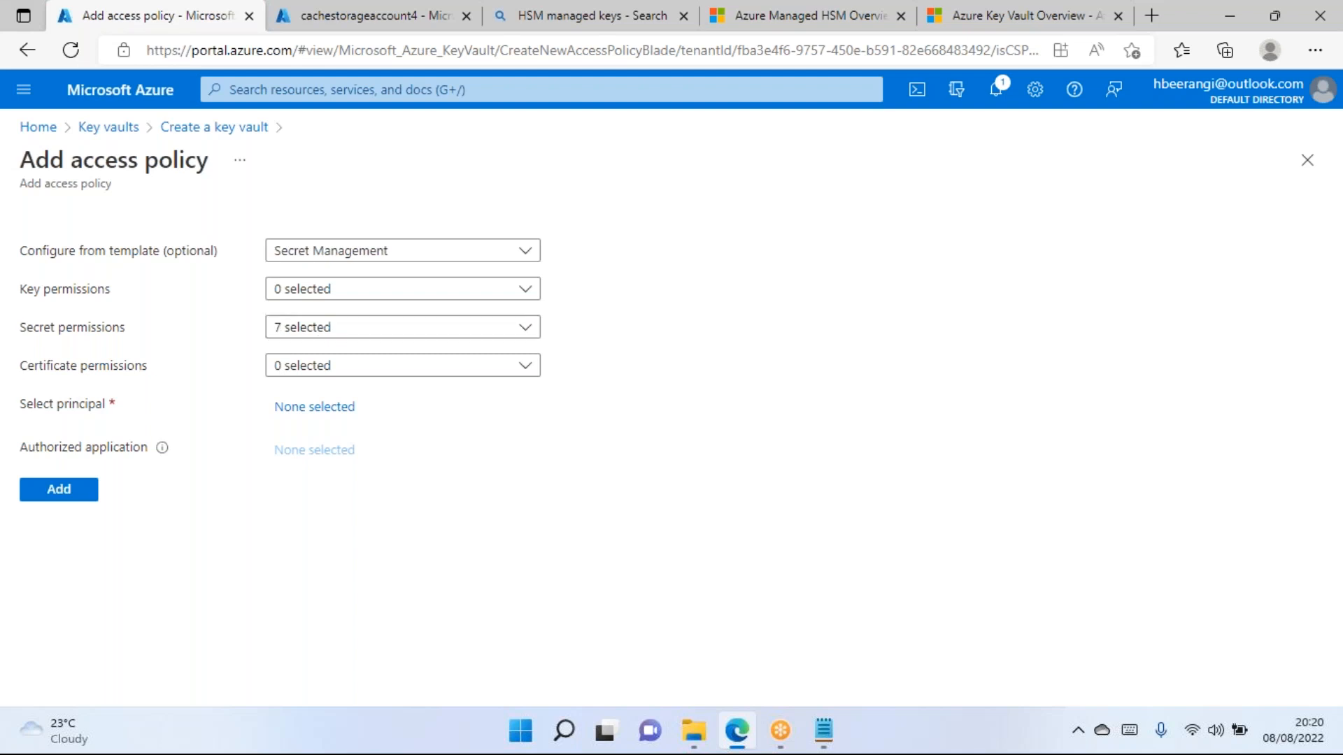
# Set the access policy template to Certificate Management and open the principal selection.
pyautogui.click(350, 256)
pyautogui.click(337, 446)
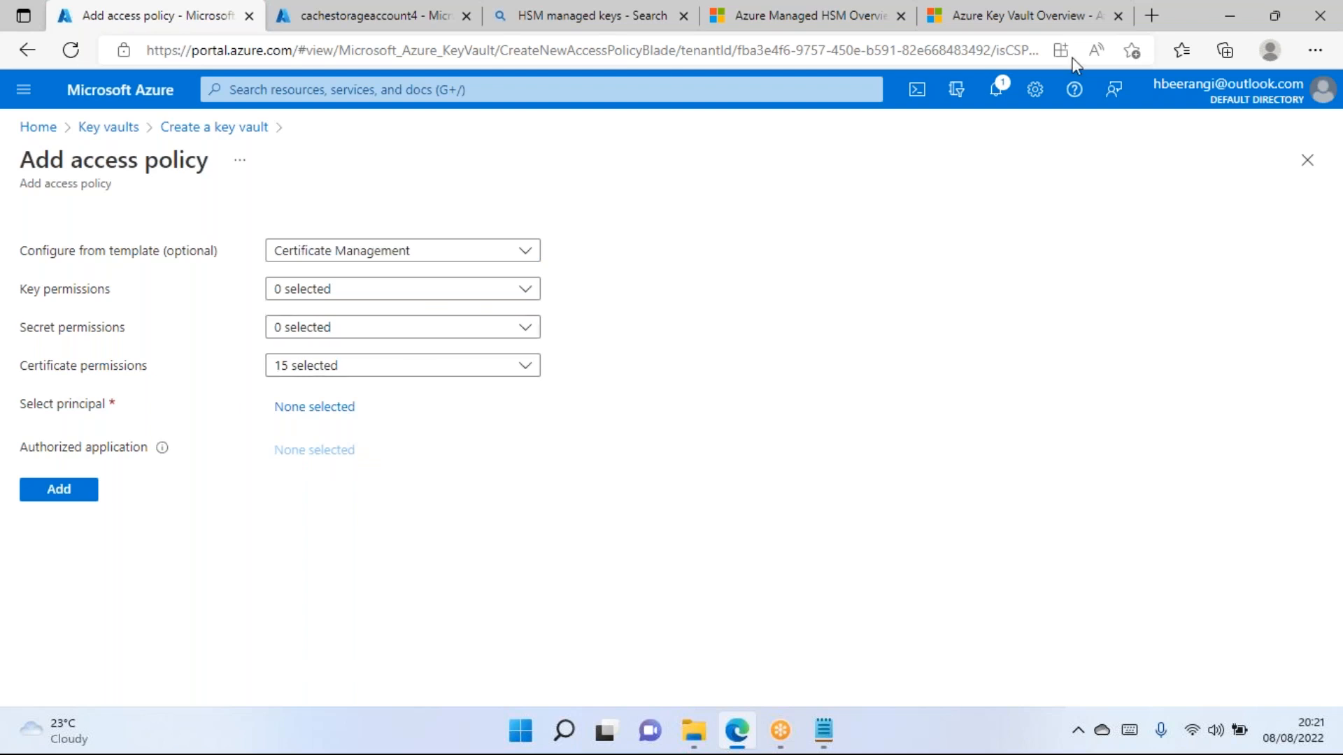
pyautogui.moveTo(30, 414); pyautogui.dragTo(117, 416)
pyautogui.click(302, 412)
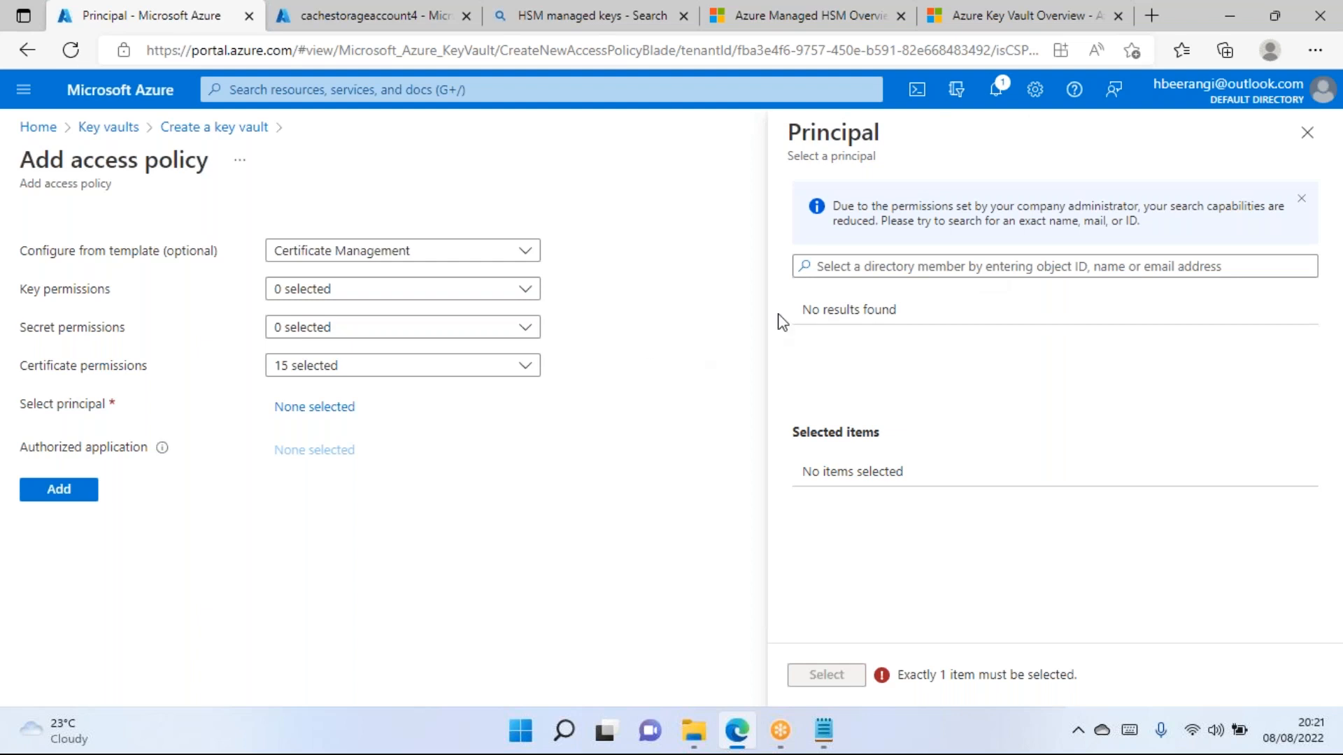
# Leave the principal selection and the unsaved access policy, and continue to the new vault's networking settings.
pyautogui.click(939, 272)
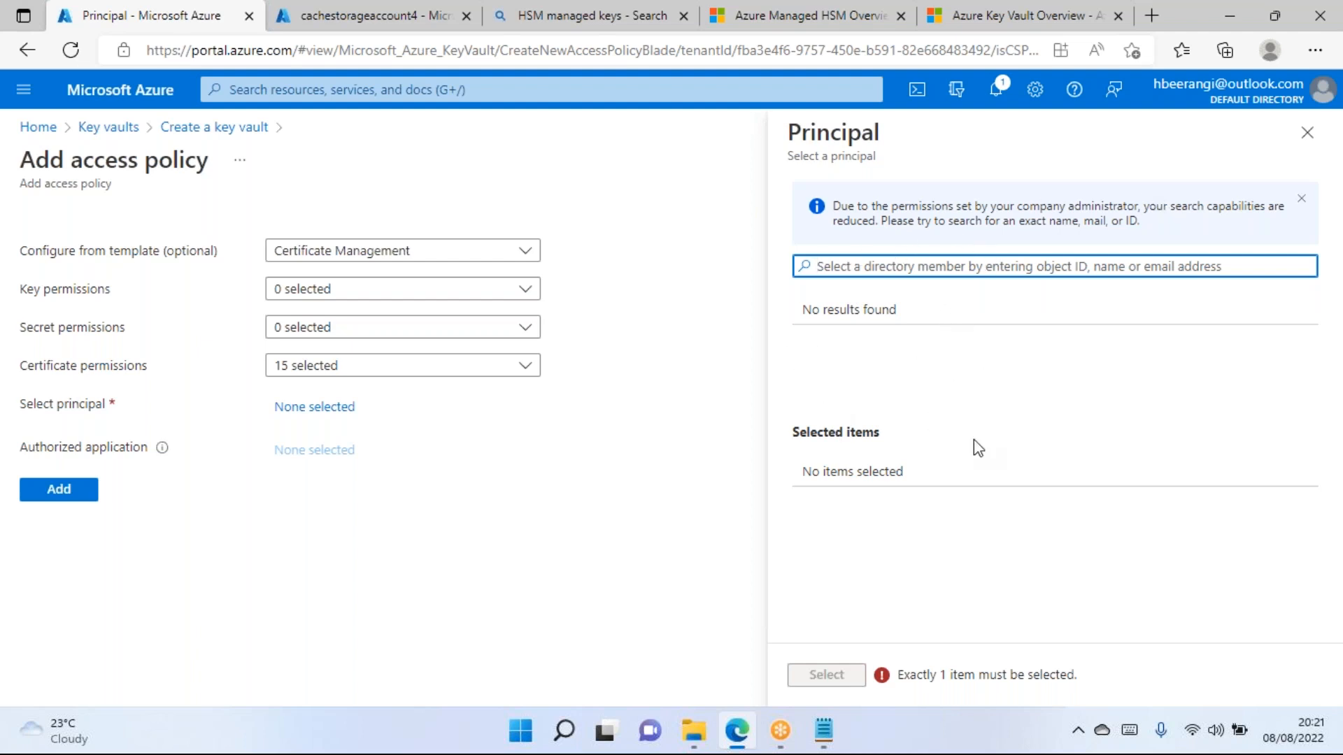
pyautogui.click(1308, 132)
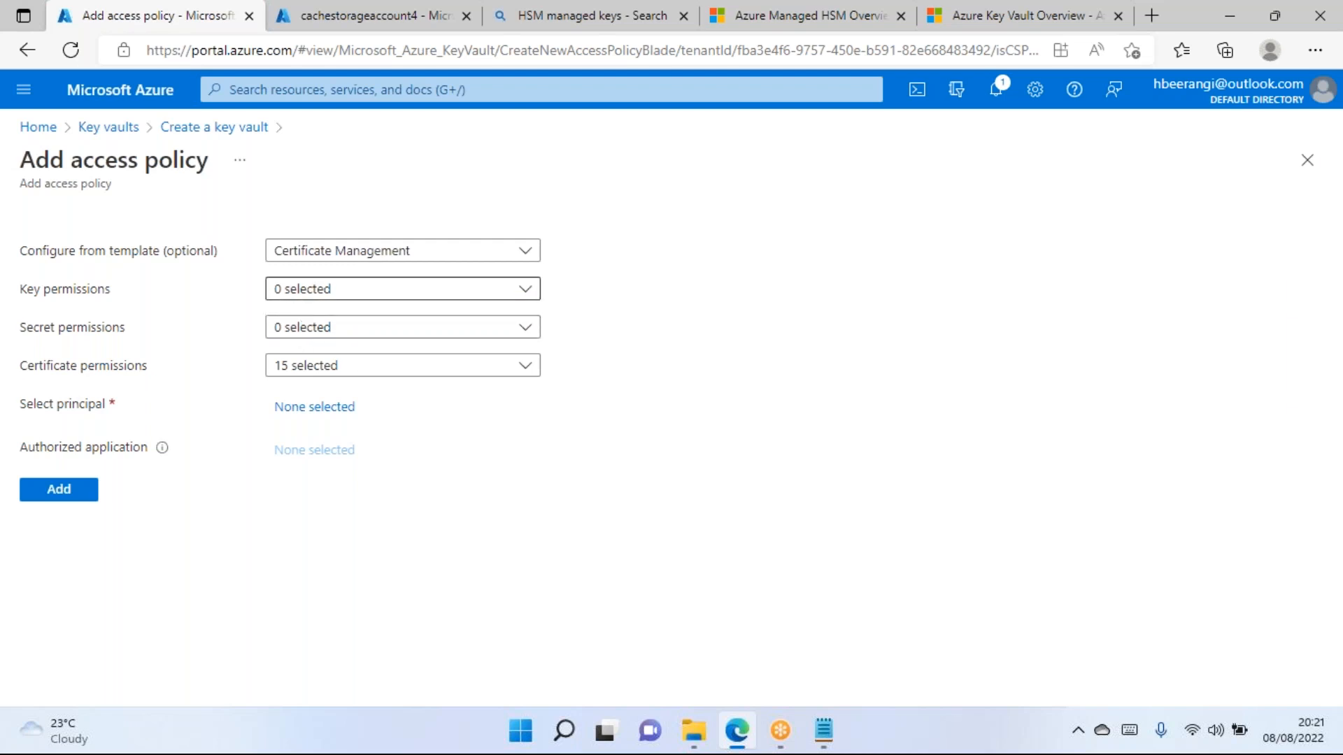
pyautogui.click(1307, 161)
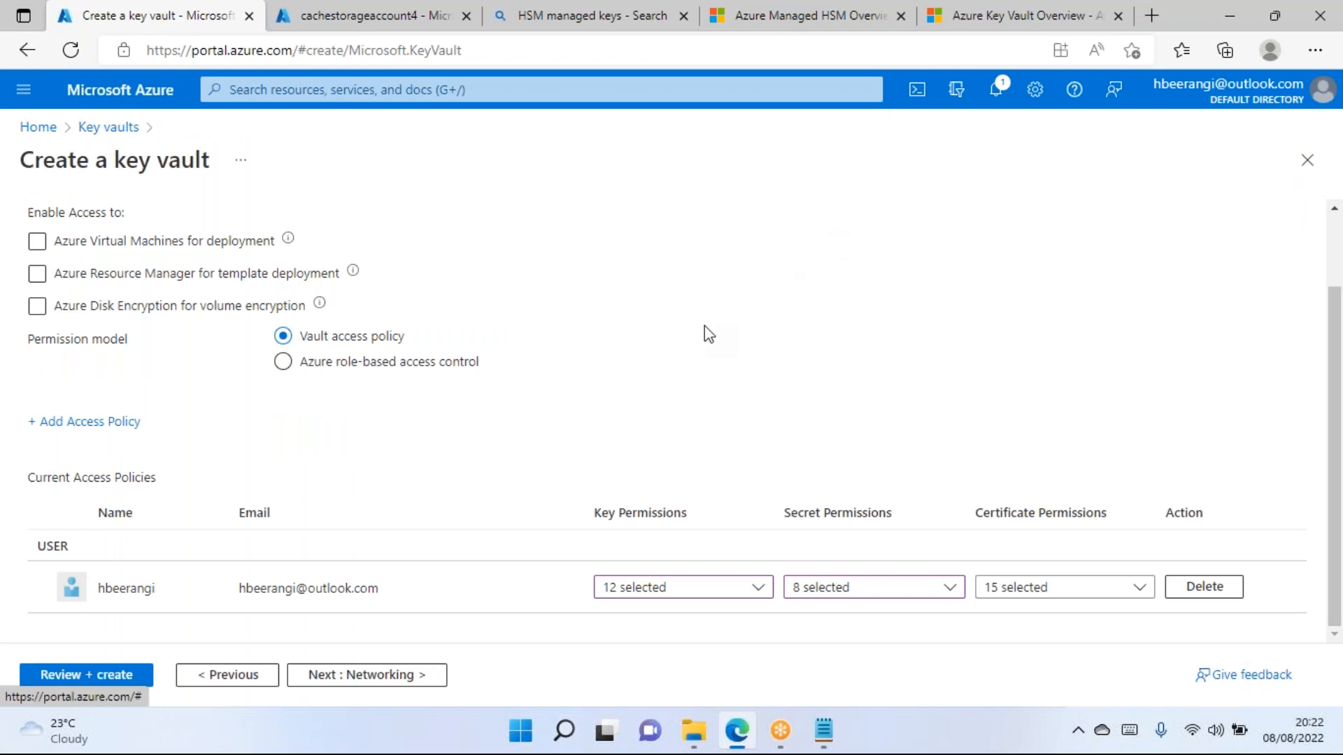
pyautogui.click(361, 677)
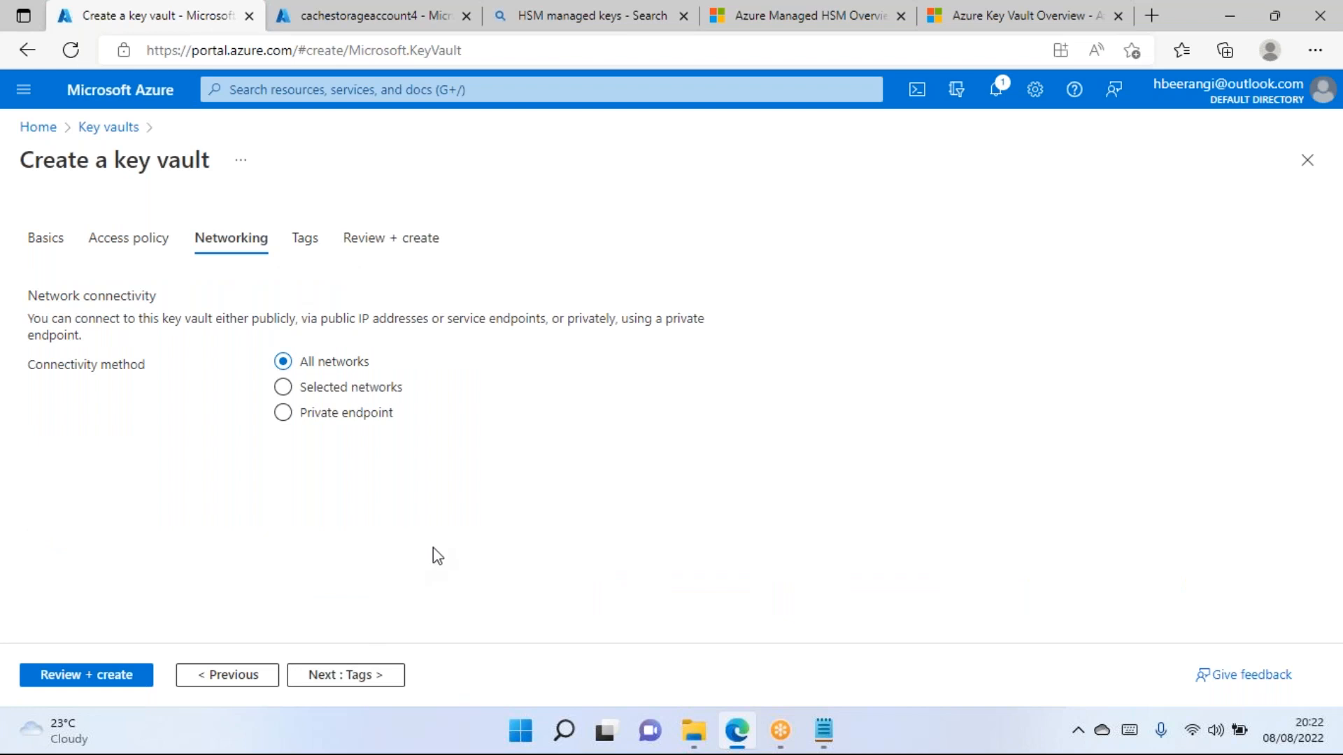
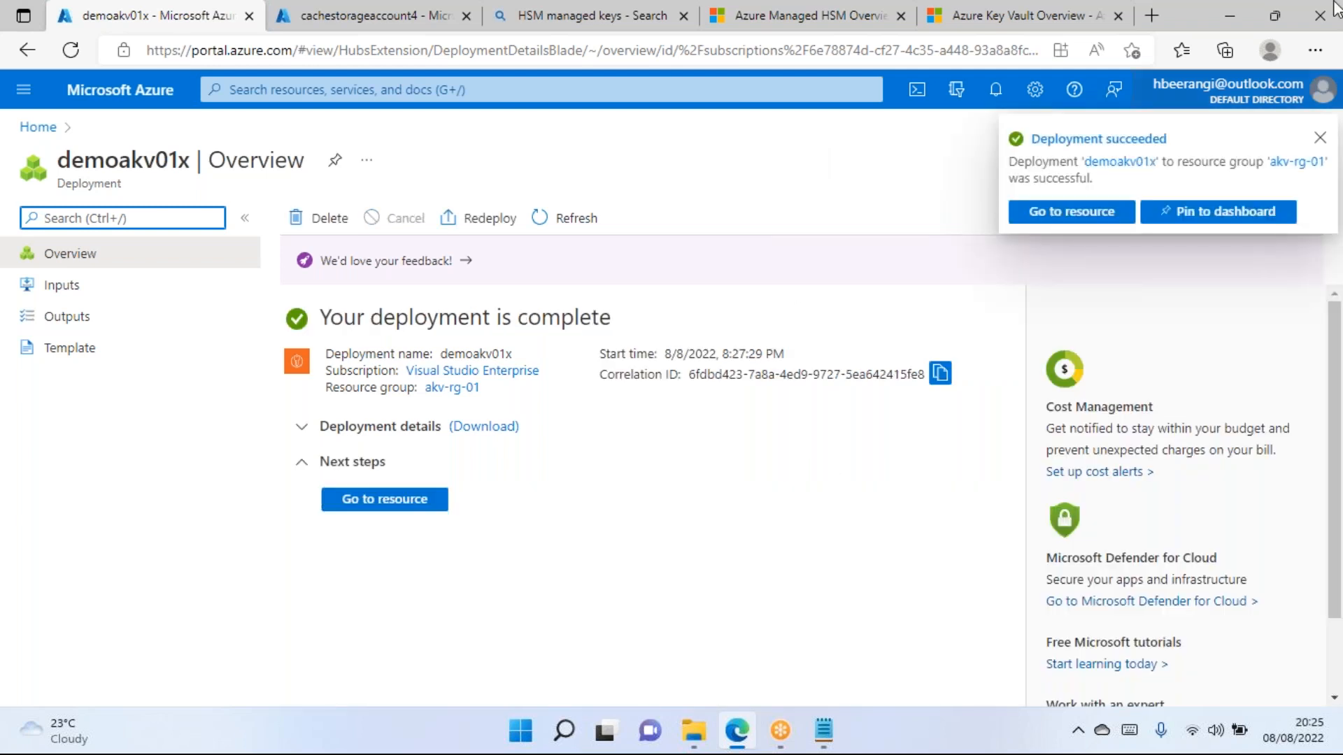
# Dismiss the deployment notification, and open the demoakv01x key vault from the recent resources to review its overview details.
pyautogui.click(861, 175)
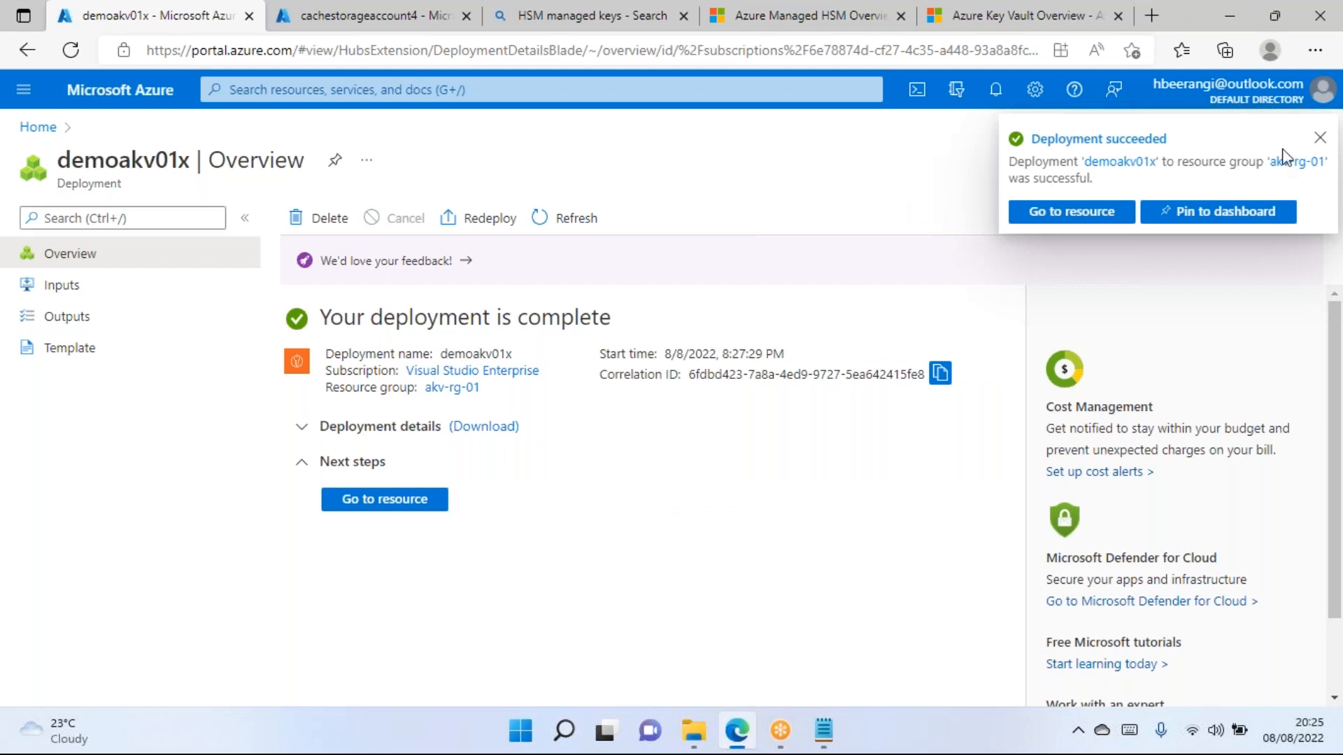
pyautogui.click(1321, 138)
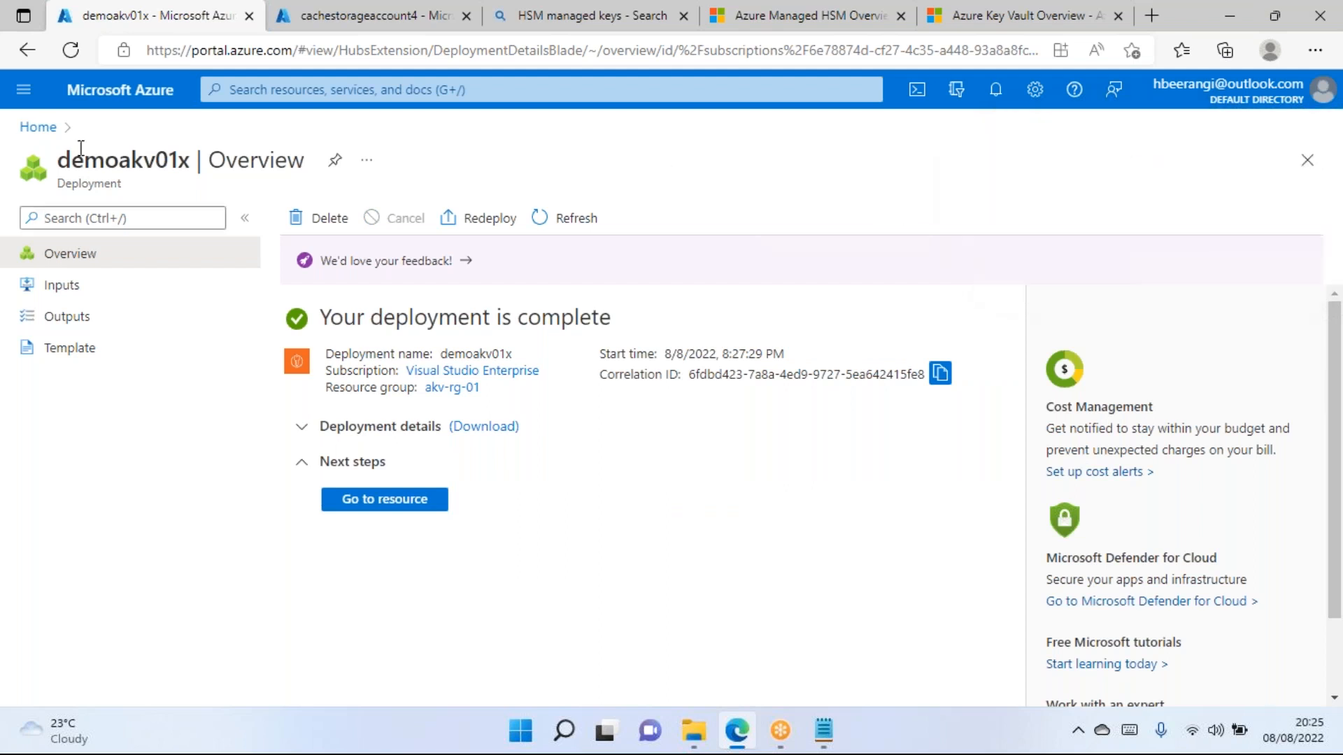
pyautogui.click(39, 129)
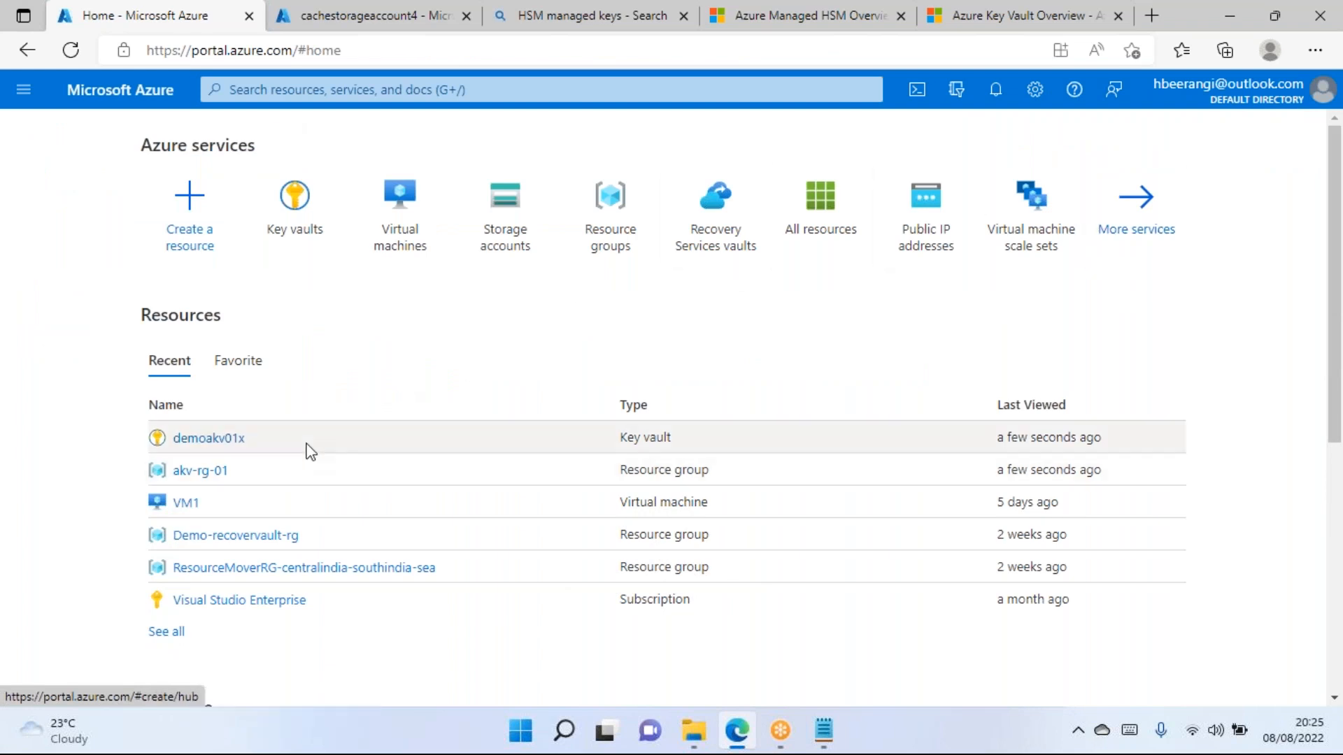
pyautogui.click(238, 439)
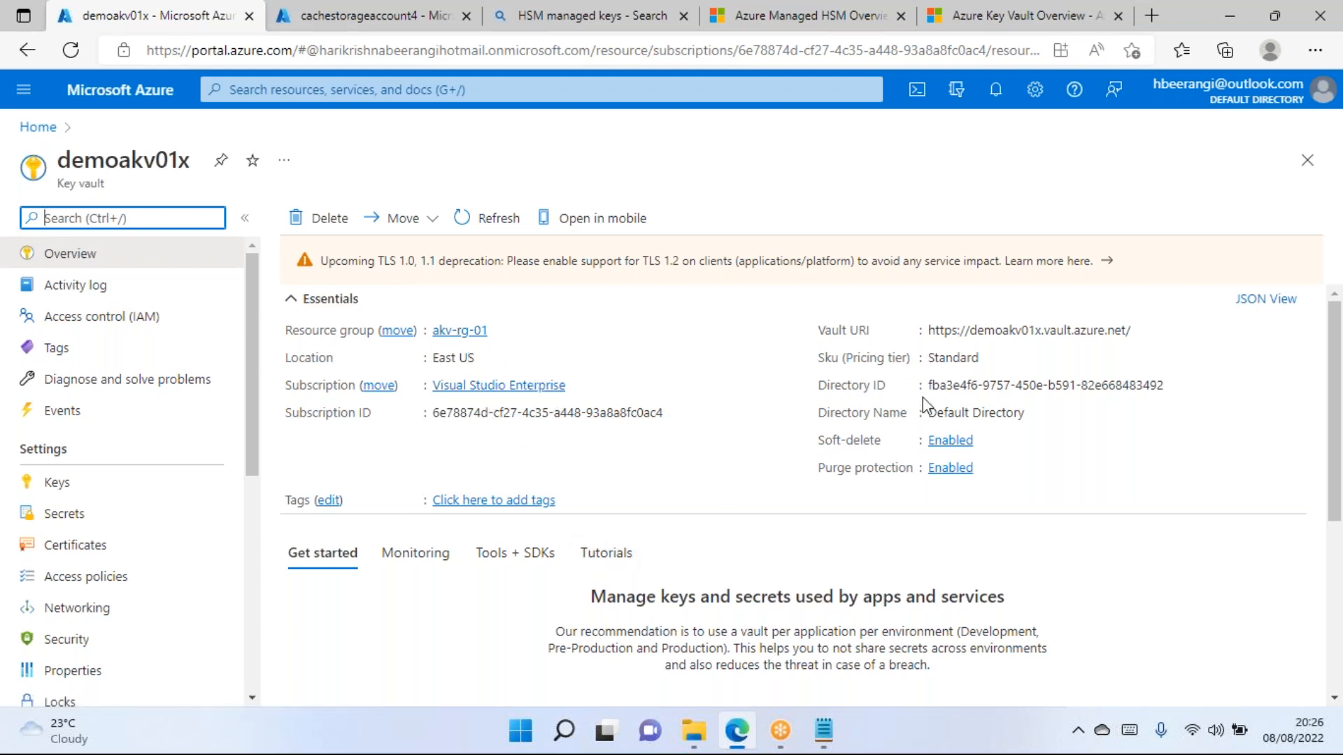
pyautogui.moveTo(928, 386); pyautogui.dragTo(1055, 385)
pyautogui.click(1015, 338)
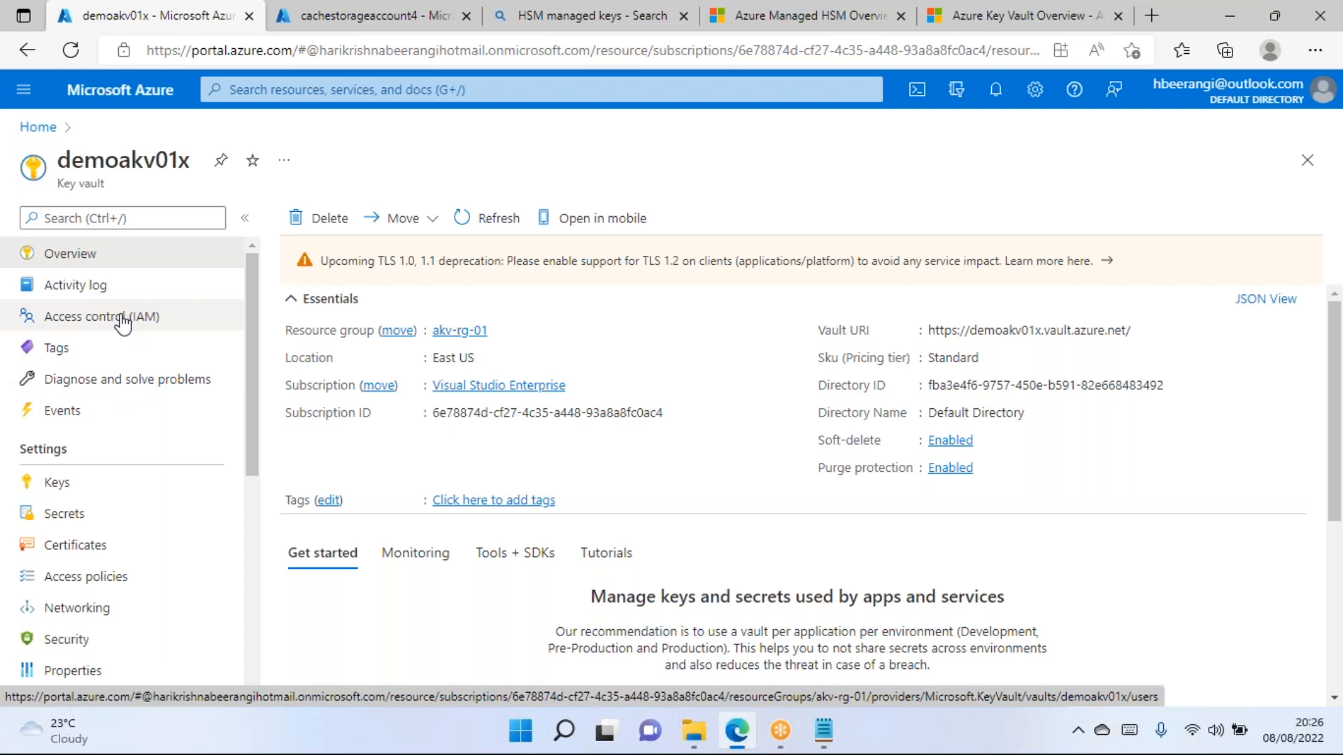
# Start creating a new secret in the demoakv01x key vault.
pyautogui.scroll(-2, 115, 346)
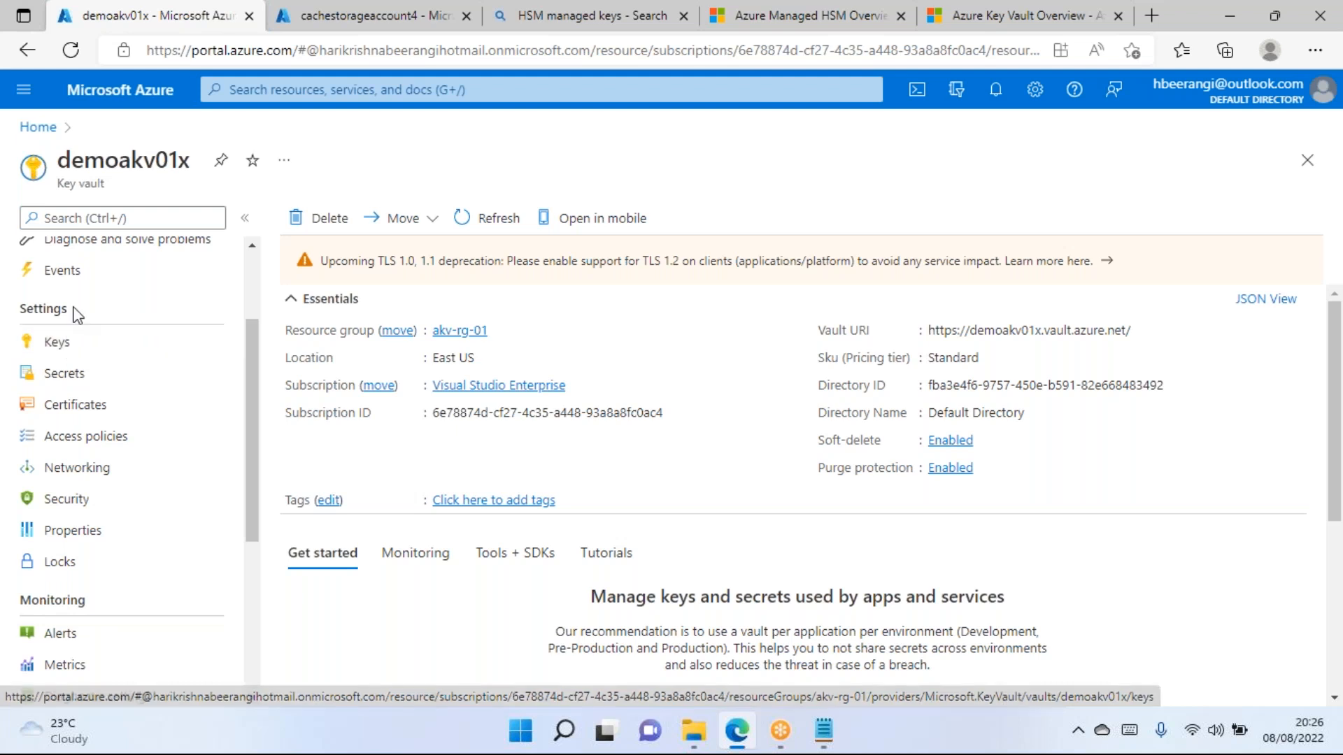
pyautogui.click(56, 378)
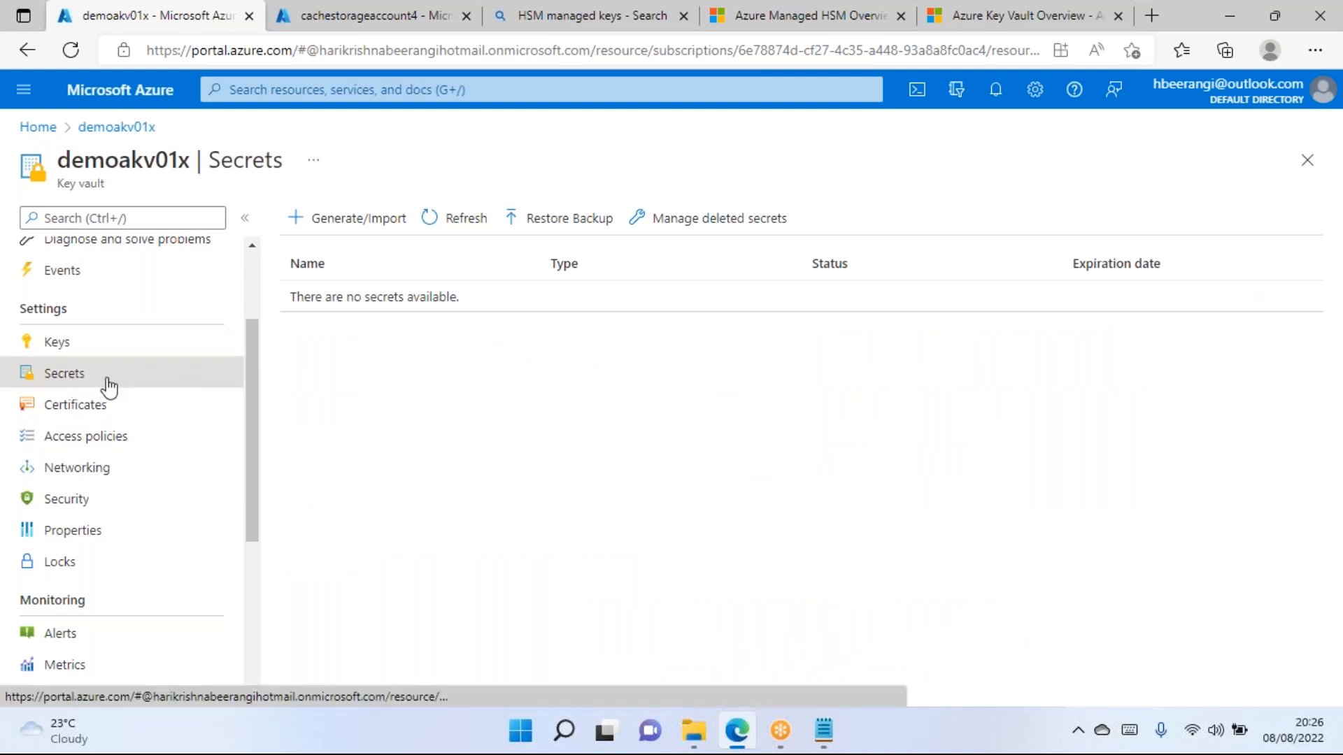
pyautogui.click(354, 221)
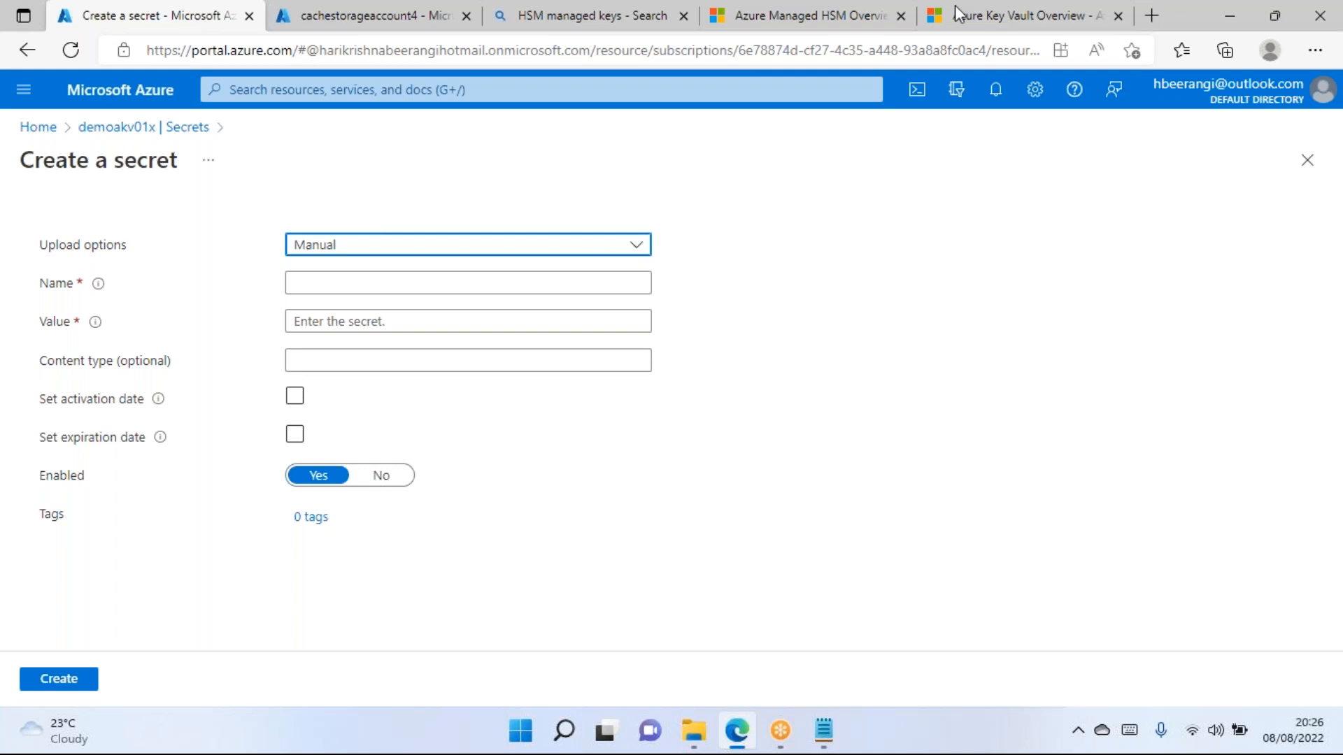
# Preview the Certificate upload option for the new secret and return to Manual.
pyautogui.click(427, 249)
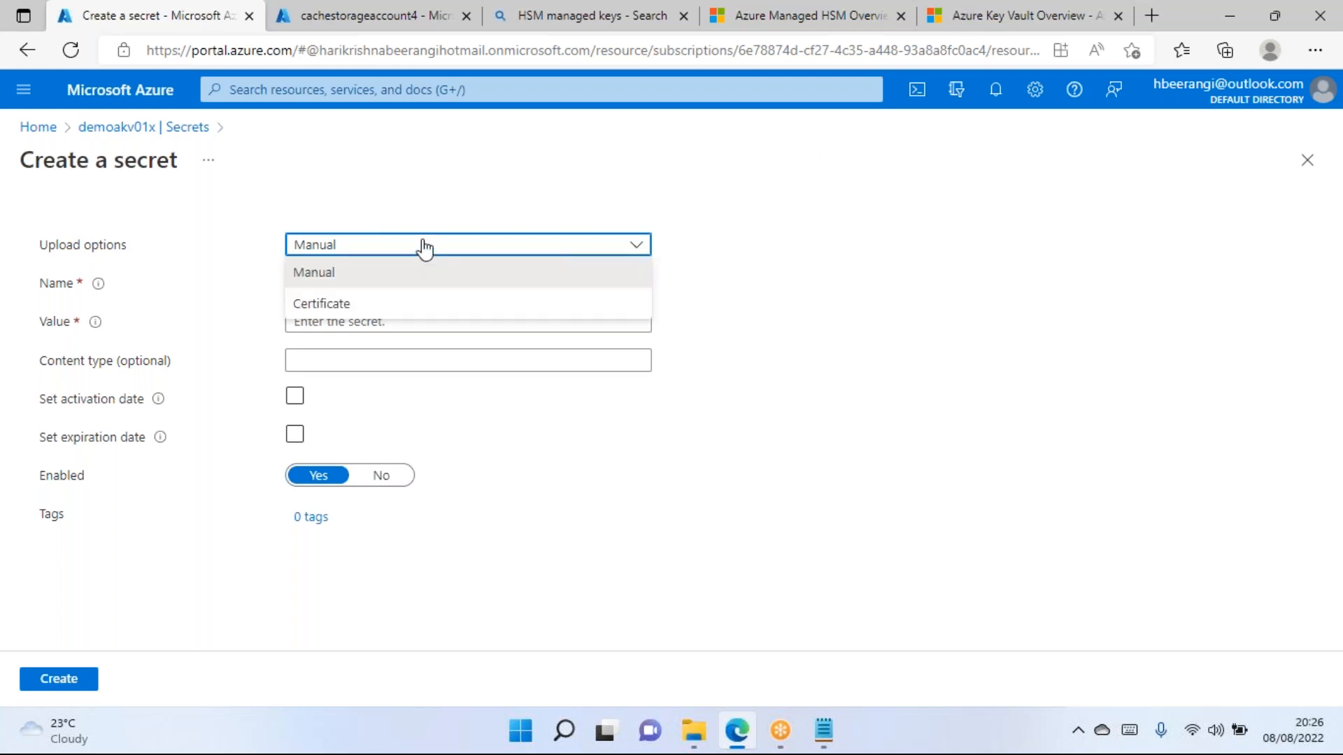
pyautogui.click(358, 308)
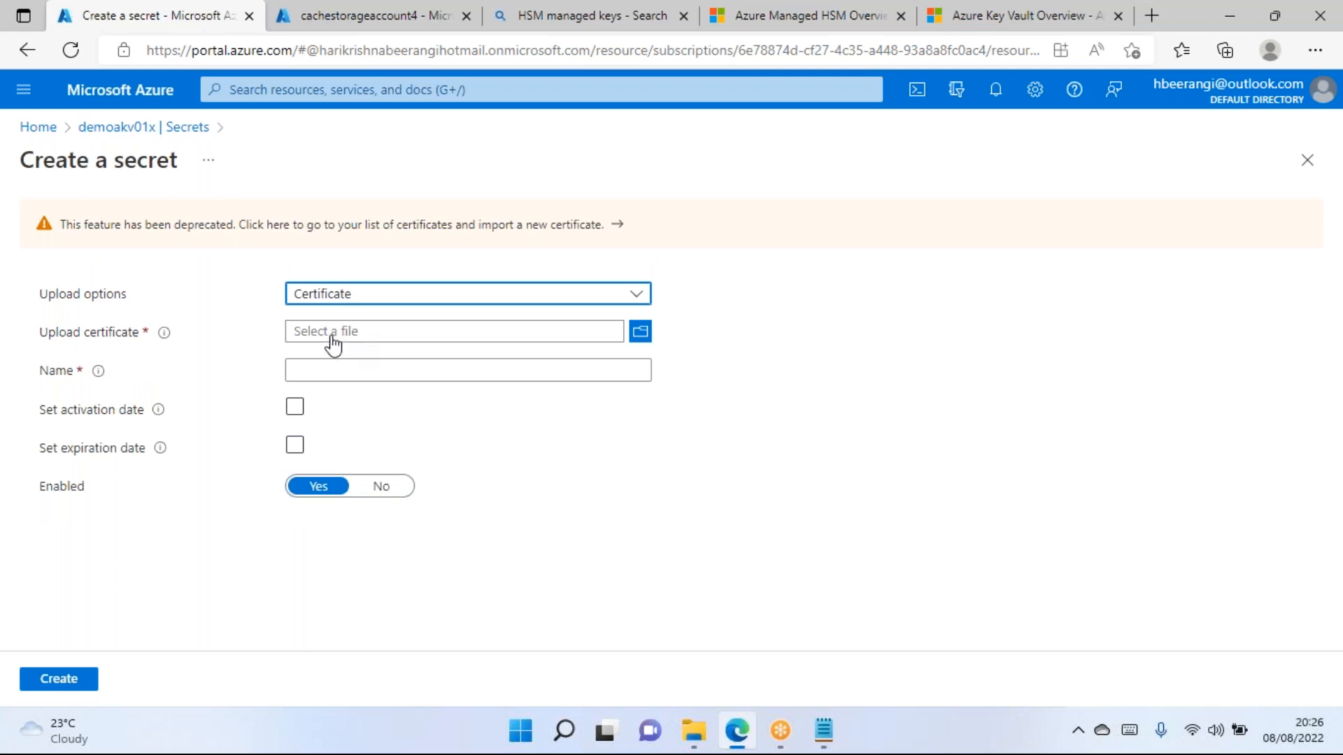
pyautogui.click(355, 301)
pyautogui.click(346, 323)
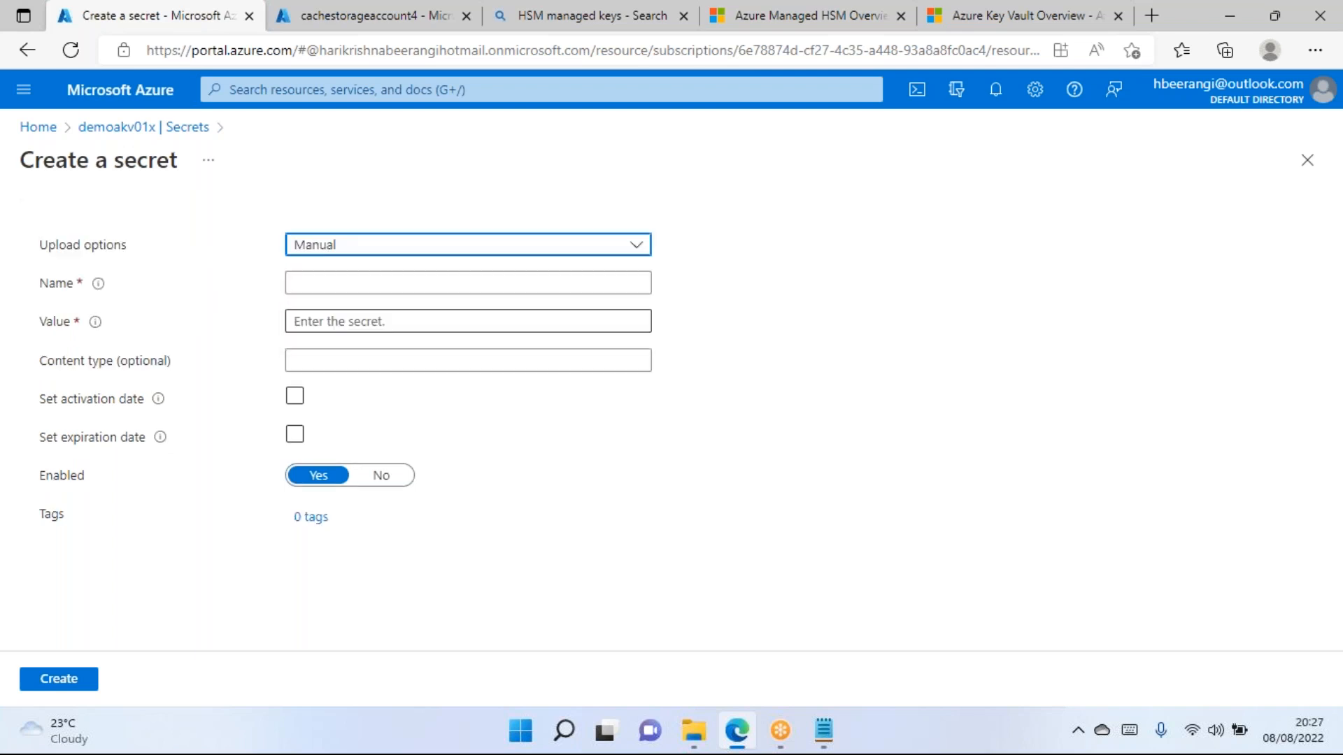
# Name the secret superadmin.
pyautogui.click(312, 282)
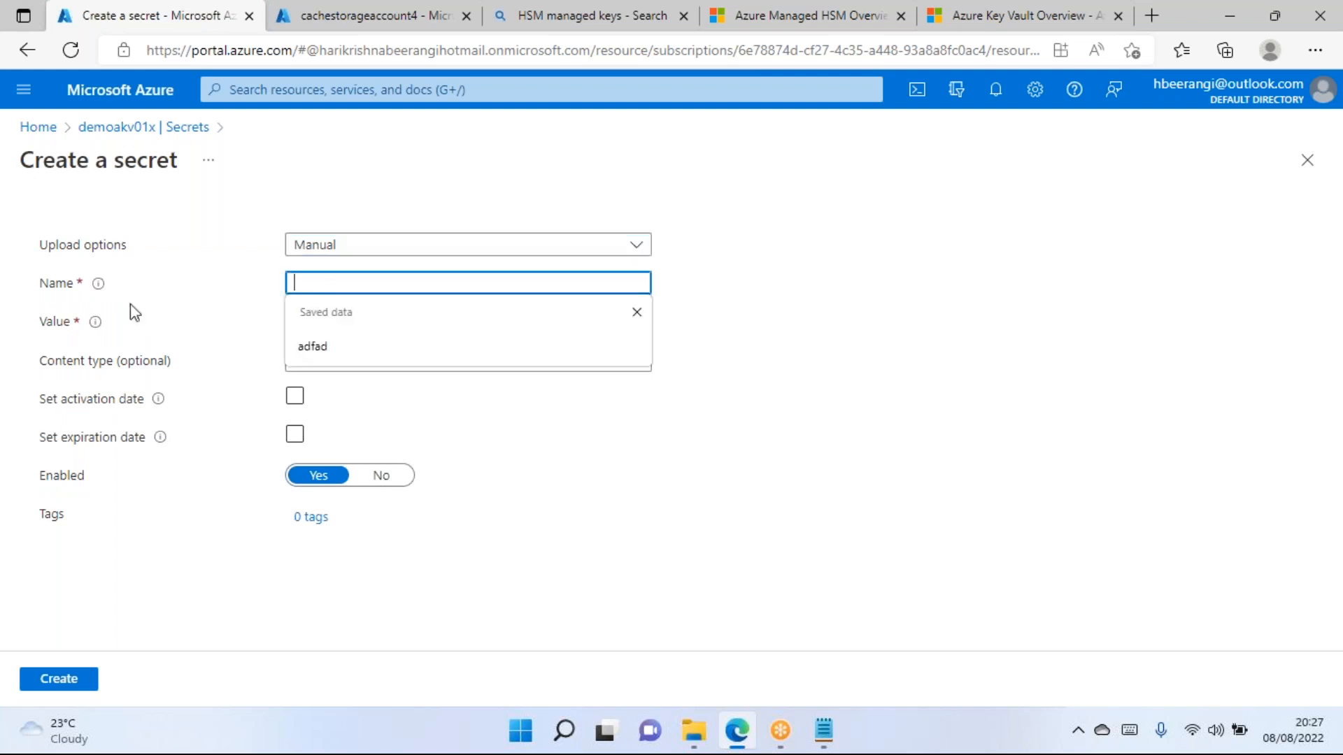
pyautogui.write('adm')
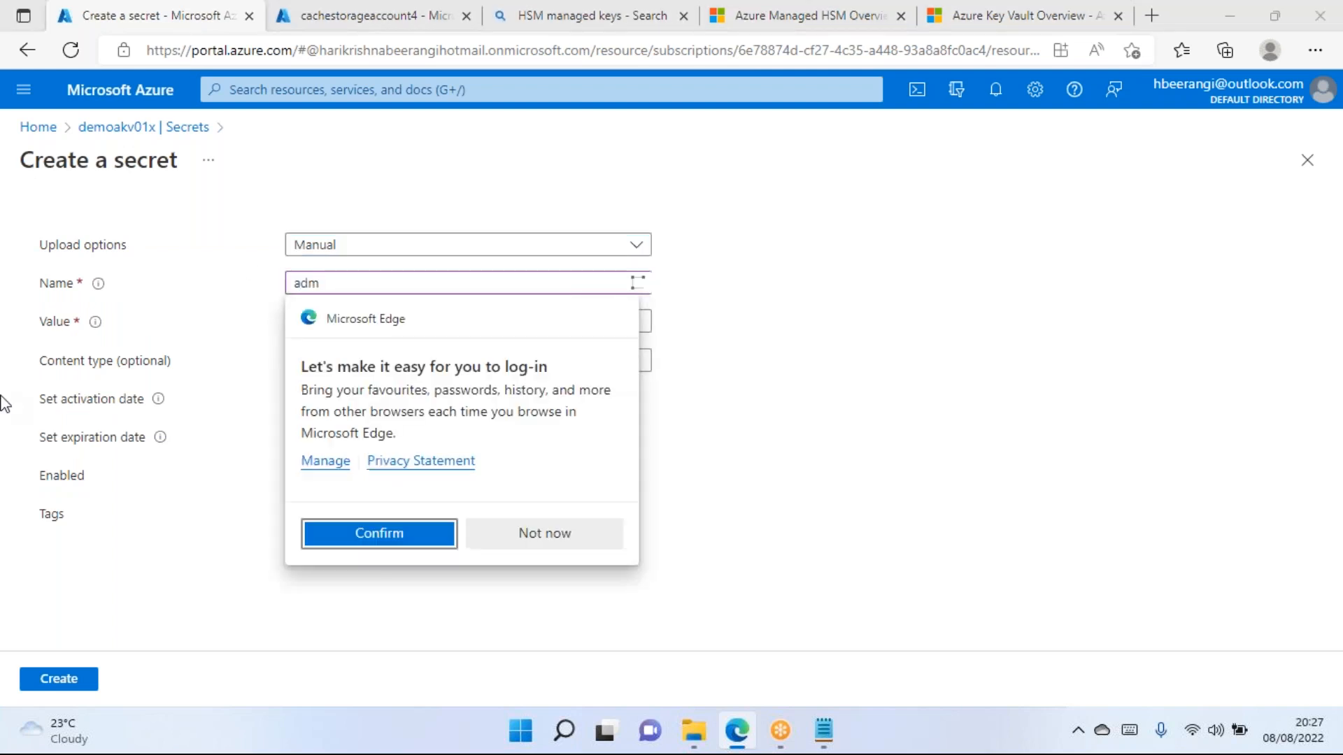
pyautogui.click(331, 286)
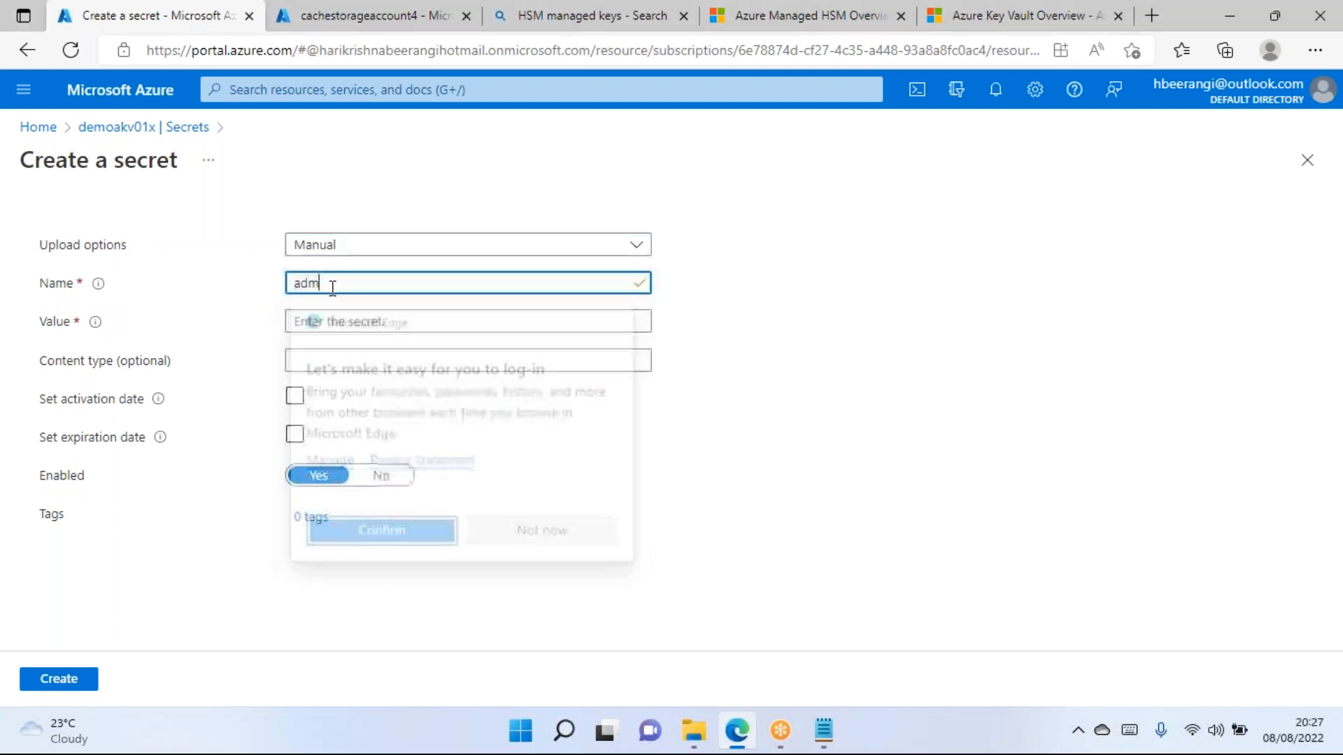
pyautogui.write('in')
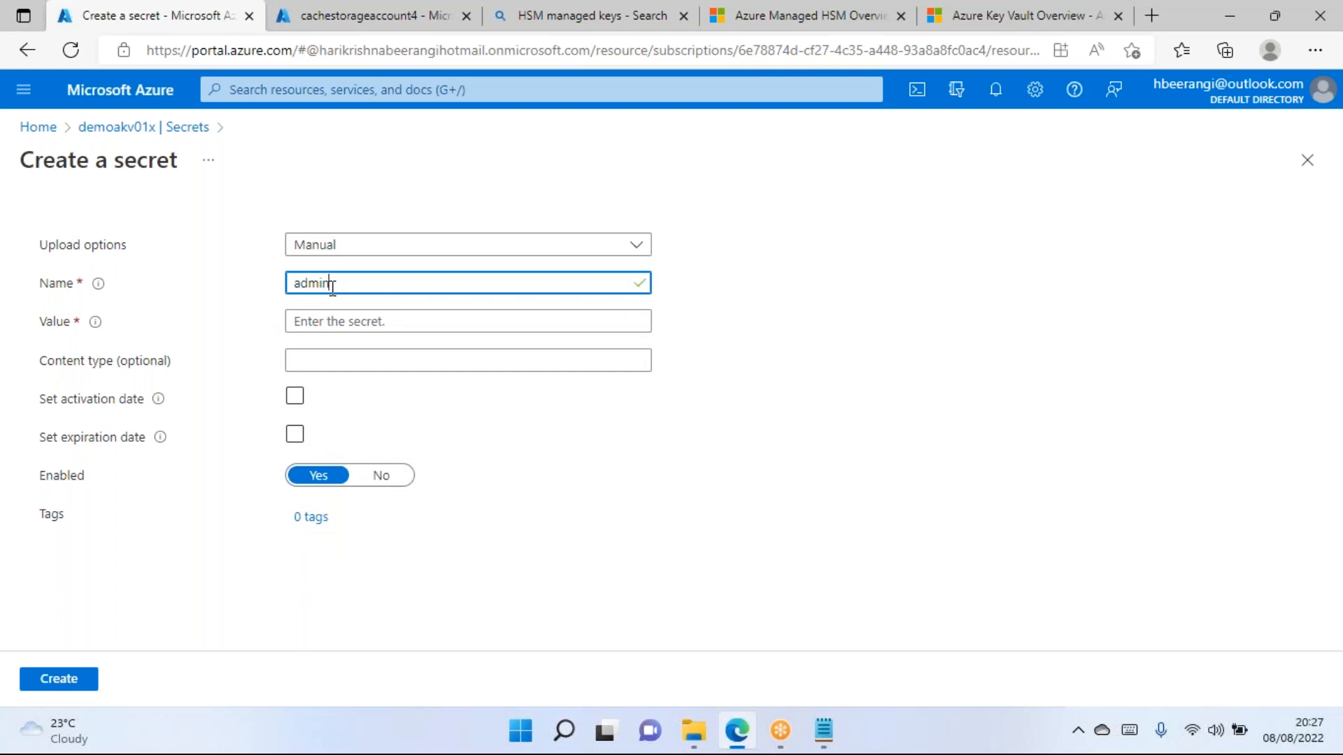
pyautogui.press('Home')
pyautogui.write('super')
pyautogui.press('Tab')
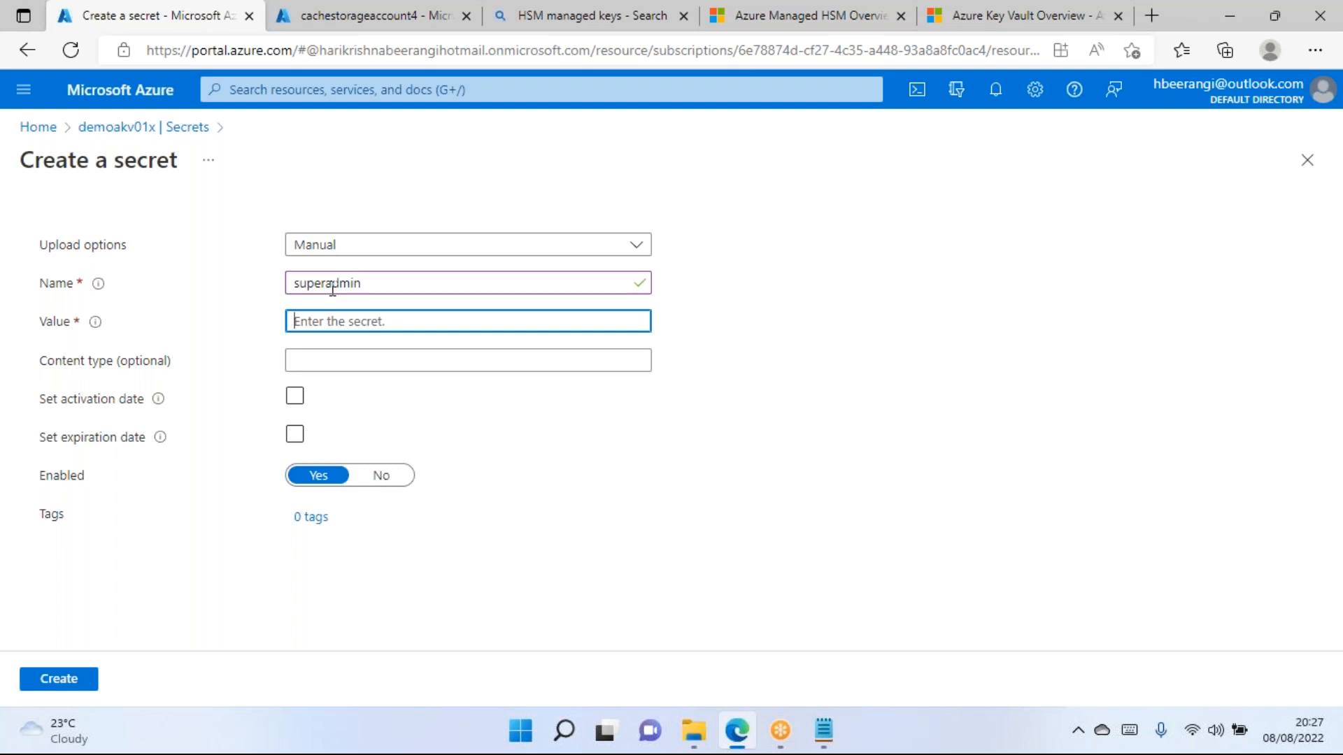
# Enter the password to store as the secret's value.
pyautogui.write('•••••••••')
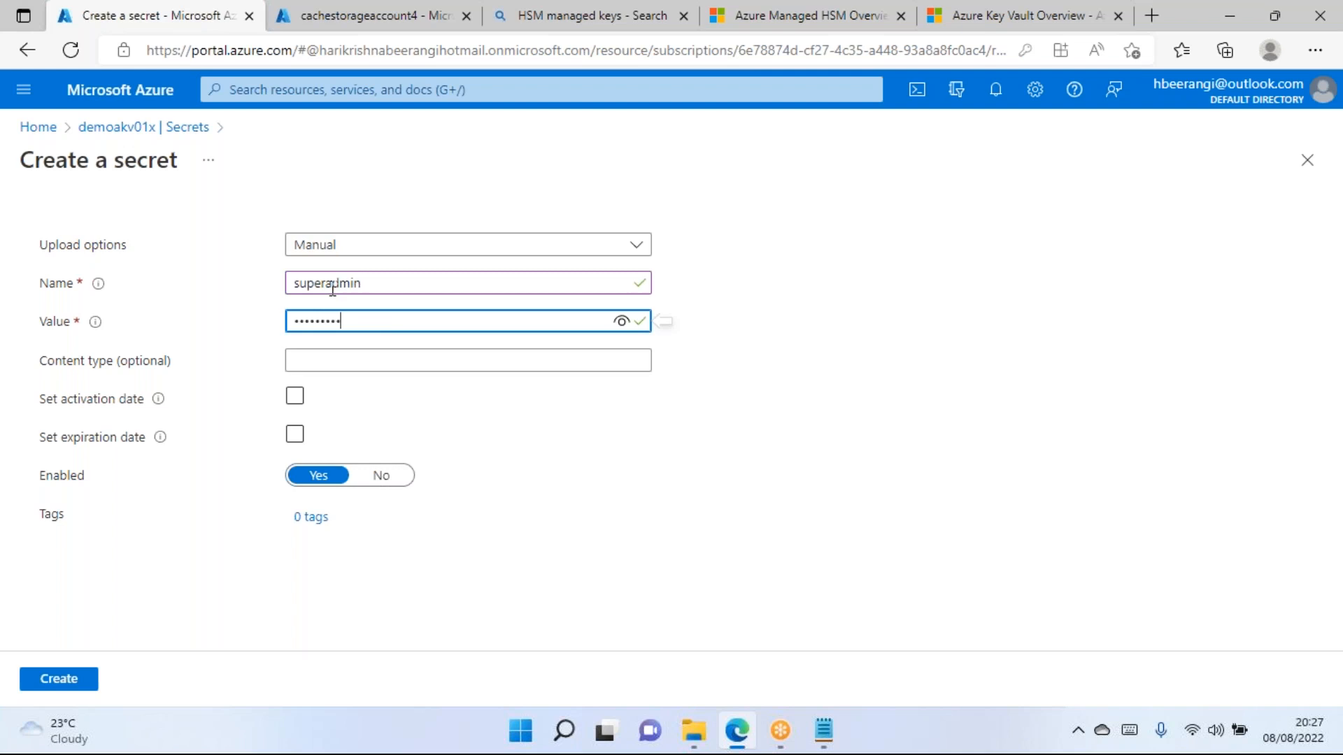
pyautogui.moveTo(366, 281); pyautogui.dragTo(256, 291)
pyautogui.click(865, 307)
pyautogui.click(527, 319)
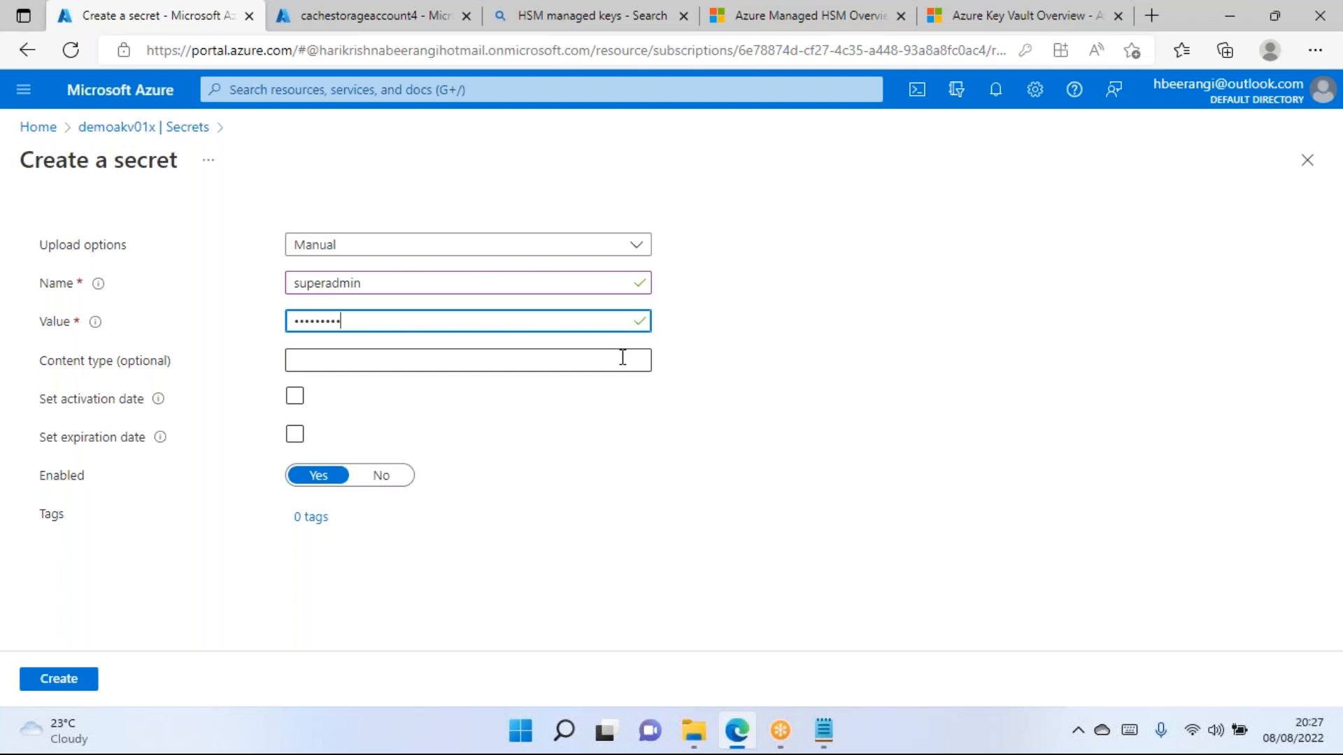
pyautogui.click(345, 434)
pyautogui.click(344, 434)
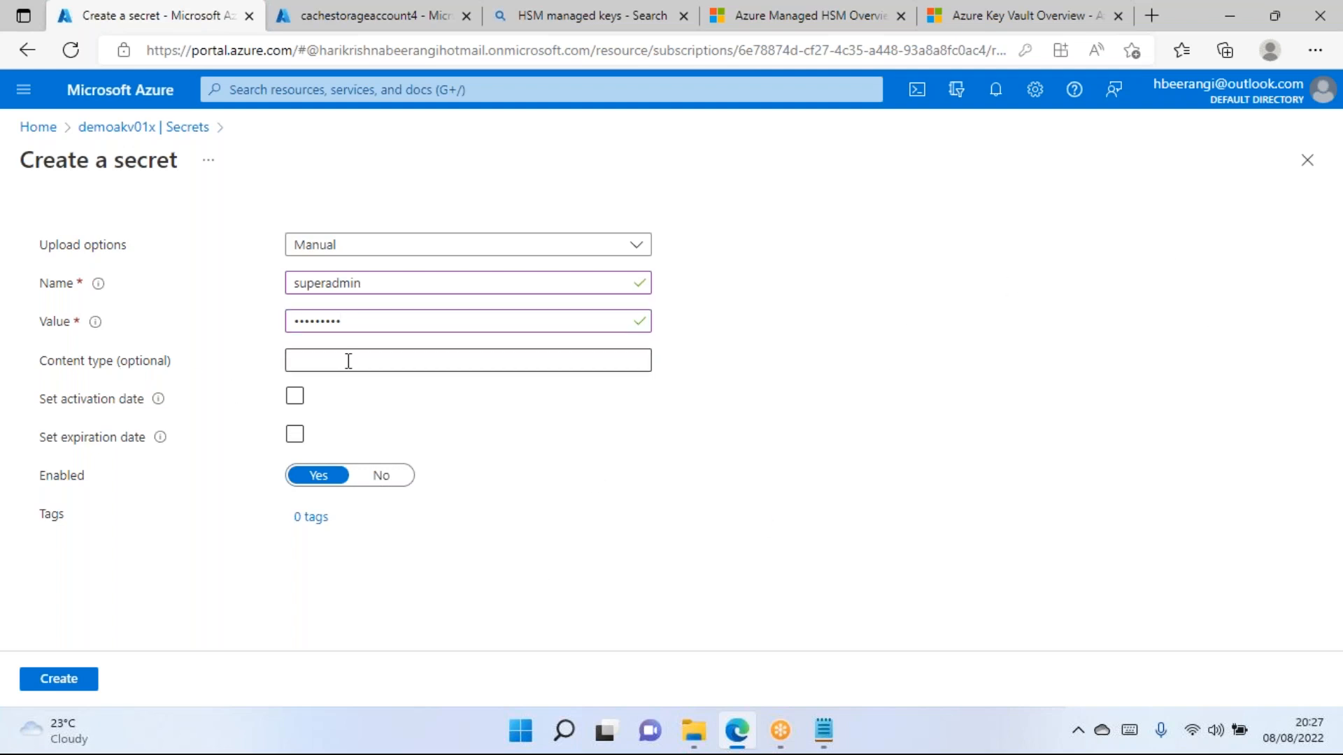
# Set the secret's content type to "Non-Prod-APP Servers Login".
pyautogui.click(356, 361)
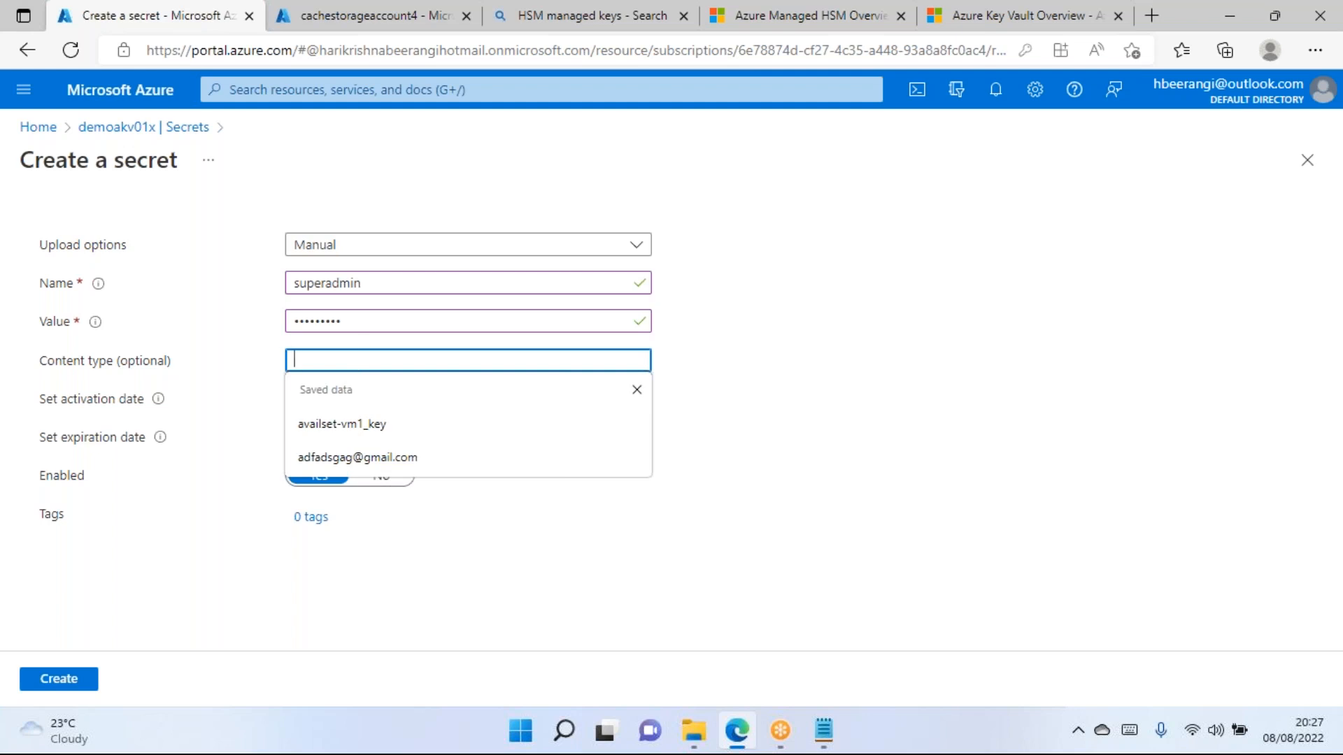
pyautogui.write('No')
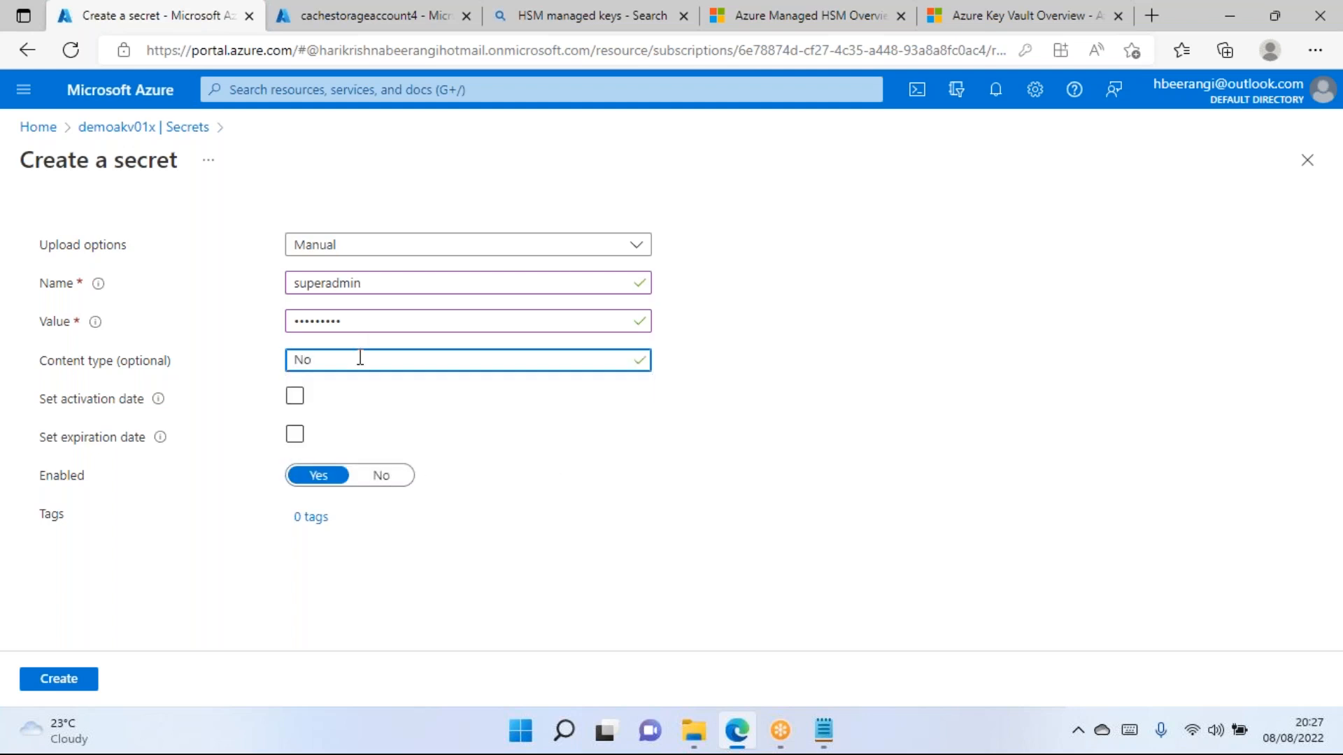
pyautogui.write('n-Prod-APP SERVERS')
pyautogui.press('BackSpace')
pyautogui.press('BackSpace')
pyautogui.press('BackSpace')
pyautogui.press('BackSpace')
pyautogui.press('BackSpace')
pyautogui.press('BackSpace')
pyautogui.write('ervers Login')
pyautogui.click(871, 338)
pyautogui.moveTo(483, 362); pyautogui.dragTo(293, 348)
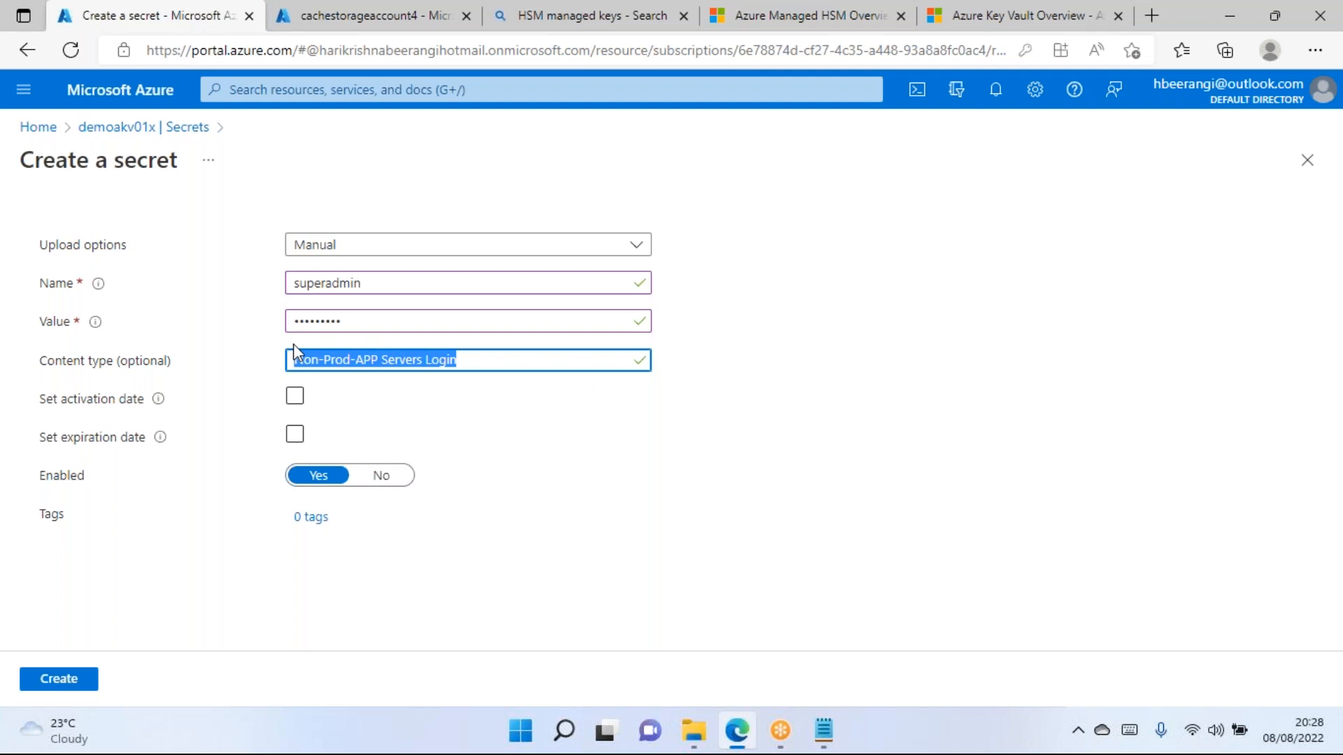
pyautogui.click(918, 288)
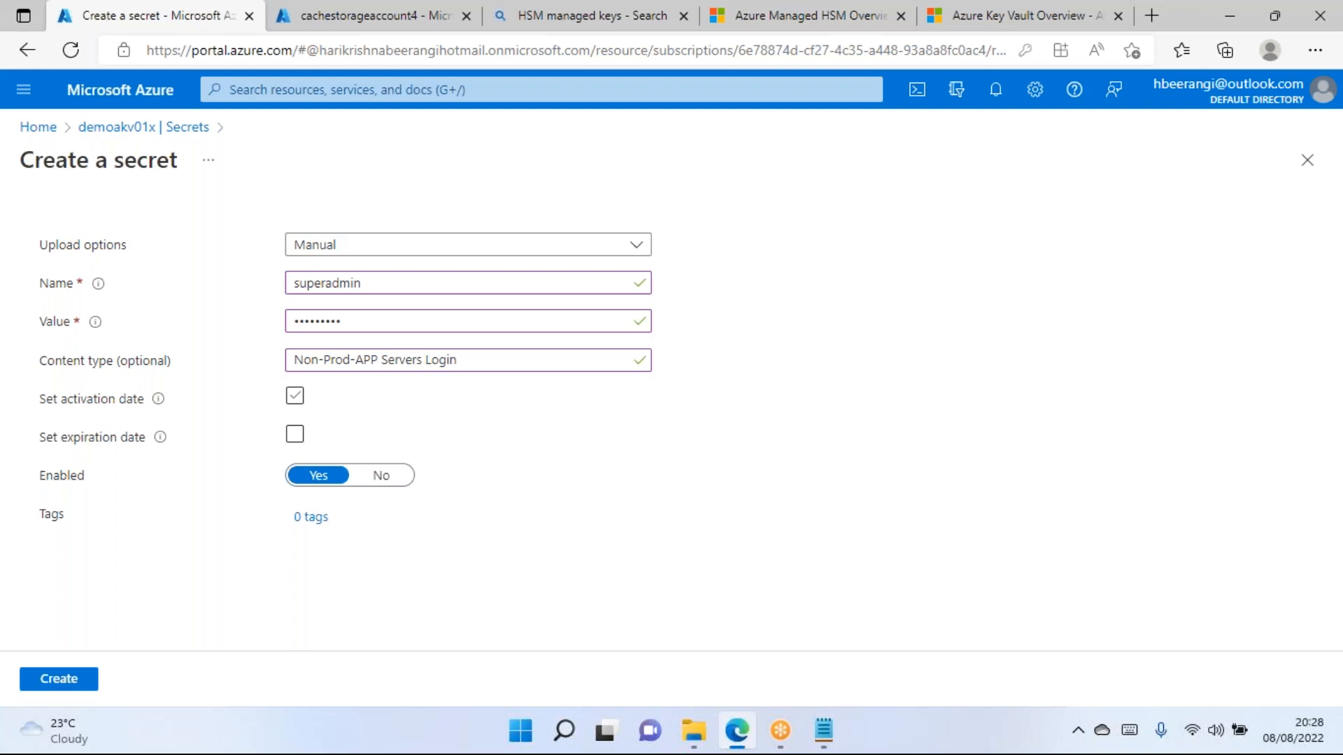
# Enable both an activation date and an expiration date for the secret.
pyautogui.click(294, 395)
pyautogui.click(298, 399)
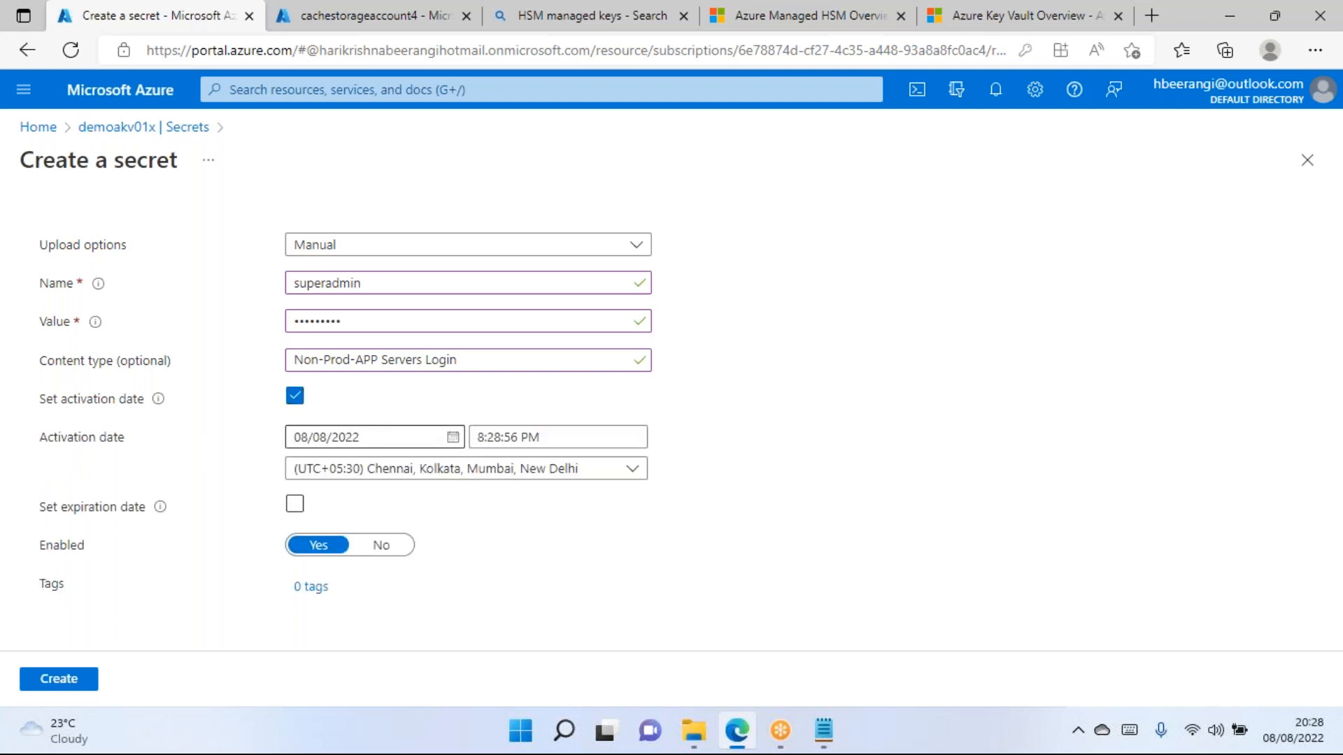
pyautogui.click(295, 506)
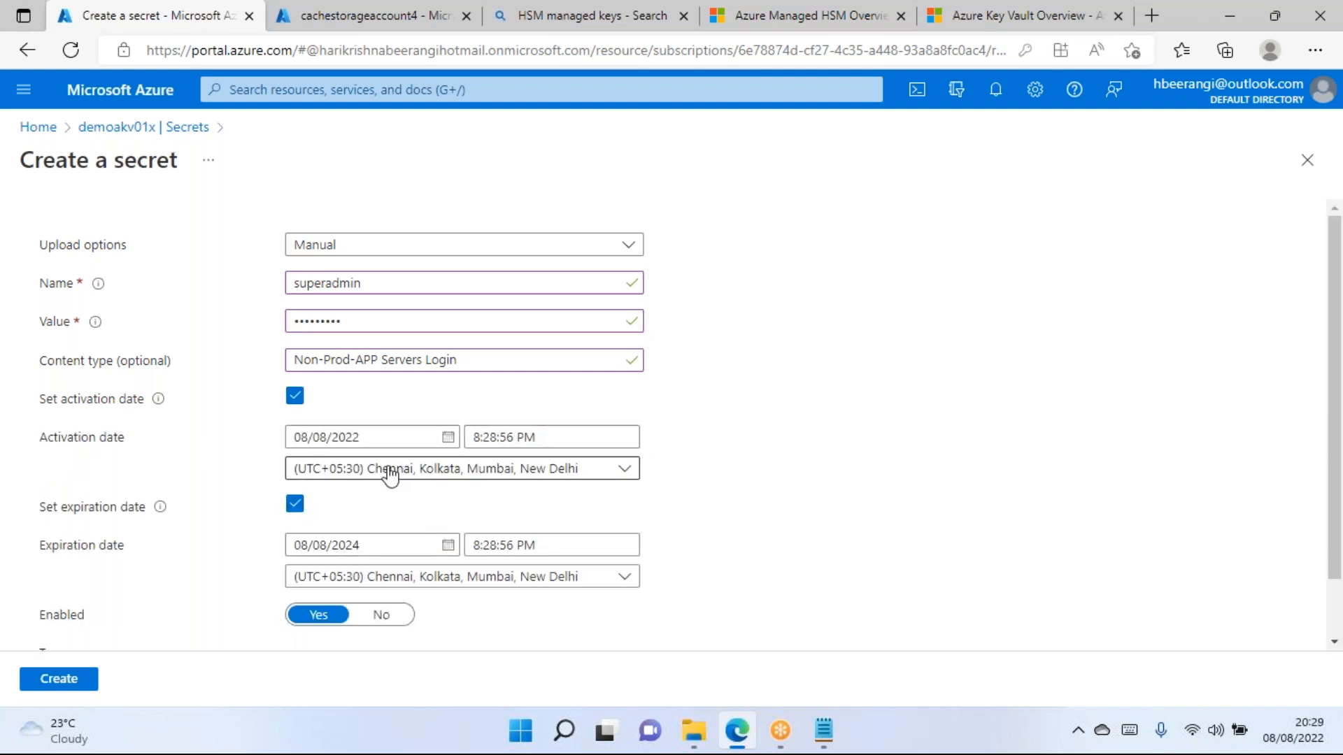
# Set the secret's expiration date to 08/08/2023.
pyautogui.scroll(-1, 391, 476)
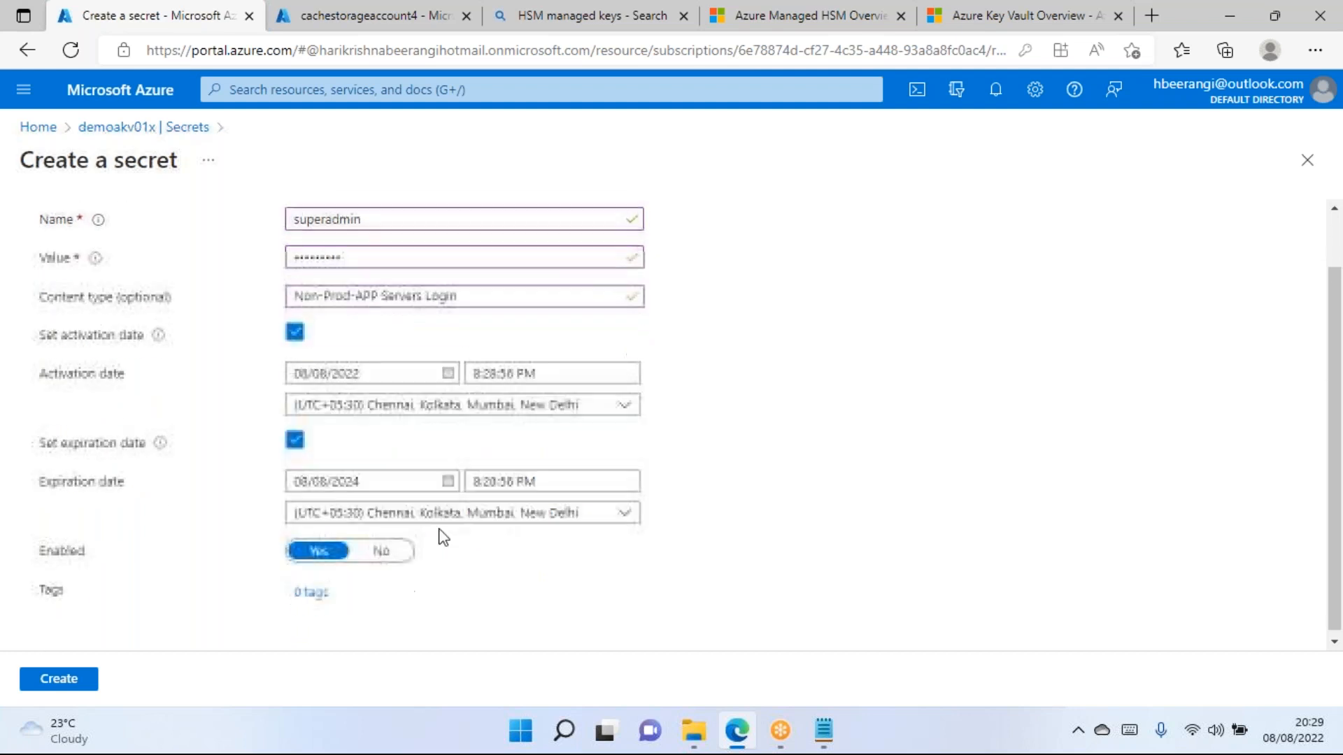
pyautogui.click(448, 477)
pyautogui.click(448, 247)
pyautogui.click(476, 248)
pyautogui.click(475, 248)
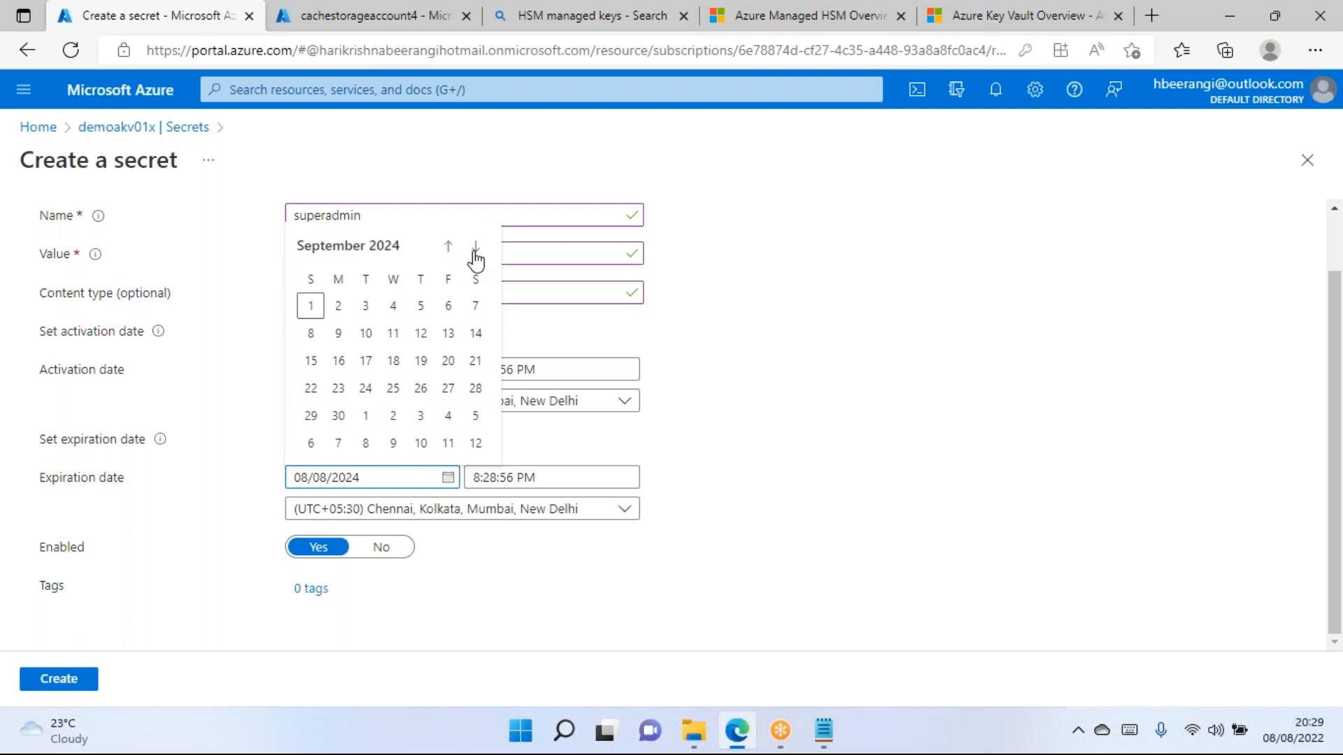
pyautogui.click(448, 247)
pyautogui.click(448, 247)
pyautogui.click(485, 252)
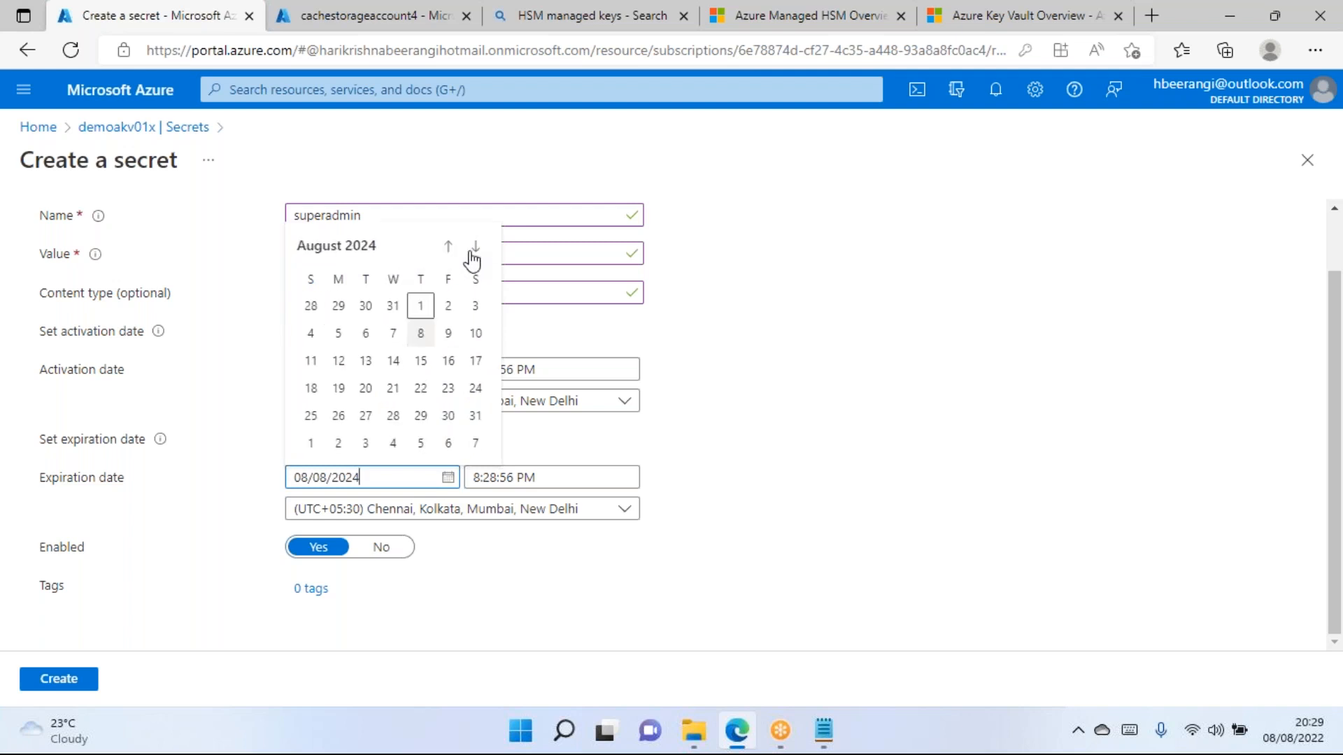
pyautogui.click(448, 250)
pyautogui.click(448, 251)
pyautogui.click(449, 250)
pyautogui.click(449, 251)
pyautogui.click(448, 250)
pyautogui.click(448, 250)
pyautogui.click(448, 250)
pyautogui.click(448, 250)
pyautogui.click(448, 251)
pyautogui.click(449, 250)
pyautogui.click(448, 250)
pyautogui.click(448, 251)
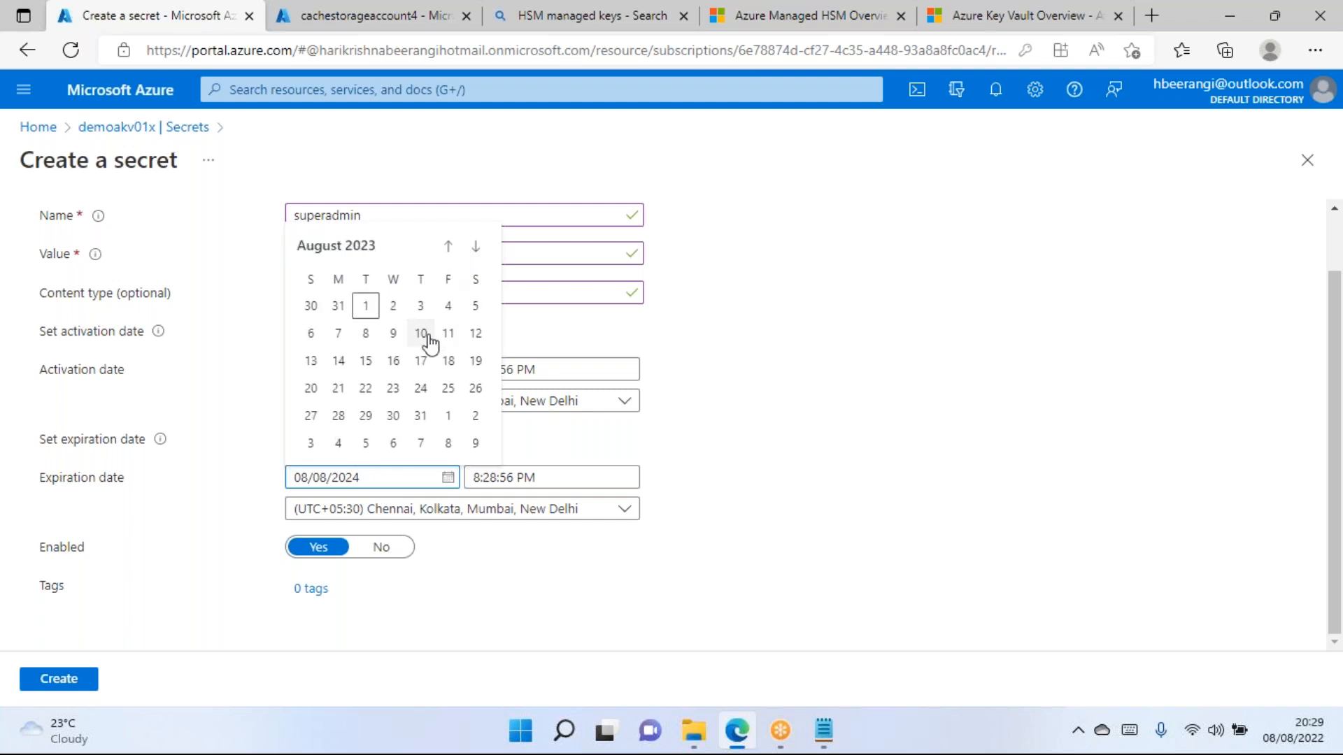
pyautogui.click(365, 333)
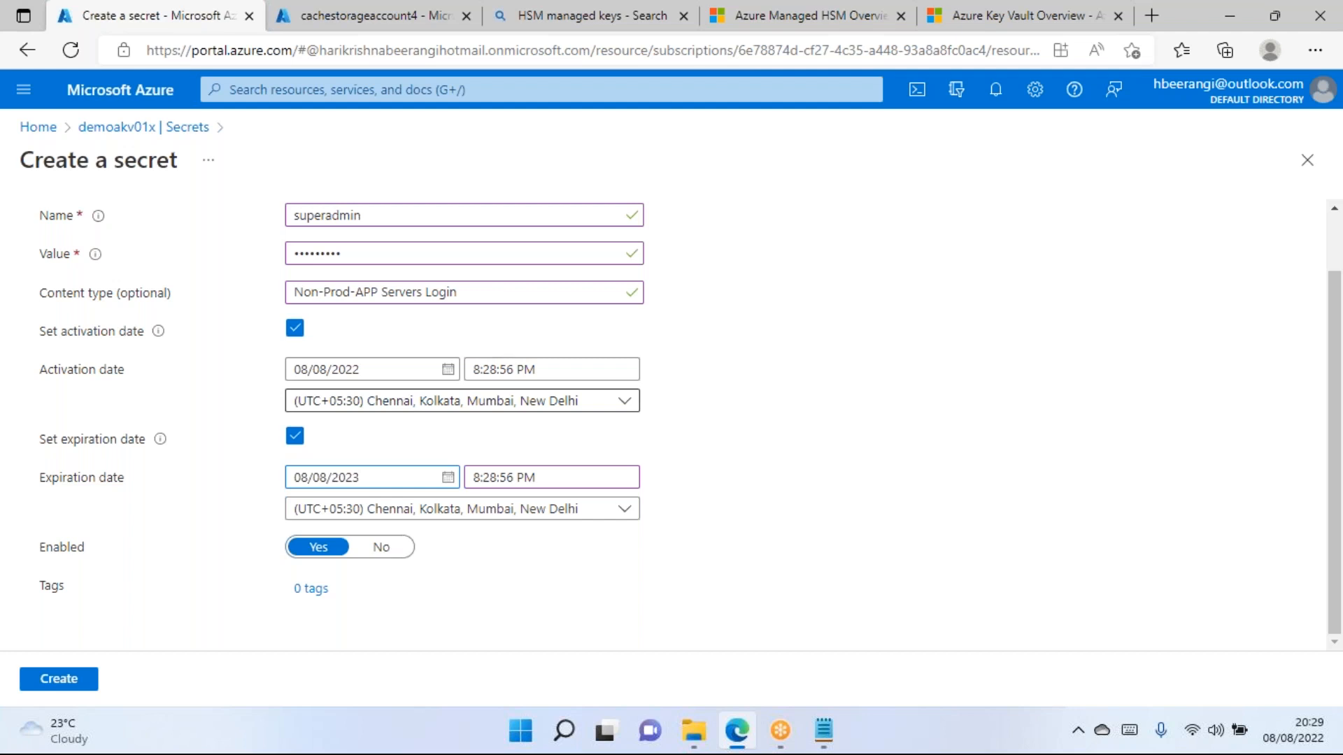
# Remove the activation and expiration dates from the superadmin secret and create it as enabled.
pyautogui.click(295, 328)
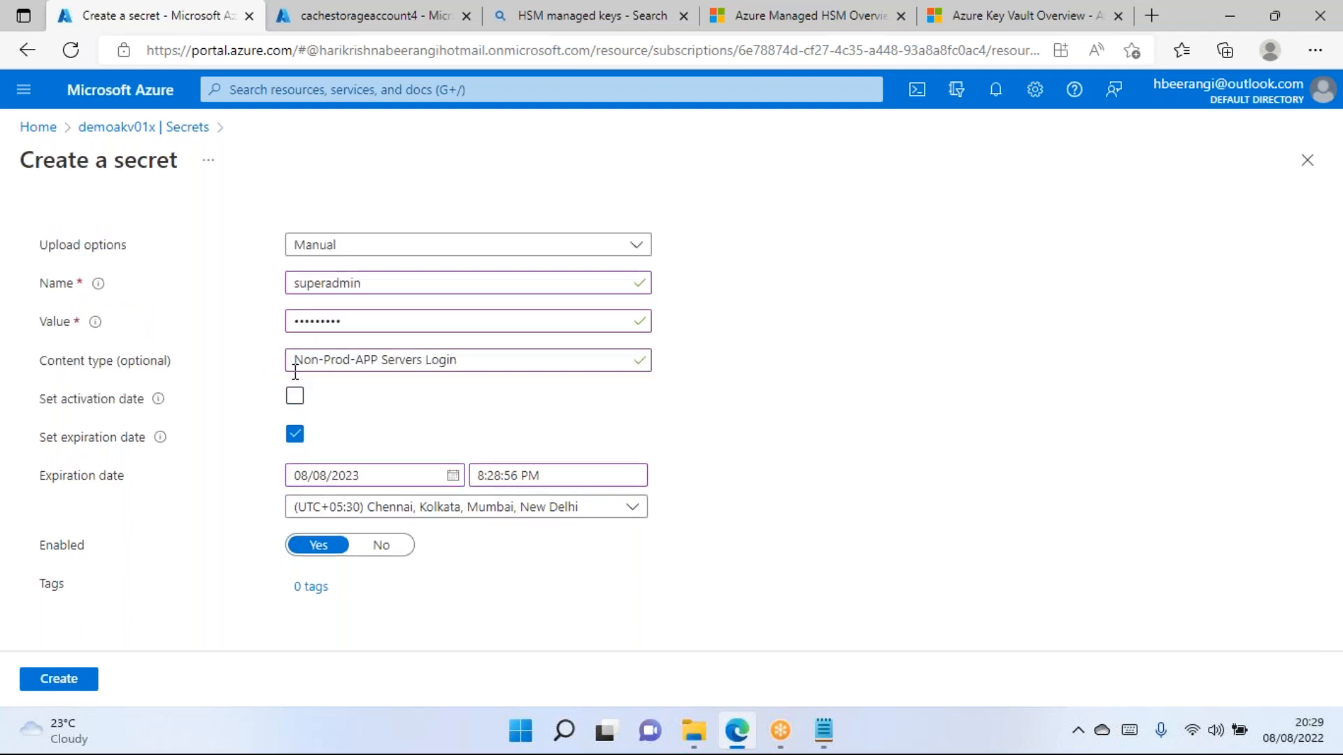
pyautogui.click(295, 435)
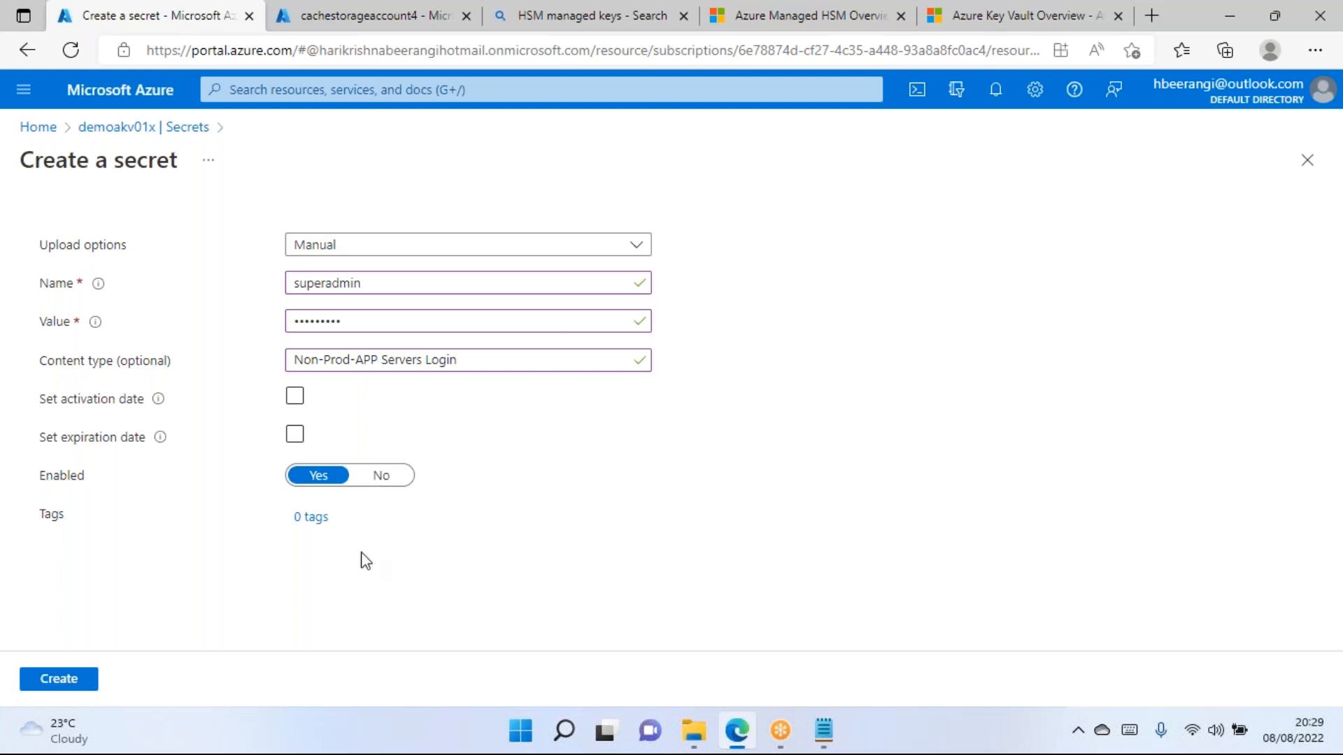
pyautogui.click(365, 475)
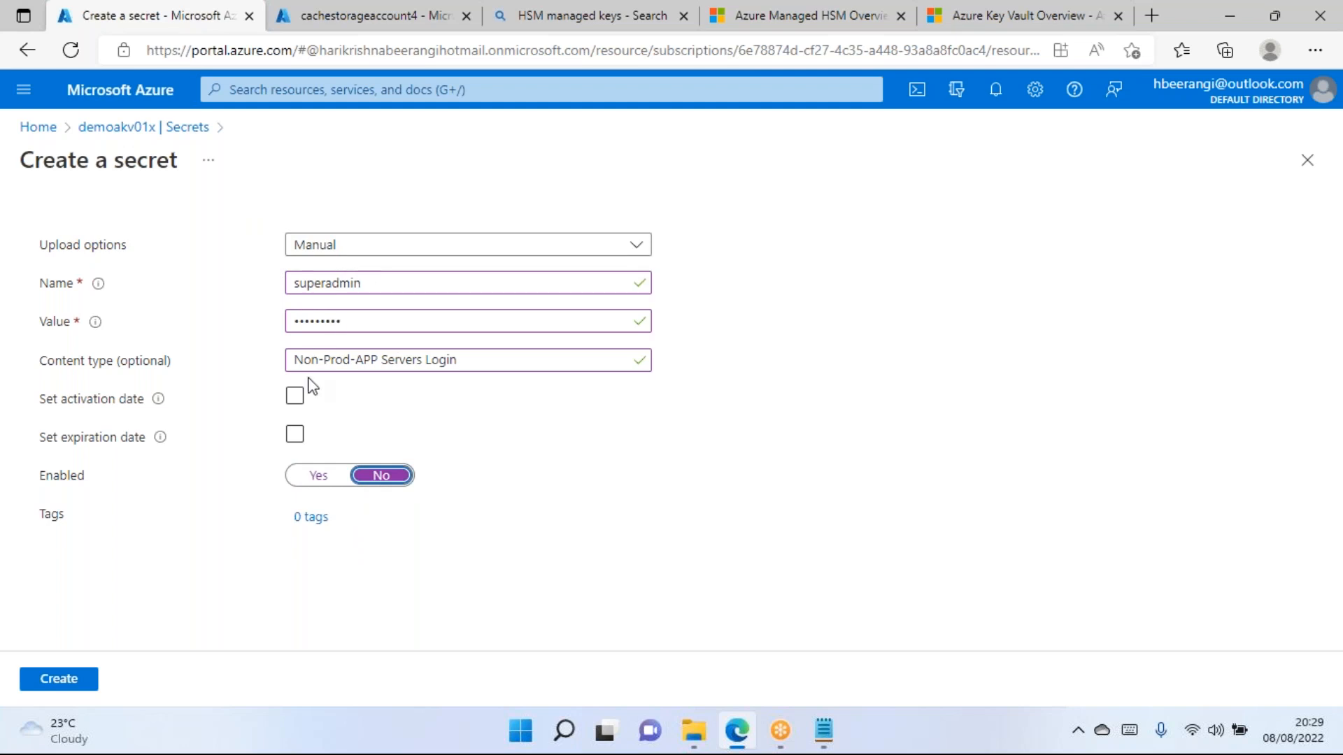
pyautogui.click(322, 479)
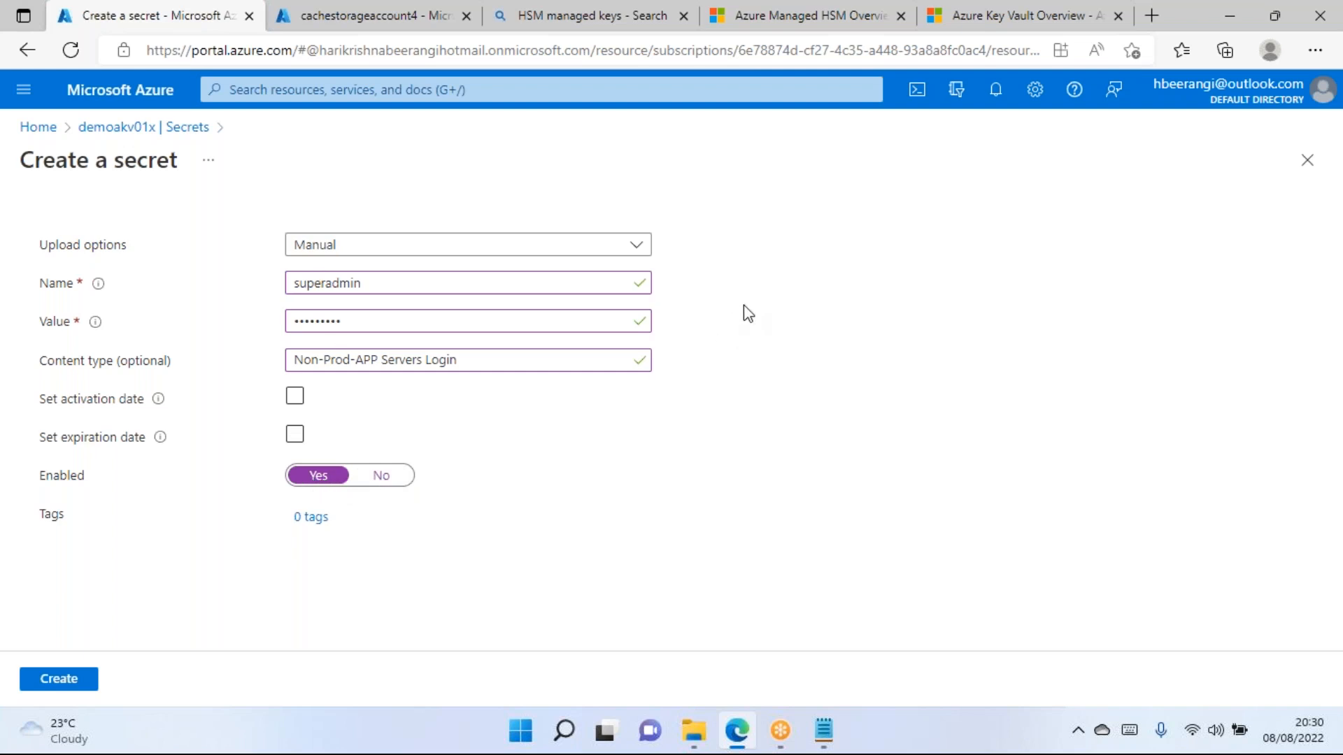
pyautogui.click(60, 679)
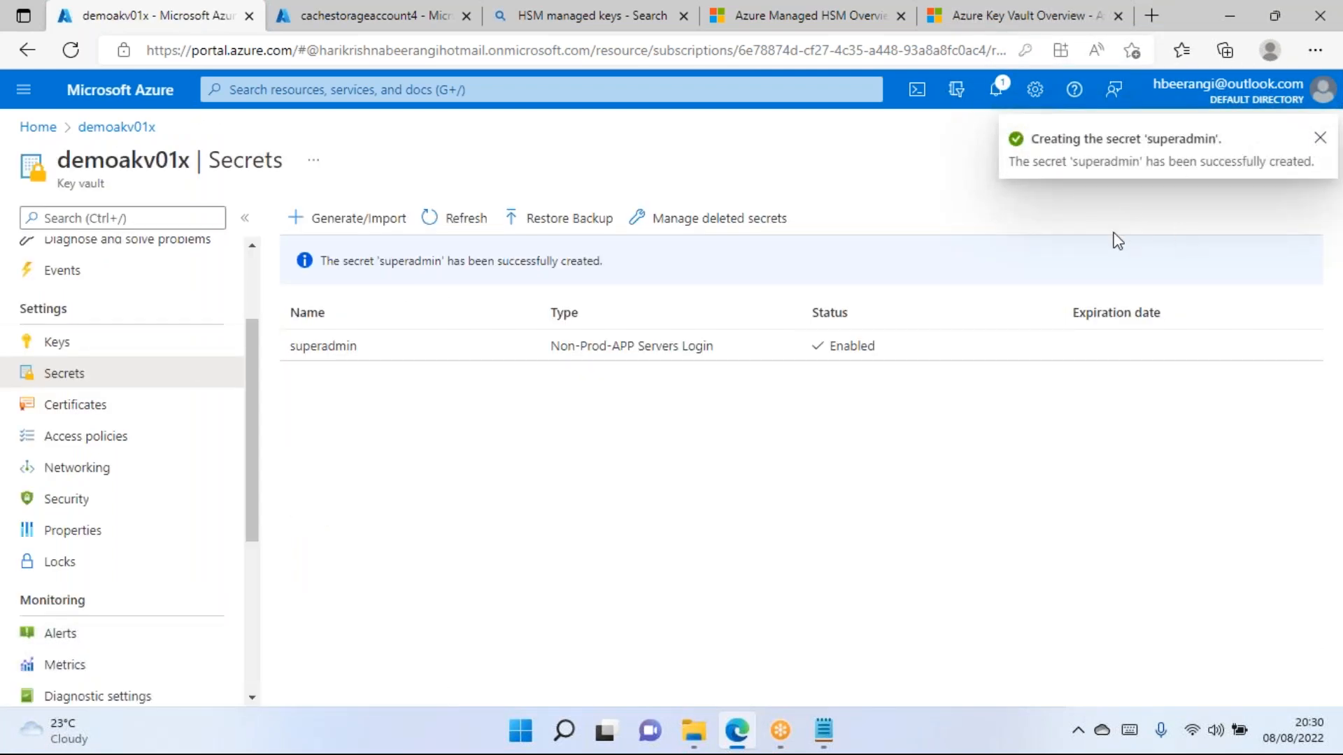
pyautogui.click(1320, 138)
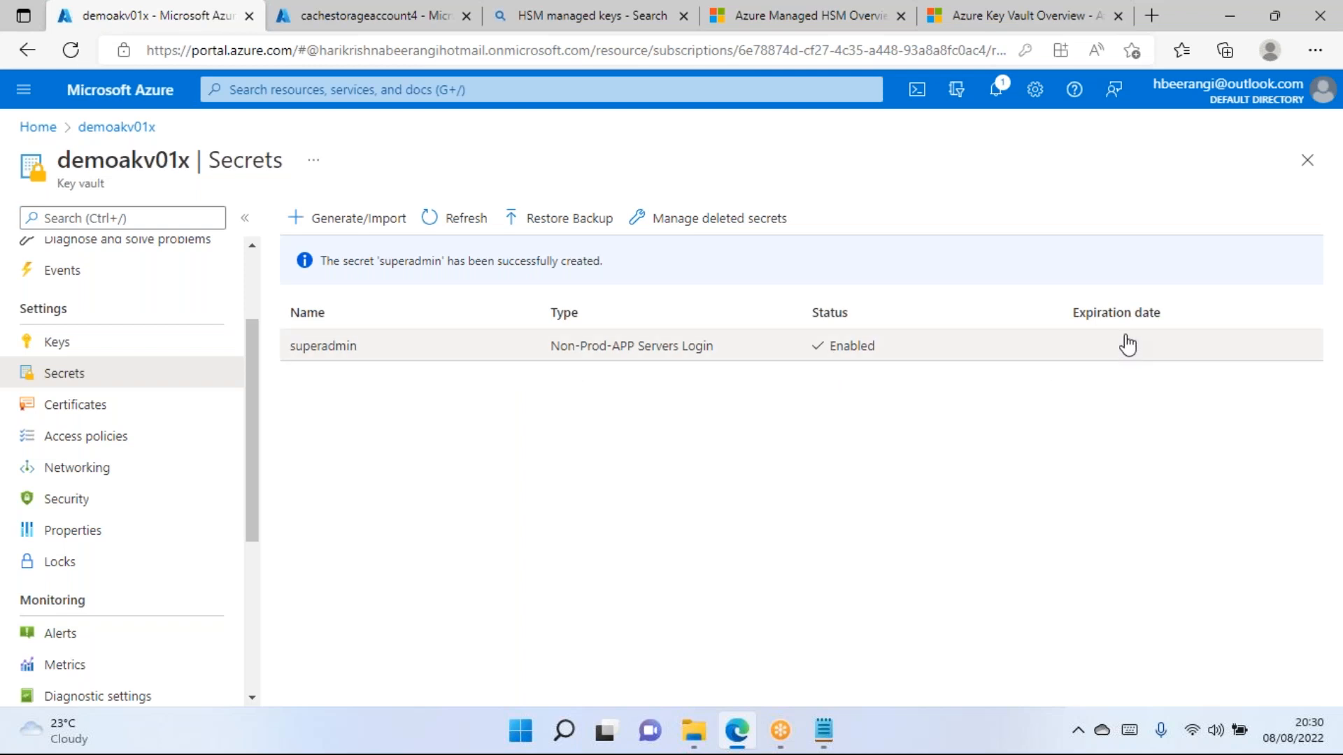
# Start another manual secret named "reader" and enter the password to store as its value.
pyautogui.click(359, 222)
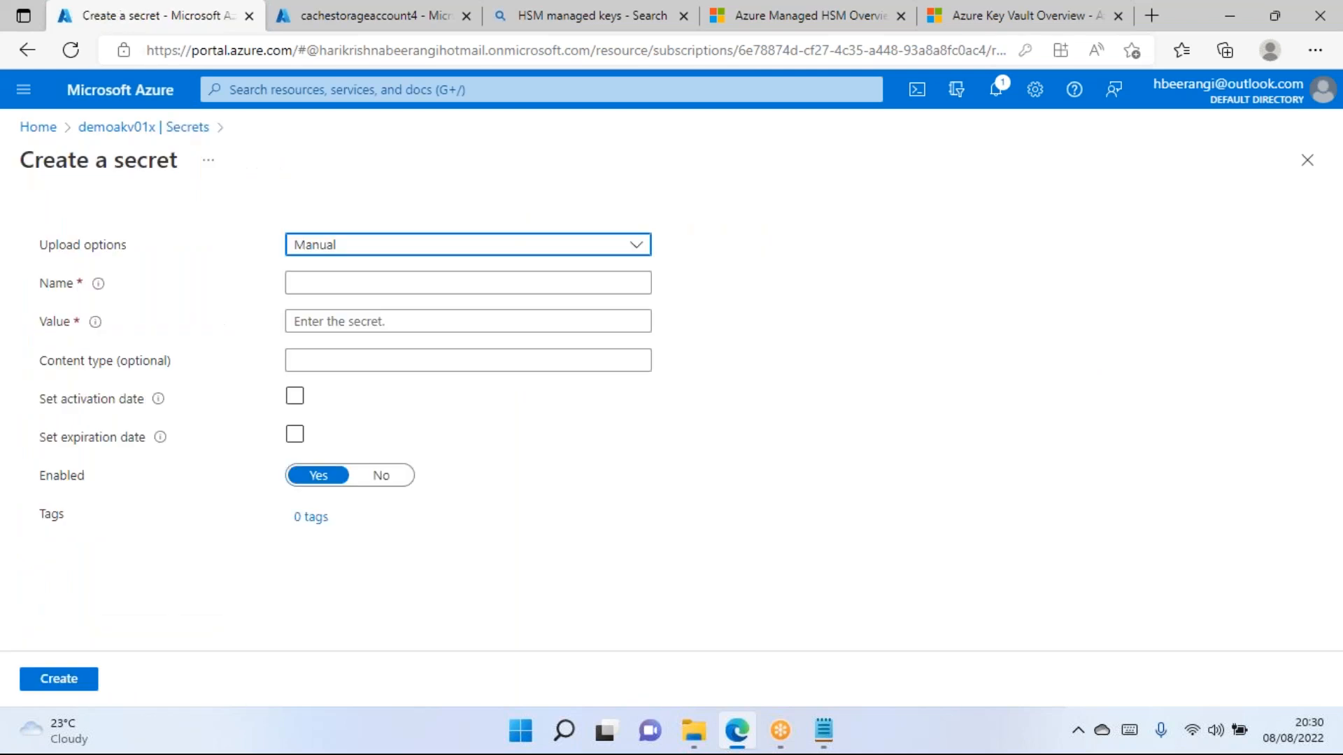
pyautogui.click(353, 283)
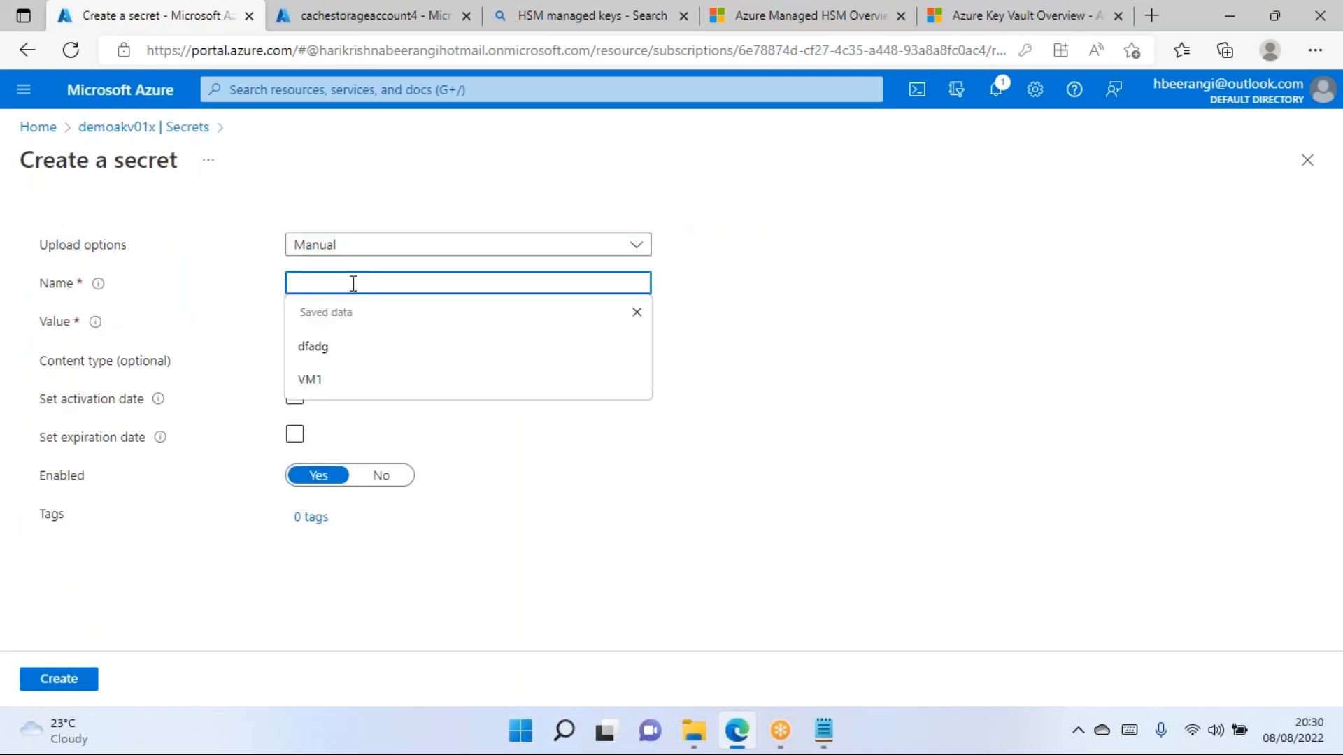
pyautogui.write('u')
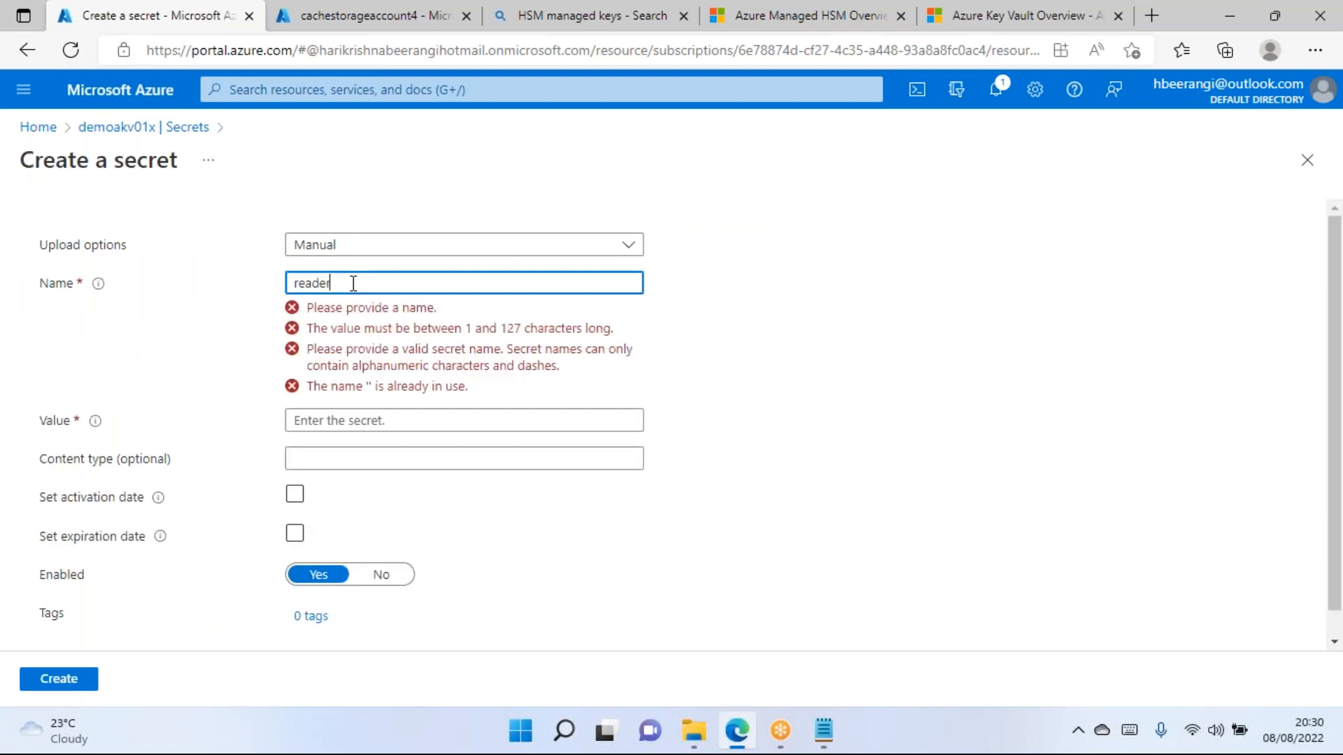
pyautogui.press('Tab')
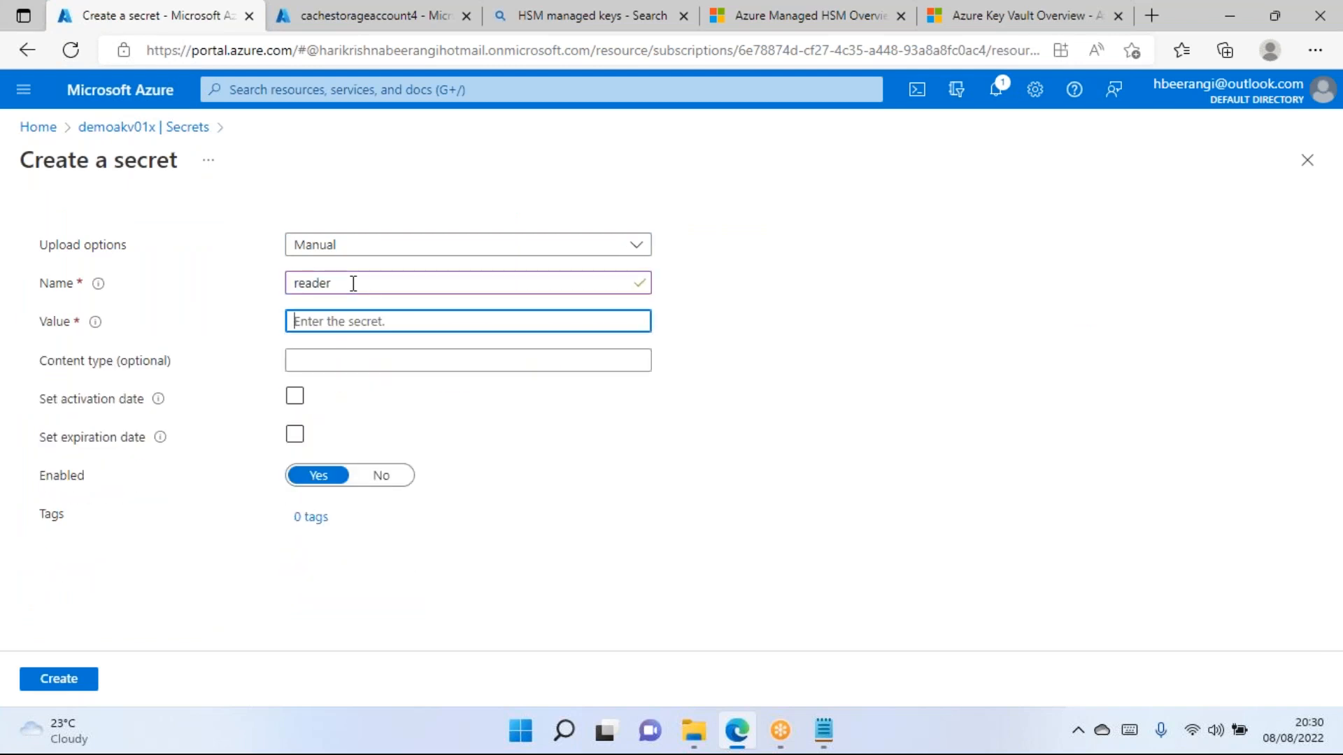
pyautogui.write('••')
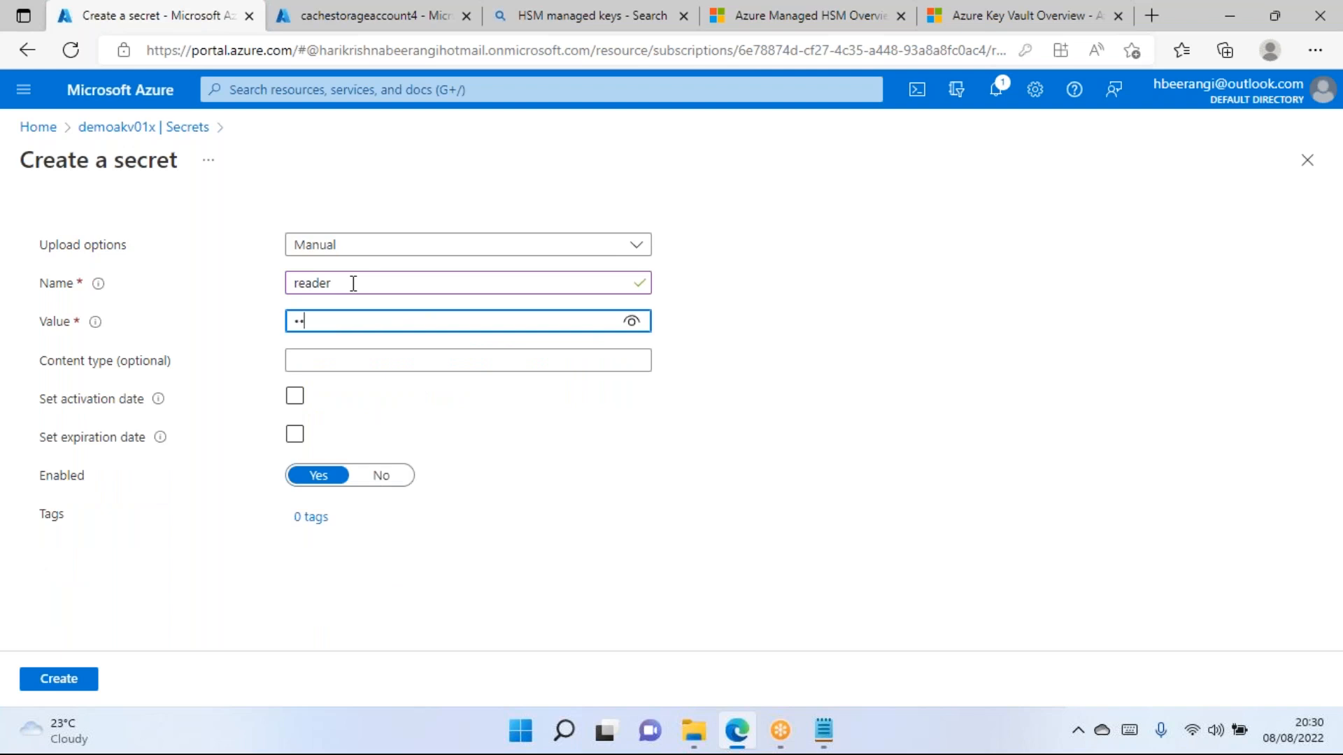
pyautogui.press('BackSpace')
pyautogui.write('••')
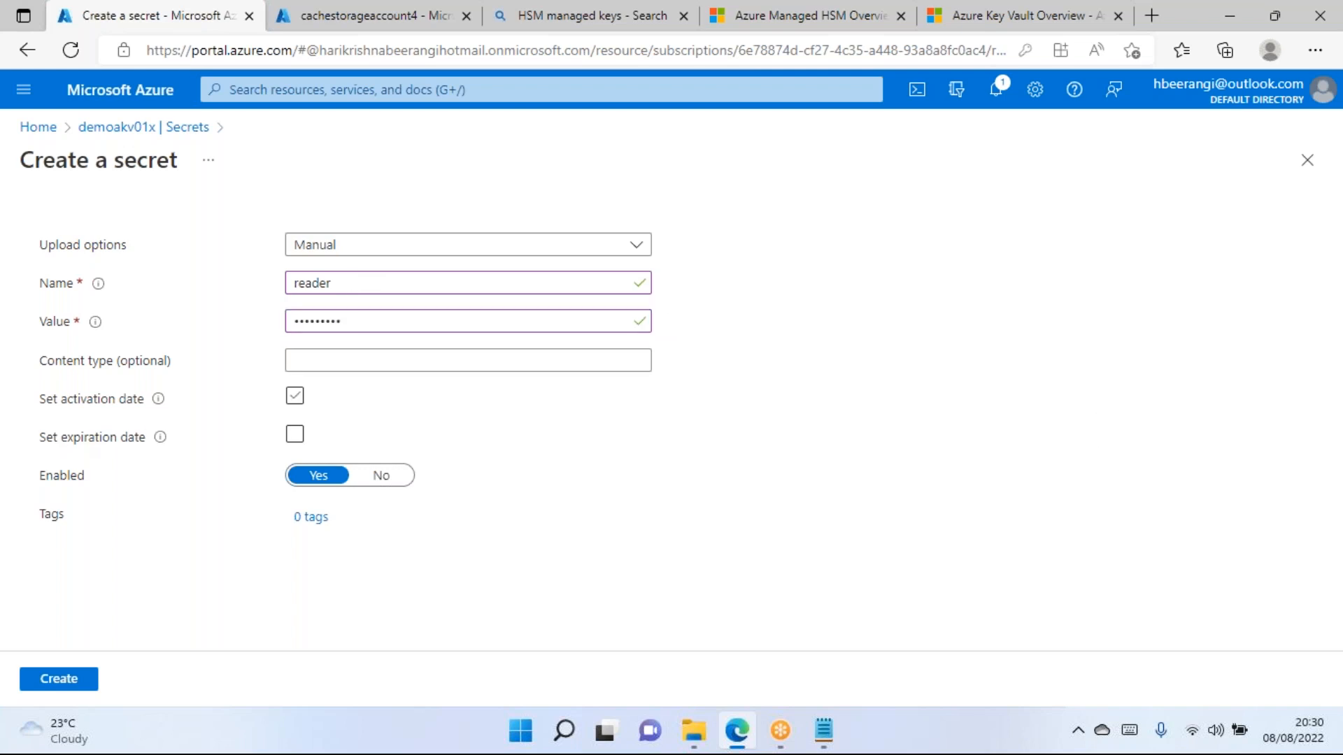
# Enable both an activation date and an expiration date for the reader secret and create it.
pyautogui.click(294, 397)
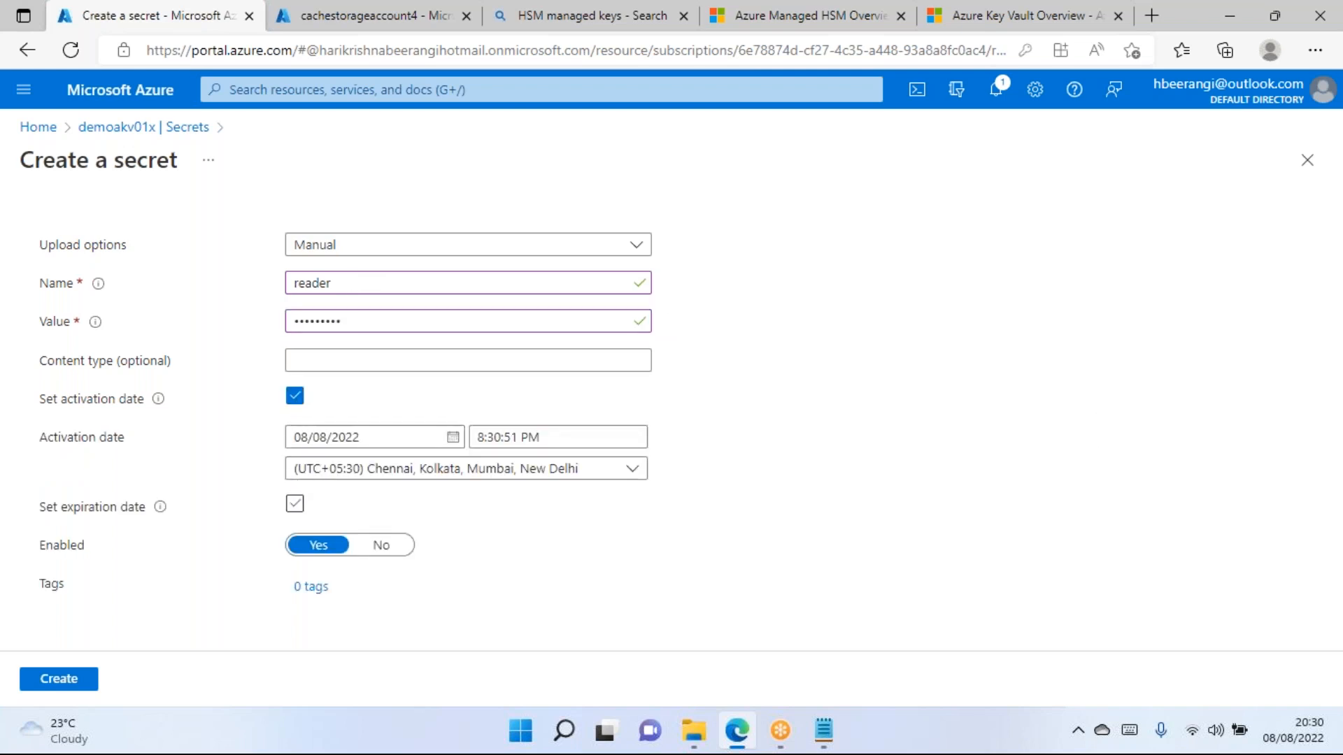
pyautogui.click(295, 504)
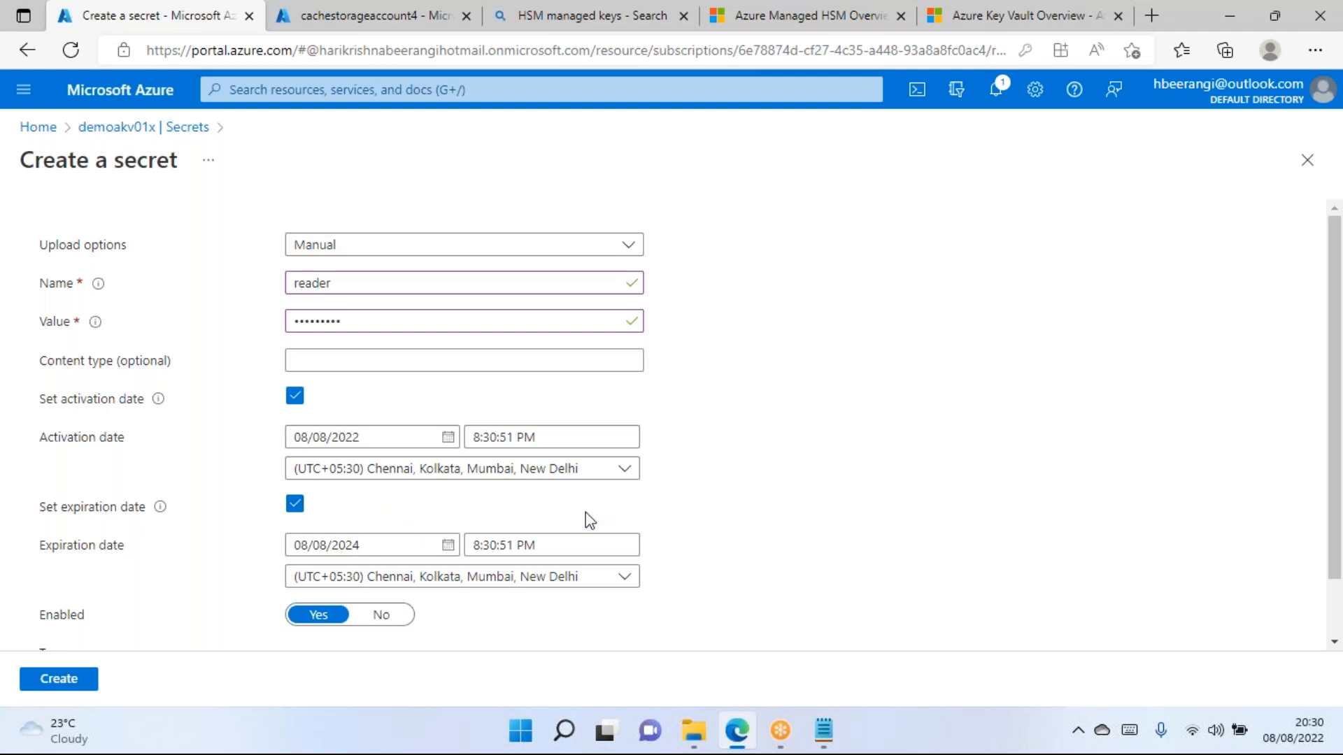
pyautogui.scroll(-1, 423, 440)
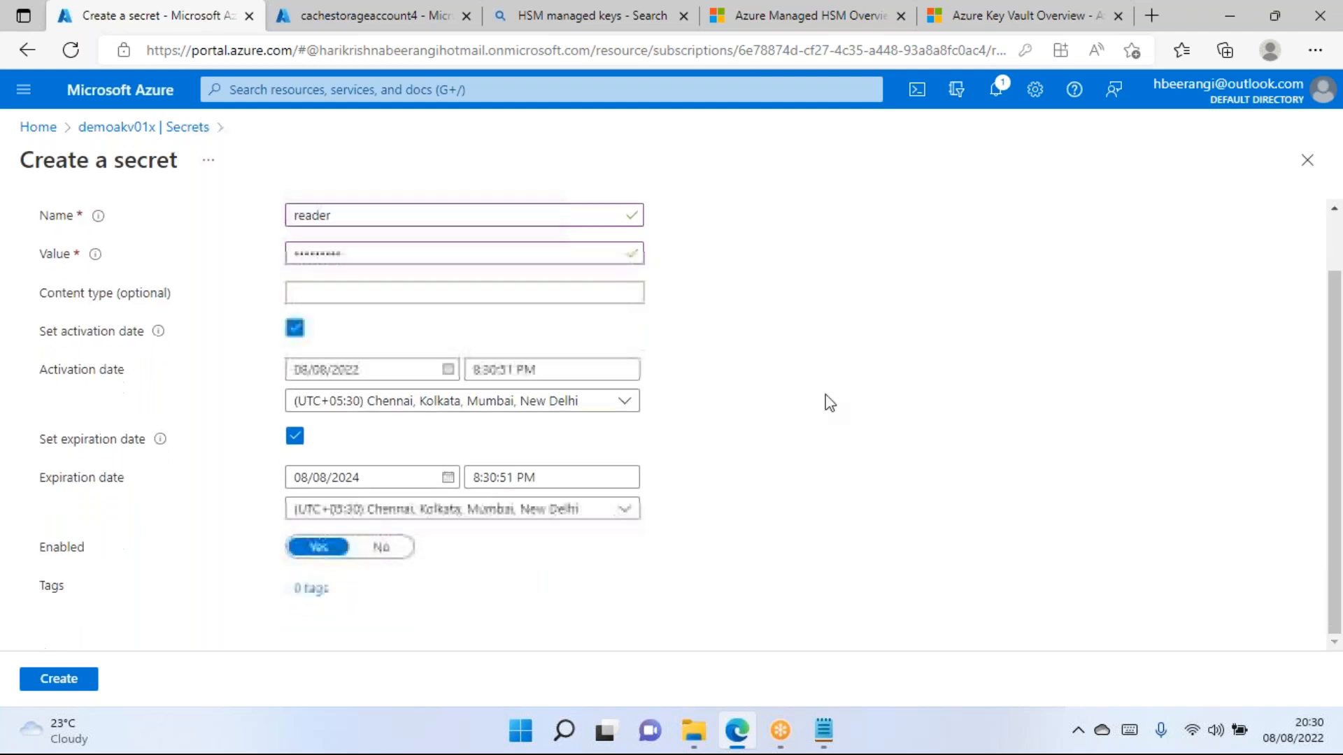
pyautogui.click(60, 684)
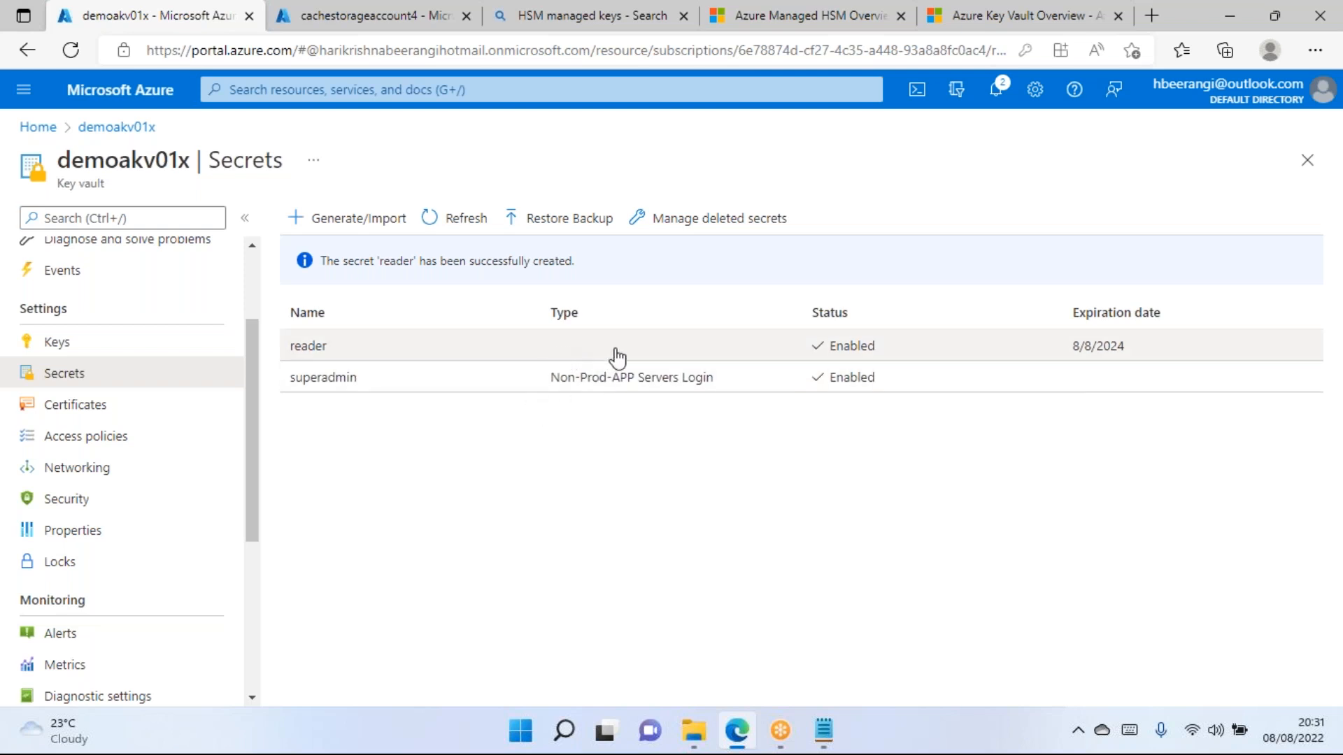
# Examine the superadmin secret's type and the properties of its current version, and return to its version list.
pyautogui.moveTo(553, 382); pyautogui.dragTo(712, 385)
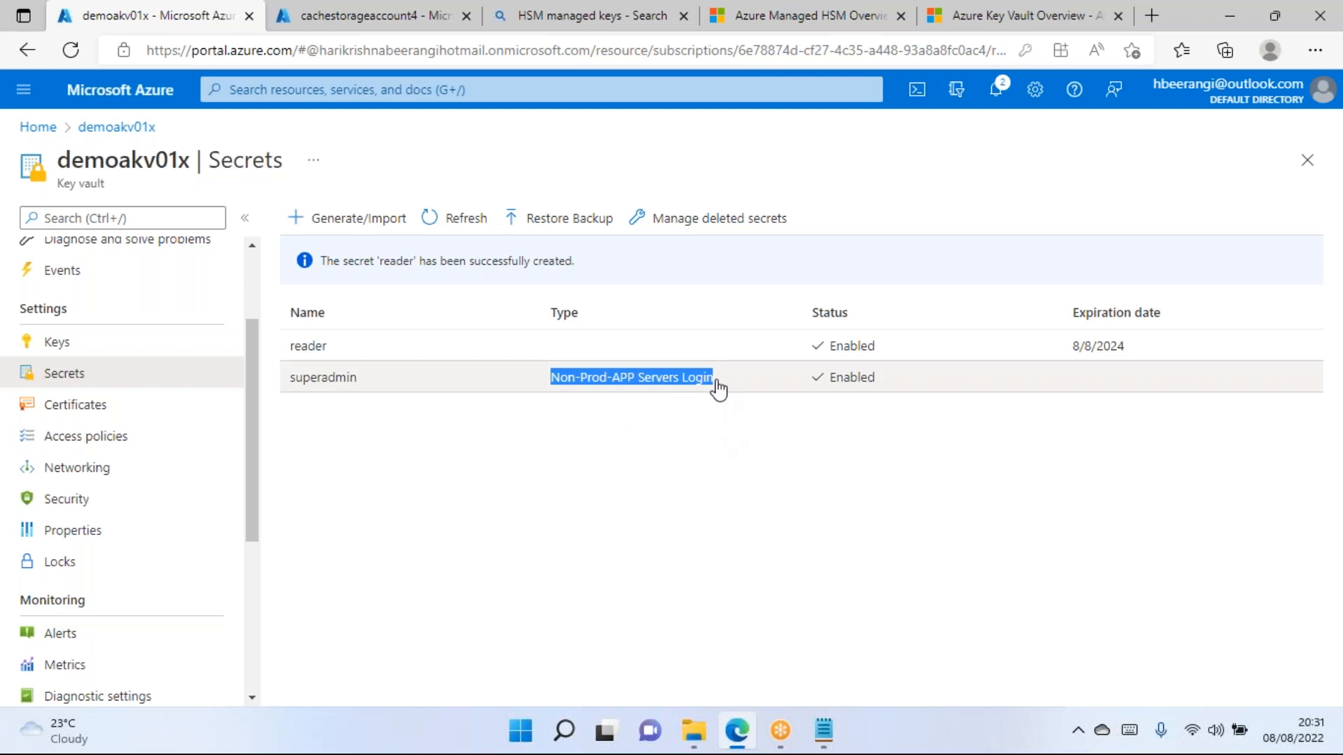
pyautogui.click(397, 484)
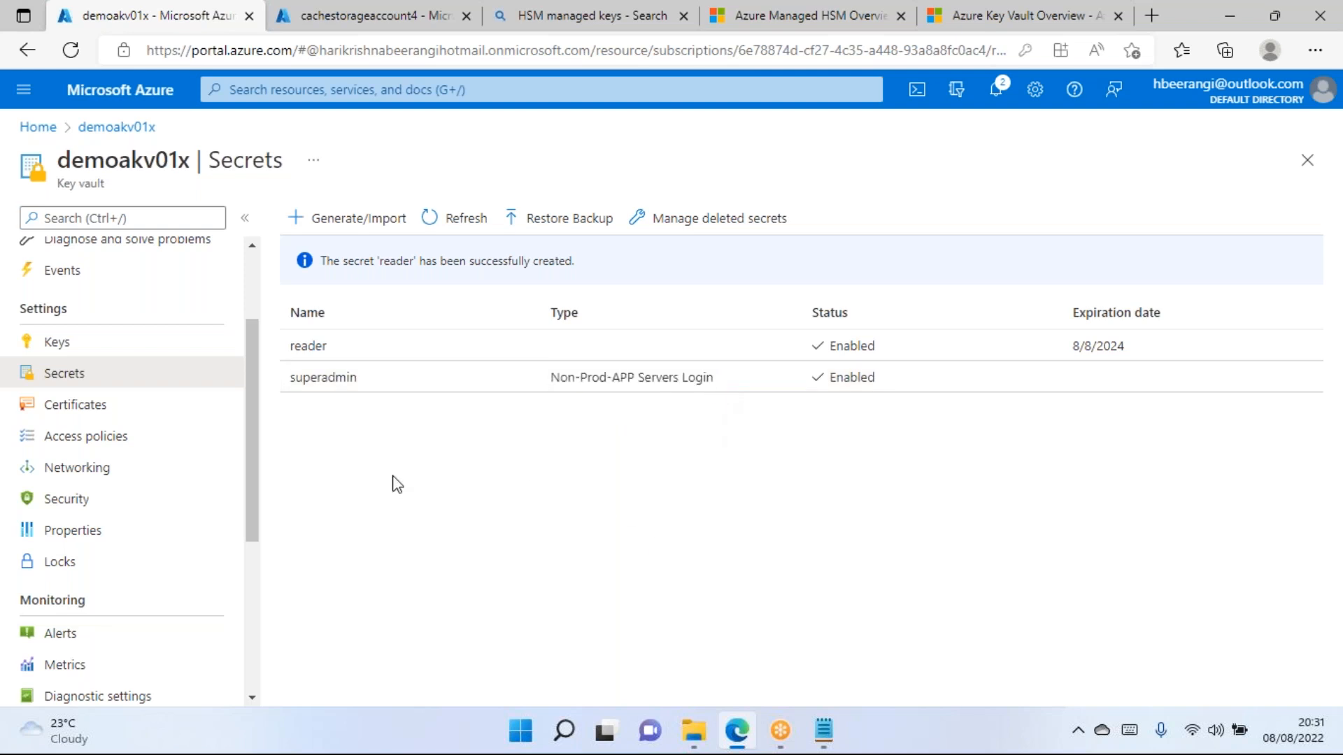
pyautogui.click(322, 383)
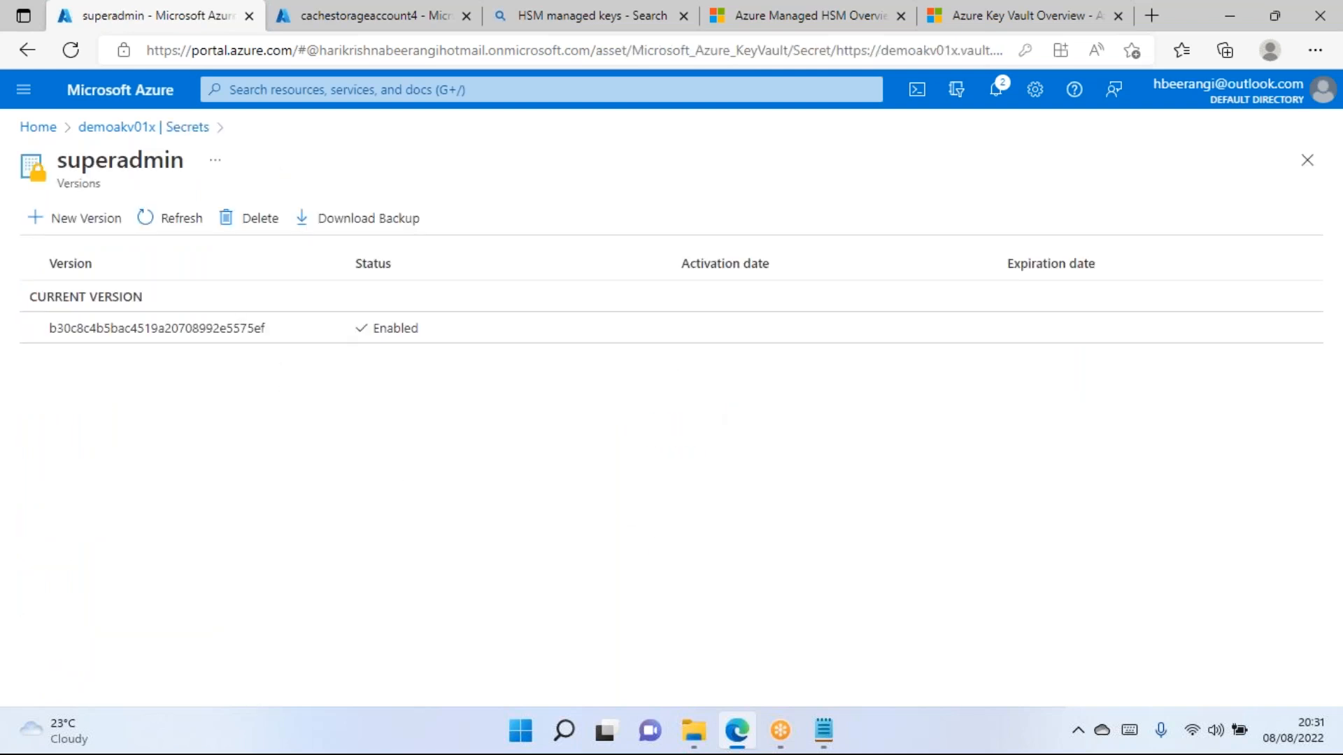
pyautogui.click(226, 337)
pyautogui.scroll(-1, 749, 255)
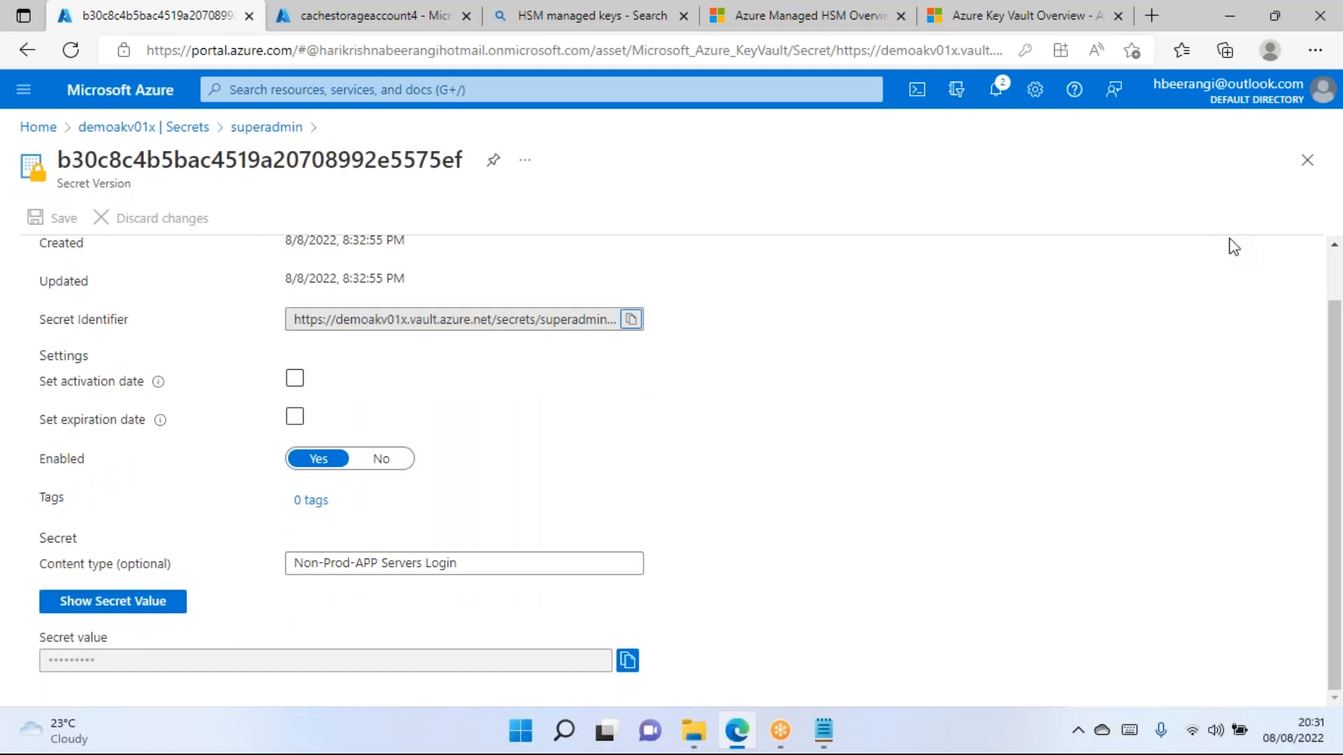
pyautogui.click(1306, 160)
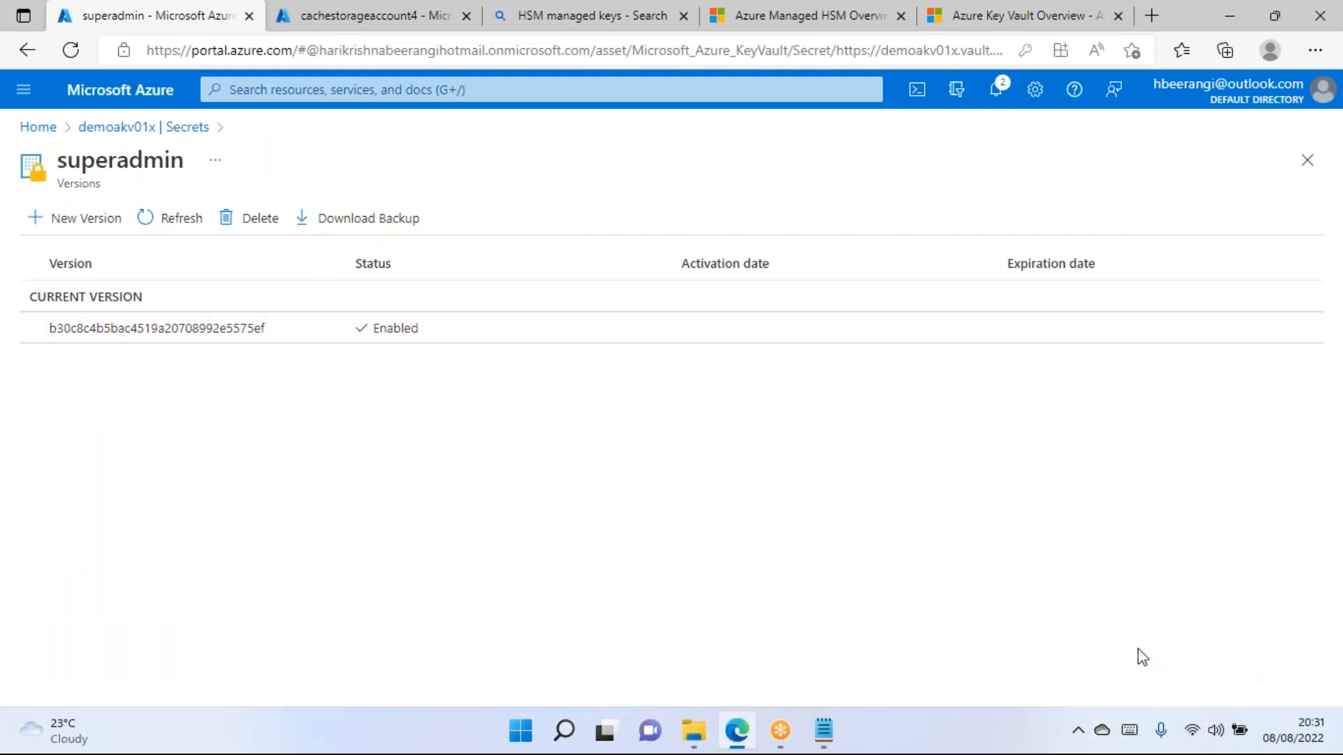
# Switch to Notepad and add the line "V1" below "Certificates", separated by blank lines.
pyautogui.click(824, 731)
pyautogui.click(245, 172)
pyautogui.press('Return')
pyautogui.press('Return')
pyautogui.press('Return')
pyautogui.write('V1')
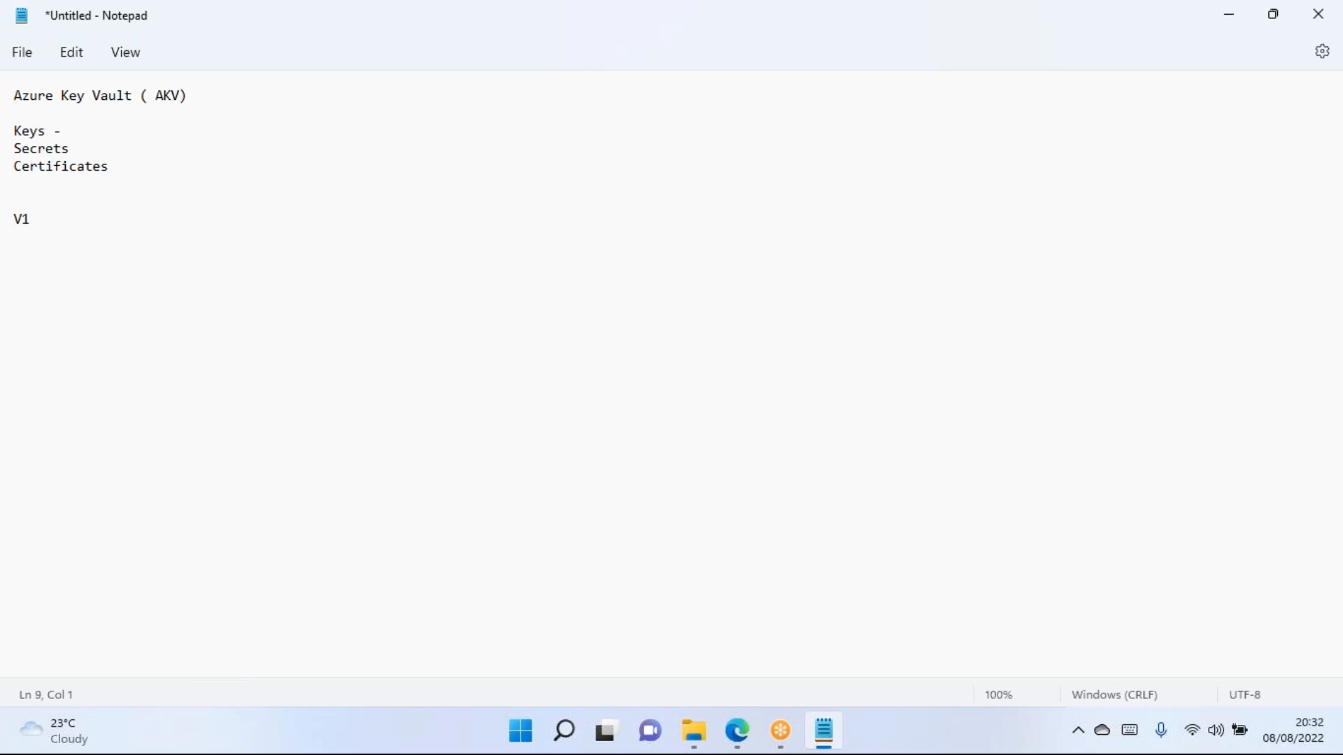
# Add the lines "V2", "V3" and "V4" beneath V1 in the note.
pyautogui.write('V')
pyautogui.moveTo(38, 219); pyautogui.dragTo(10, 219)
pyautogui.click(43, 238)
pyautogui.press('Return')
pyautogui.write('V3')
pyautogui.press('Return')
pyautogui.write('V')
# Highlight individual version entries in the note, finishing with V2 and V3 selected.
pyautogui.doubleClick(17, 238)
pyautogui.click(47, 235)
pyautogui.moveTo(36, 218); pyautogui.dragTo(11, 219)
pyautogui.moveTo(14, 236); pyautogui.dragTo(32, 256)
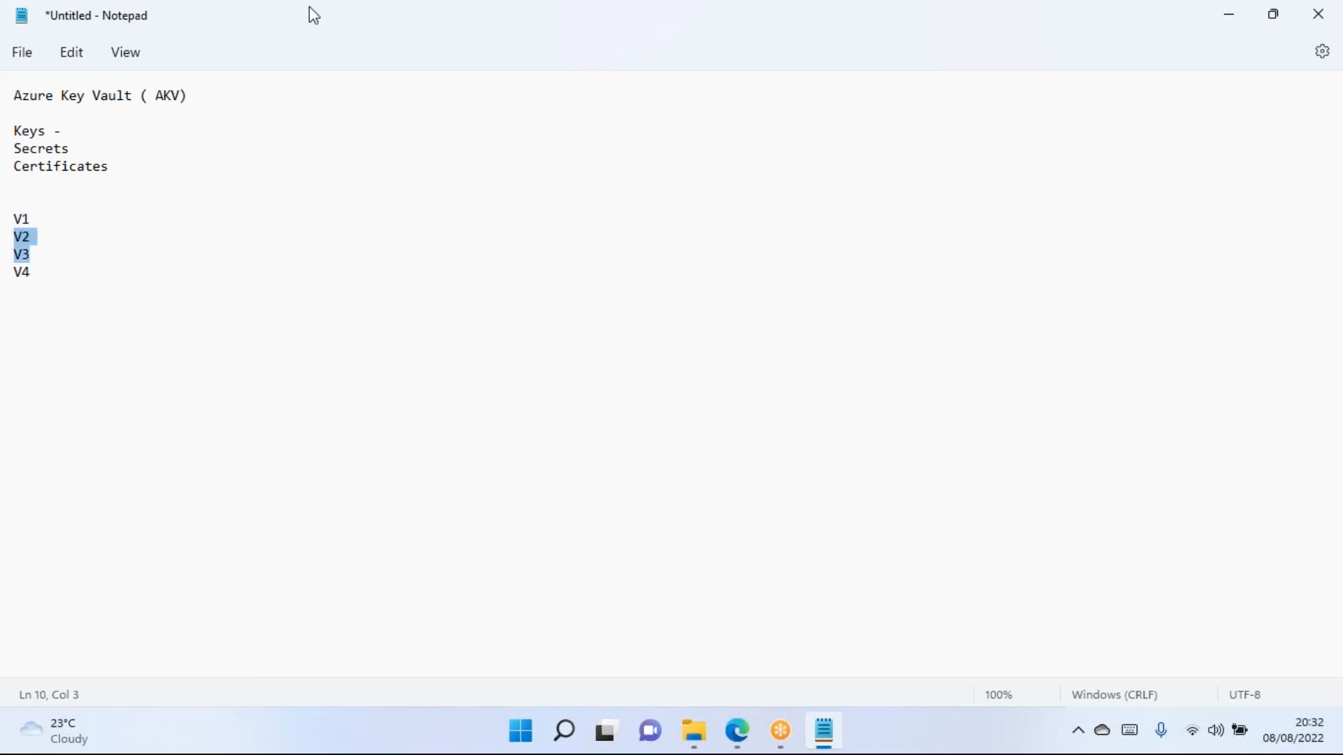
# Switch back to Edge and review the date settings and content type of superadmin's current version.
pyautogui.click(737, 734)
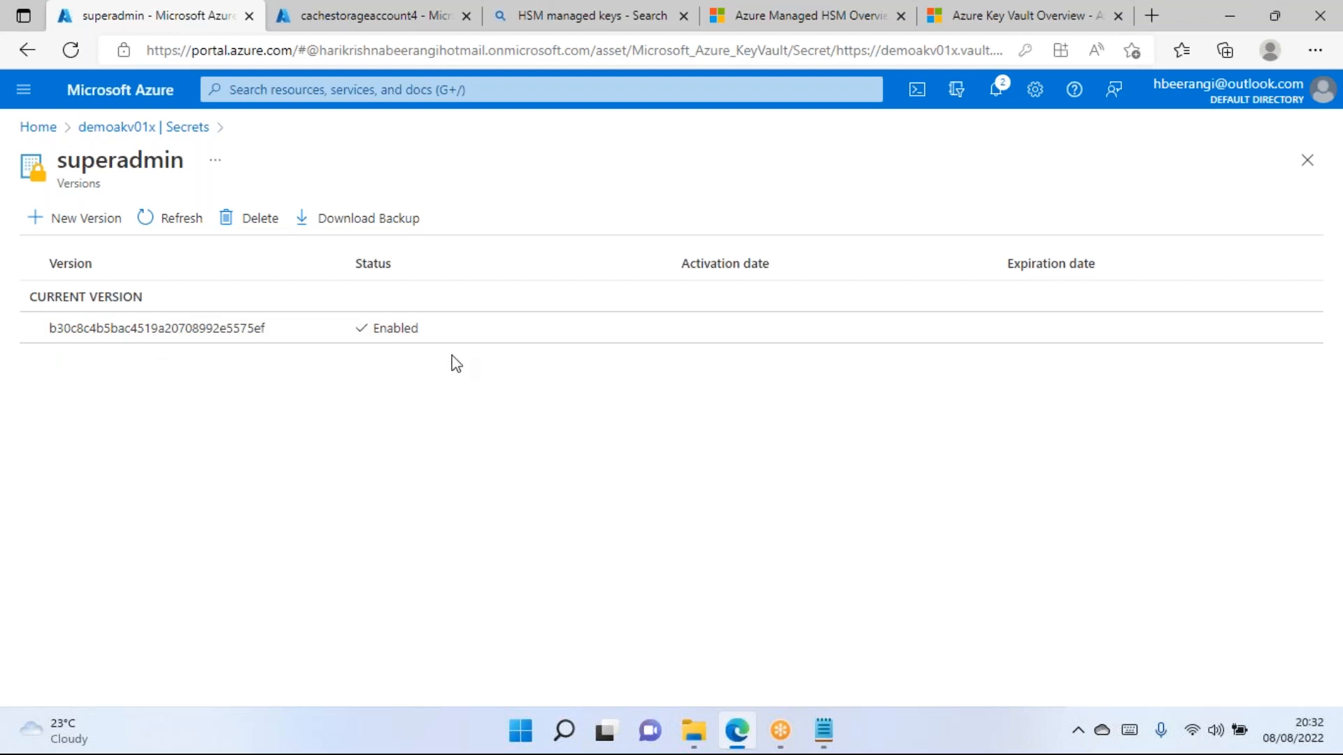
pyautogui.click(137, 329)
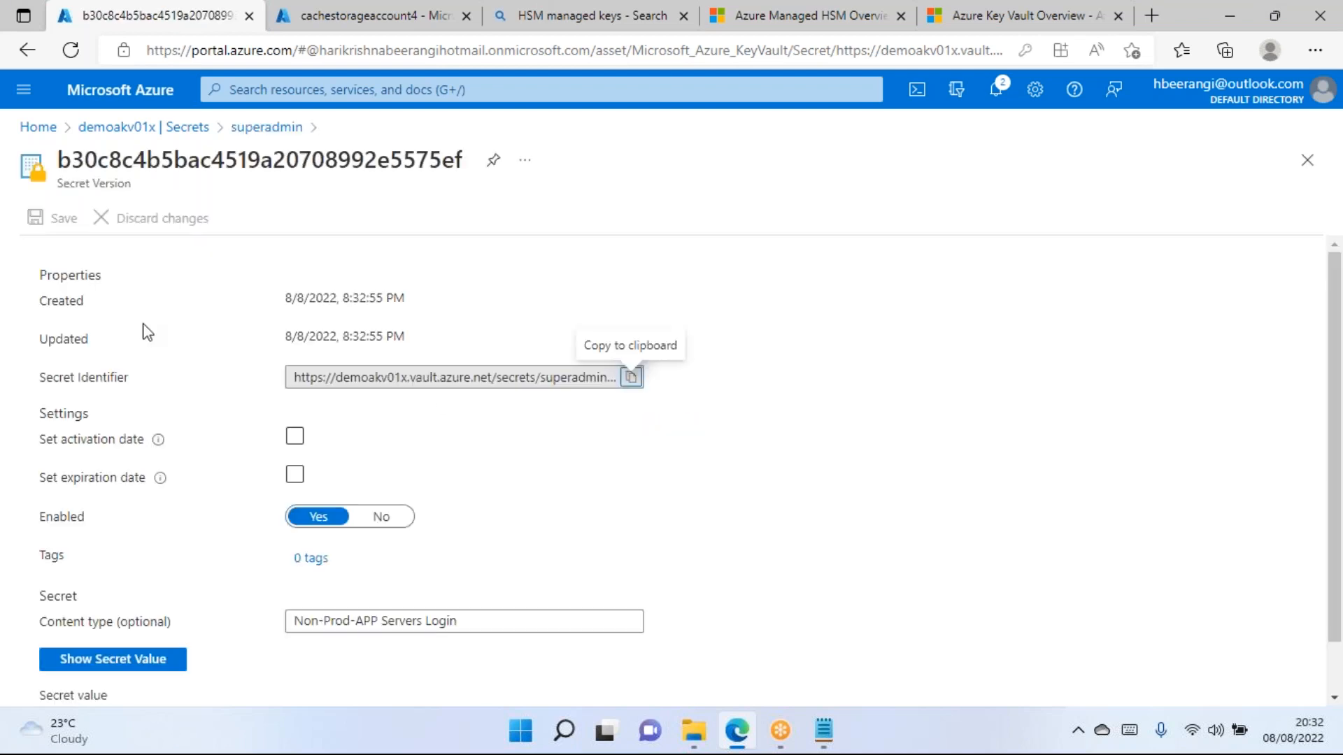
pyautogui.scroll(-1, 246, 409)
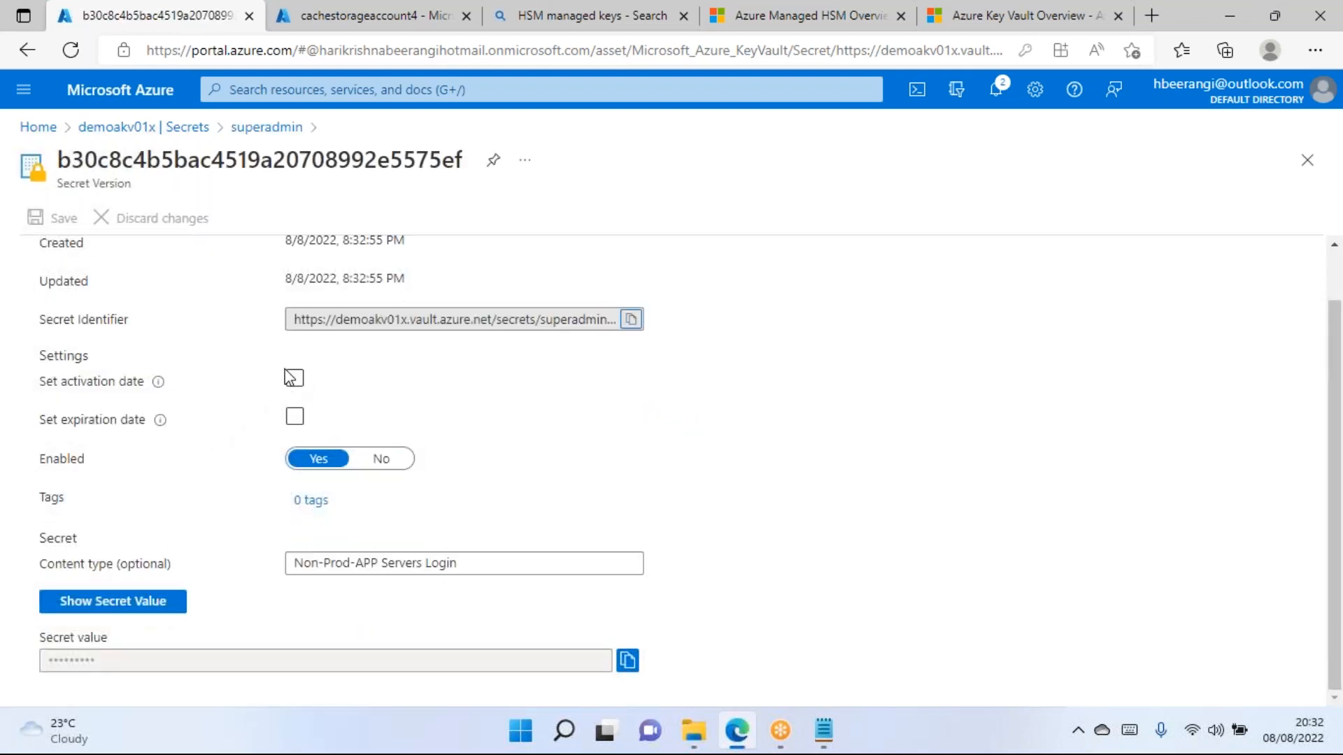
pyautogui.scroll(1, 290, 375)
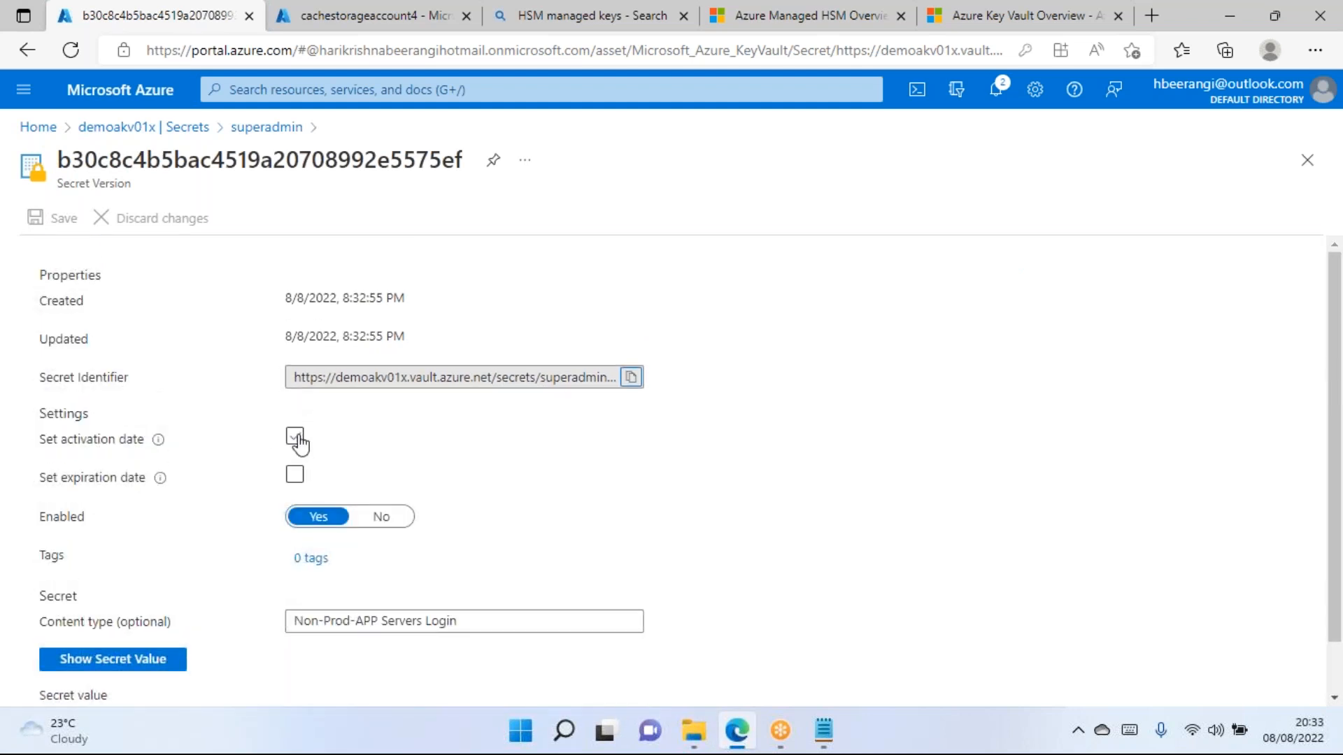
pyautogui.scroll(-1, 299, 451)
pyautogui.moveTo(498, 561); pyautogui.dragTo(309, 562)
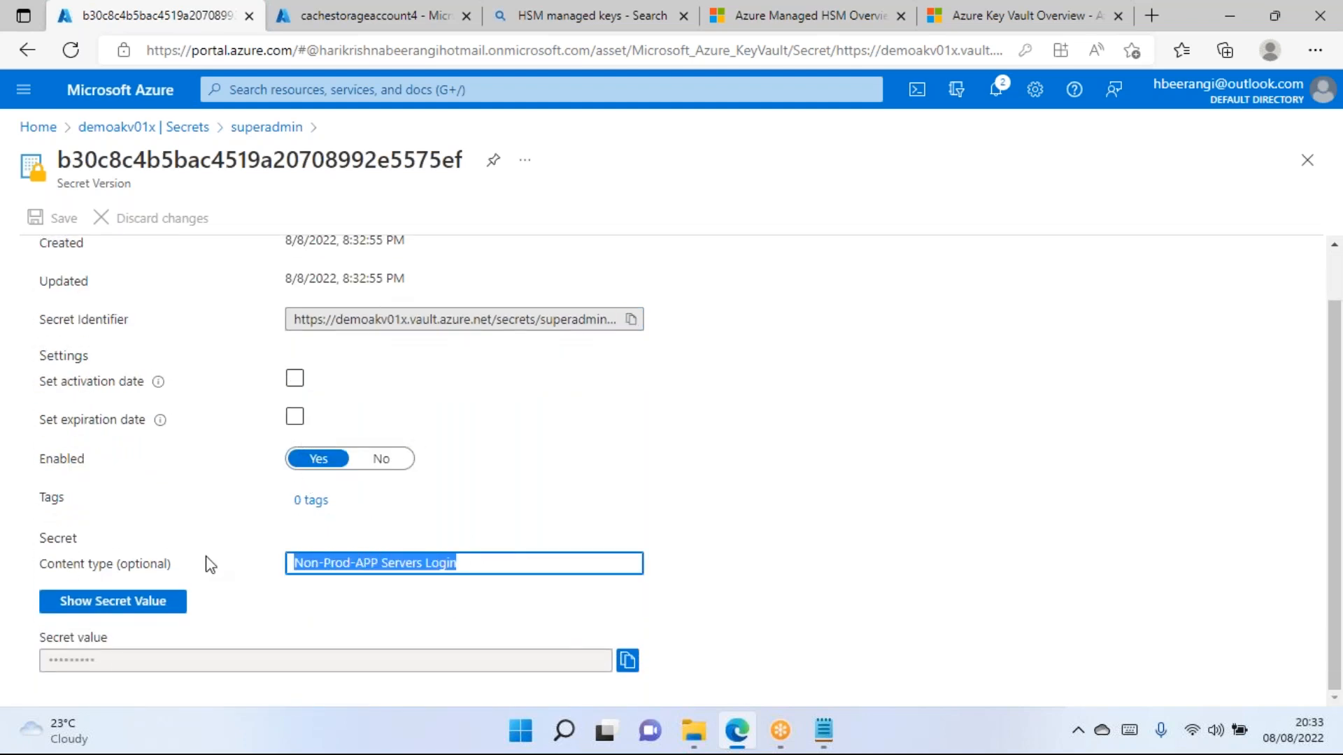
# Reveal the superadmin secret's stored value, copy it to the clipboard, and close the version details.
pyautogui.click(129, 603)
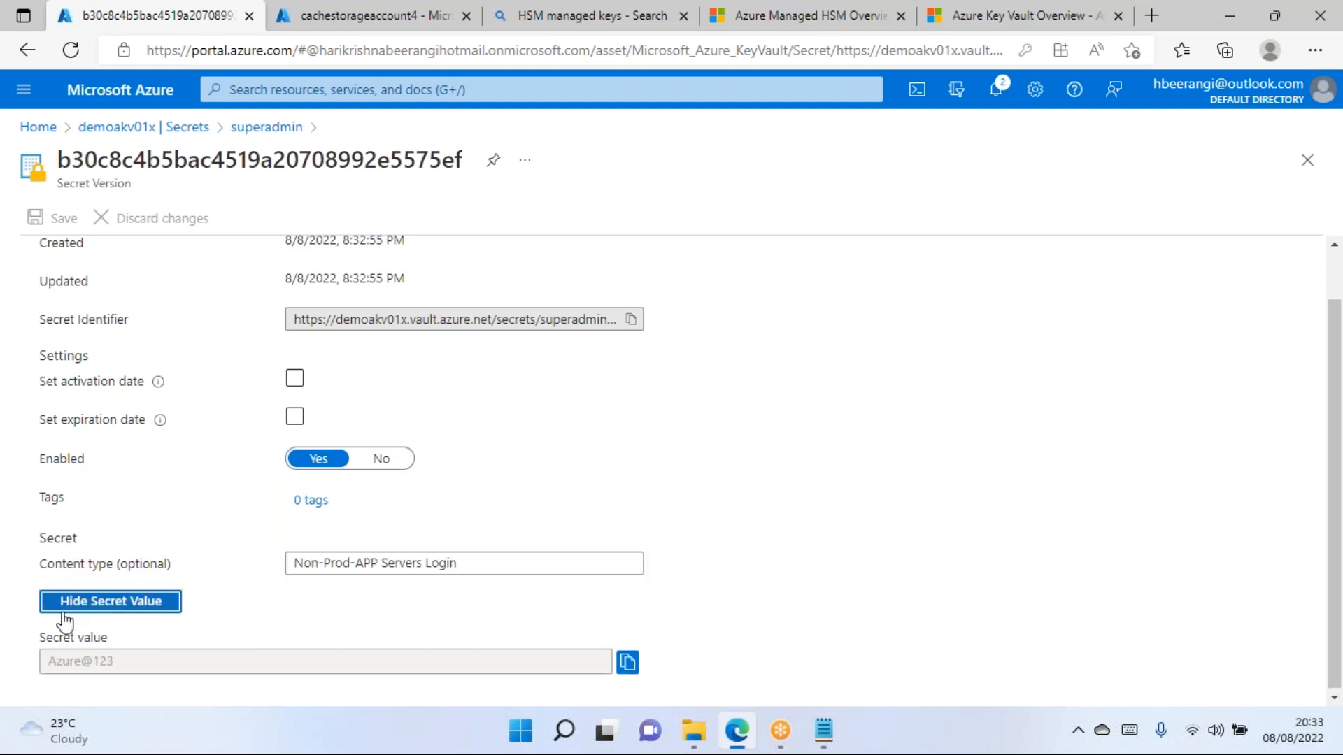
pyautogui.moveTo(128, 662); pyautogui.dragTo(46, 663)
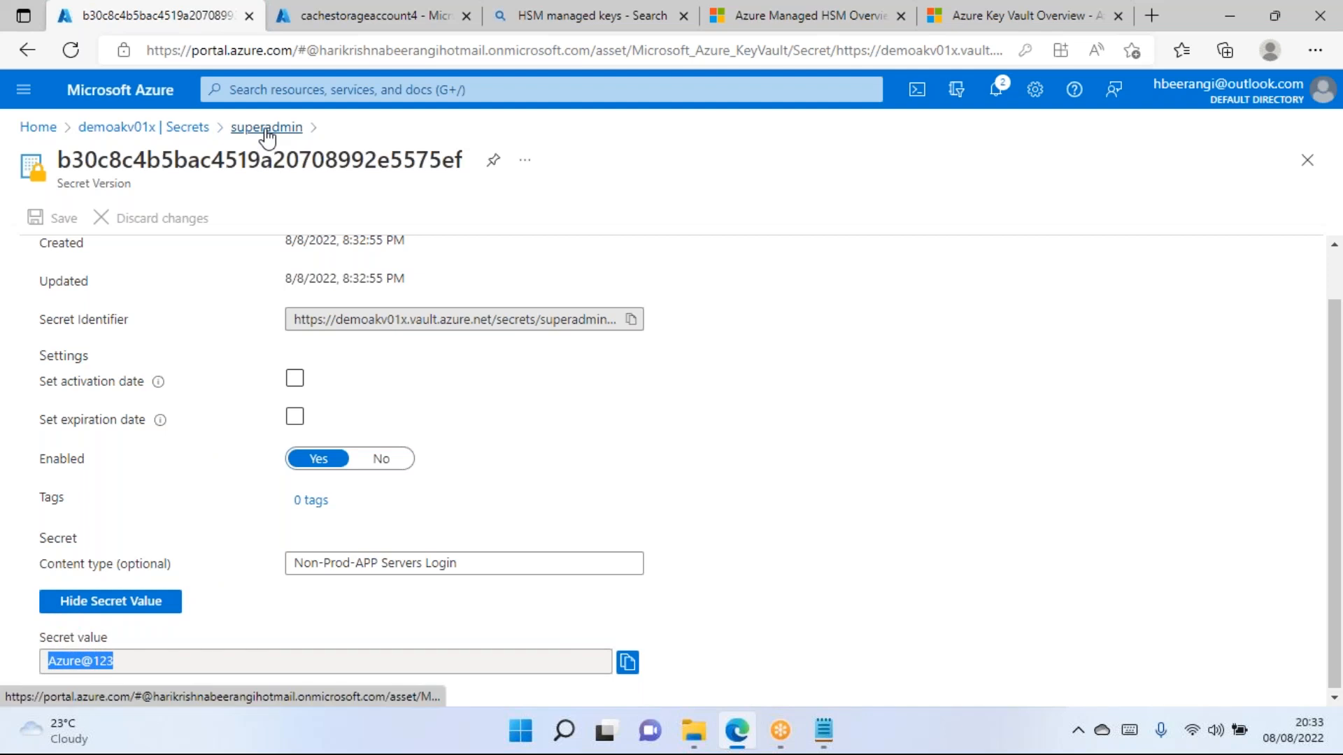
pyautogui.click(629, 663)
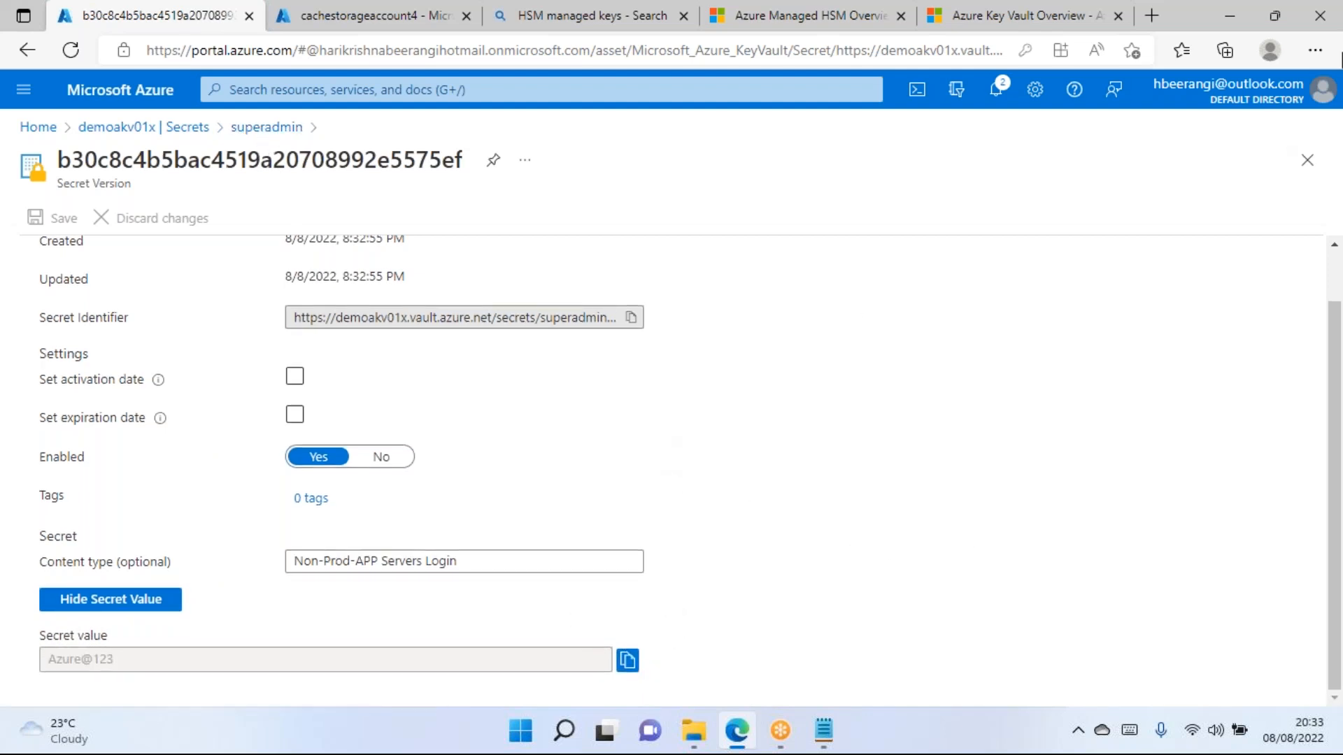
pyautogui.click(1306, 160)
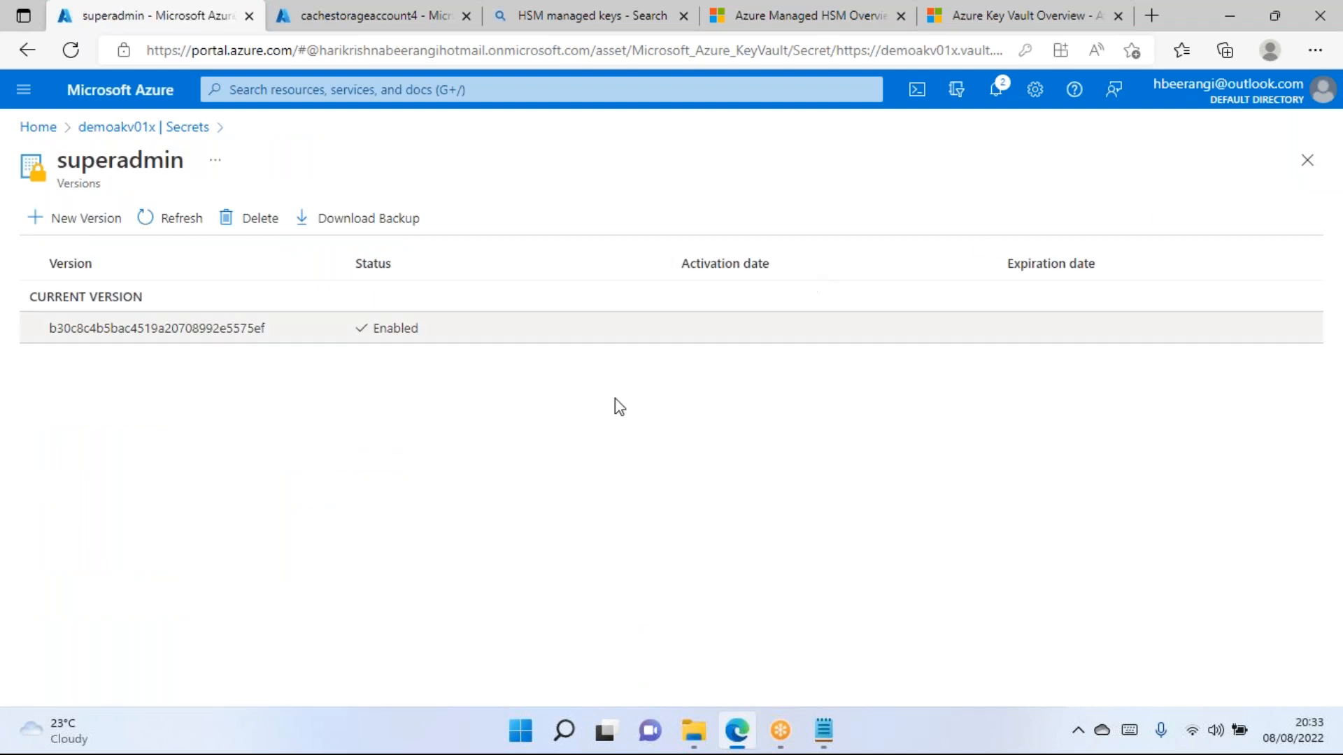
# Reopen superadmin's current version, reveal its secret value again and highlight it.
pyautogui.click(179, 330)
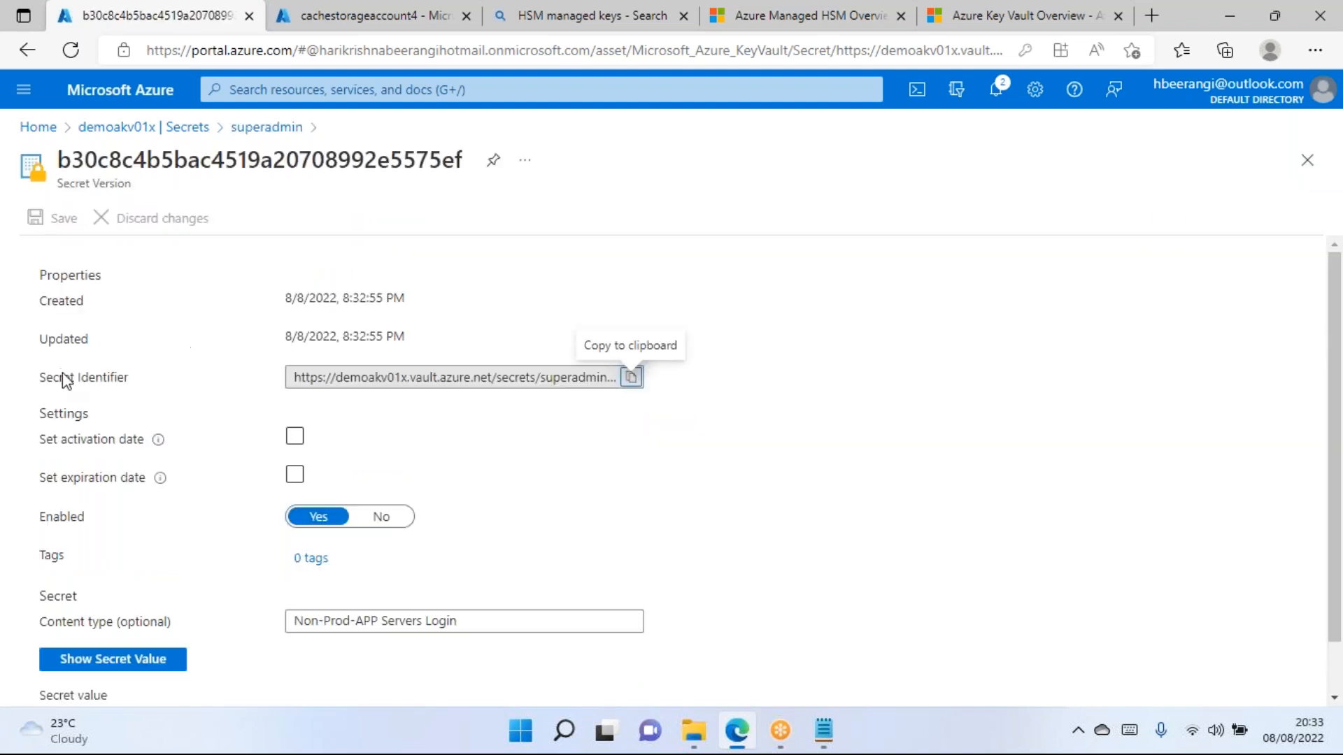
pyautogui.scroll(-2, 144, 384)
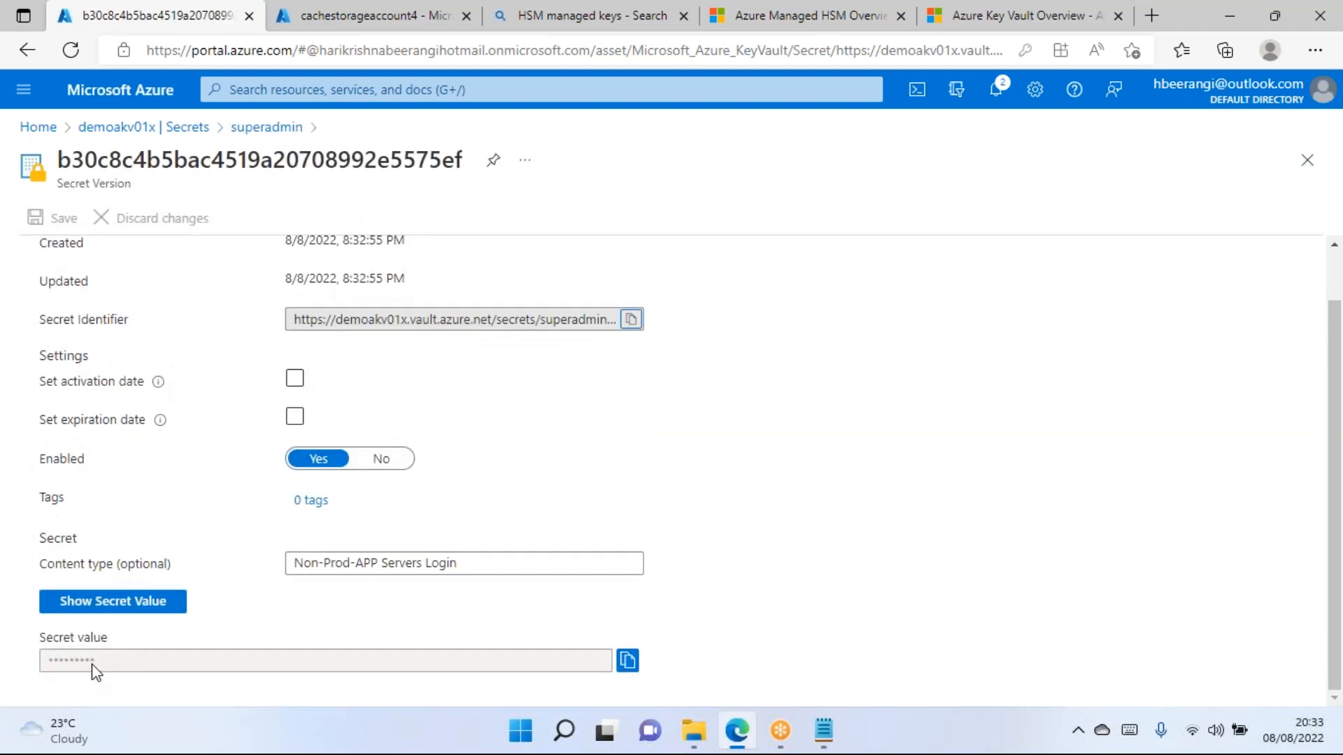
pyautogui.click(104, 609)
pyautogui.moveTo(141, 665); pyautogui.dragTo(27, 666)
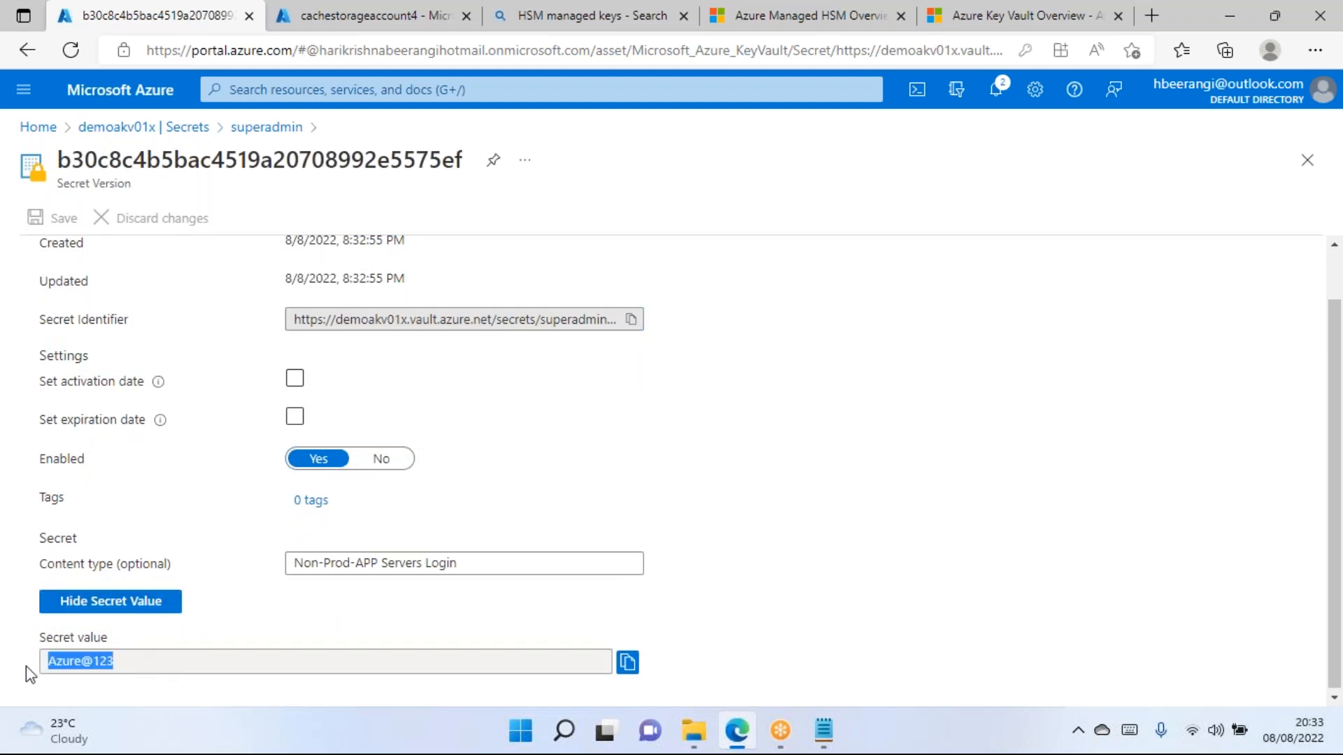
# Hide the superadmin secret's value again and close the version details.
pyautogui.click(119, 600)
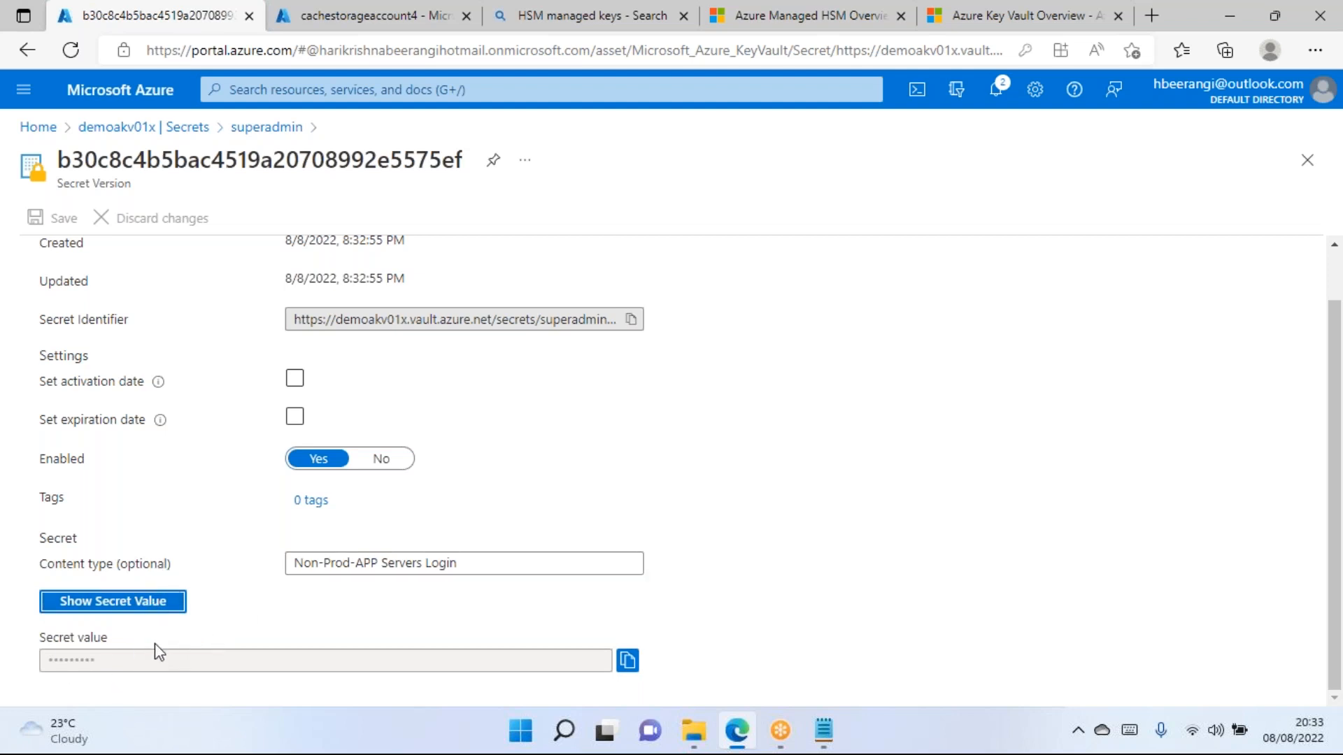
pyautogui.scroll(1, 156, 488)
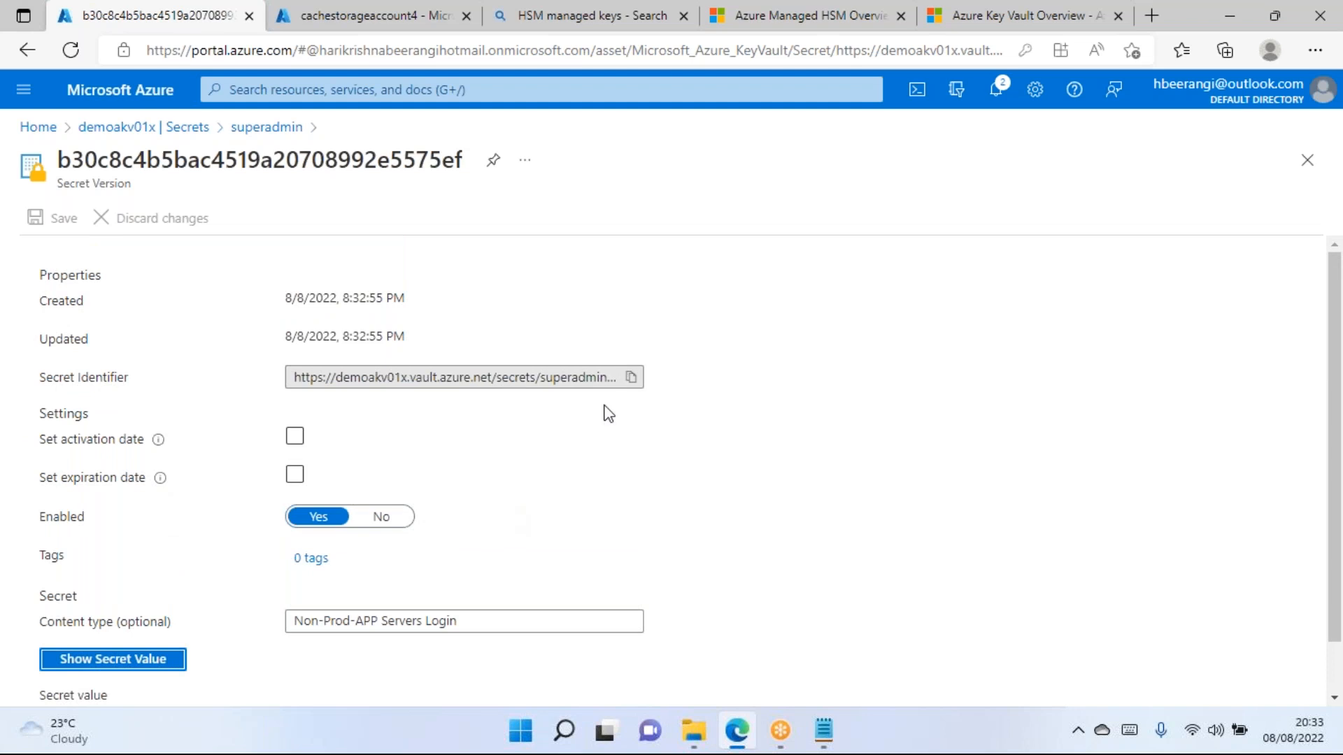
pyautogui.click(1308, 160)
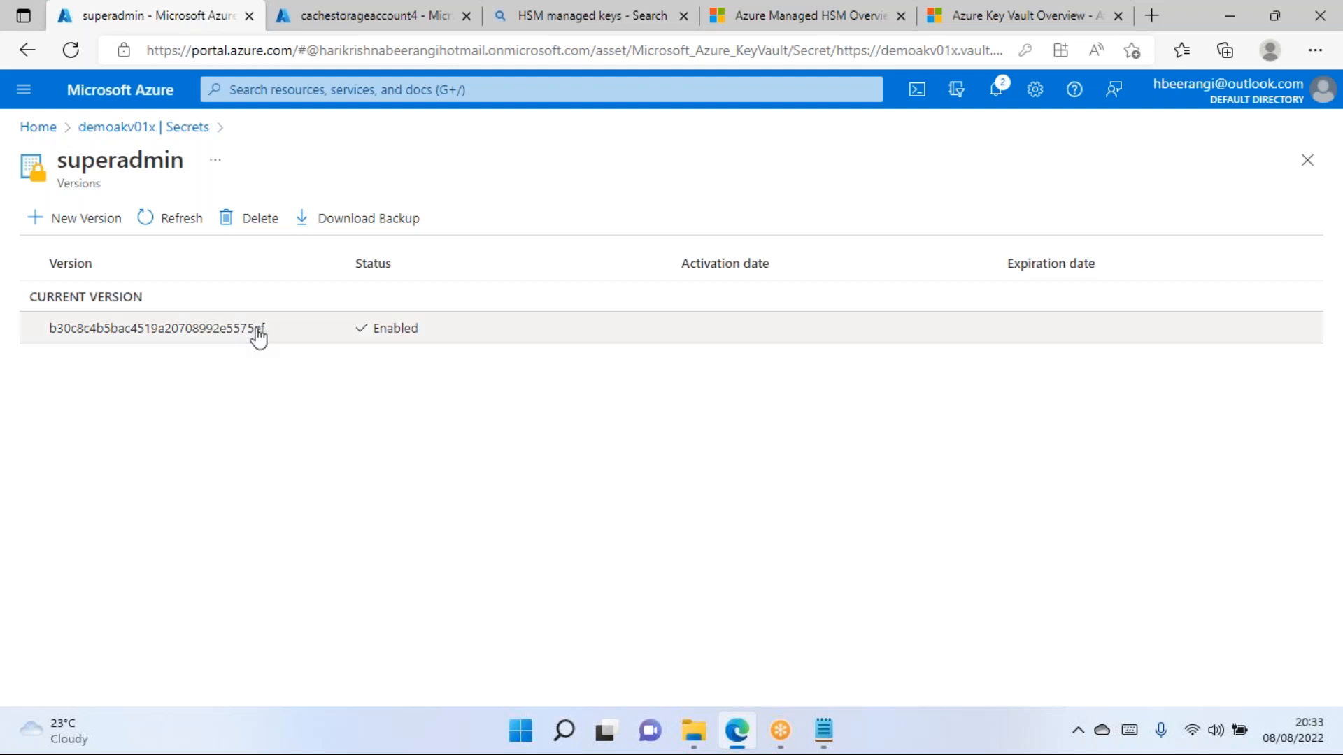
pyautogui.click(96, 221)
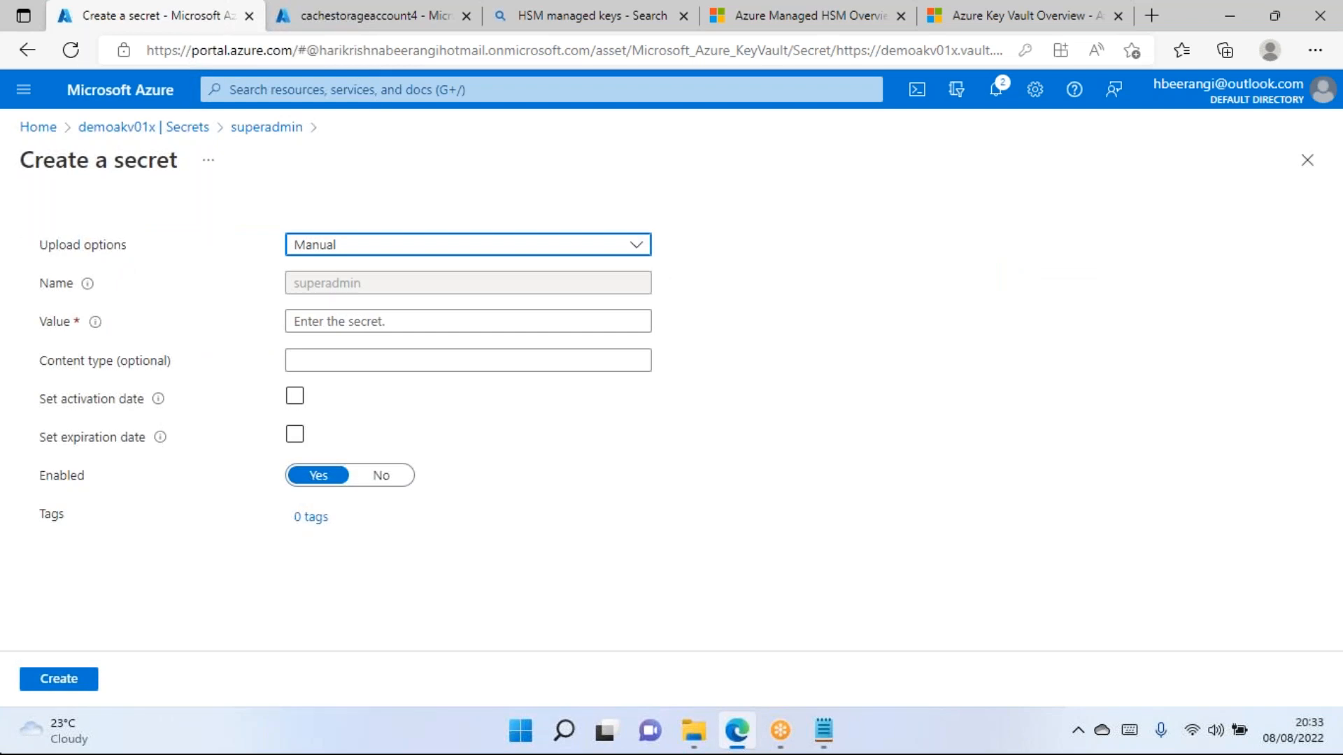
pyautogui.moveTo(378, 291); pyautogui.dragTo(302, 288)
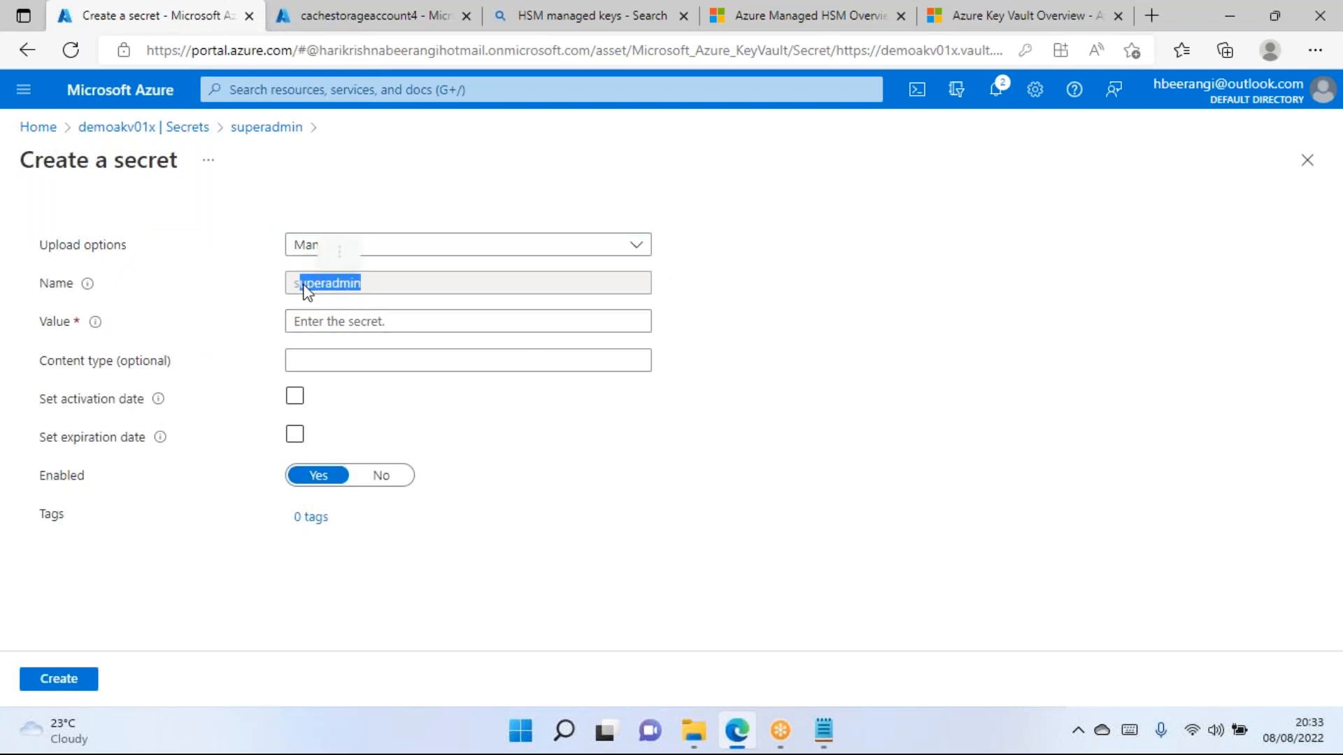
pyautogui.click(348, 325)
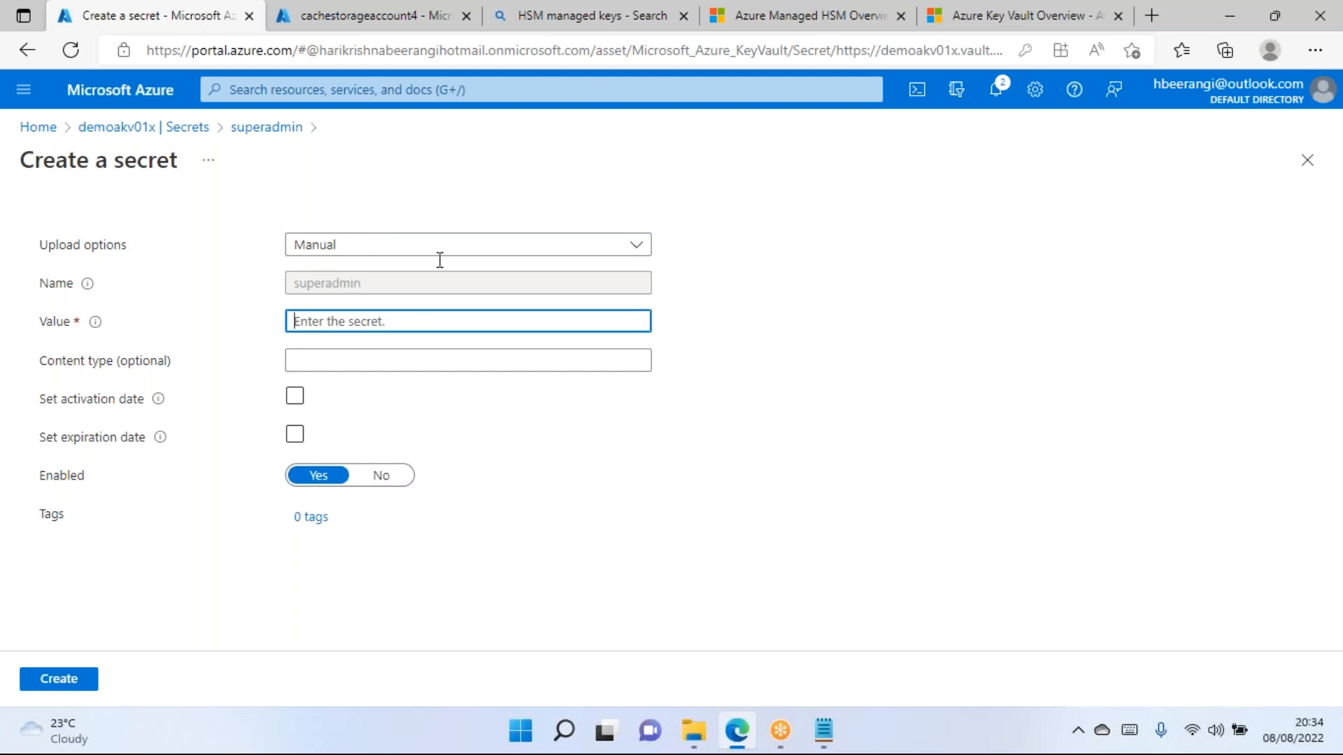
pyautogui.click(1307, 160)
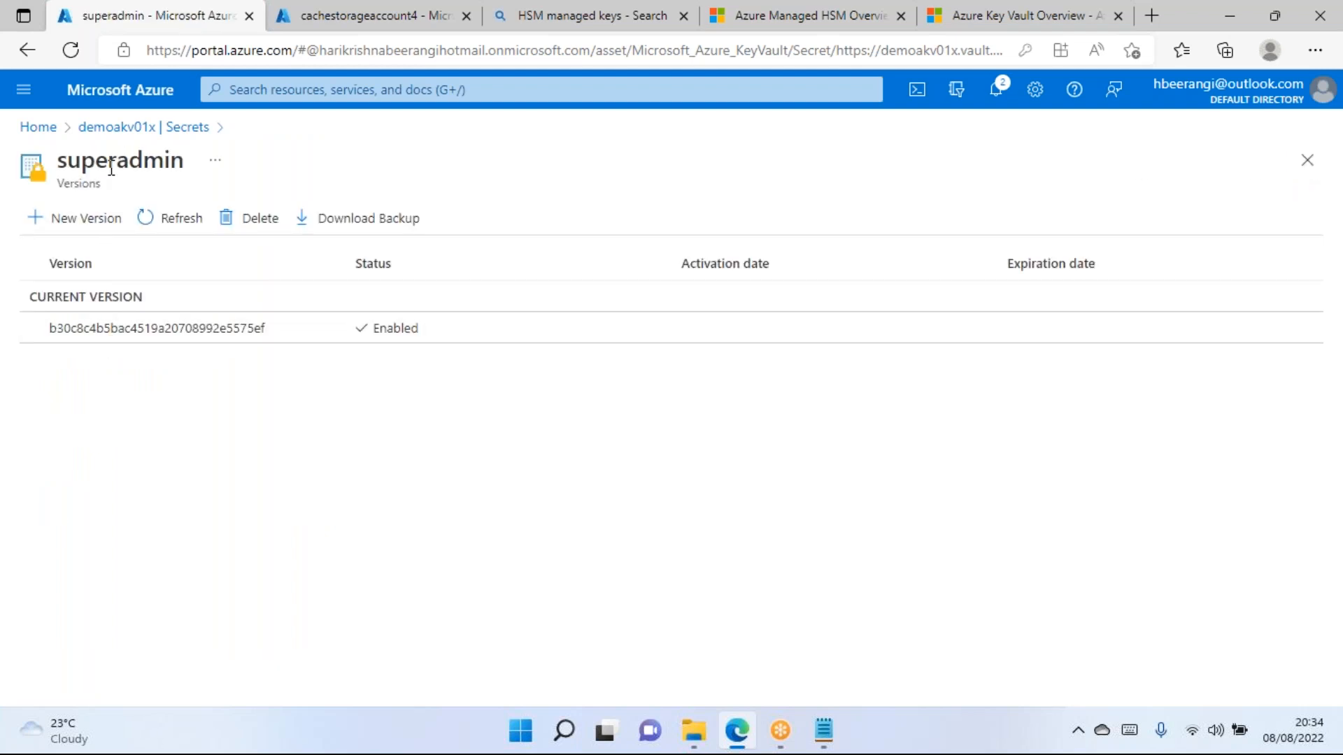
# Create a new version of the superadmin secret with a new secret value, leaving the content type and dates unset.
pyautogui.click(90, 221)
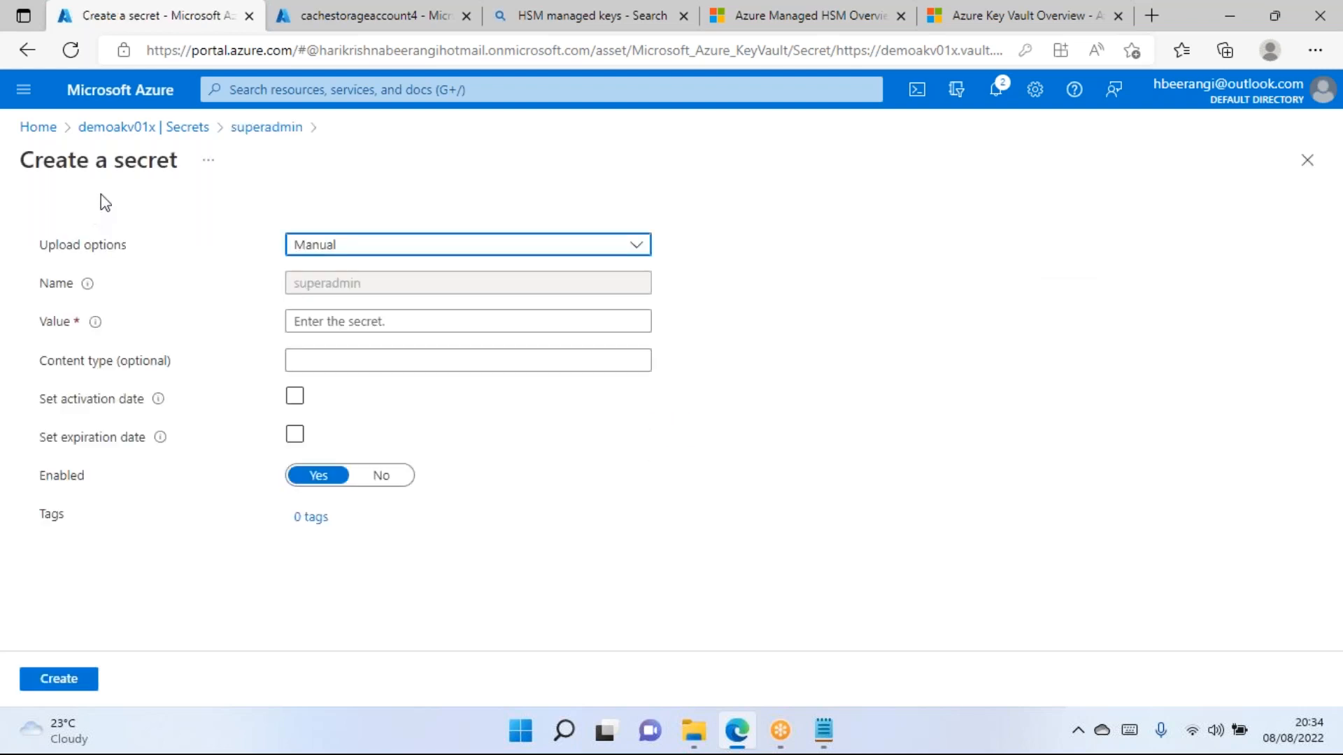
pyautogui.moveTo(336, 288); pyautogui.dragTo(264, 303)
pyautogui.click(315, 321)
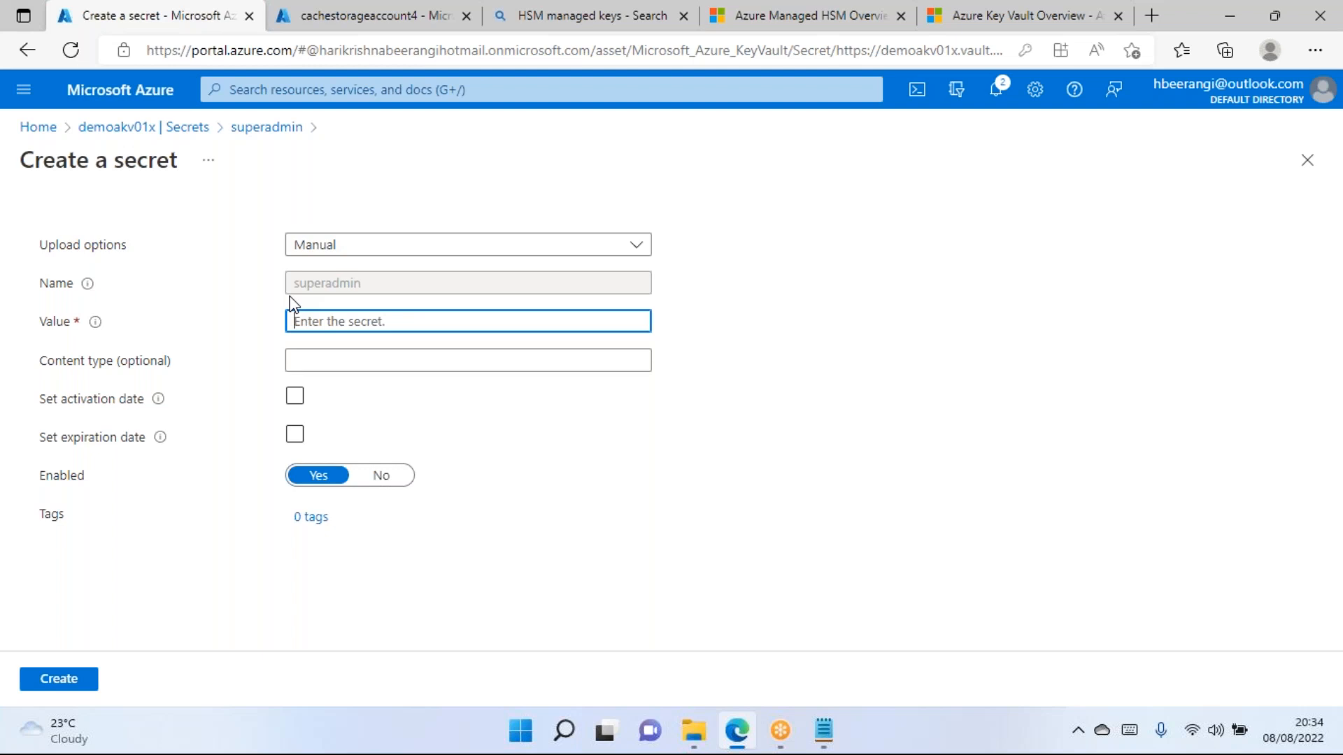
pyautogui.write('••••••')
pyautogui.click(398, 441)
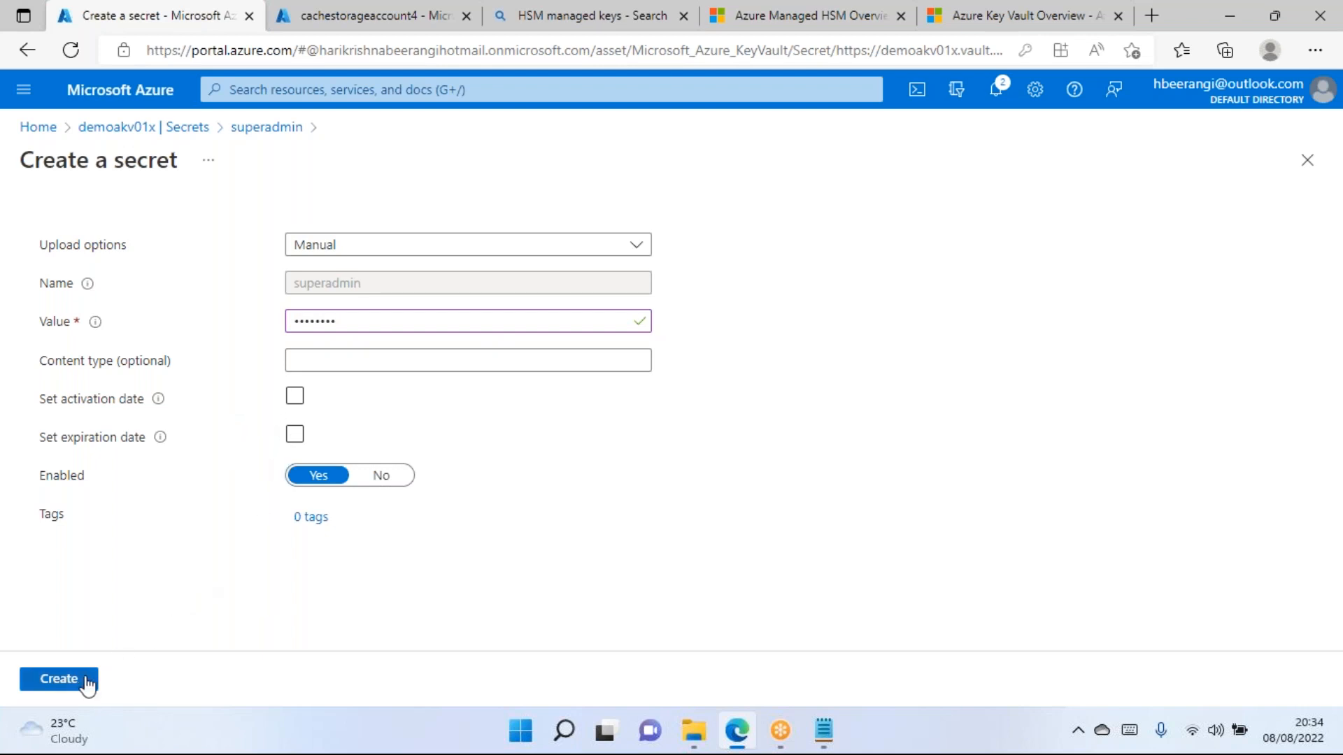
pyautogui.click(79, 680)
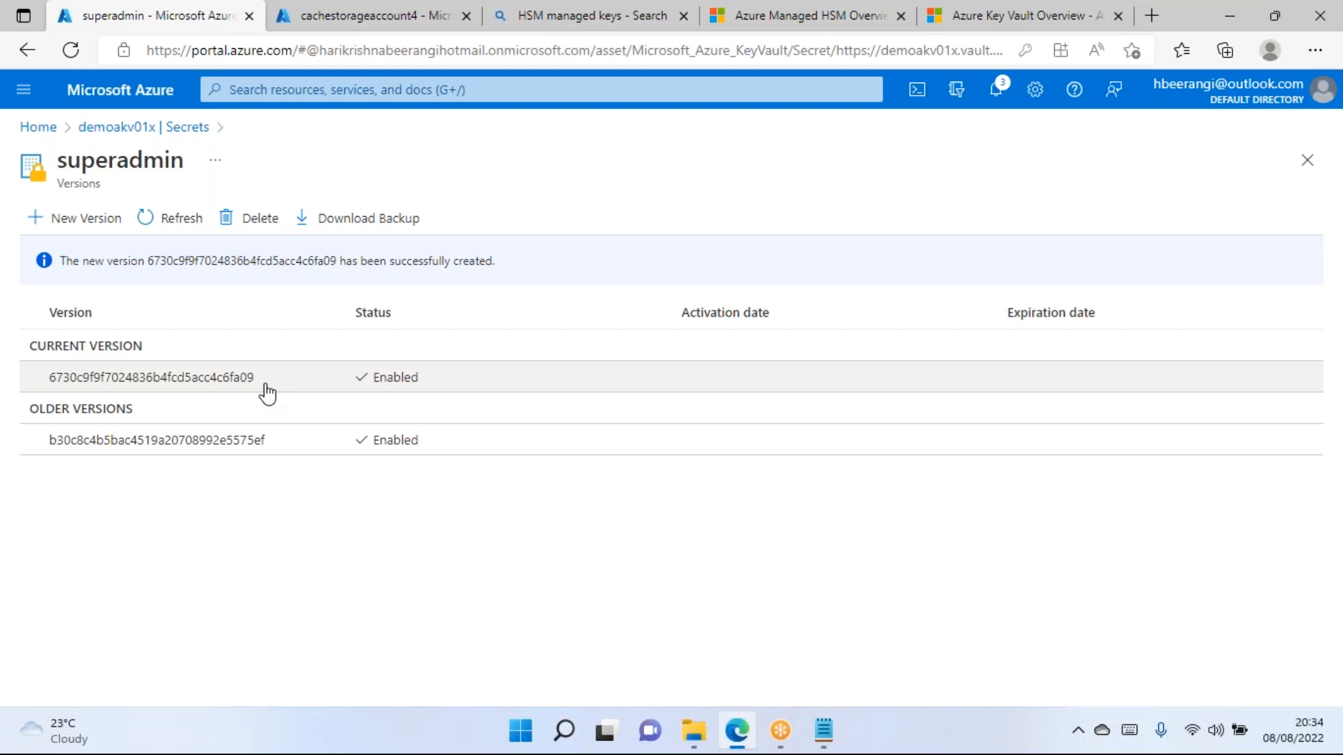
# Open superadmin's new current version, reveal and highlight its secret value, and close the version details.
pyautogui.click(216, 381)
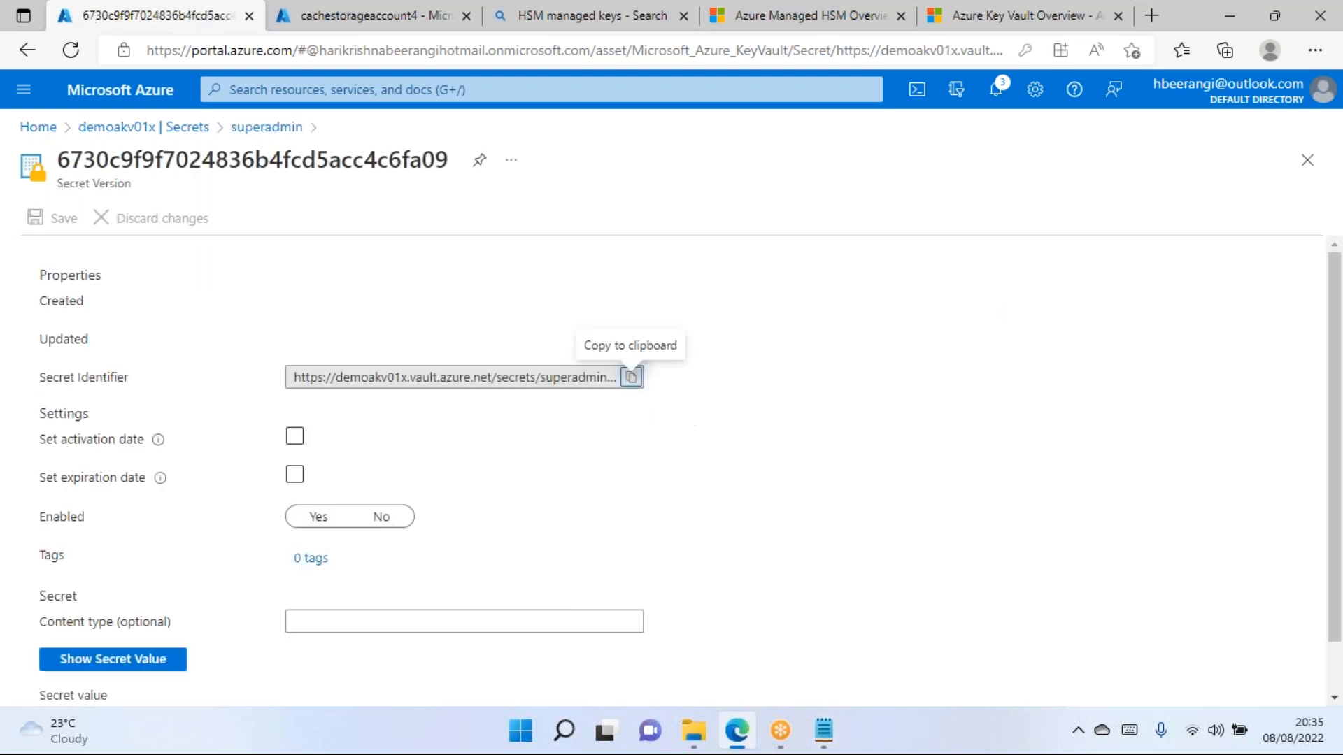
pyautogui.scroll(-1, 222, 375)
pyautogui.click(119, 602)
pyautogui.moveTo(130, 672); pyautogui.dragTo(43, 667)
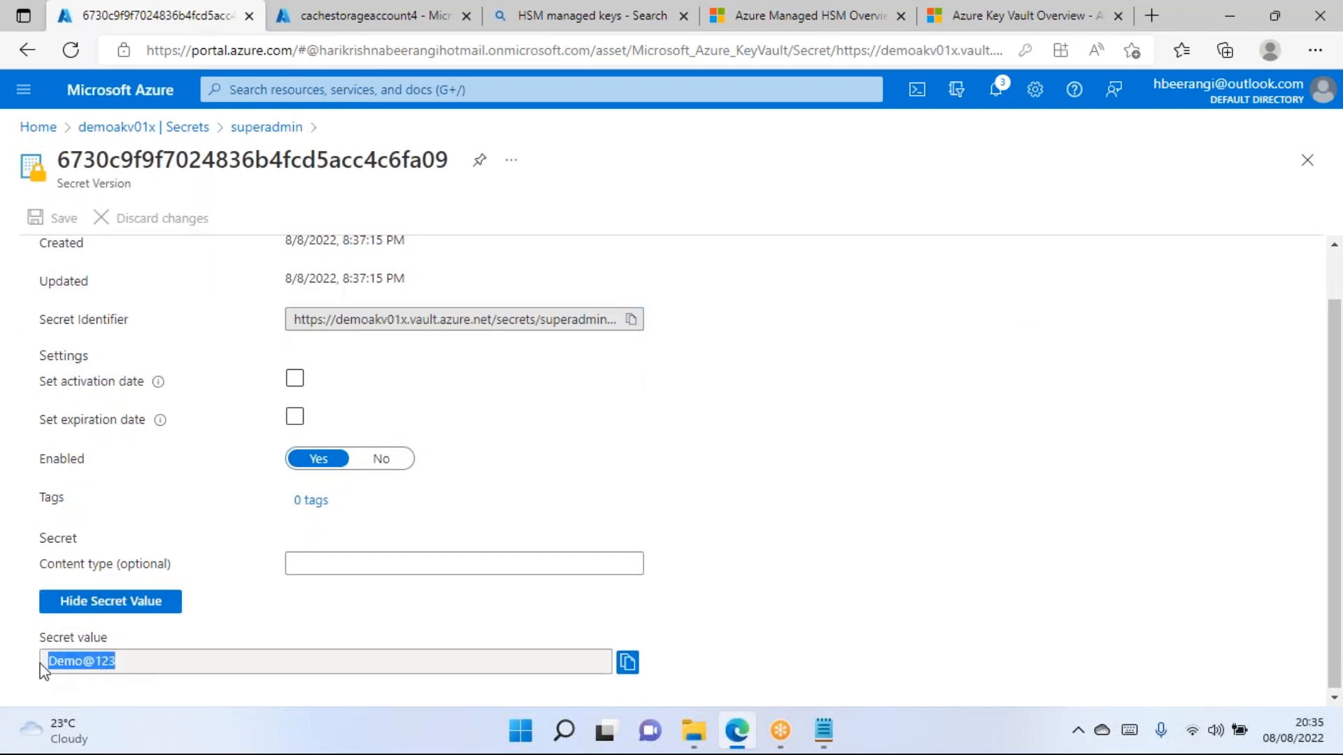
pyautogui.click(1000, 432)
pyautogui.click(1306, 160)
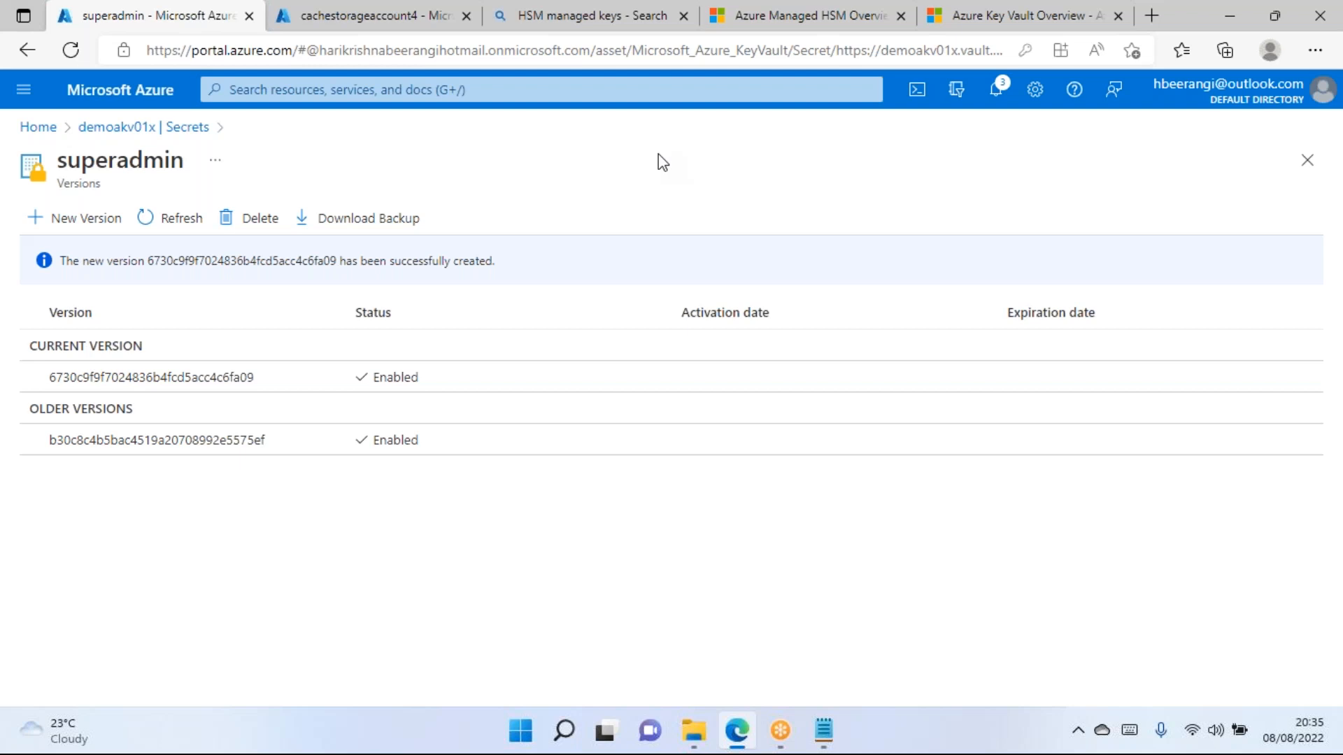
# Delete the superadmin secret, confirm the deletion, and refresh the vault's secrets list.
pyautogui.click(265, 217)
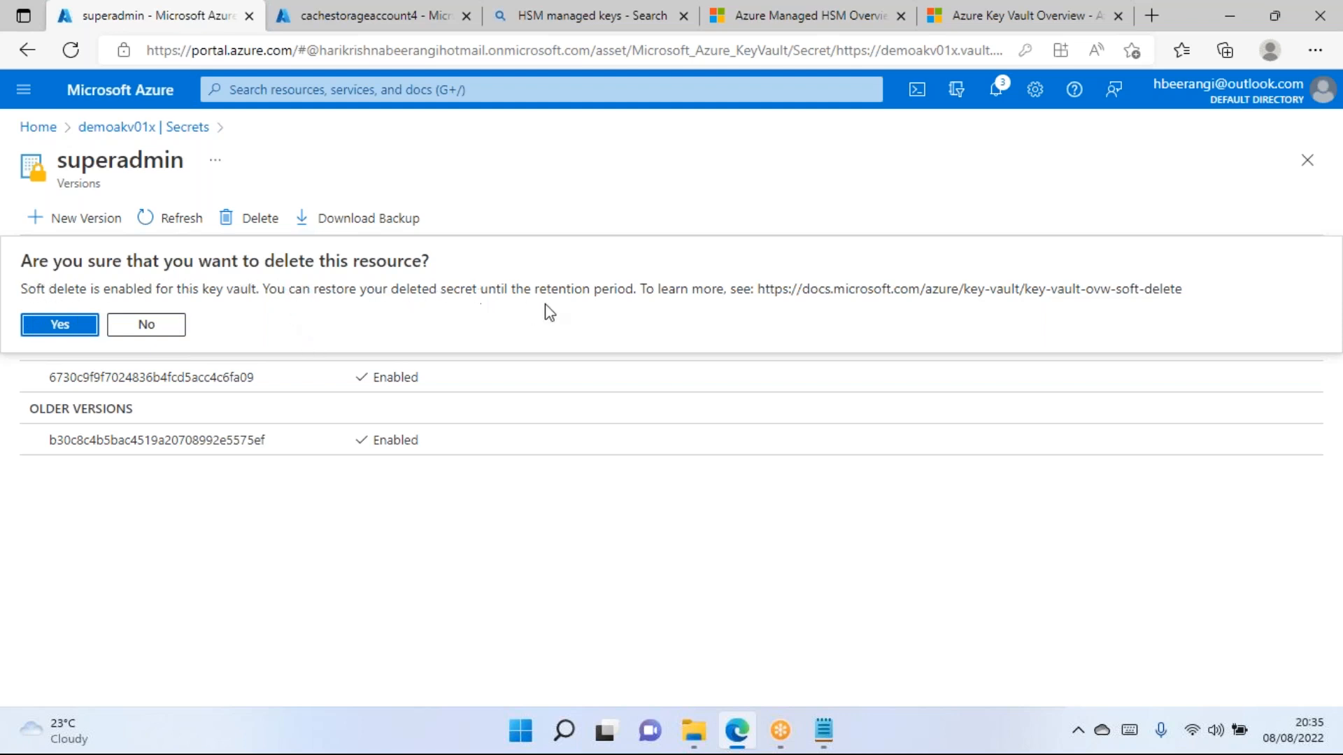
pyautogui.click(60, 327)
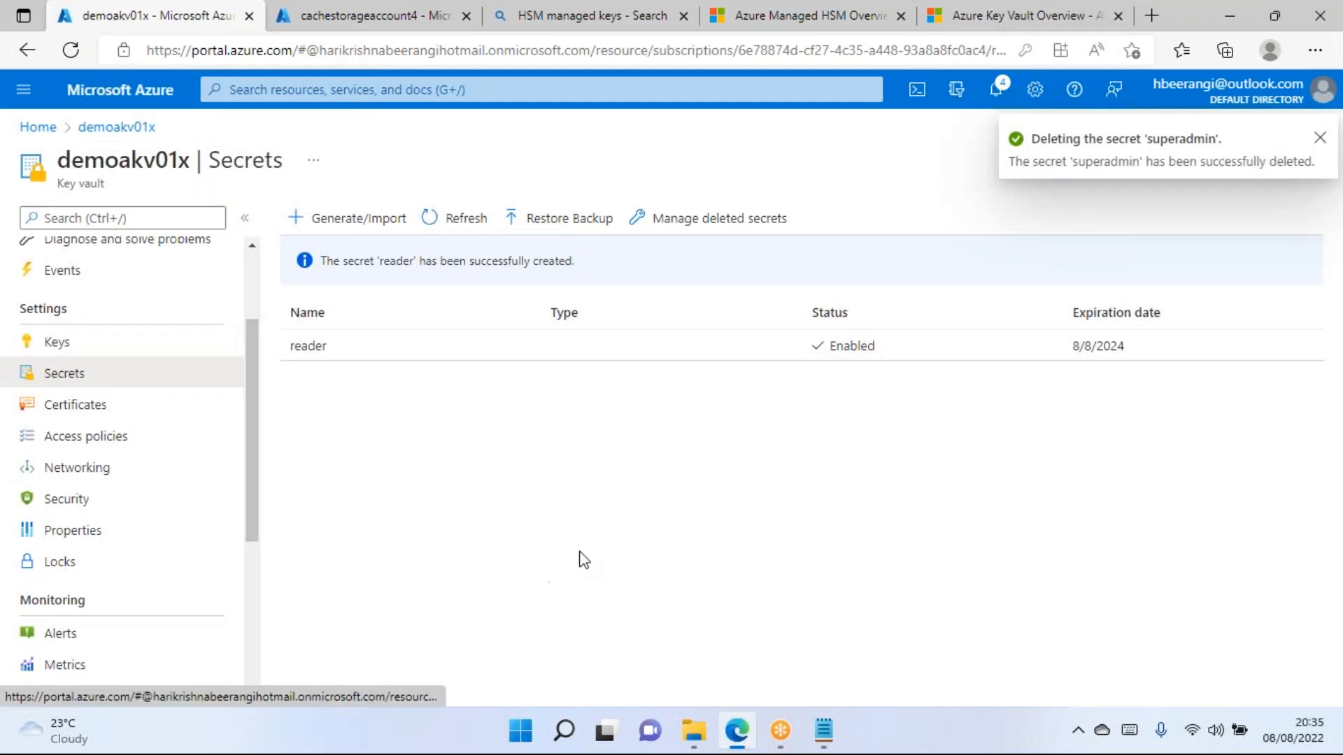
pyautogui.click(1320, 138)
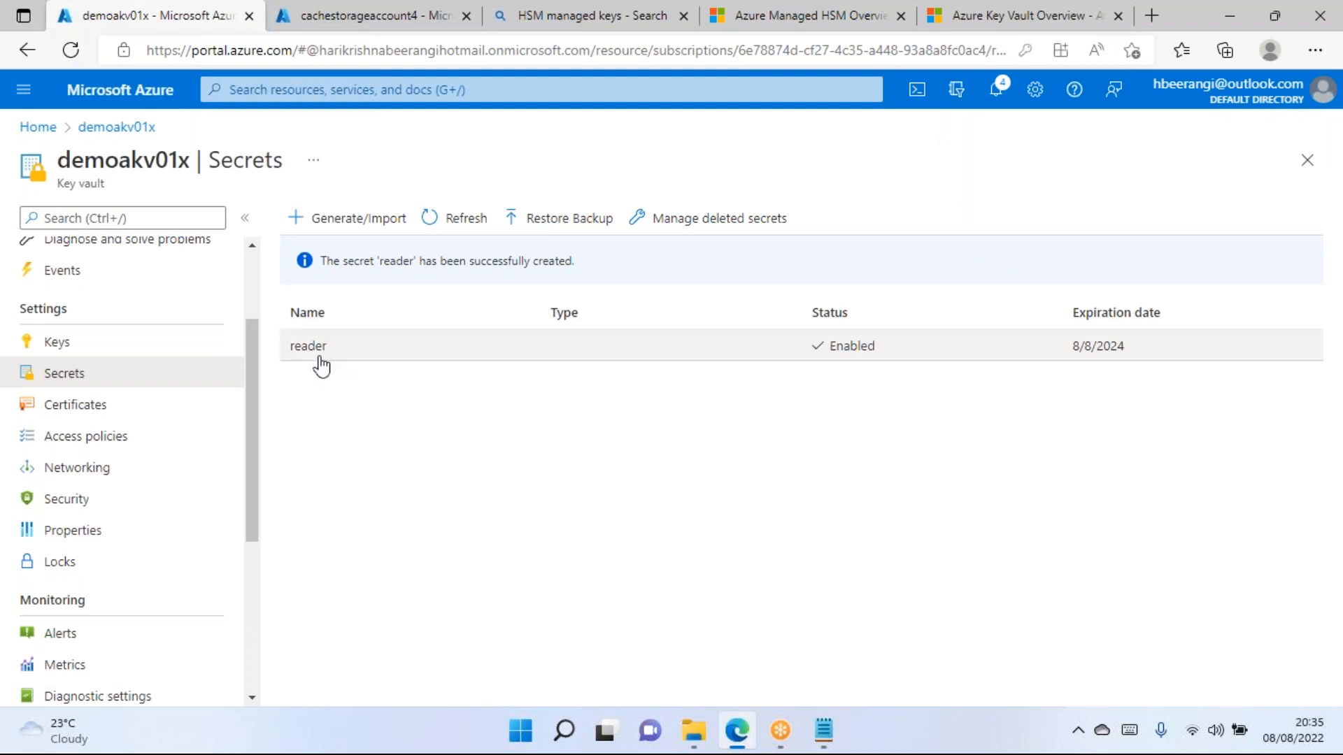
pyautogui.click(467, 221)
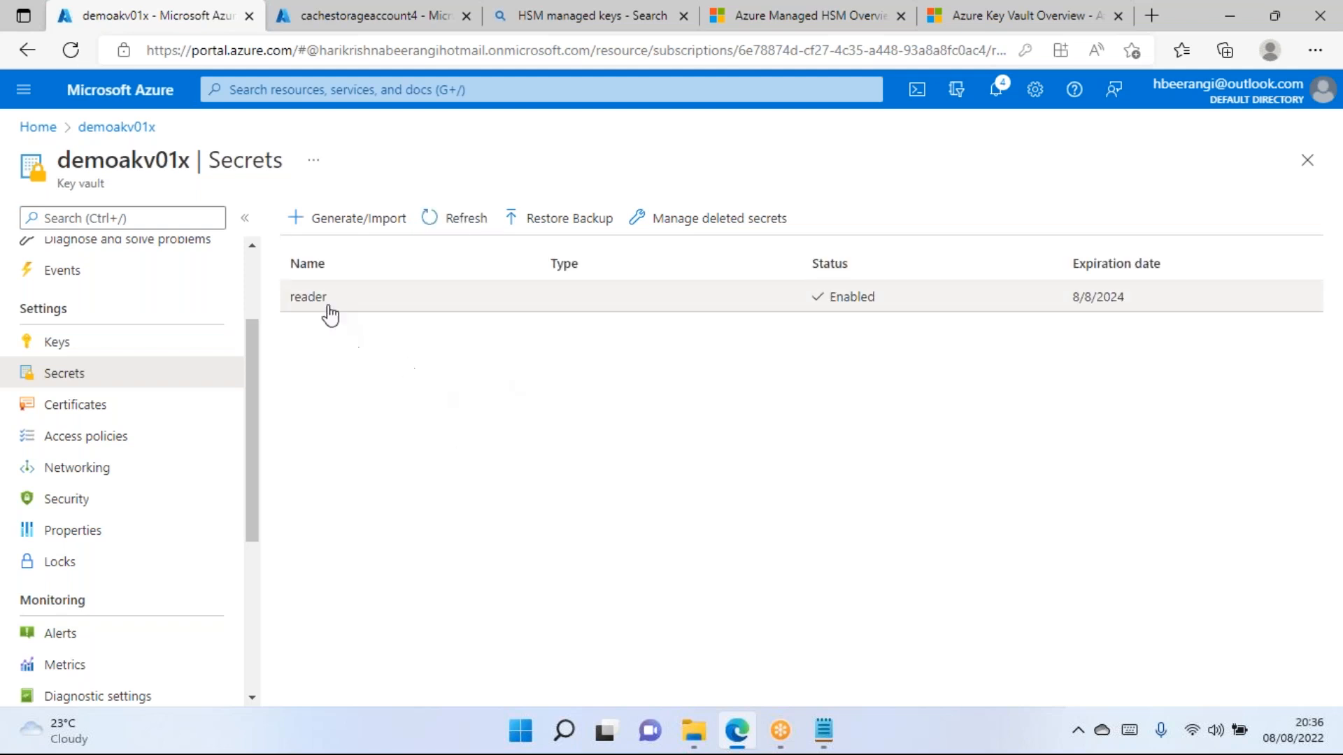
# Check demoakv01x's deleted secrets, refresh that list, and review the purge protection and recovery notes.
pyautogui.click(696, 220)
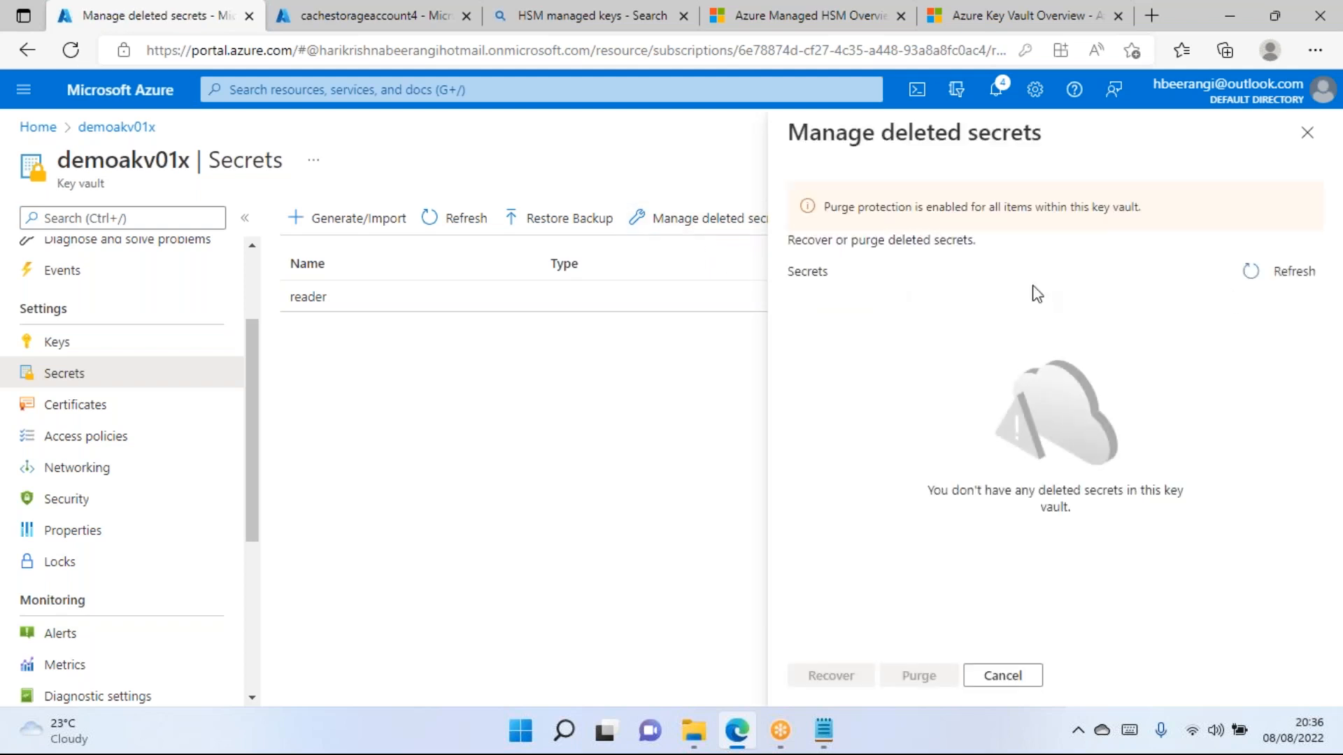
pyautogui.click(1299, 284)
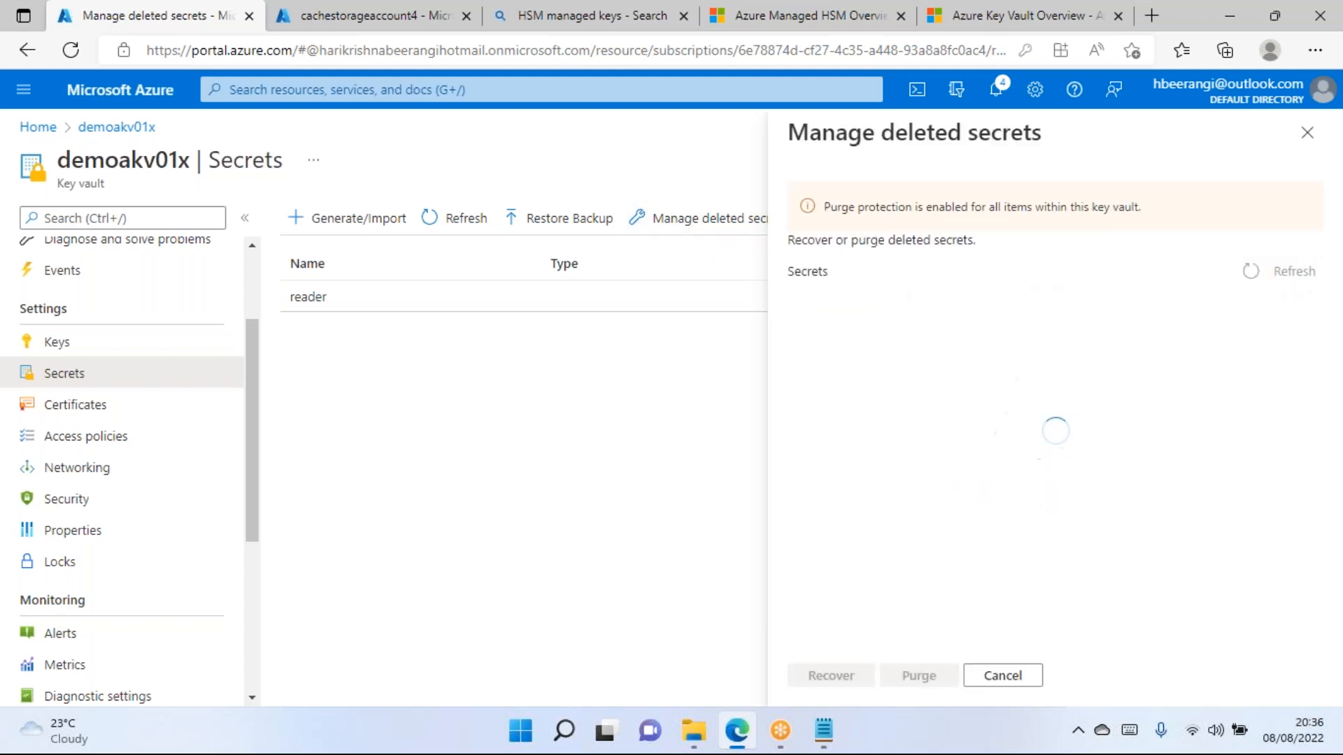
pyautogui.moveTo(846, 241); pyautogui.dragTo(983, 278)
pyautogui.click(897, 263)
pyautogui.moveTo(854, 244); pyautogui.dragTo(1124, 207)
pyautogui.click(1170, 211)
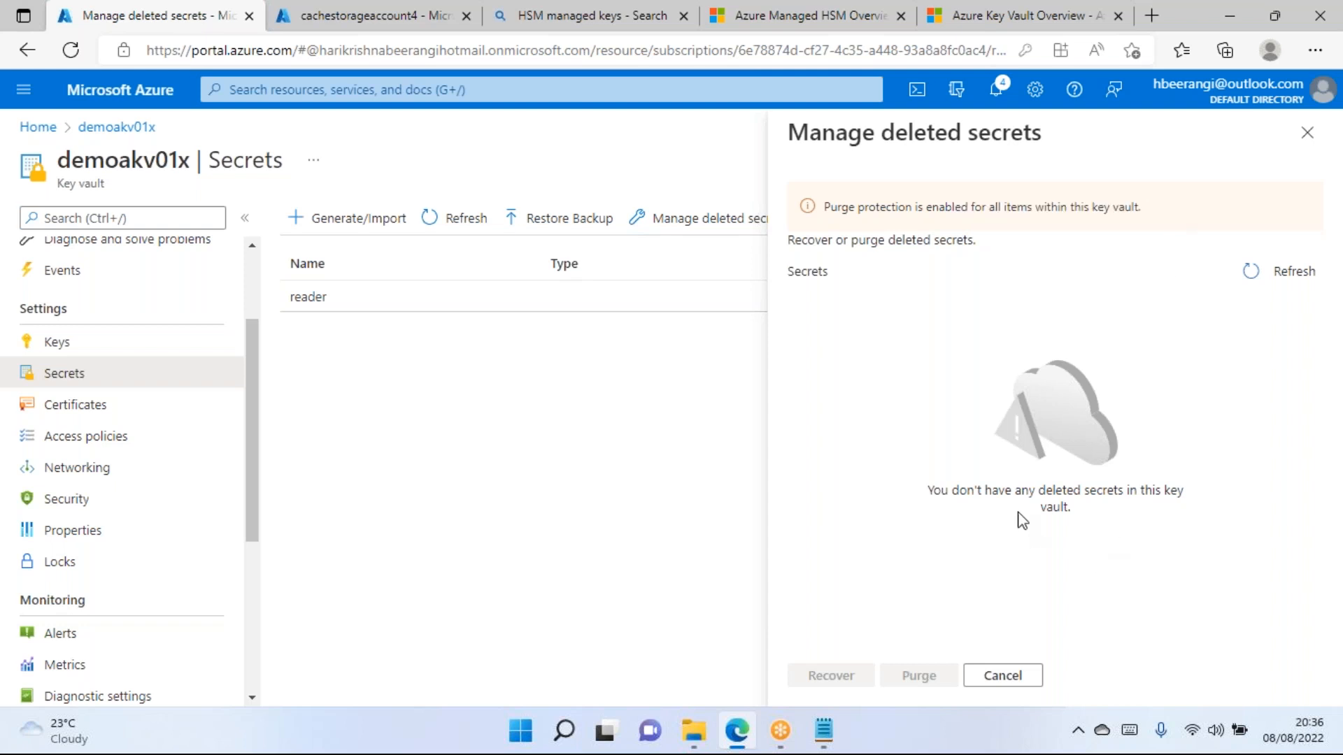
pyautogui.moveTo(932, 492)
pyautogui.mouseDown()
pyautogui.moveTo(1126, 505)
pyautogui.moveTo(932, 474)
pyautogui.mouseUp()
pyautogui.click(1123, 500)
pyautogui.click(1098, 510)
pyautogui.click(1307, 133)
# Reload the portal page and recover superadmin from the vault's deleted secrets.
pyautogui.click(71, 49)
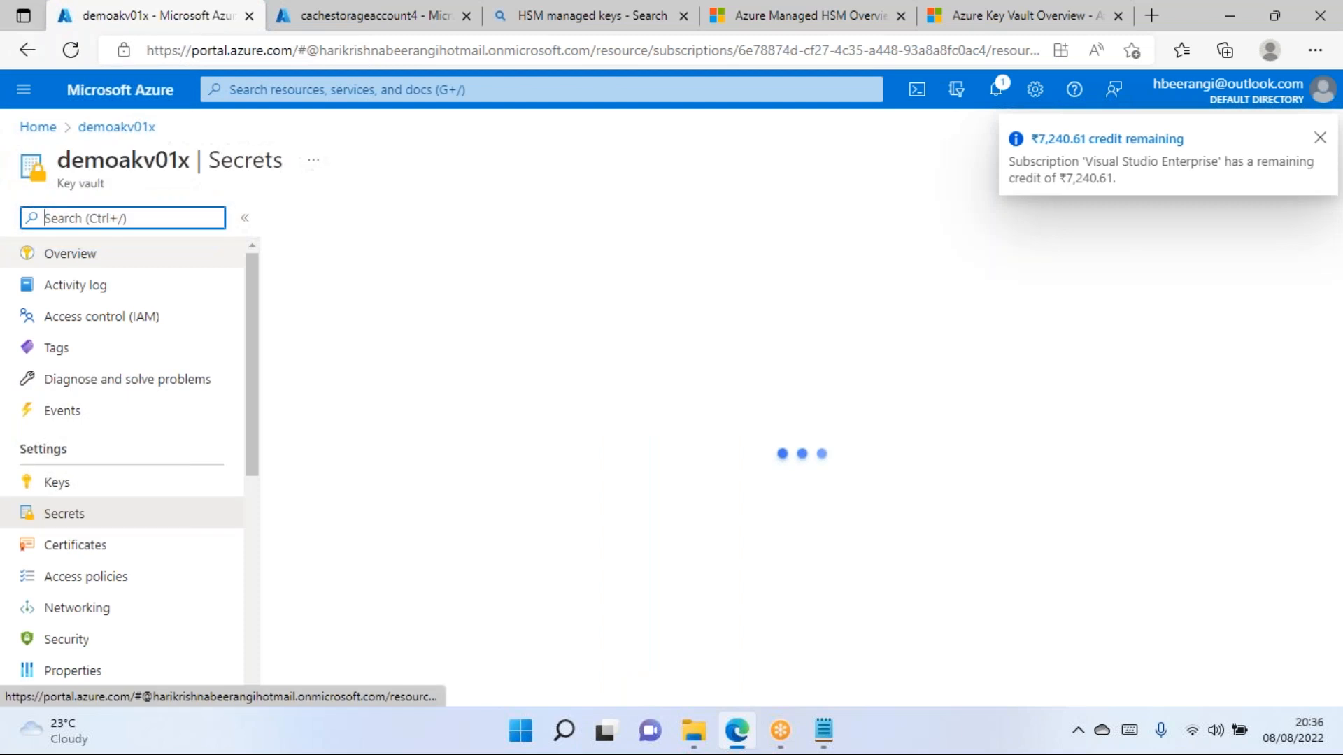
pyautogui.click(1318, 138)
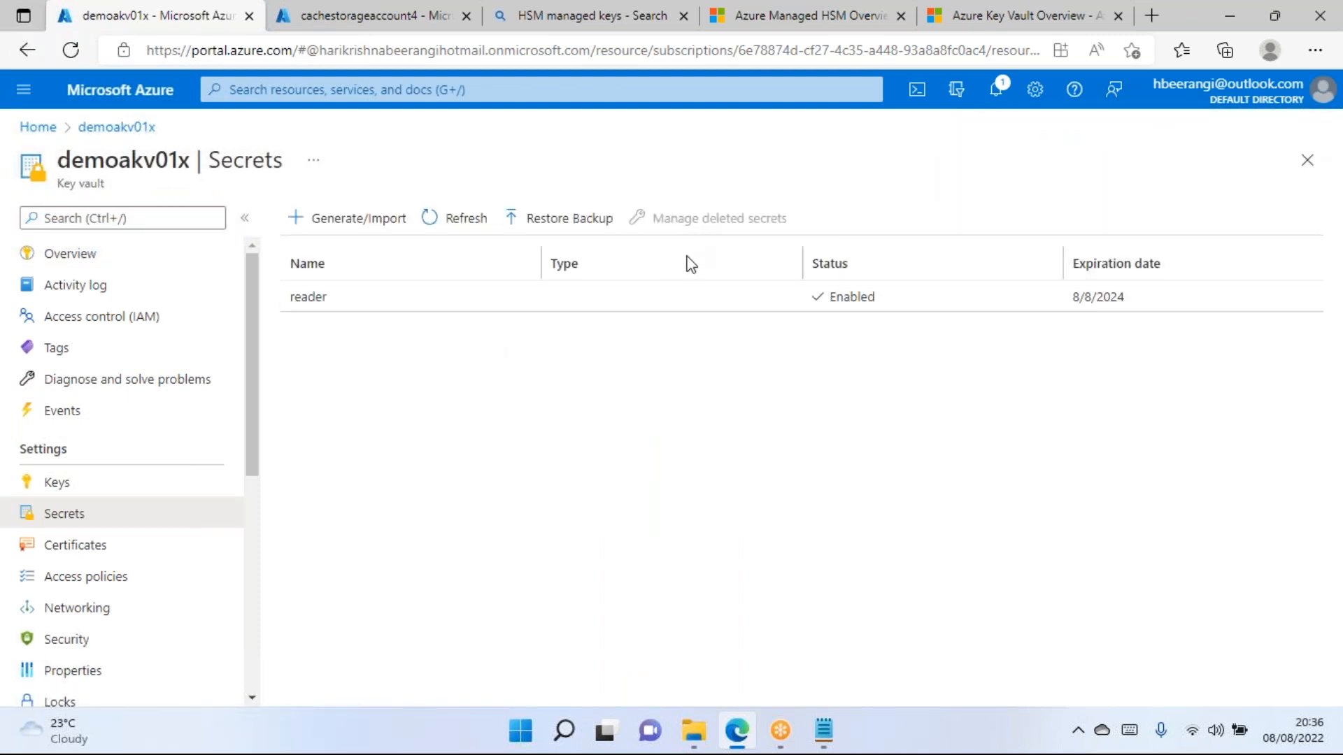
pyautogui.click(680, 224)
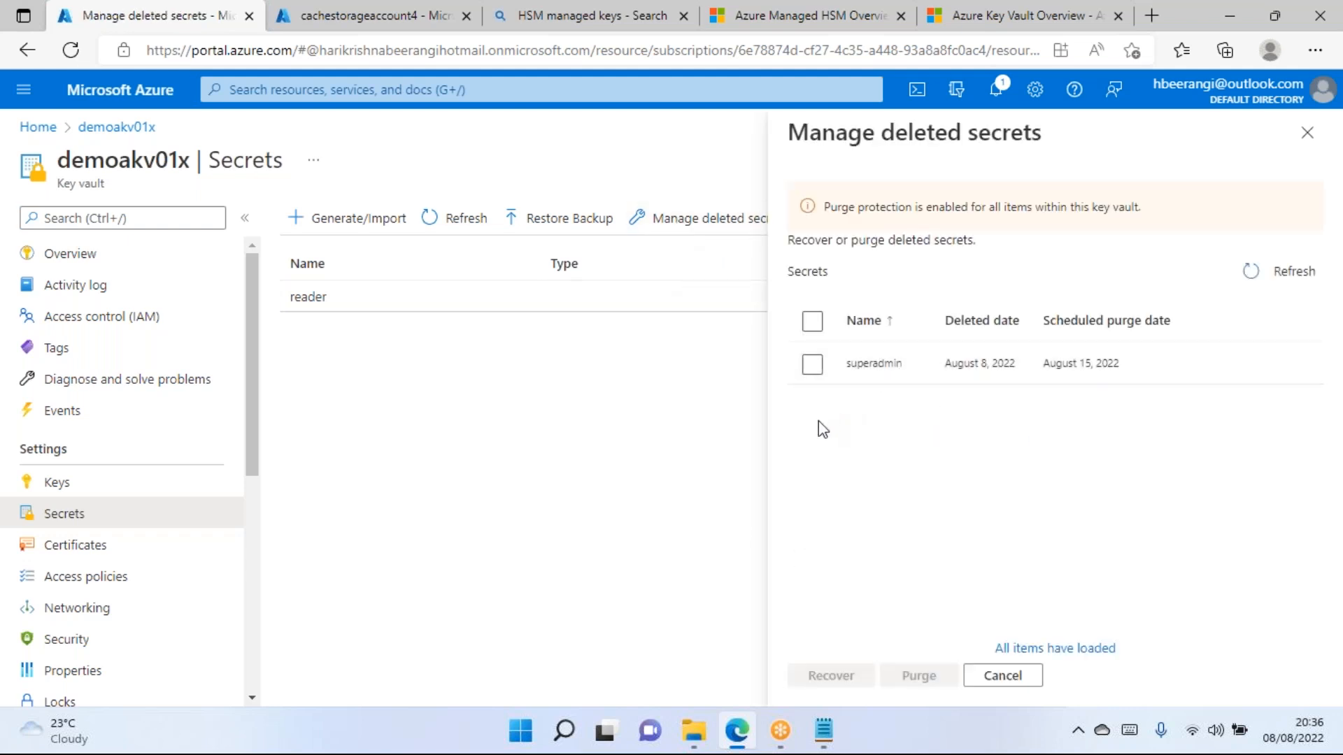
pyautogui.click(812, 365)
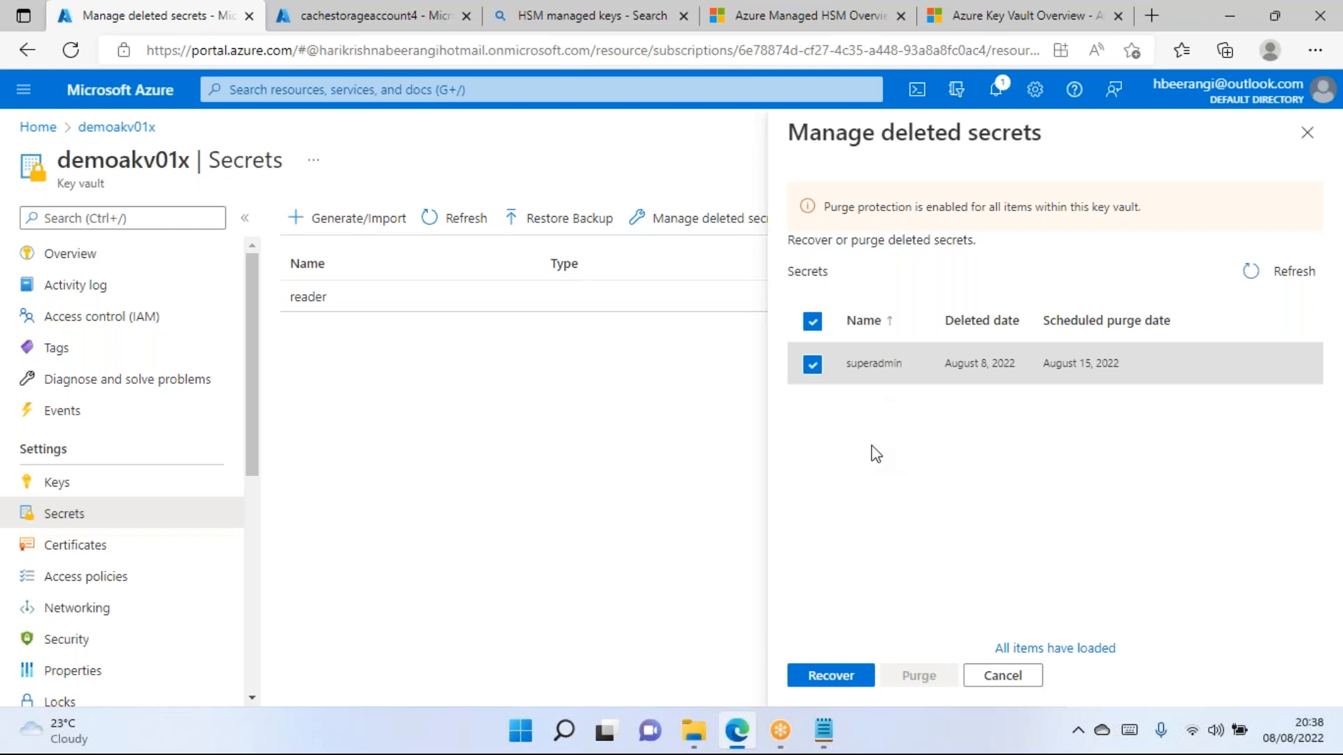
pyautogui.click(837, 686)
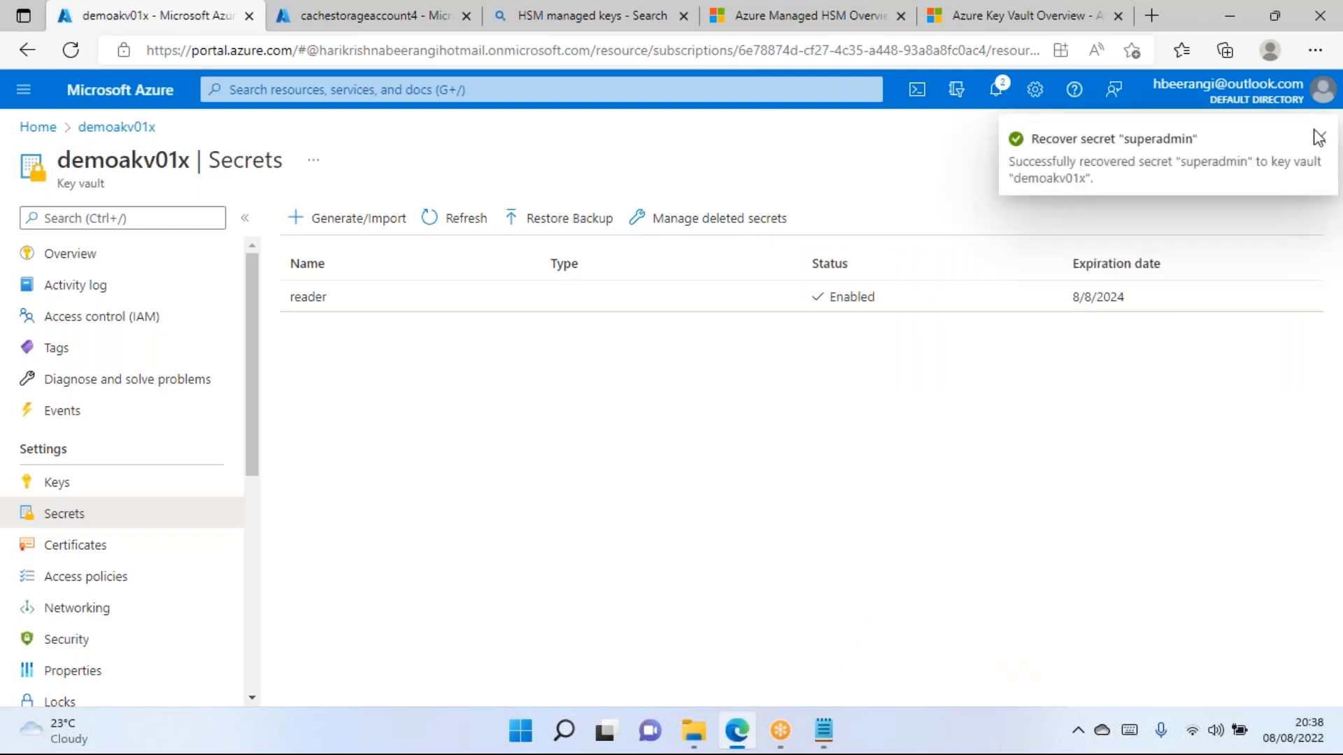
pyautogui.click(1326, 147)
# Refresh the secrets list, reload the page, and check whether any deleted secrets remain in the vault.
pyautogui.click(448, 213)
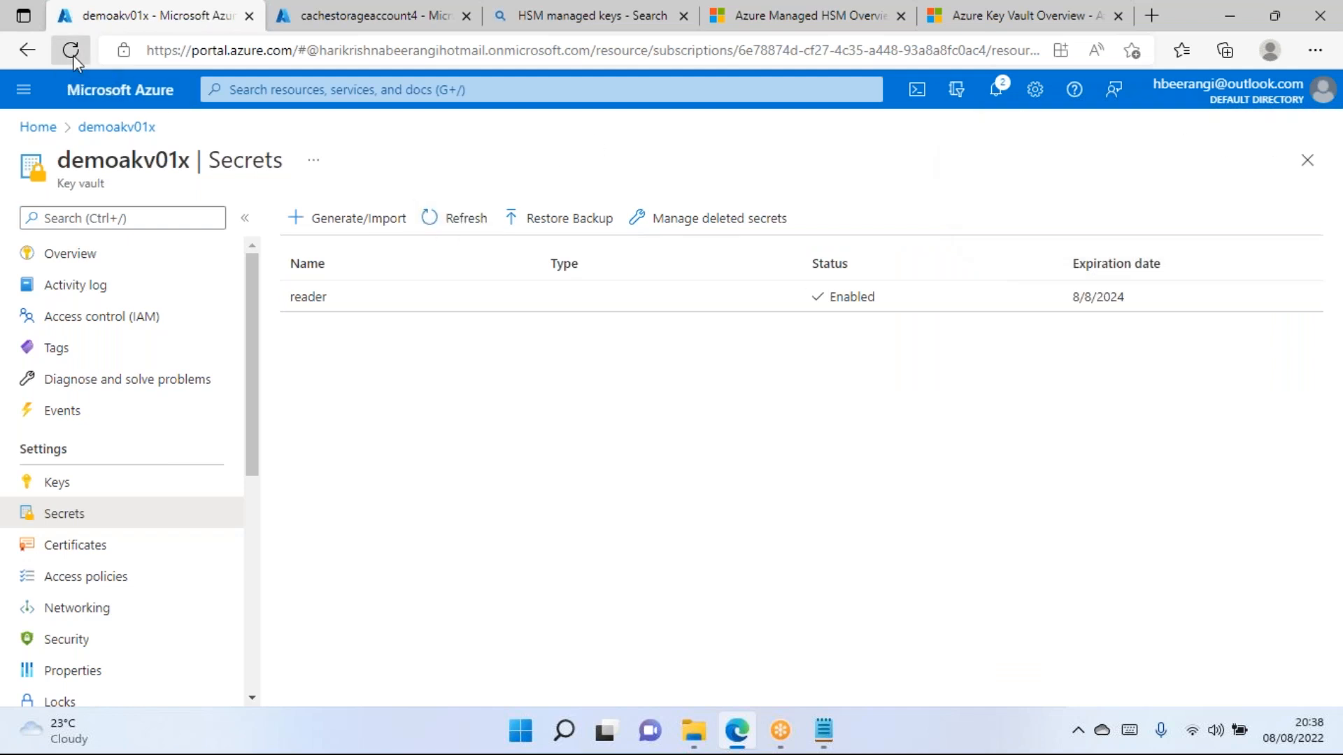
pyautogui.click(73, 55)
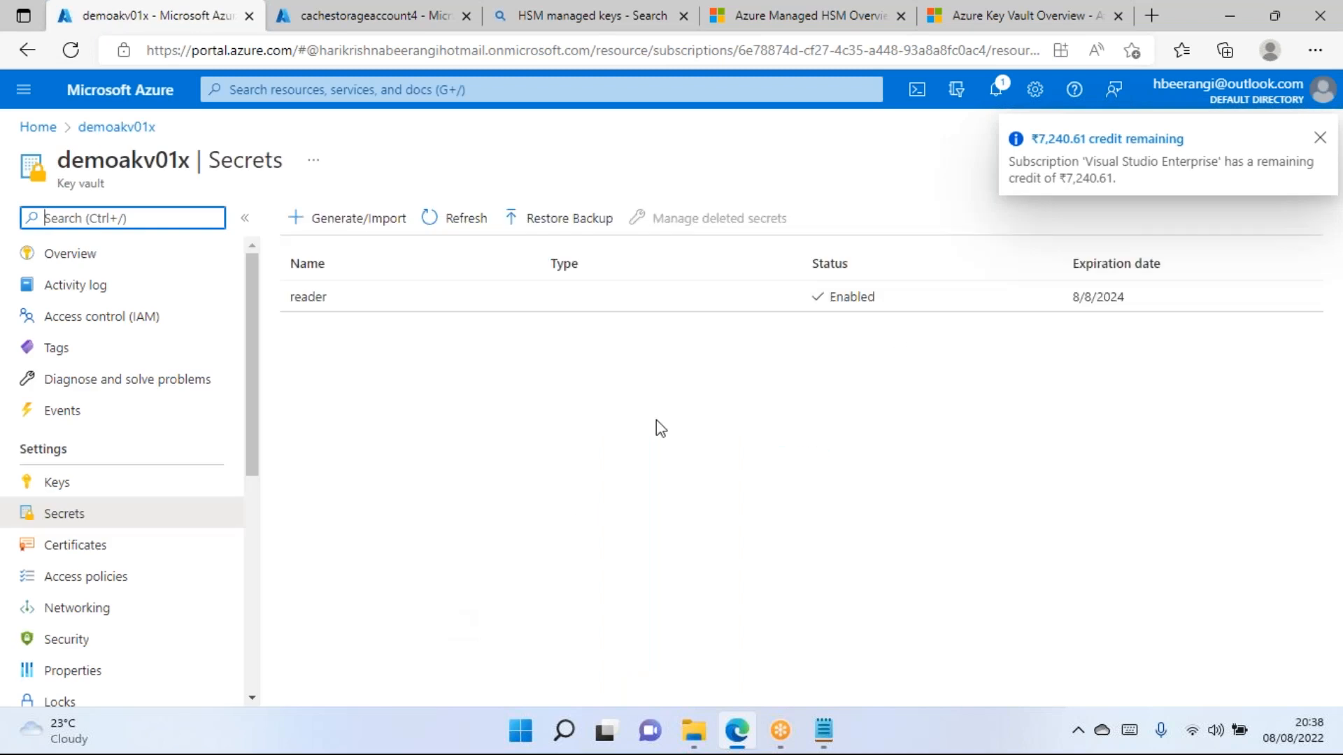
pyautogui.click(1319, 140)
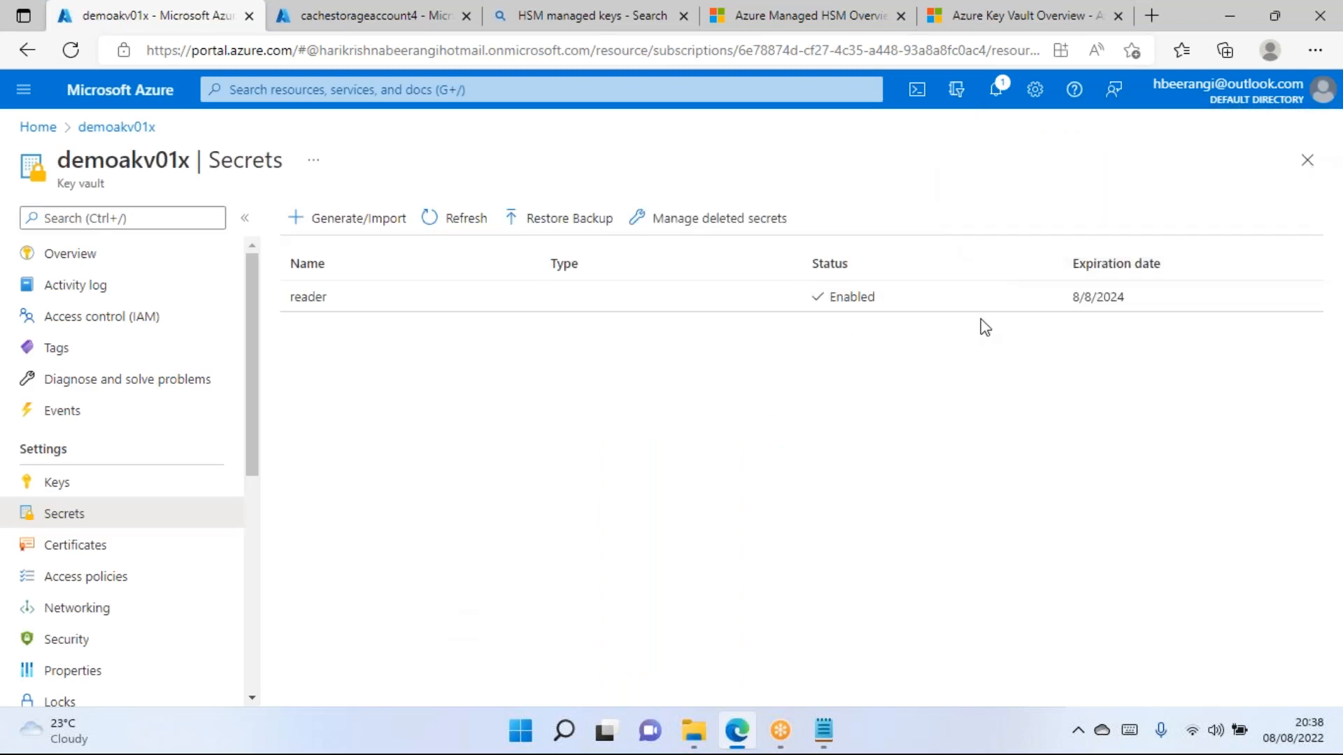
pyautogui.click(717, 221)
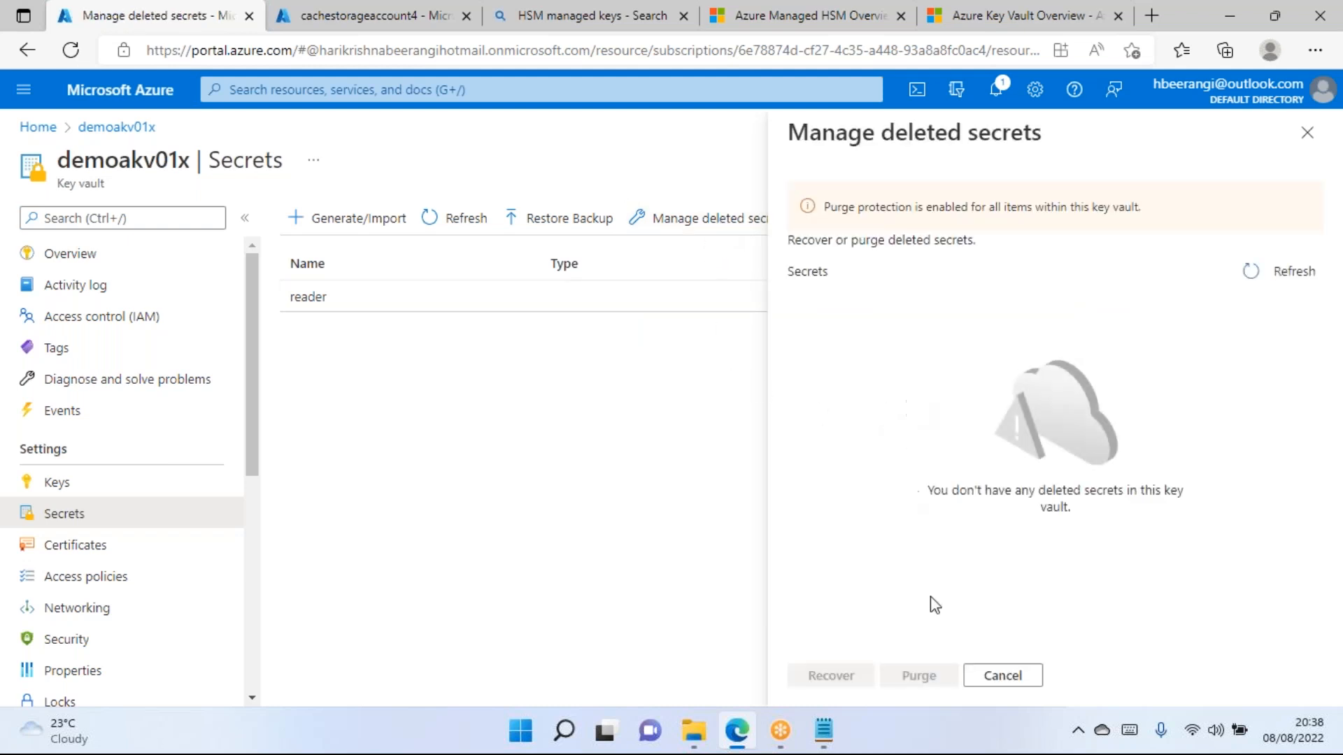
pyautogui.click(1308, 133)
# Reload the page again, recheck the deleted secrets, and refresh the list to look for the recovered superadmin.
pyautogui.click(70, 50)
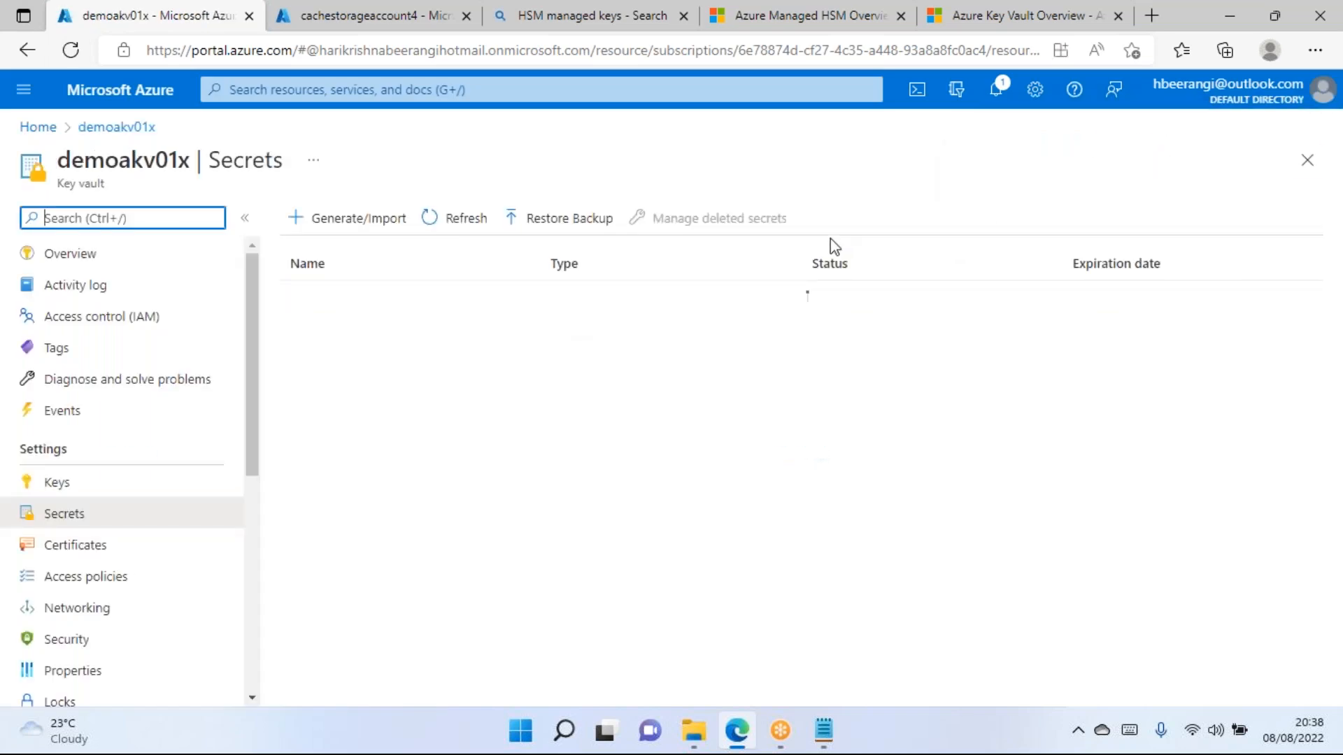
pyautogui.click(451, 226)
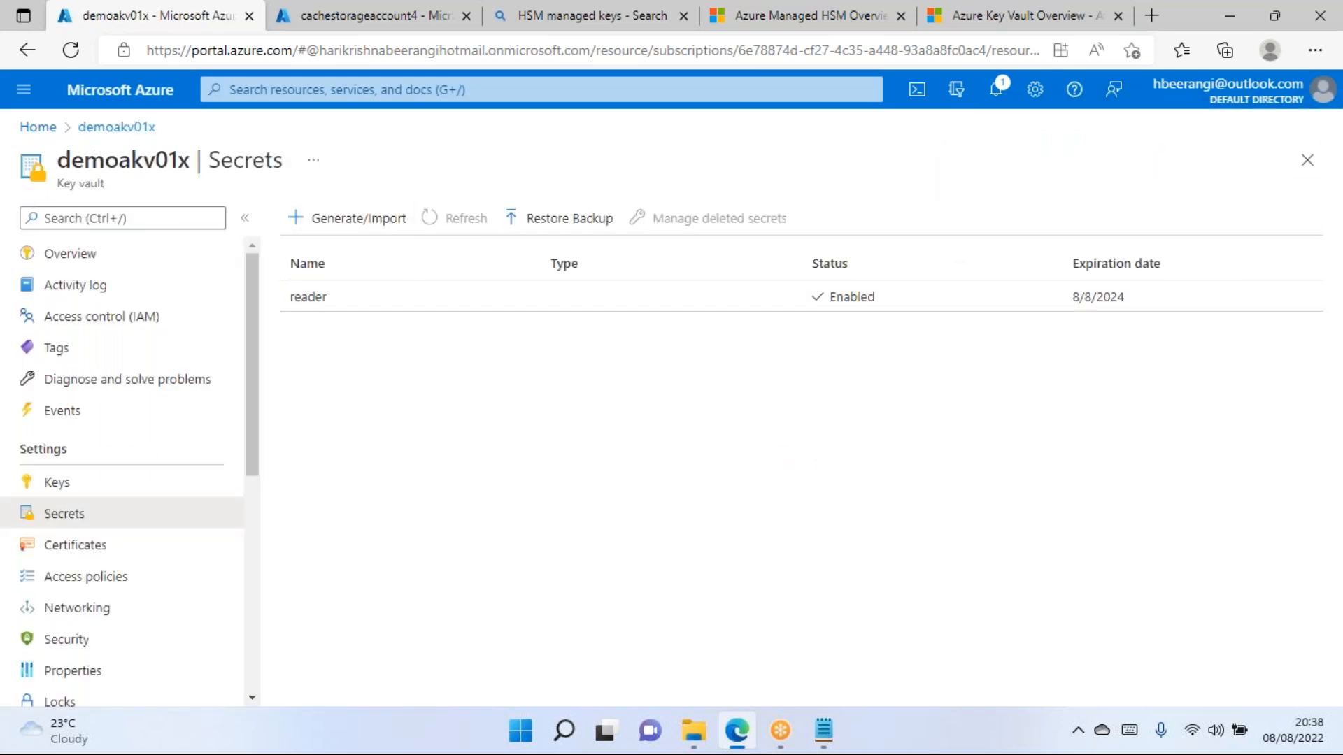
pyautogui.click(708, 220)
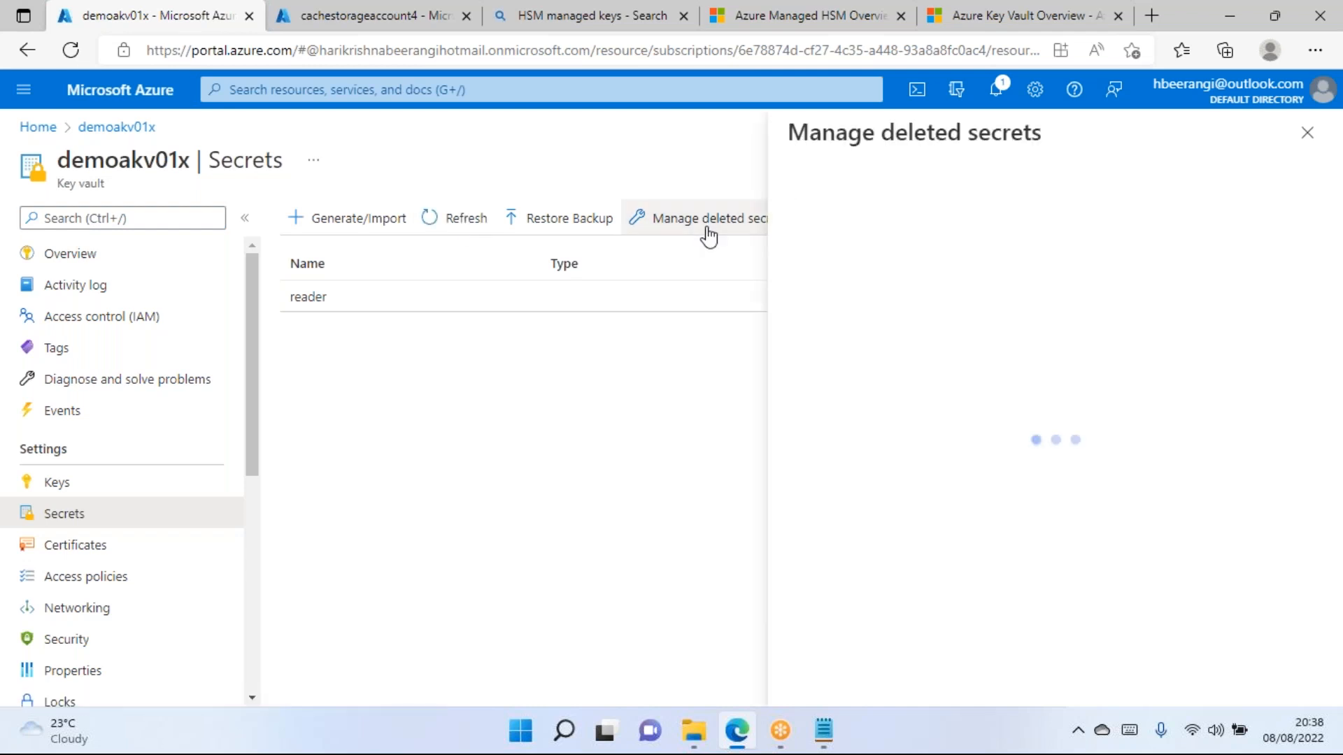
pyautogui.click(1306, 133)
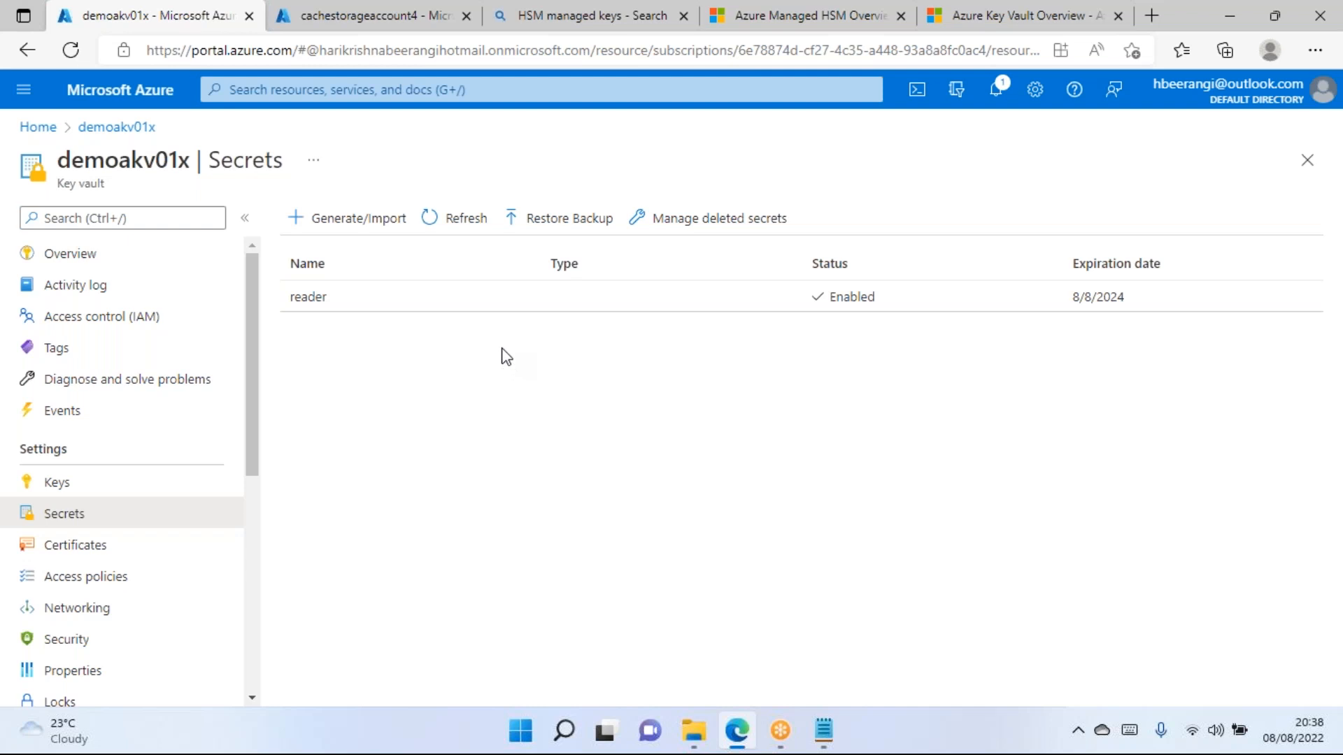
pyautogui.click(458, 219)
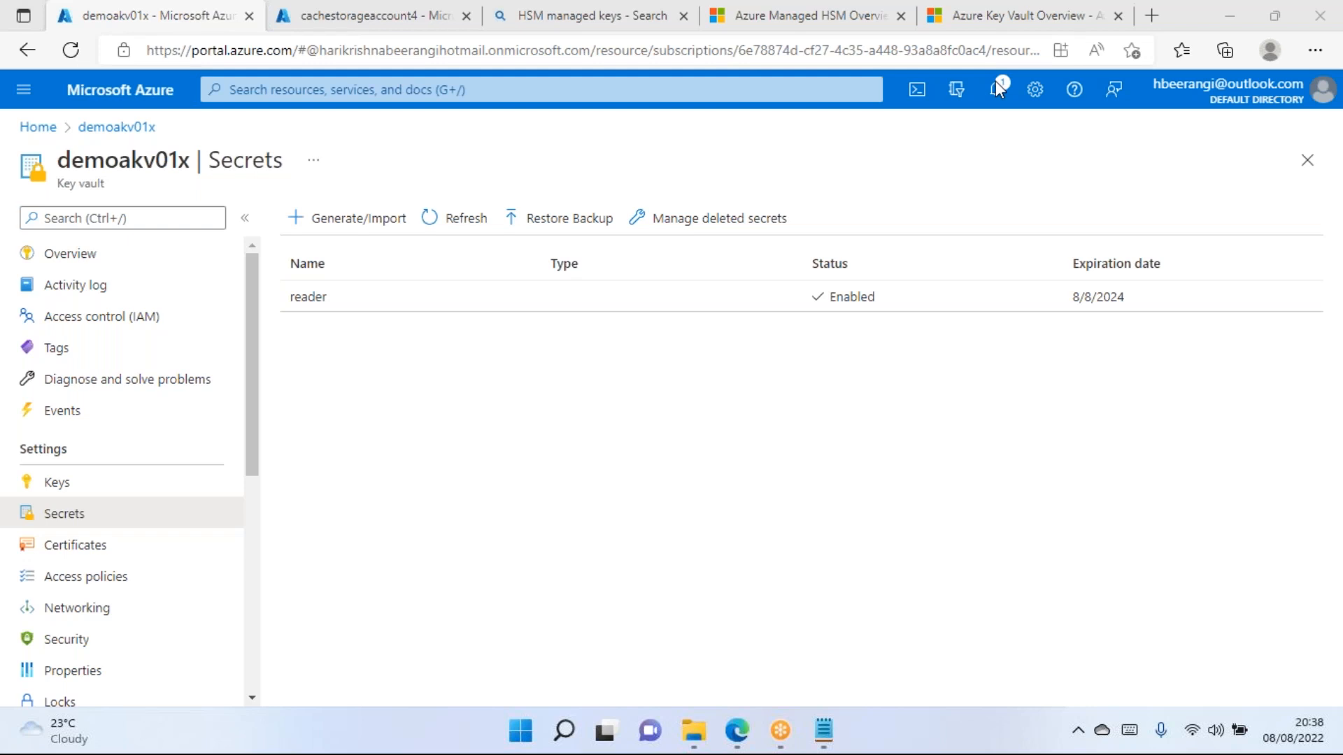
# Reload demoakv01x's secrets page and dismiss the credit notification, and start creating a key in the vault's keys.
pyautogui.click(72, 51)
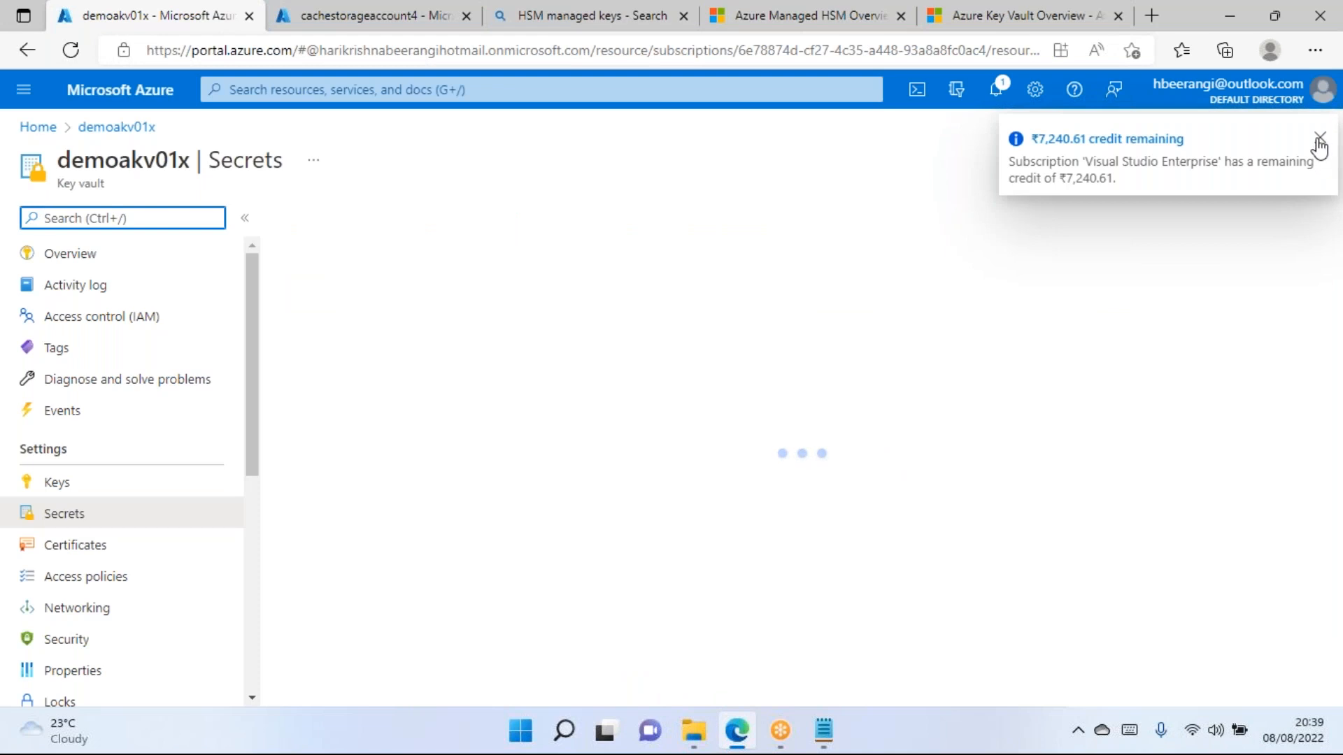
pyautogui.click(1319, 140)
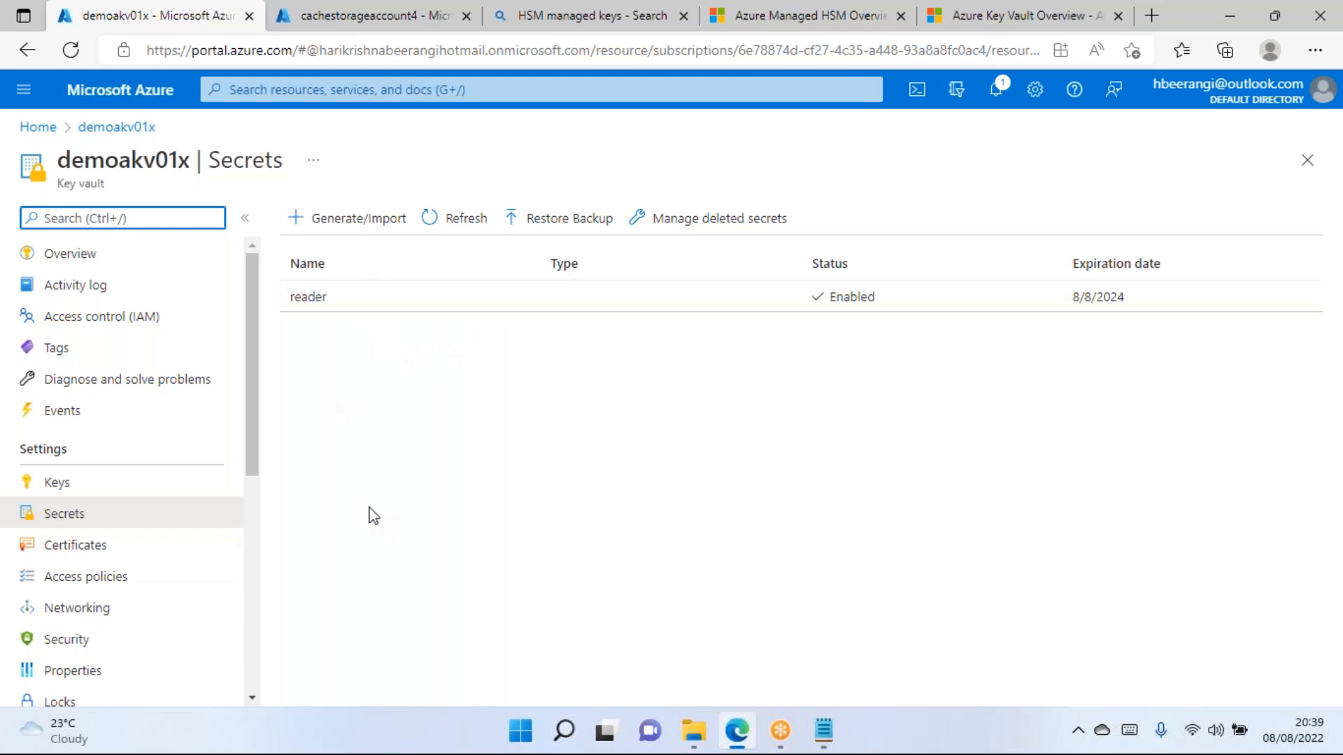
pyautogui.click(82, 492)
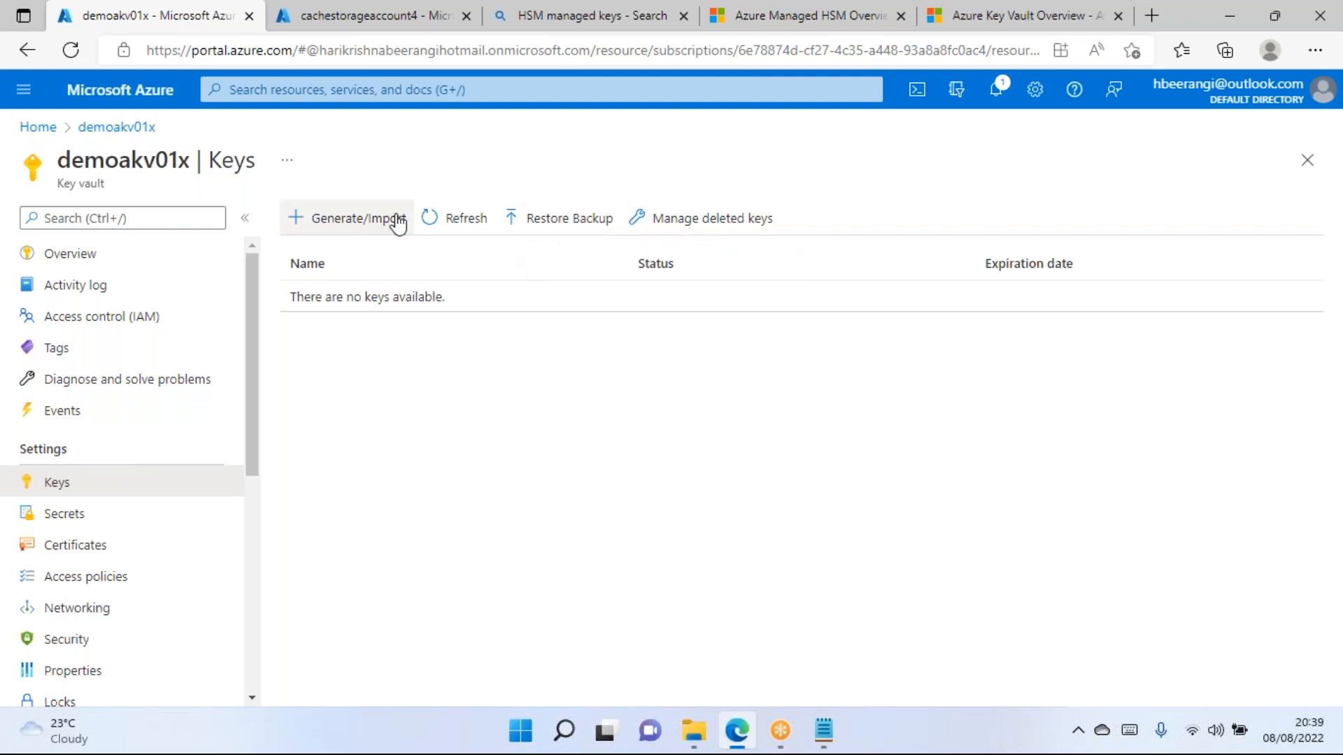
pyautogui.click(358, 224)
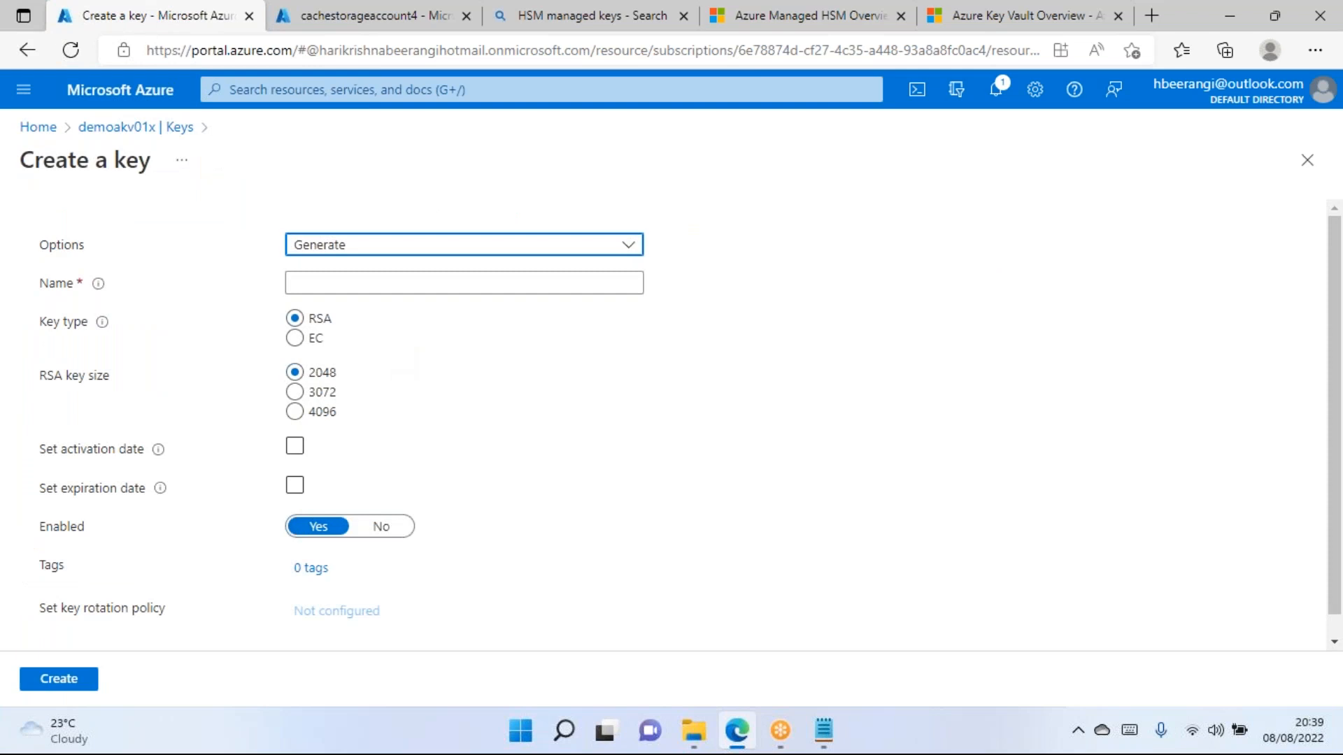
# Search the web for "rsa token" in the storage account's browser tab and view the image results.
pyautogui.click(341, 23)
pyautogui.click(341, 50)
pyautogui.write('rsa ')
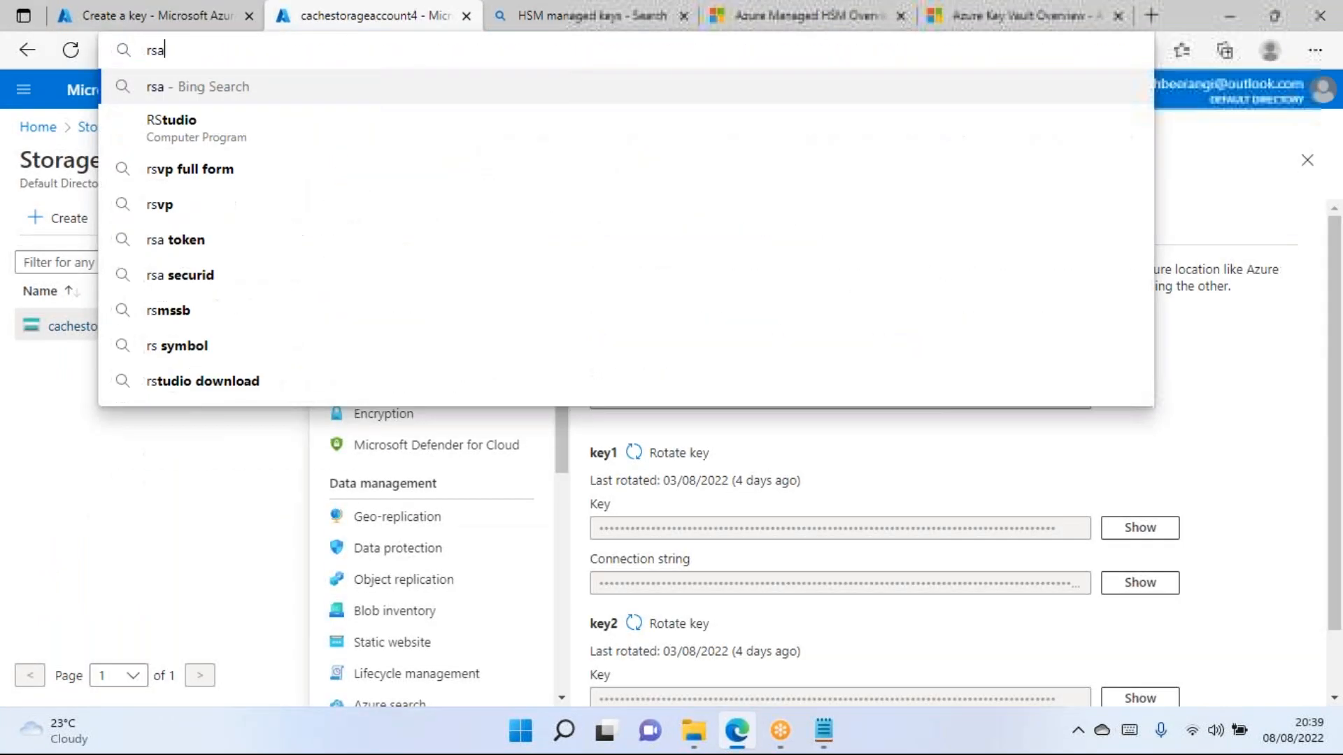
pyautogui.write('token')
pyautogui.press('Return')
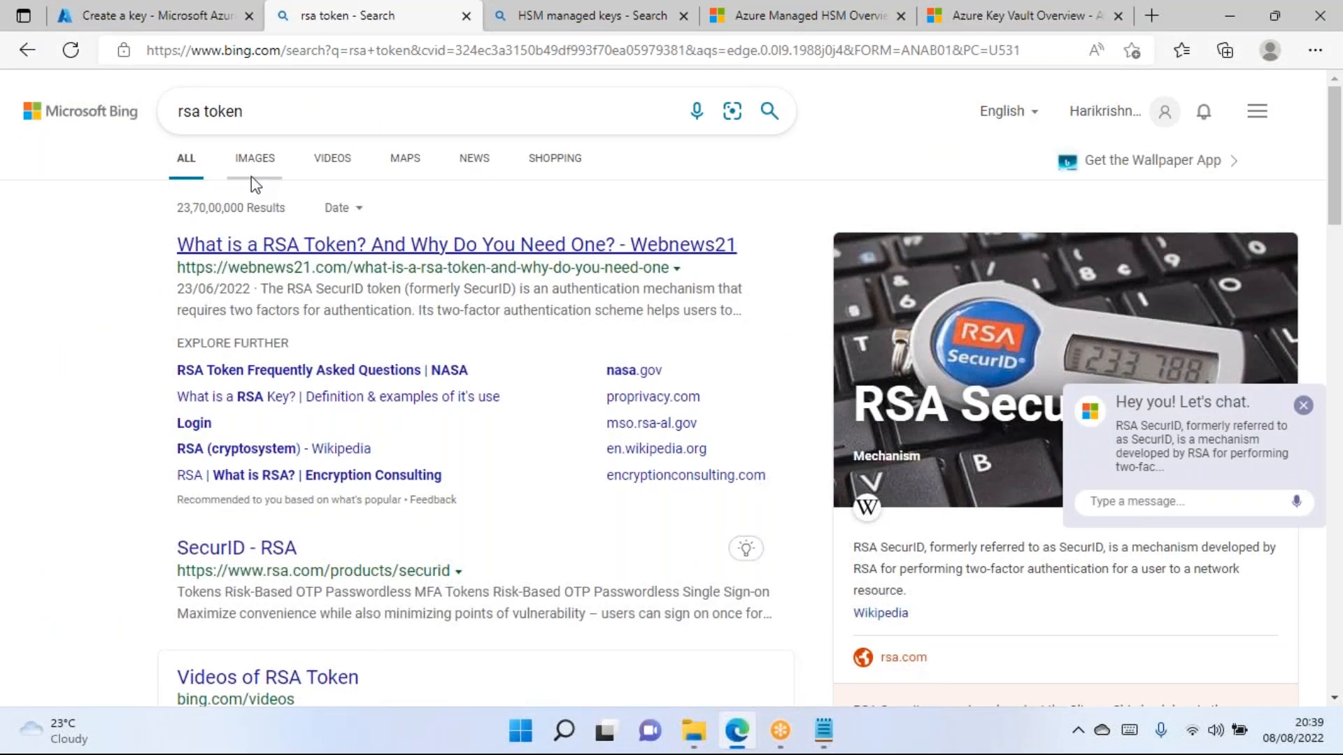
pyautogui.click(264, 159)
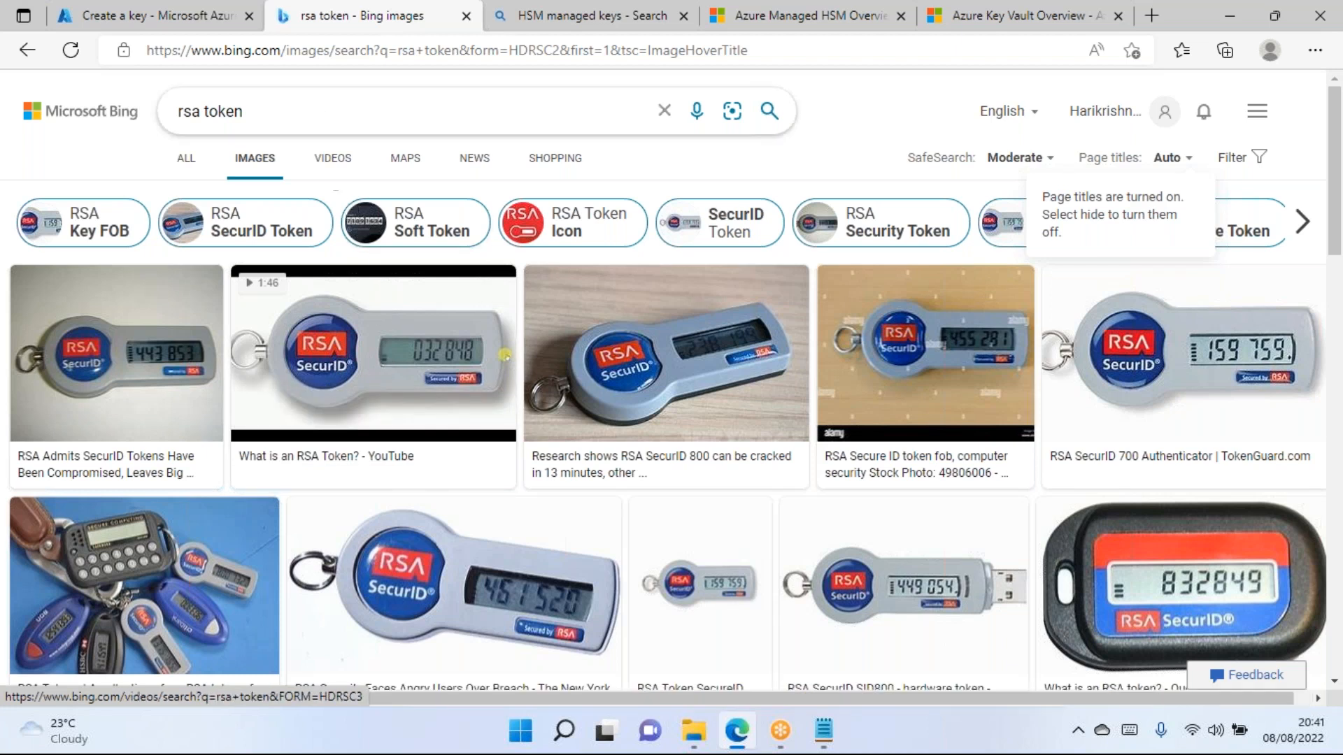
# Search images for "ping id", browse the results, and return to the RSA token images.
pyautogui.moveTo(252, 112); pyautogui.dragTo(4, 144)
pyautogui.write('ping id')
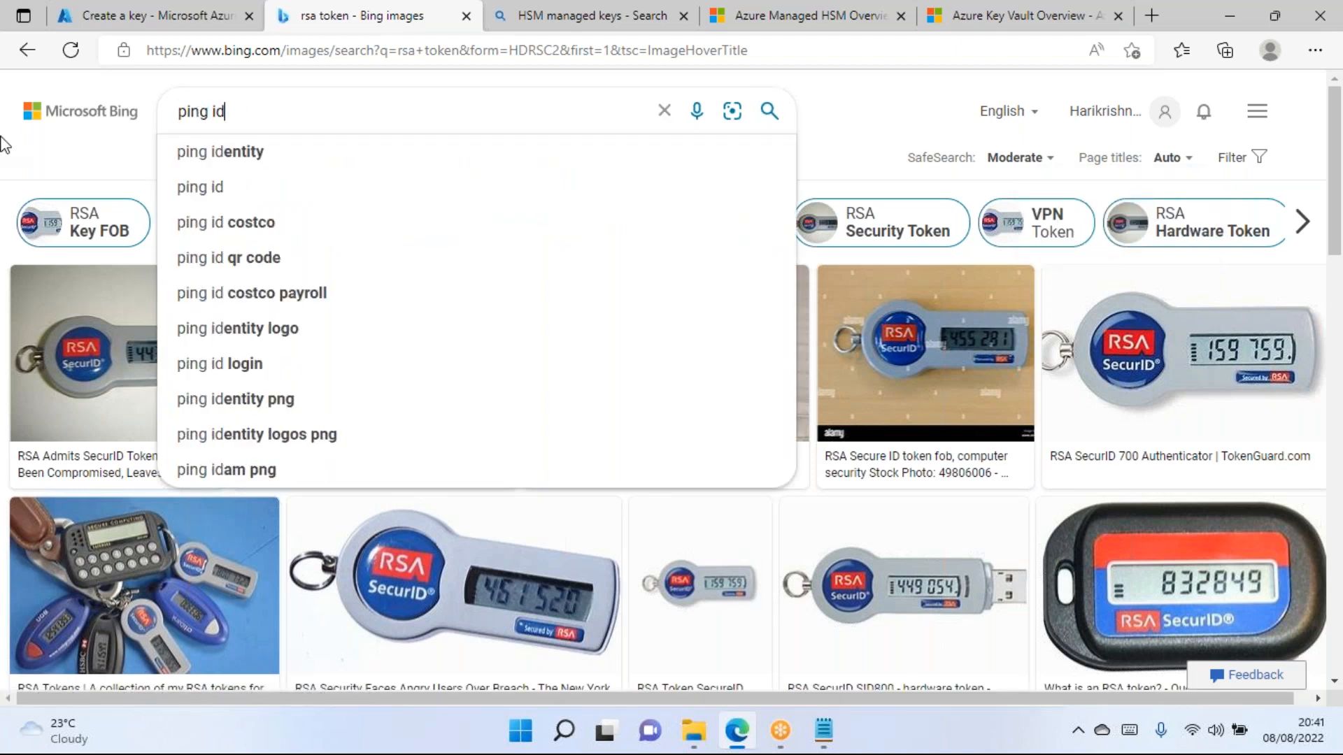
pyautogui.press('Return')
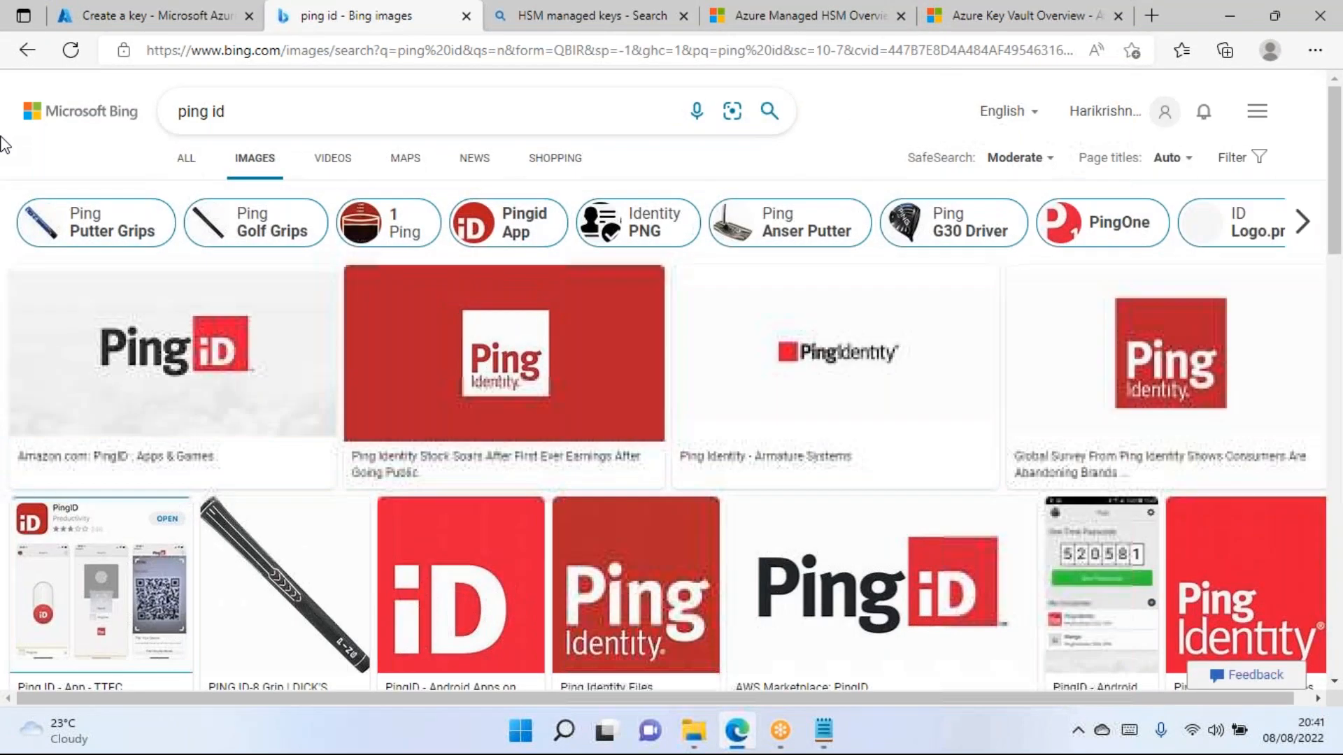
pyautogui.moveTo(515, 346)
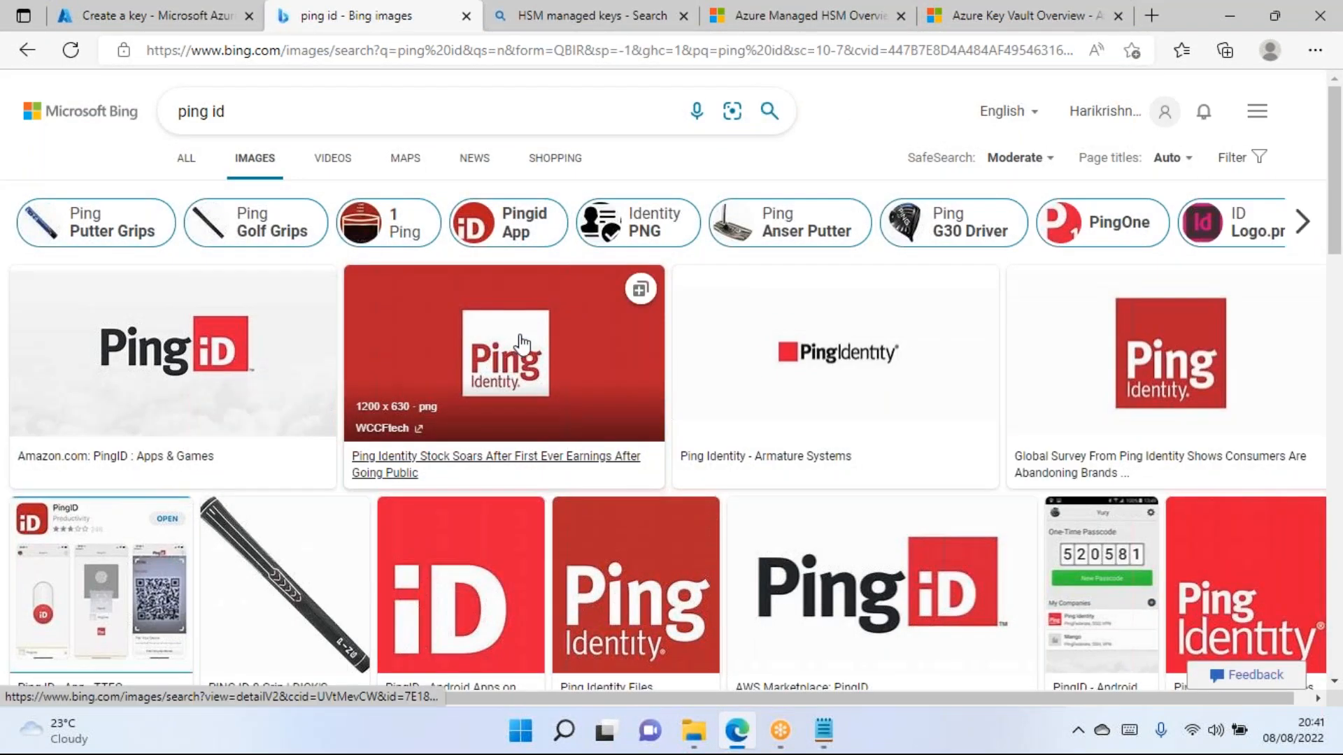
pyautogui.scroll(-5, 520, 346)
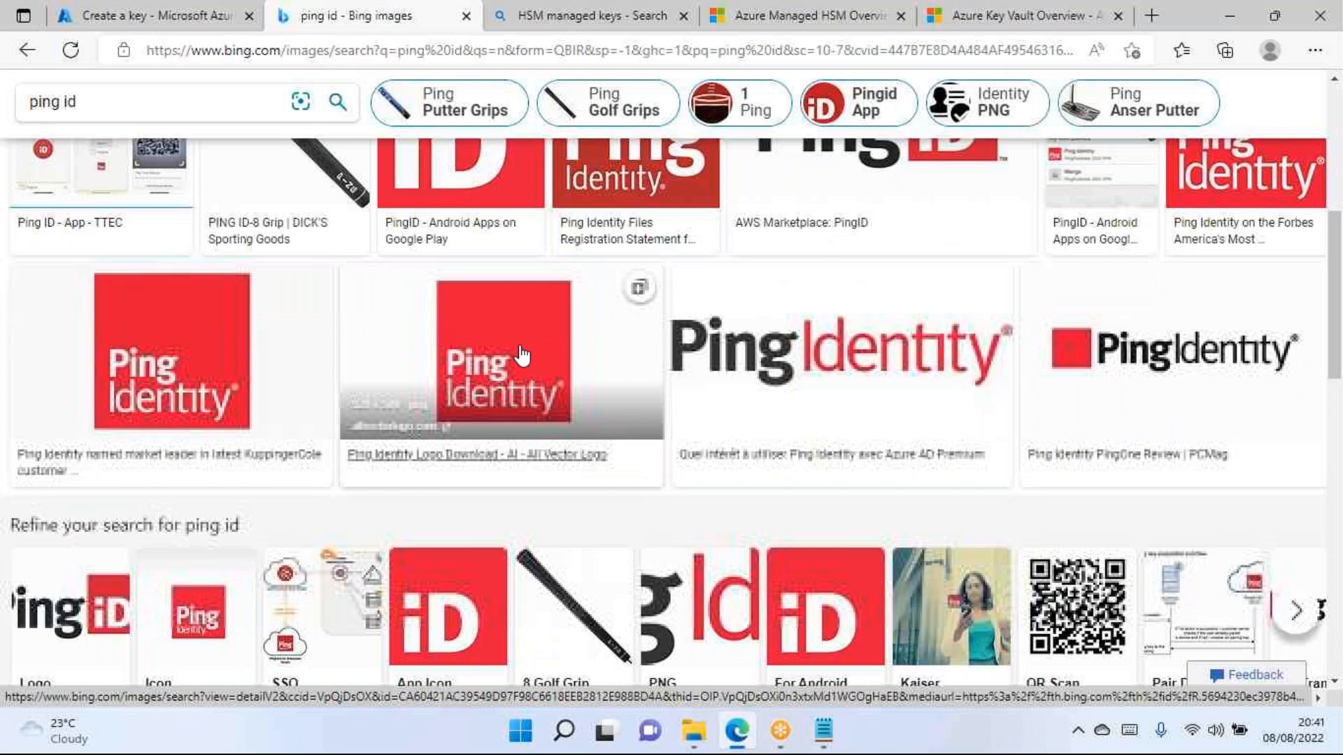
pyautogui.scroll(5, 521, 355)
pyautogui.click(26, 51)
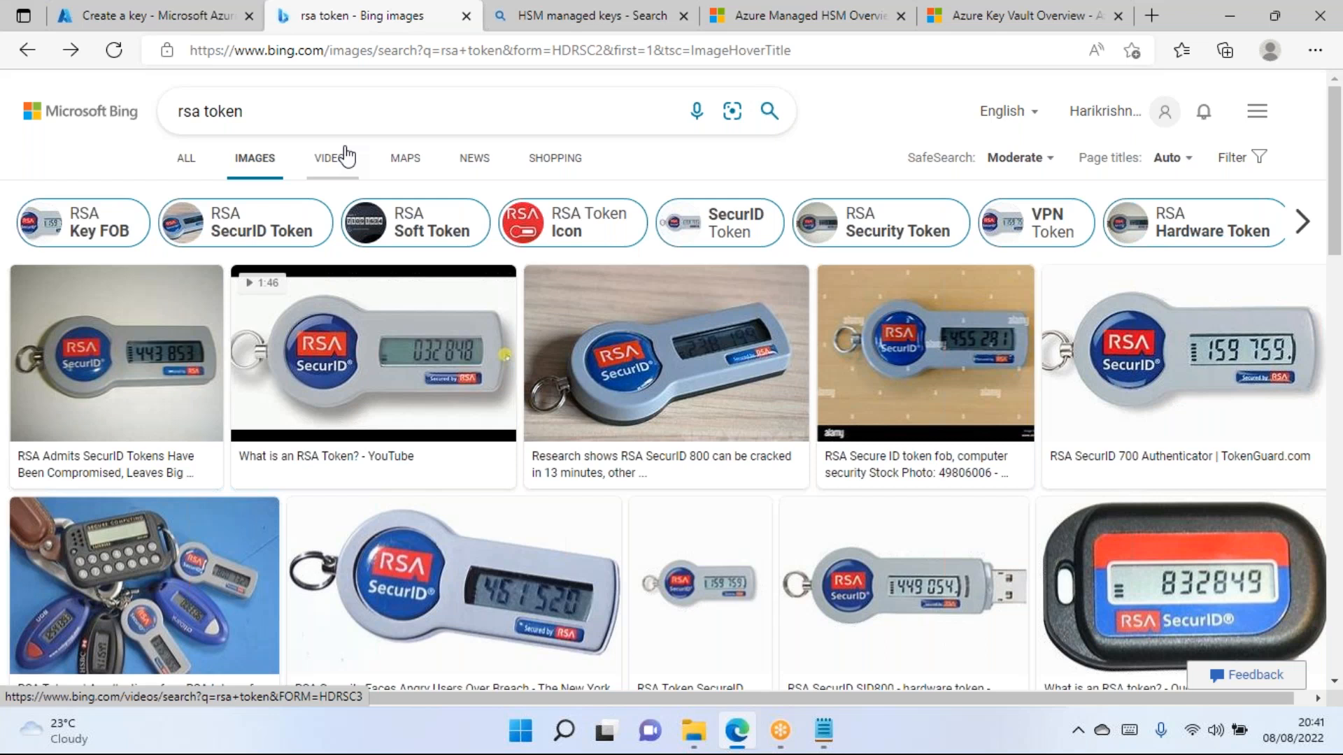
pyautogui.press('super')
pyautogui.write('rsa')
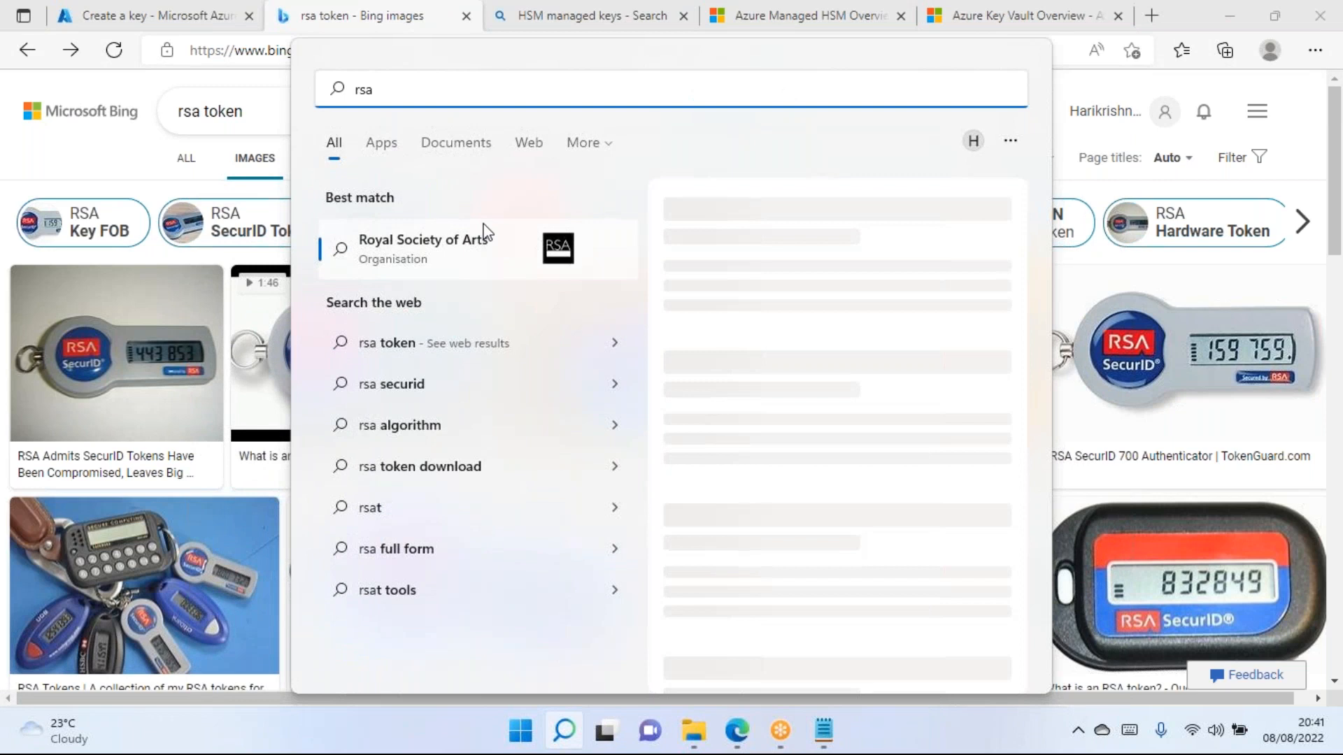
pyautogui.hotkey('ctrl', 'a')
pyautogui.press('BackSpace')
pyautogui.press('Escape')
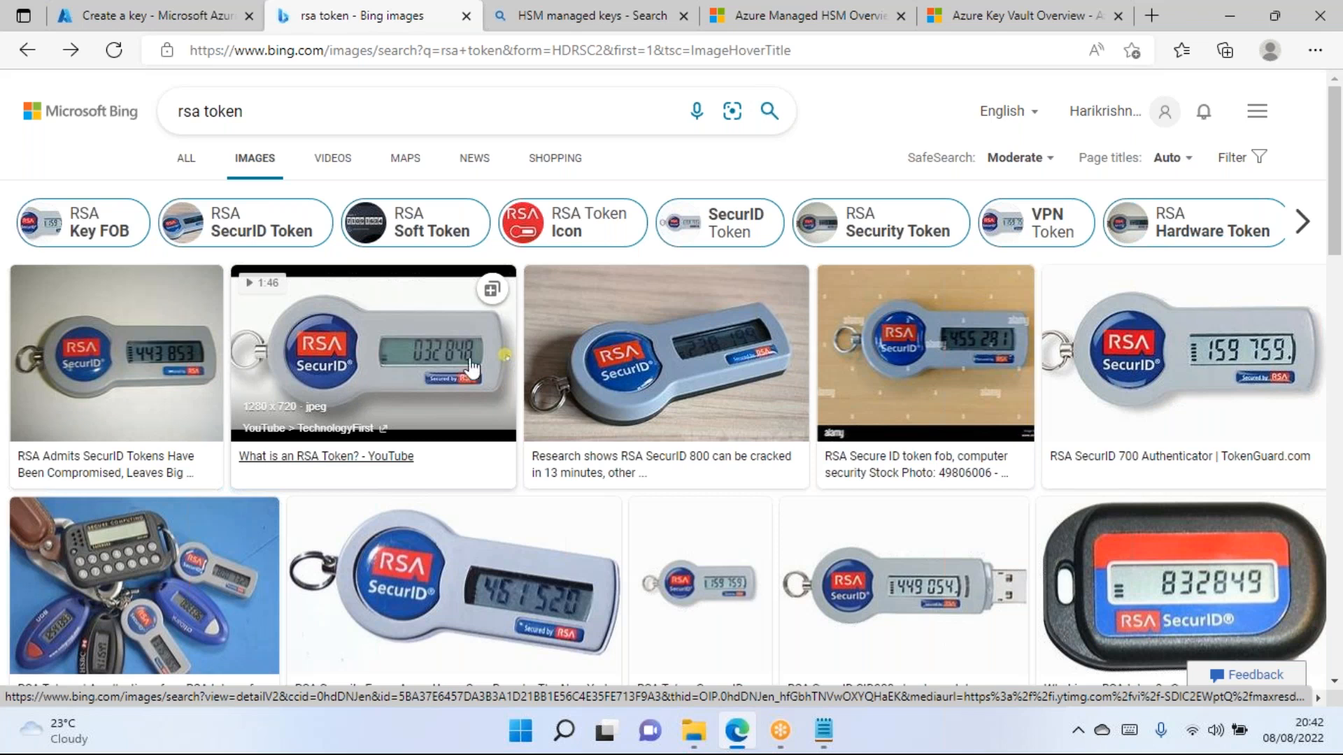
pyautogui.rightClick(830, 142)
pyautogui.press('Escape')
# Search the web for "rsa softwared download windows" and review the RSA SecurID Software Token 5.0.2 downloads page.
pyautogui.click(183, 166)
pyautogui.tripleClick(258, 111)
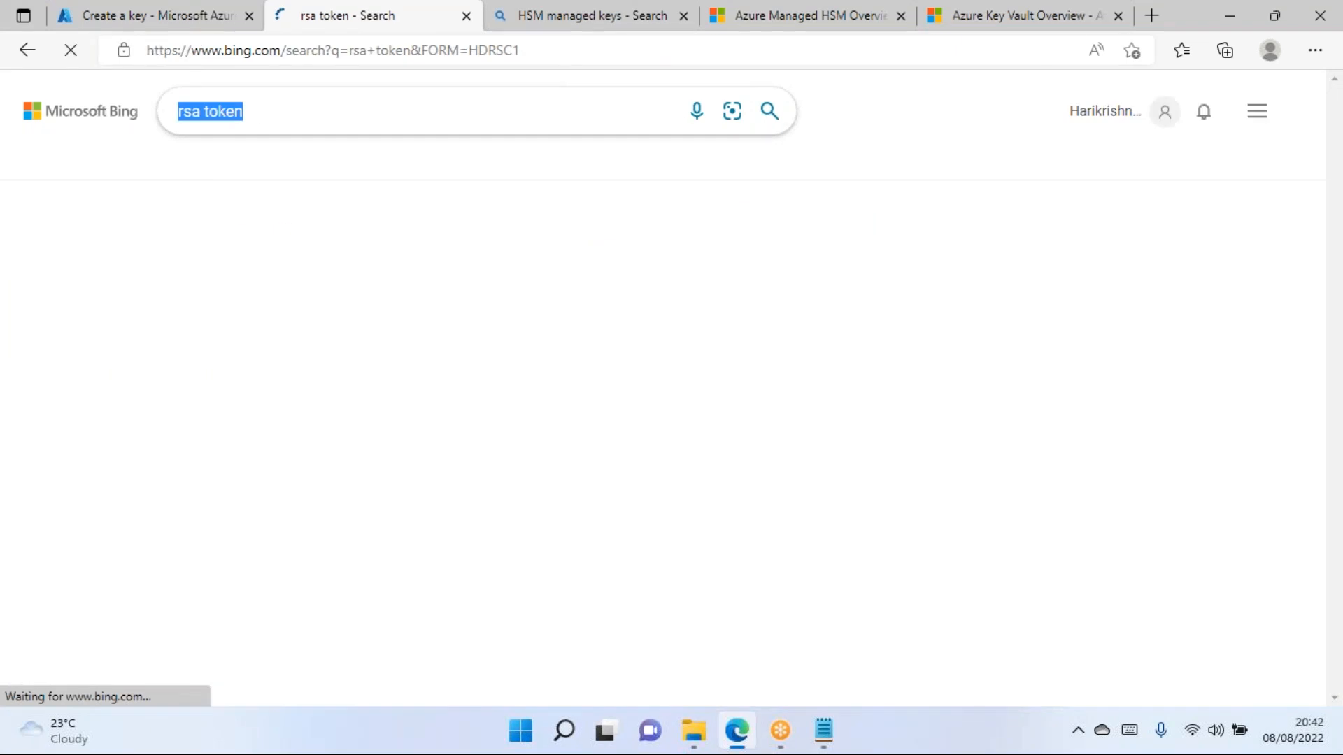
pyautogui.write('rsa sof')
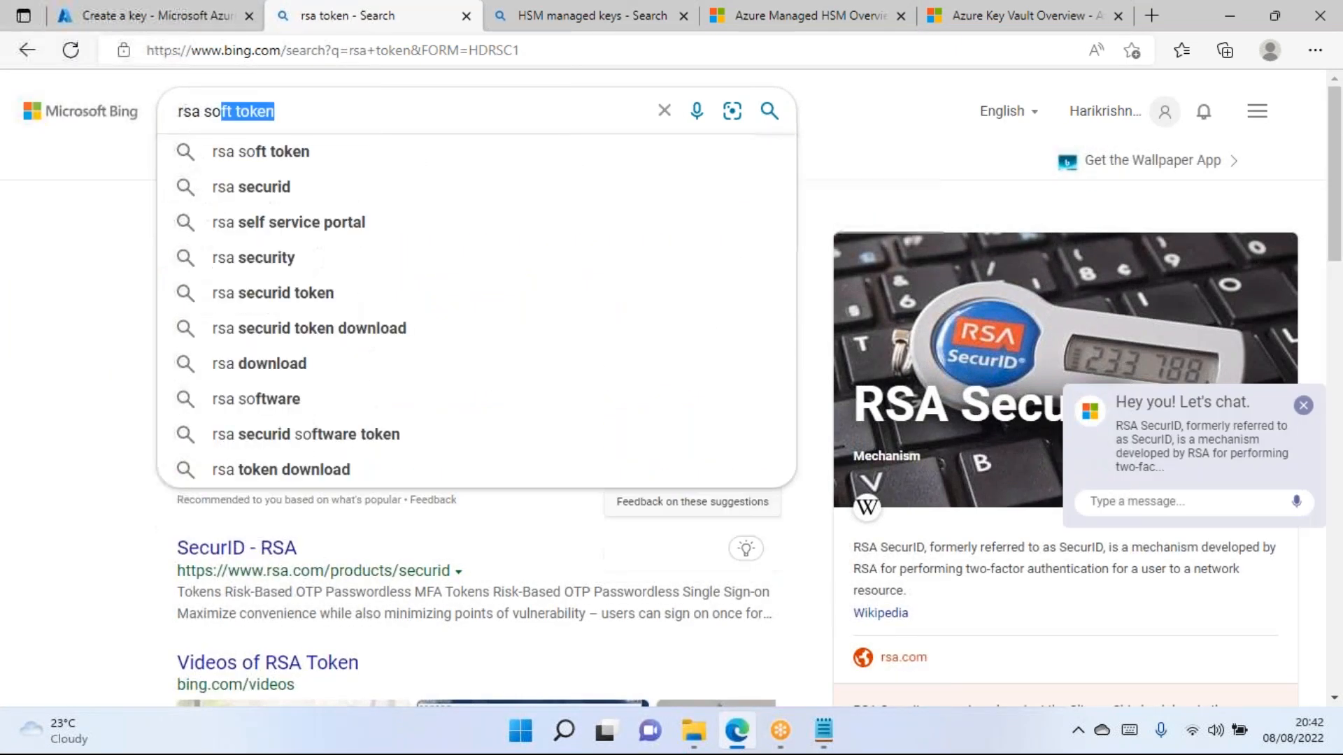
pyautogui.write('twa')
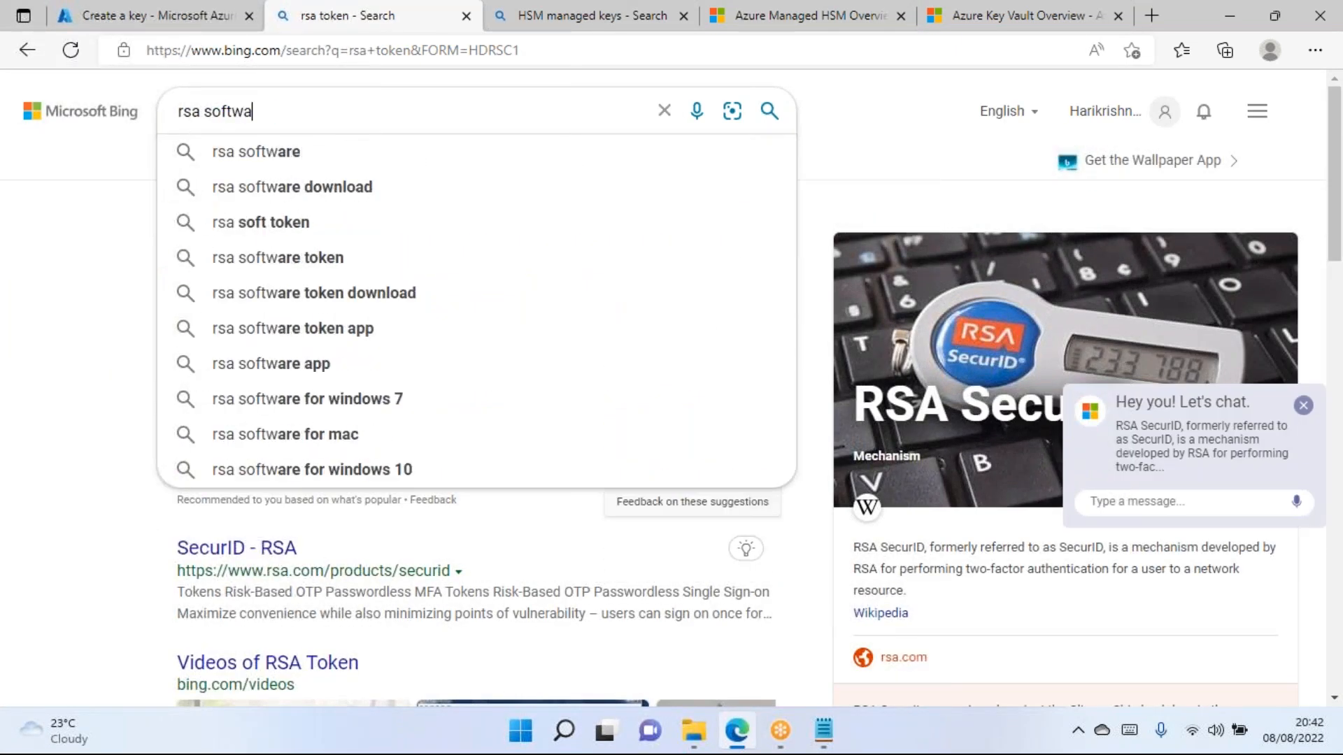
pyautogui.write('red download windows')
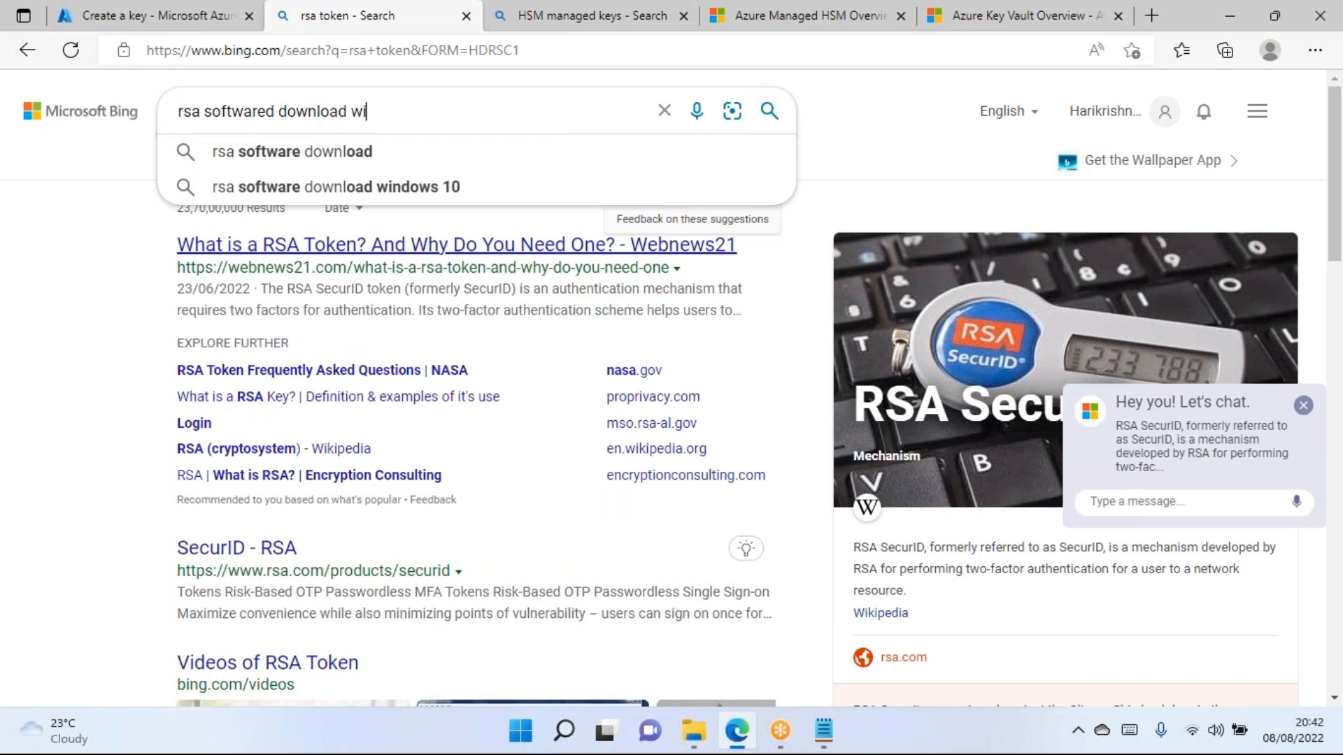
pyautogui.press('Return')
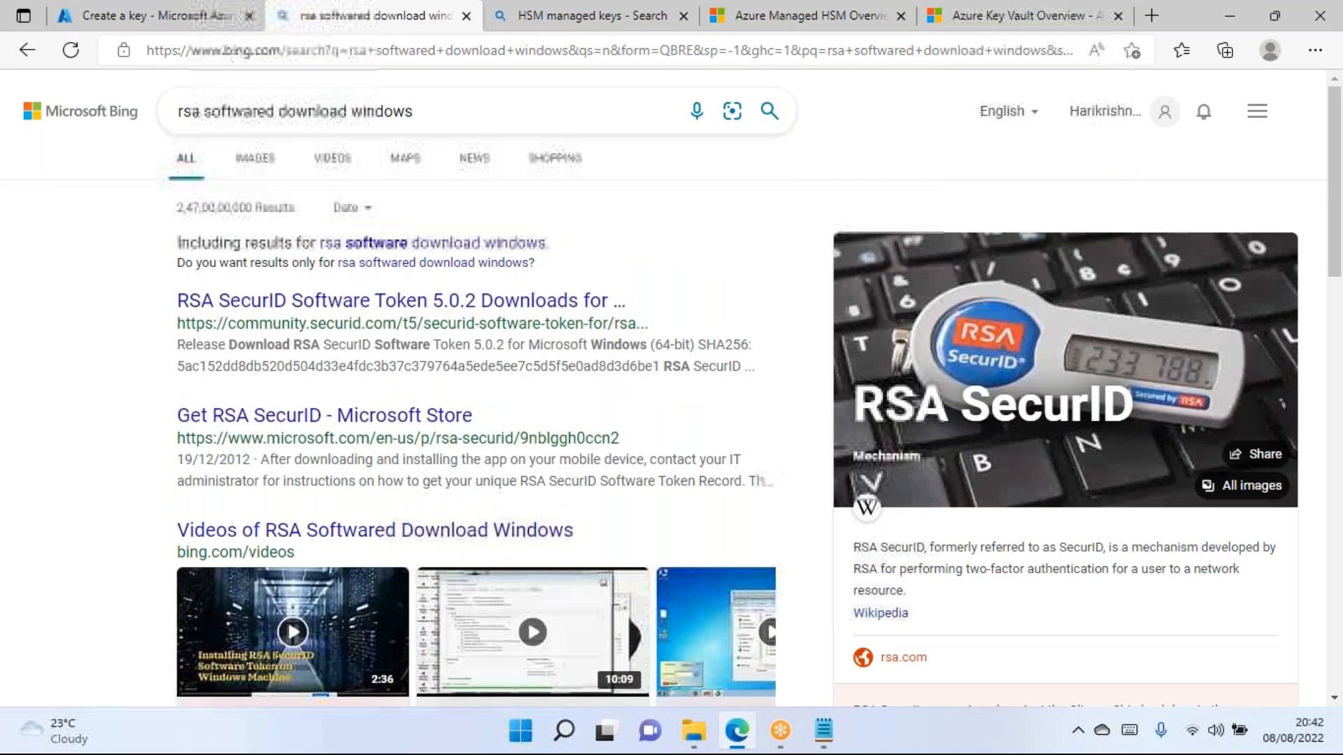
pyautogui.click(467, 317)
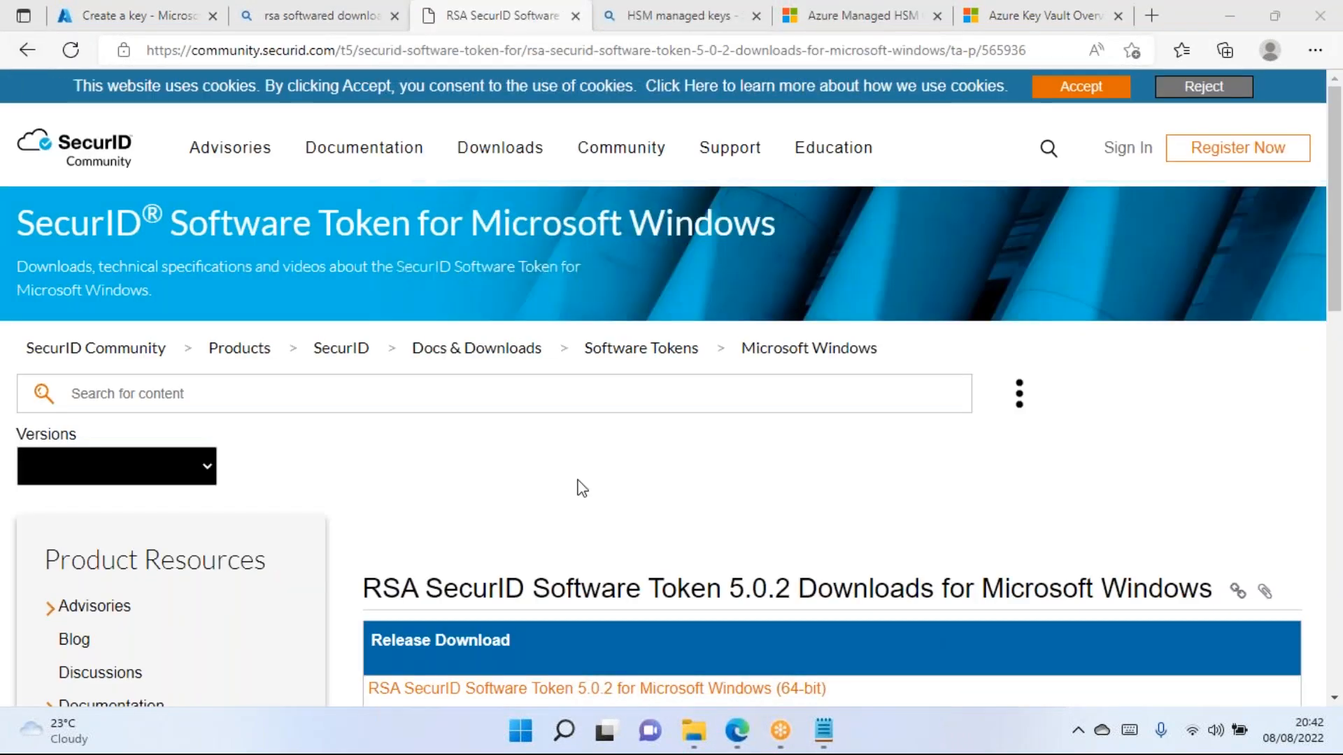
pyautogui.scroll(-6, 578, 486)
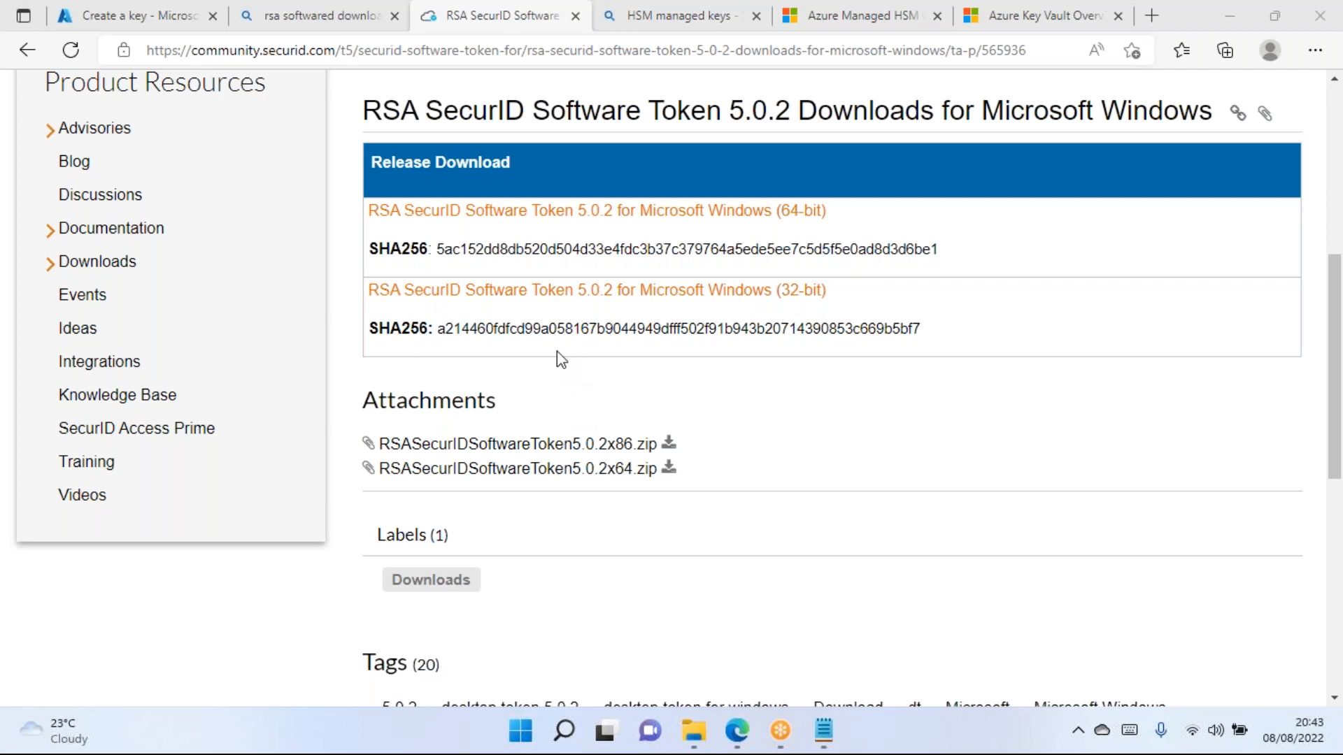
# Return to the Azure portal, reopen the key creation form from demoakv01x's keys, and set its creation option to Import.
pyautogui.click(133, 18)
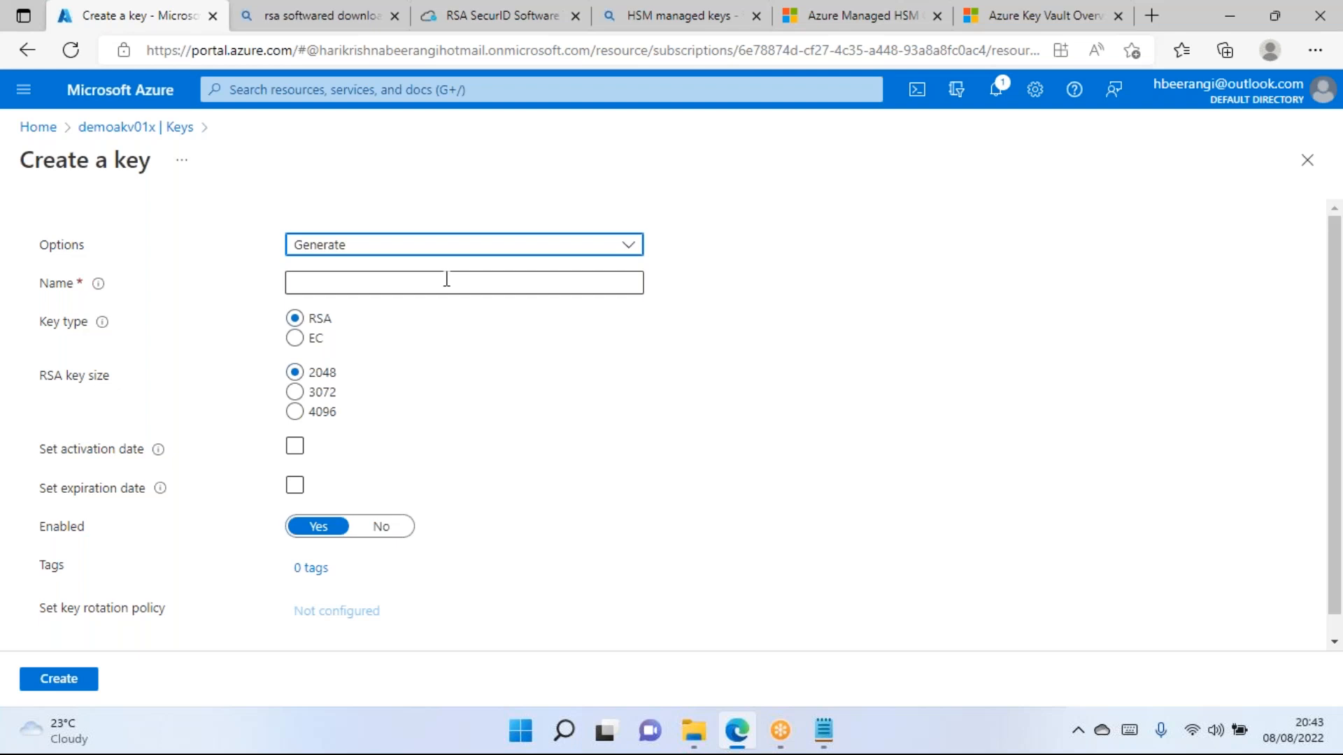
pyautogui.scroll(-1, 162, 284)
pyautogui.scroll(1, 144, 198)
pyautogui.click(131, 131)
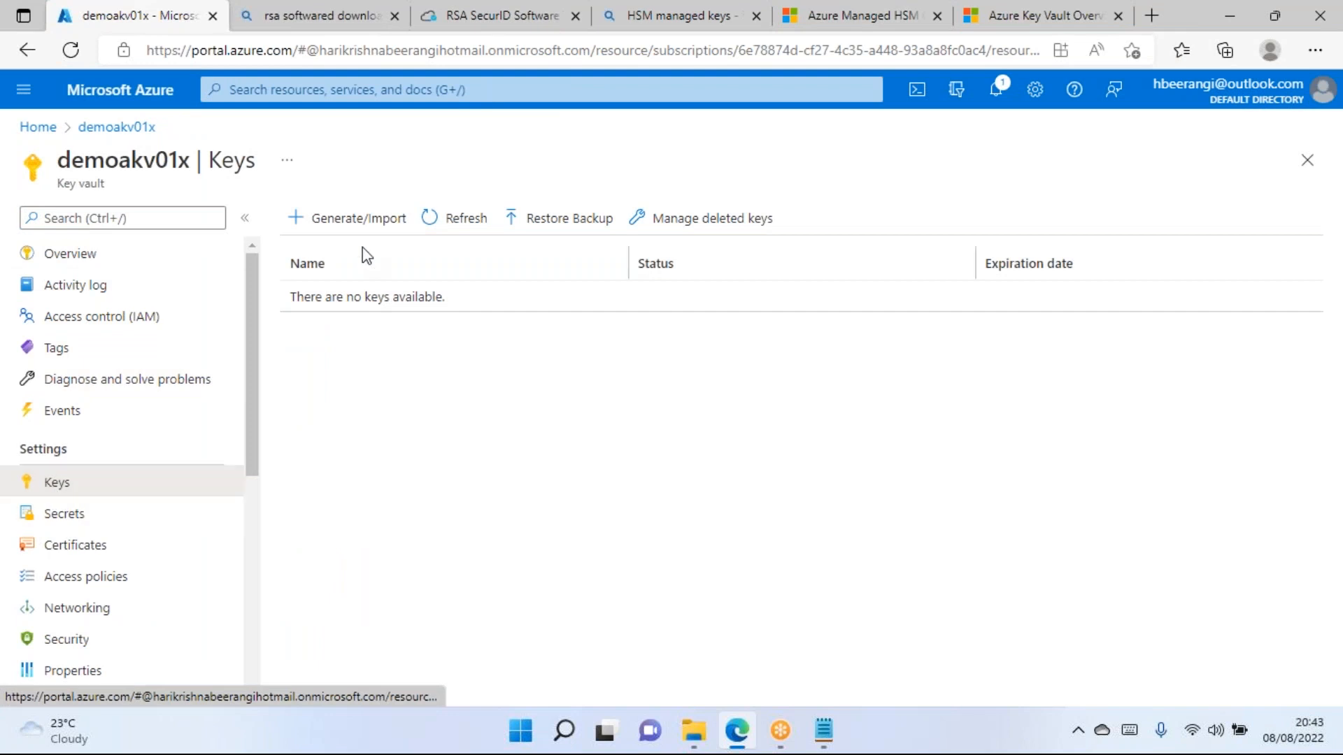
pyautogui.click(359, 219)
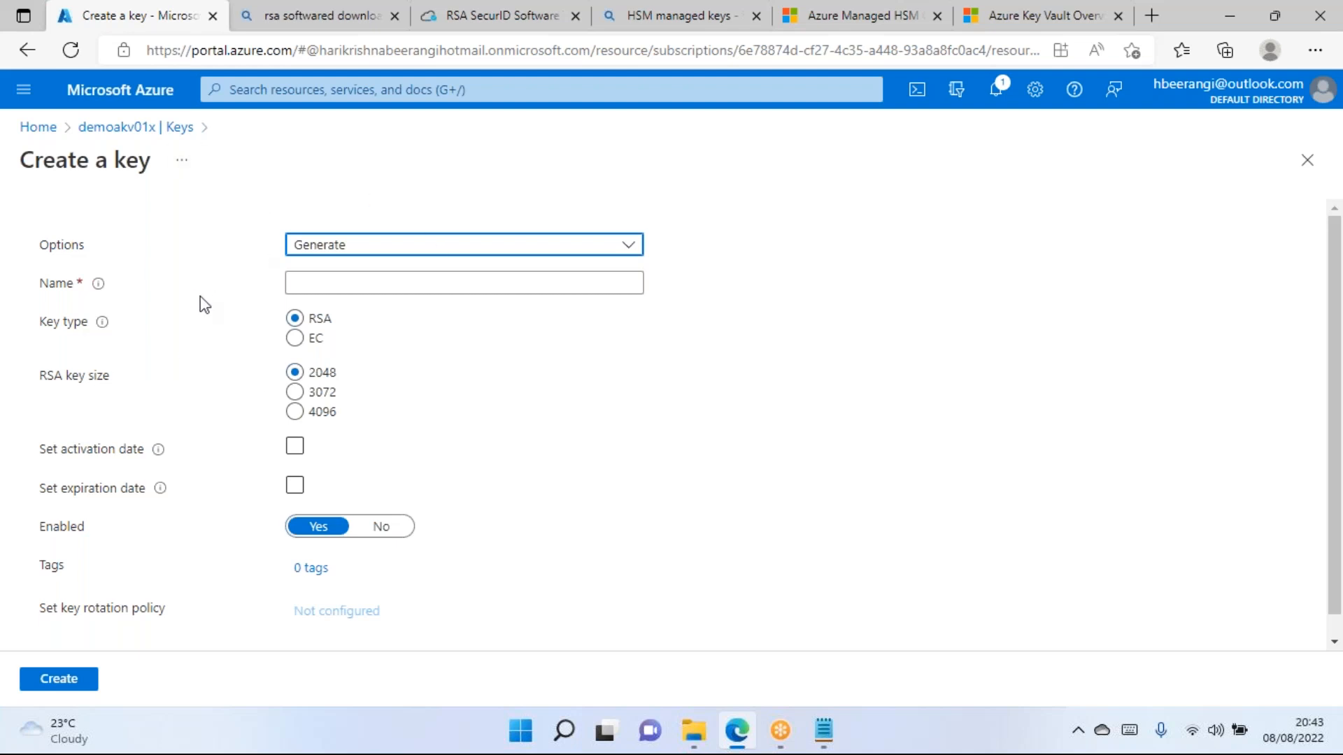
pyautogui.click(351, 250)
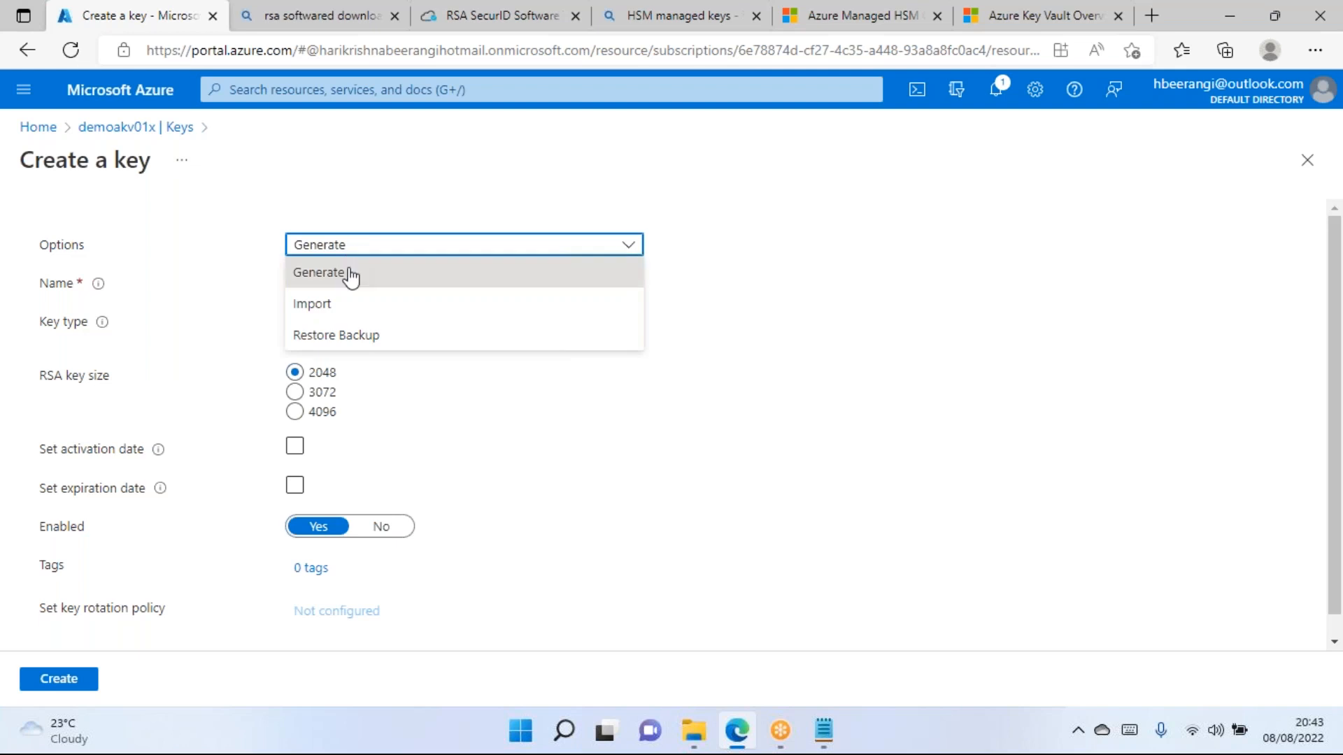
pyautogui.click(331, 314)
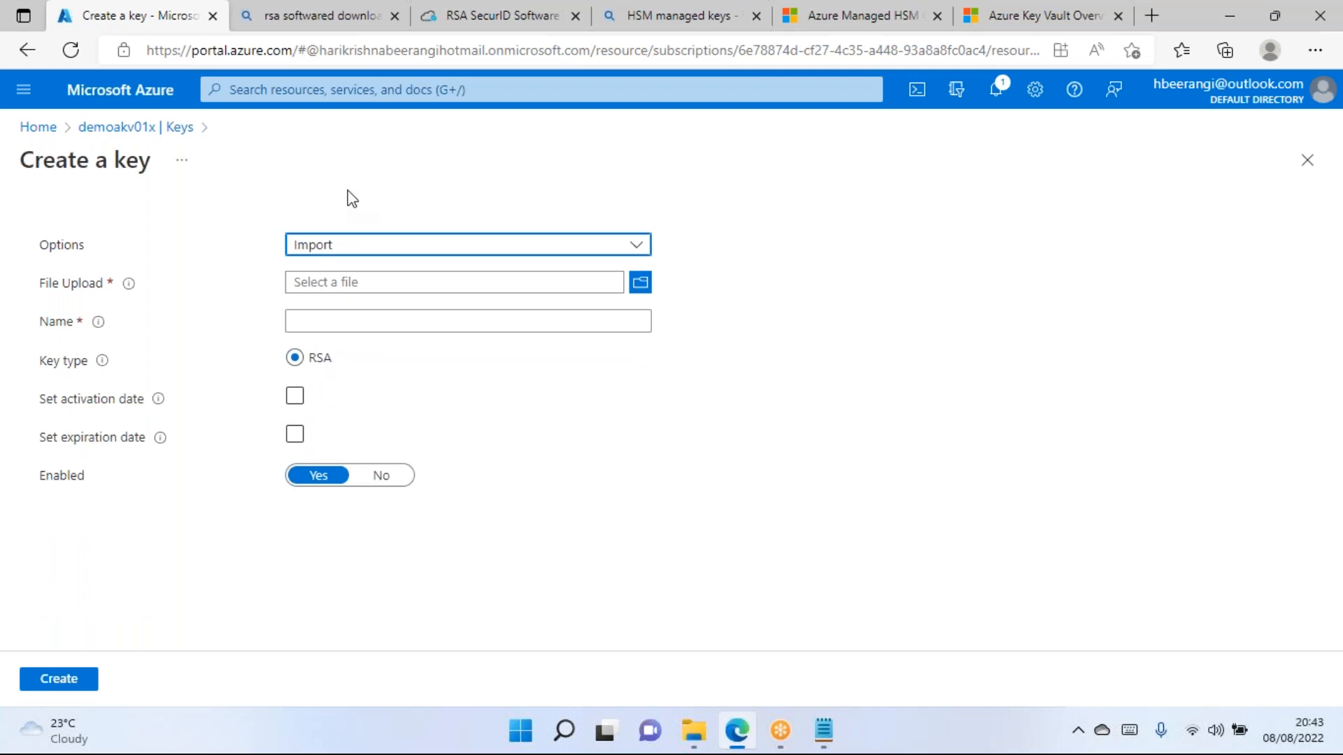
# Return to the RSA software search results and clear the search query.
pyautogui.click(322, 20)
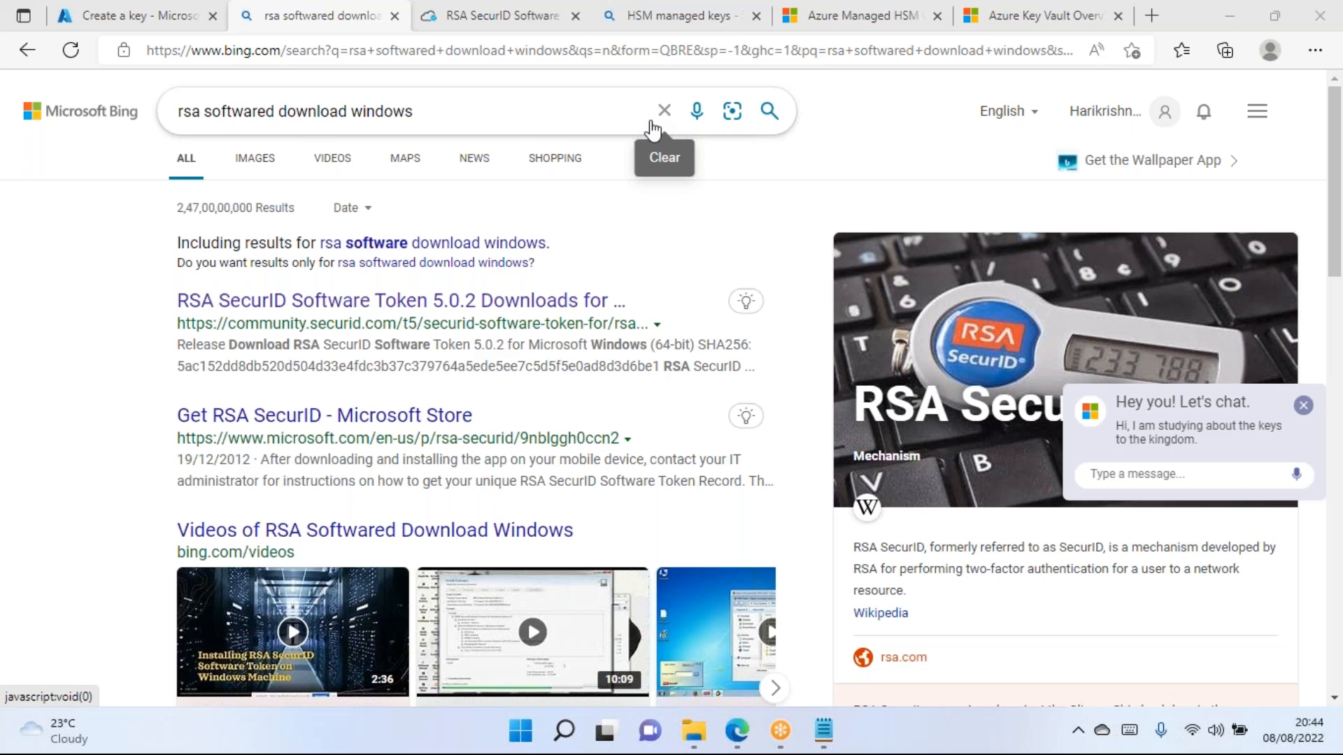
pyautogui.click(651, 124)
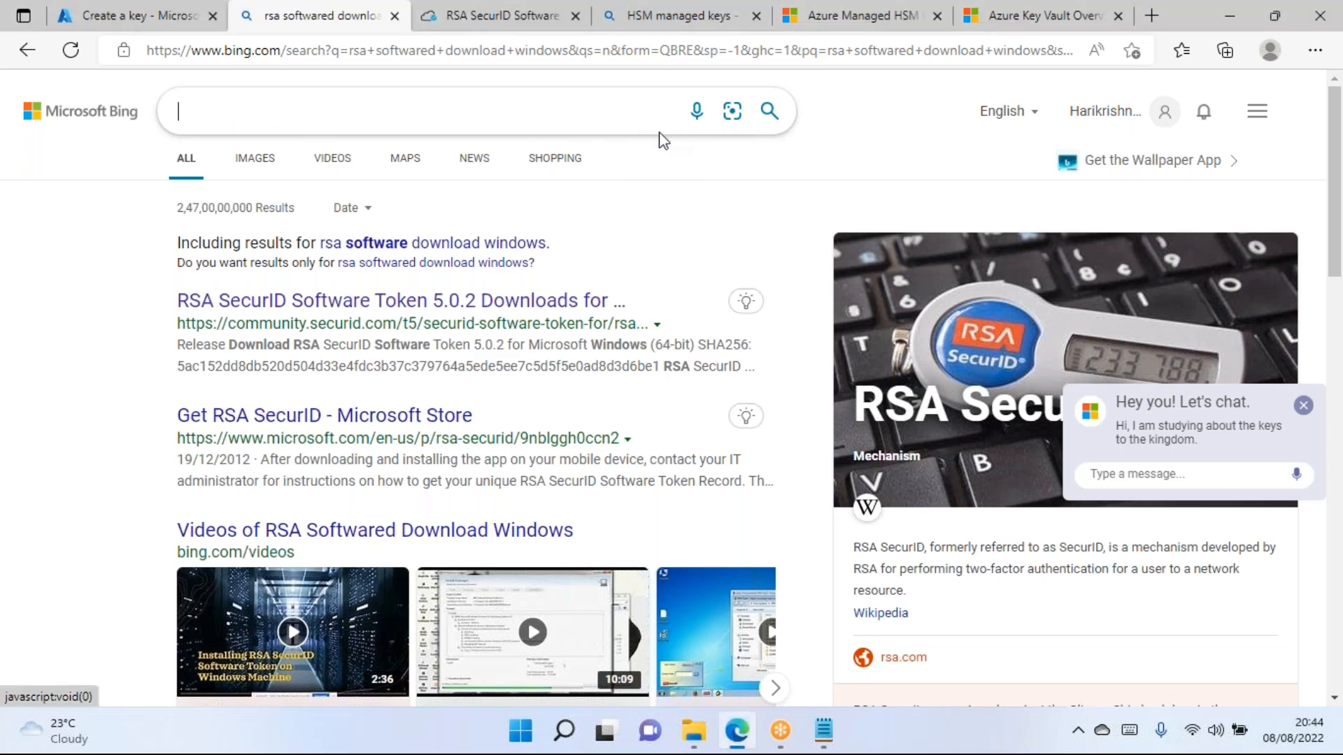
pyautogui.click(861, 123)
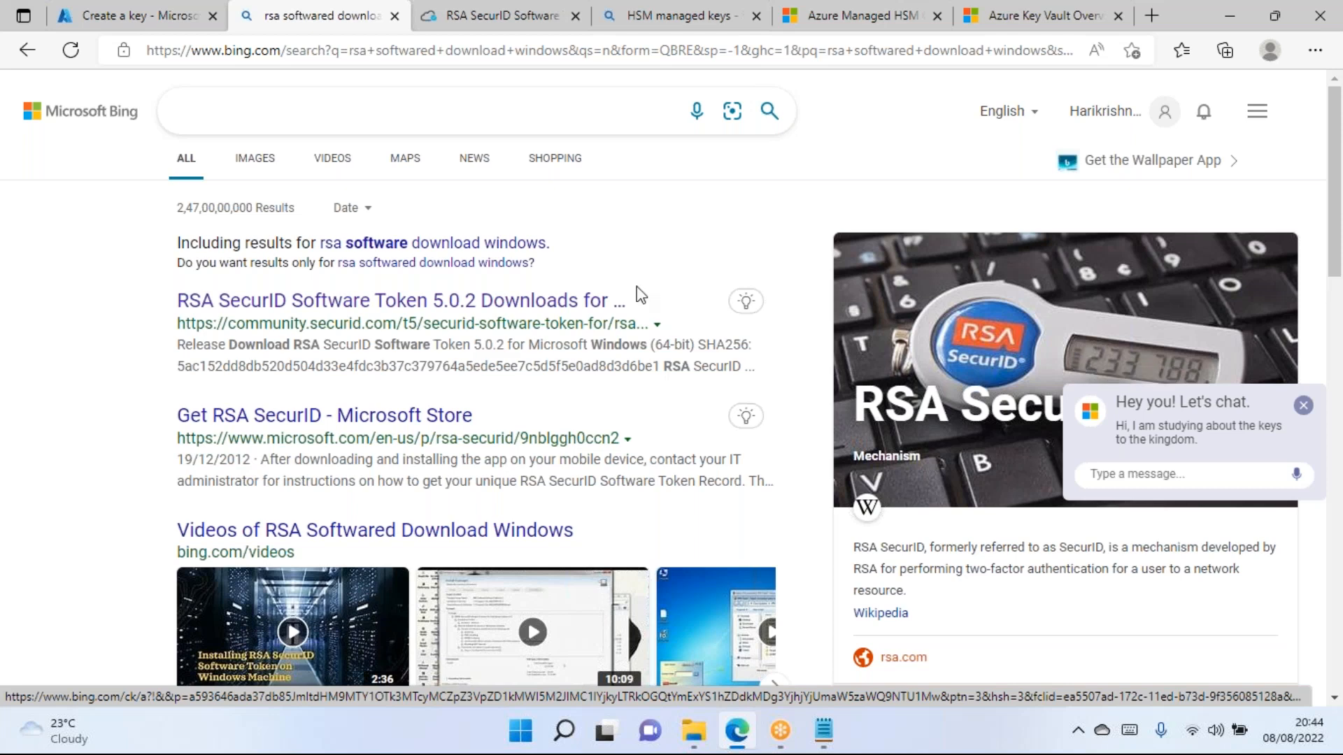
# Return to the key creation form in the Azure portal and set its creation option to Generate.
pyautogui.click(193, 6)
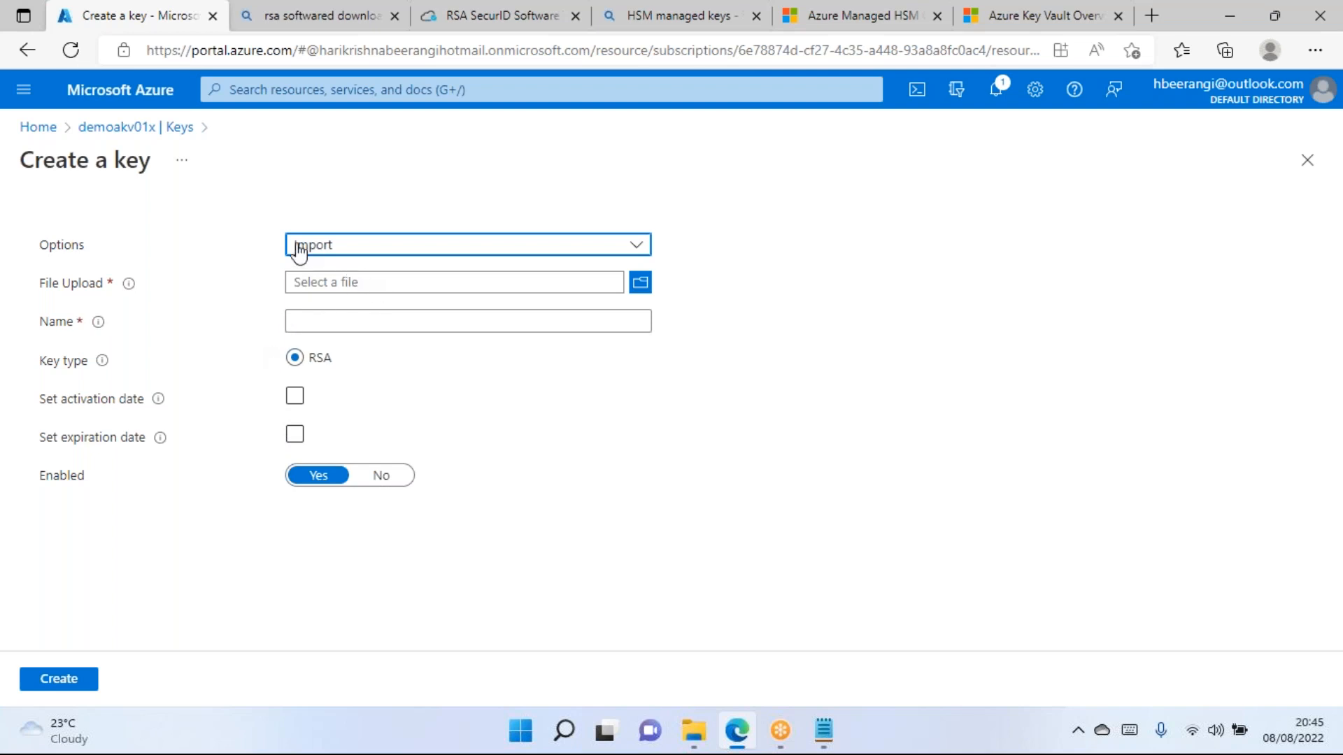
pyautogui.click(330, 252)
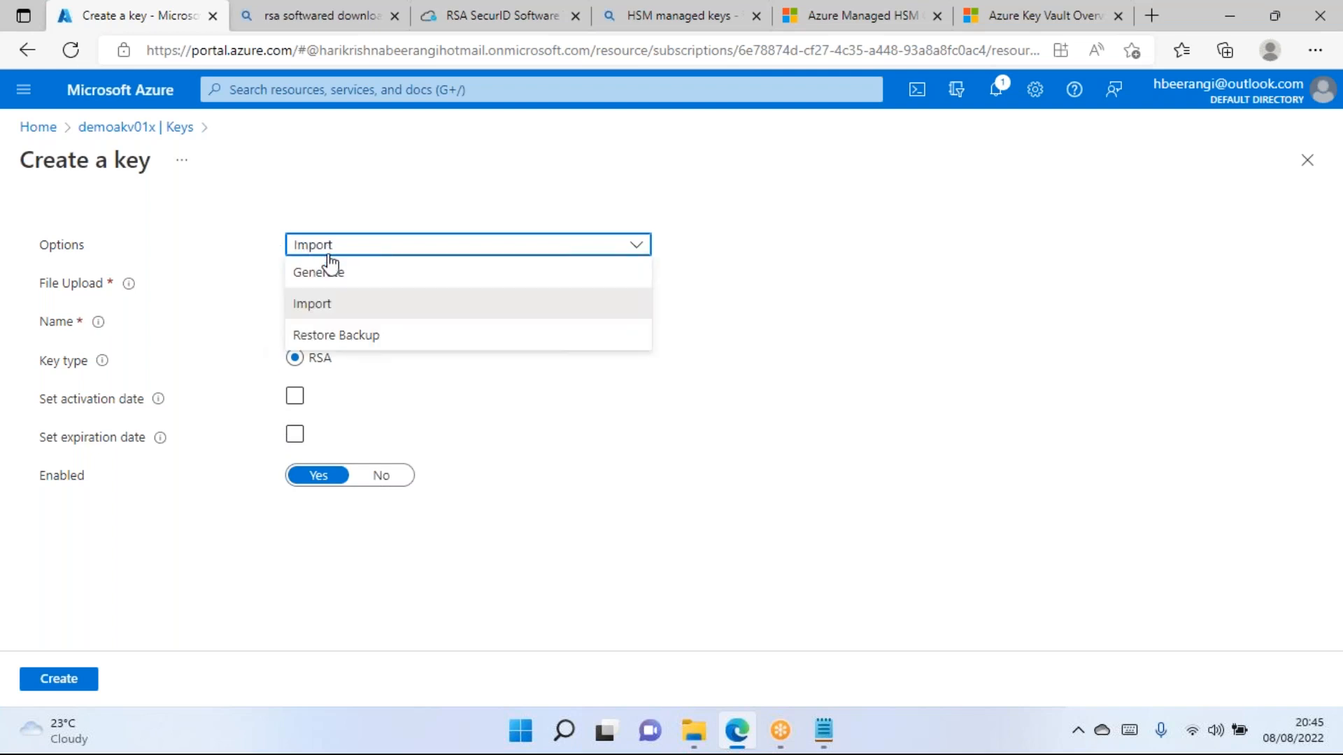
pyautogui.click(320, 276)
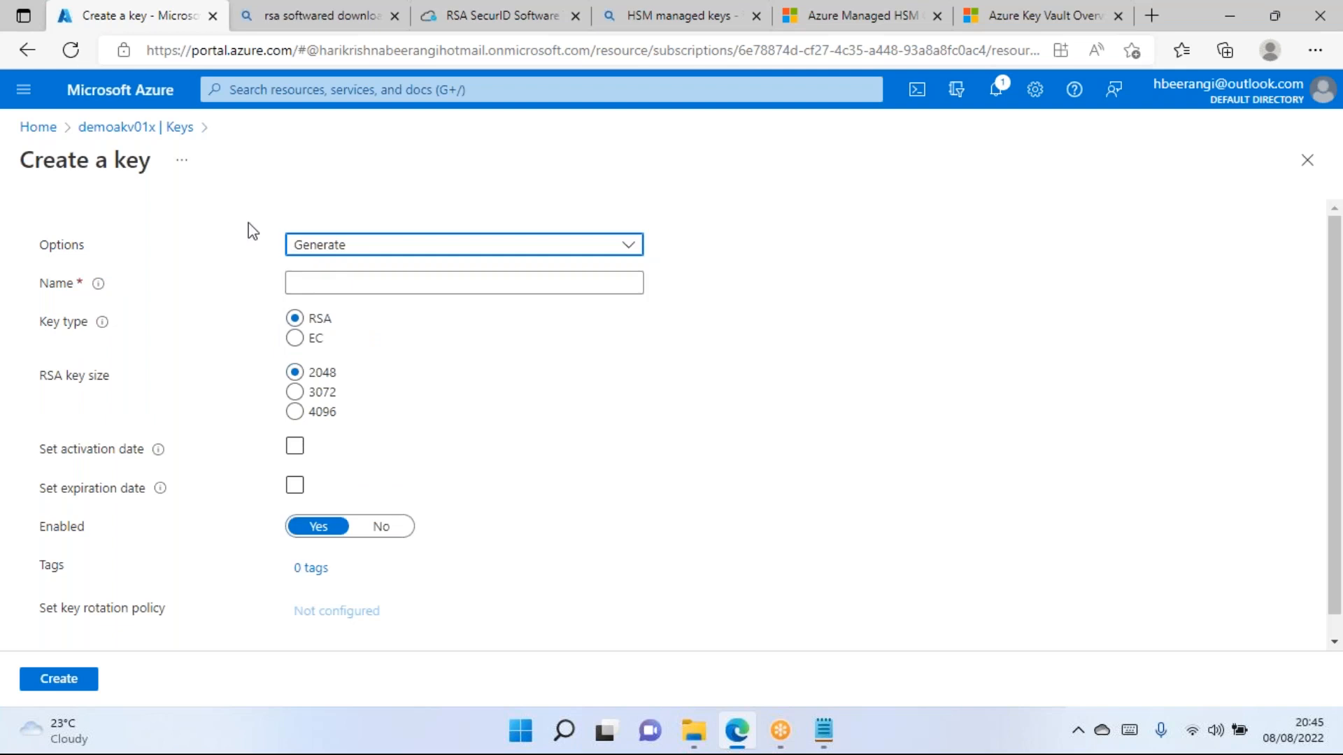
# Switch the key type to EC to view its elliptic curve options, and set the type back to RSA.
pyautogui.scroll(-1, 198, 468)
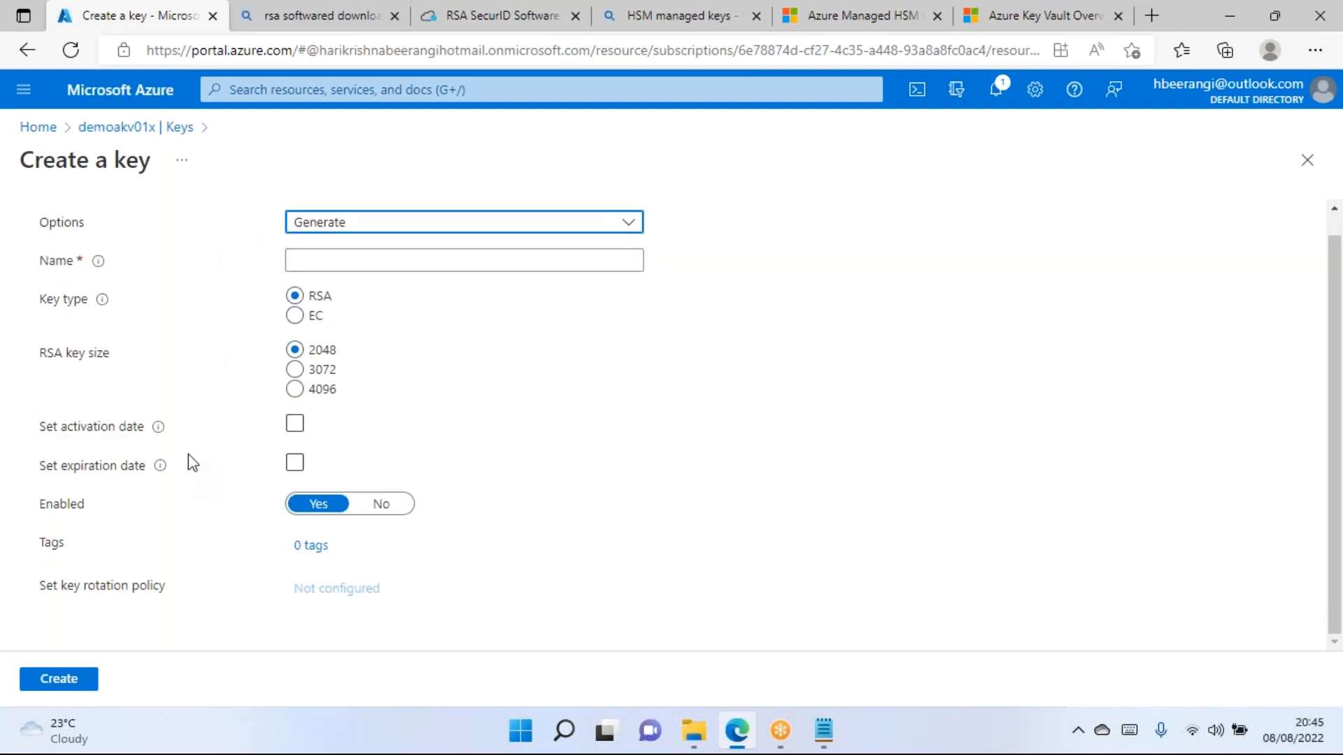
pyautogui.click(294, 316)
pyautogui.scroll(-1, 294, 315)
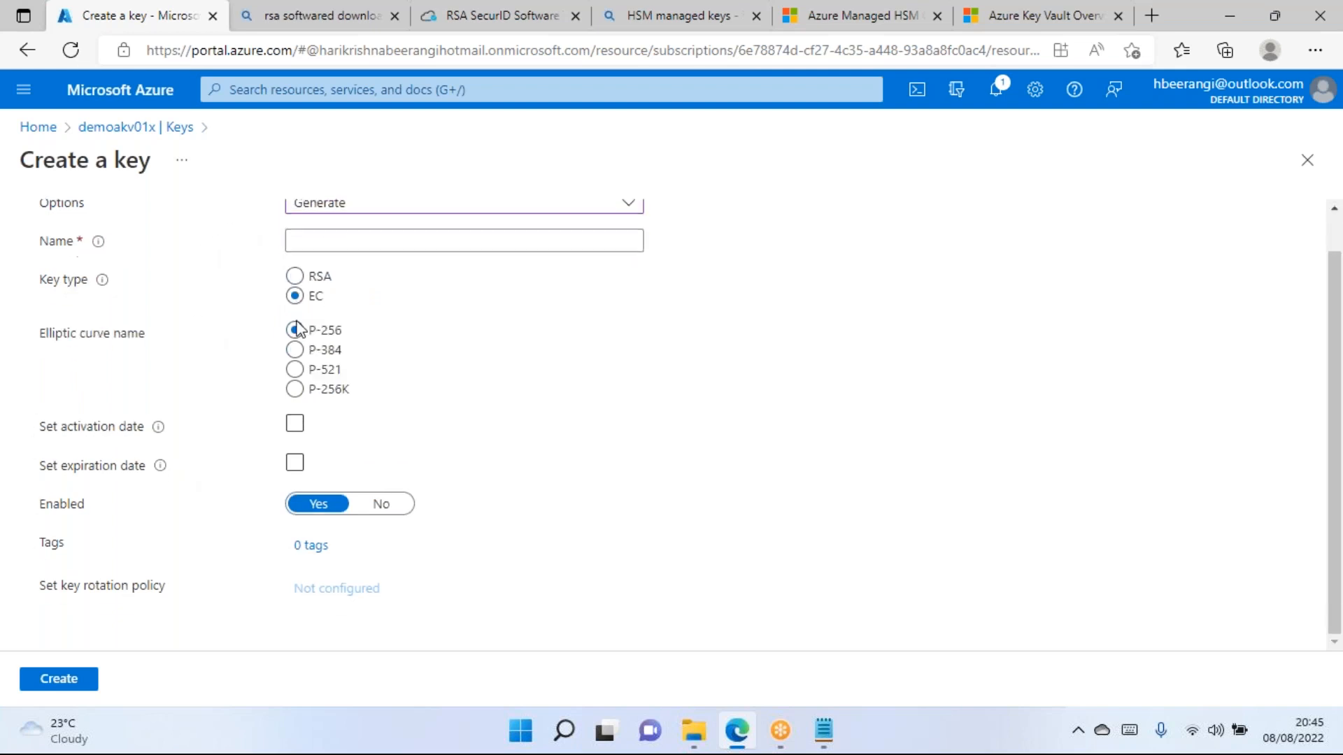
pyautogui.scroll(2, 294, 369)
pyautogui.click(295, 319)
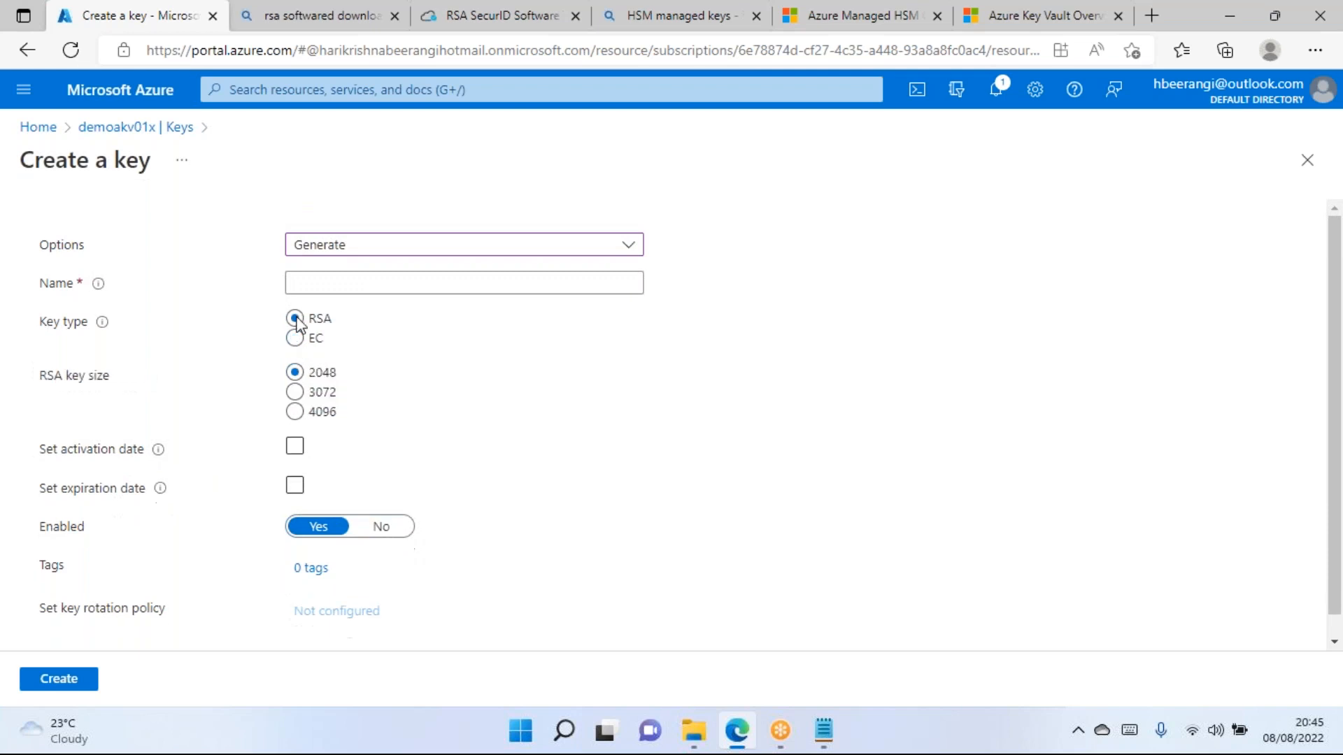
# Set the key type to EC and examine the elliptic curve name options.
pyautogui.click(313, 284)
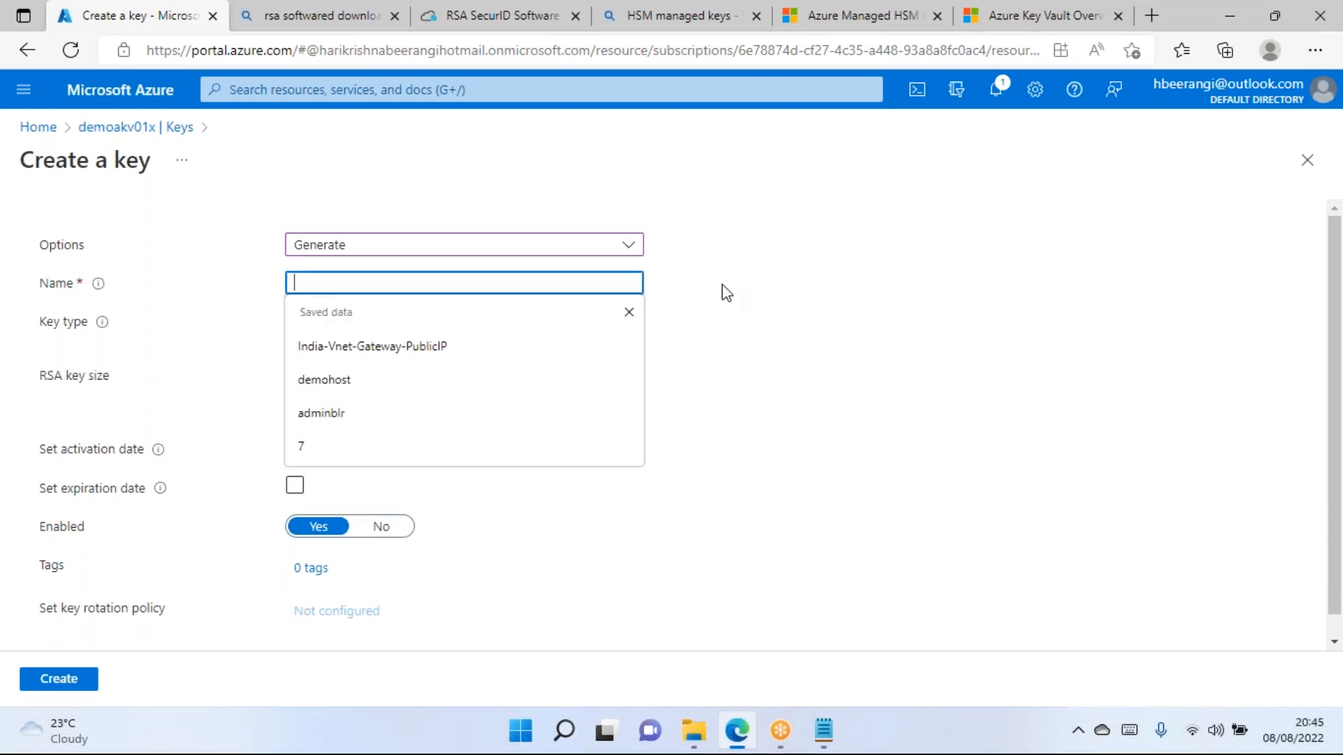
pyautogui.click(767, 364)
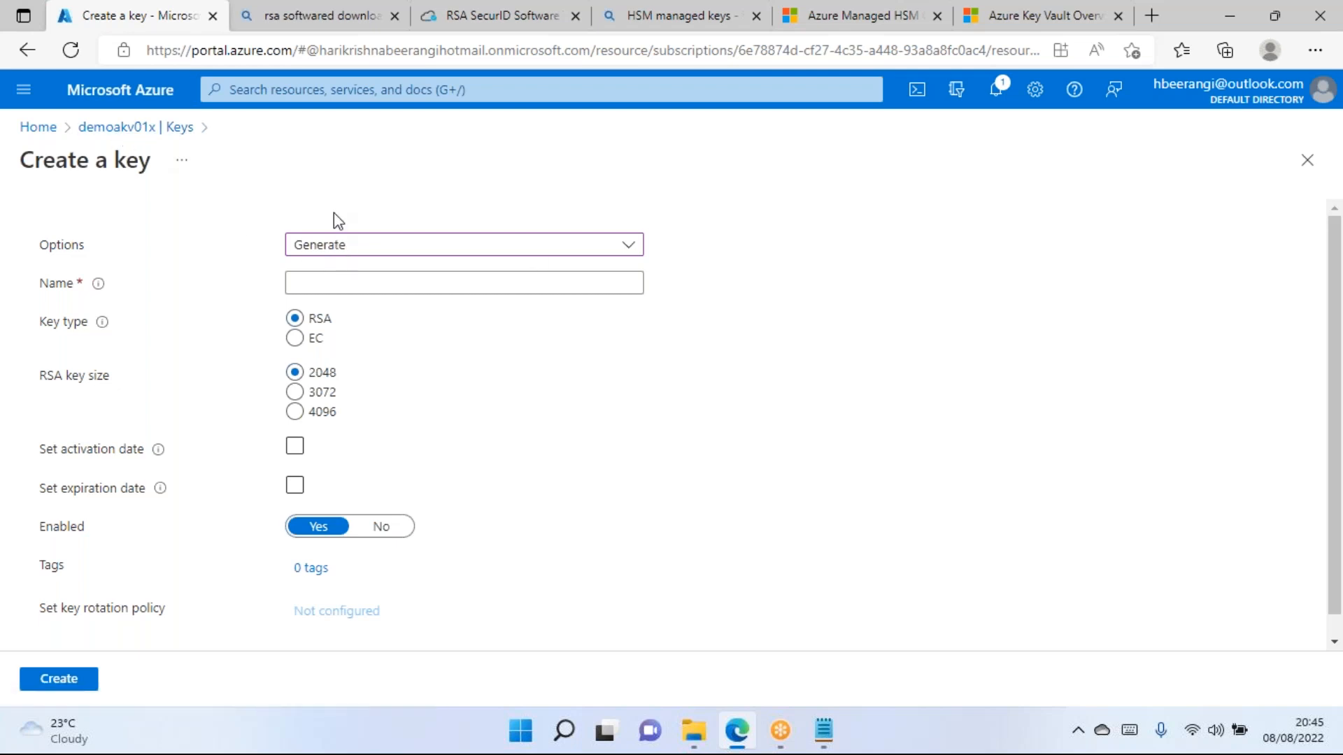
pyautogui.click(301, 340)
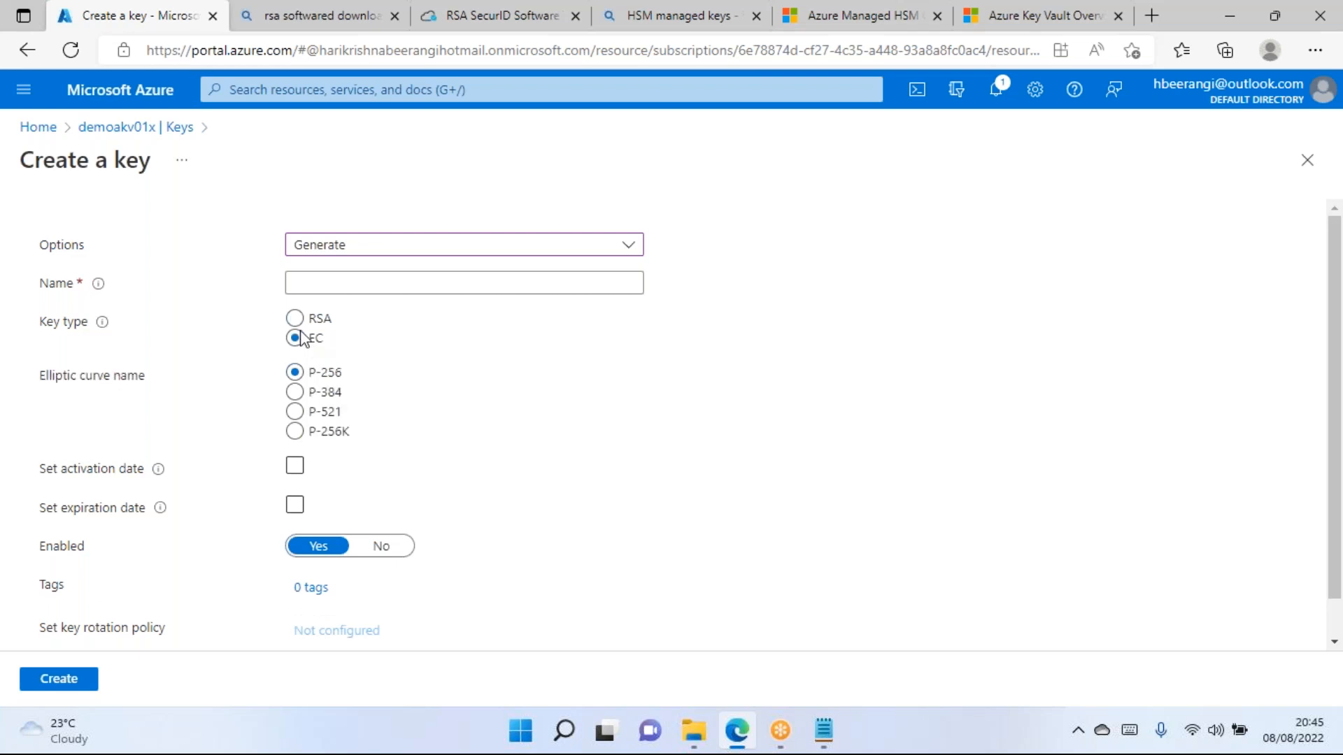
pyautogui.moveTo(203, 380); pyautogui.dragTo(6, 383)
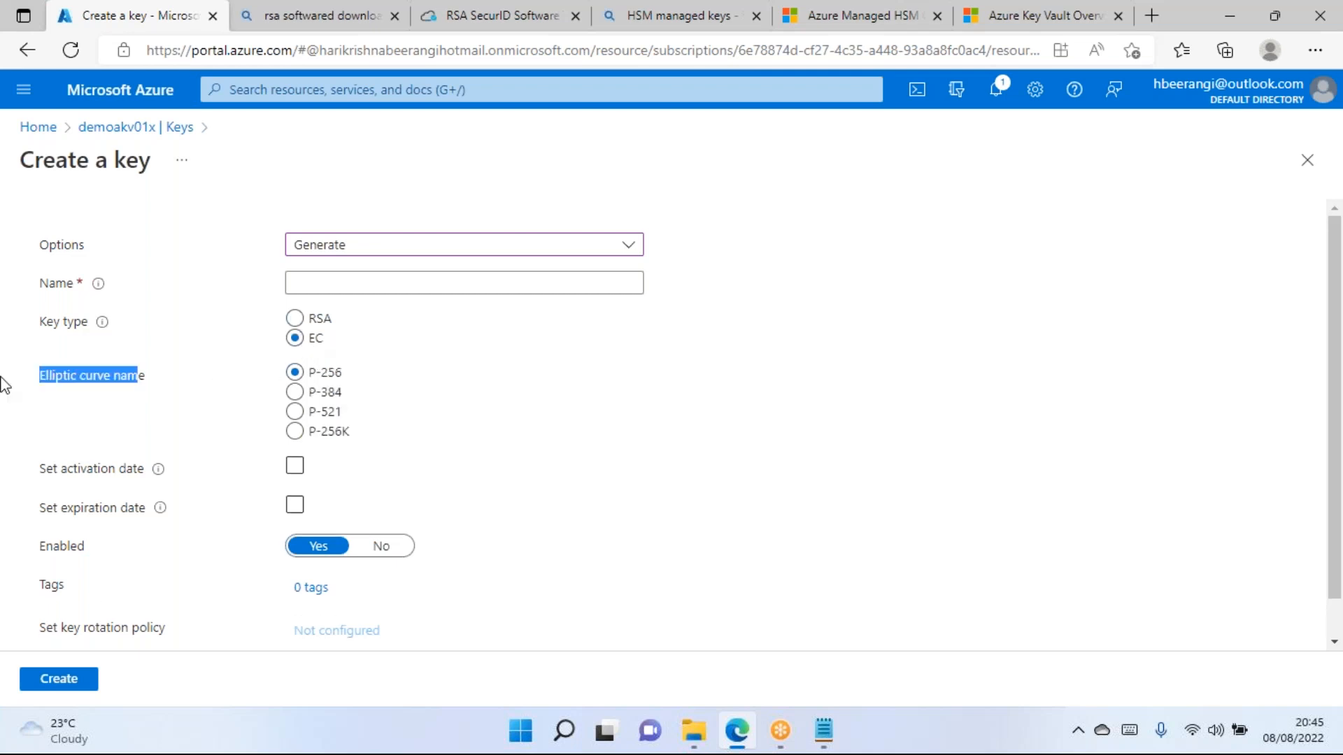
# Switch to the Bing results page and search for "elliptic curve token".
pyautogui.click(314, 15)
pyautogui.click(347, 114)
pyautogui.write('el')
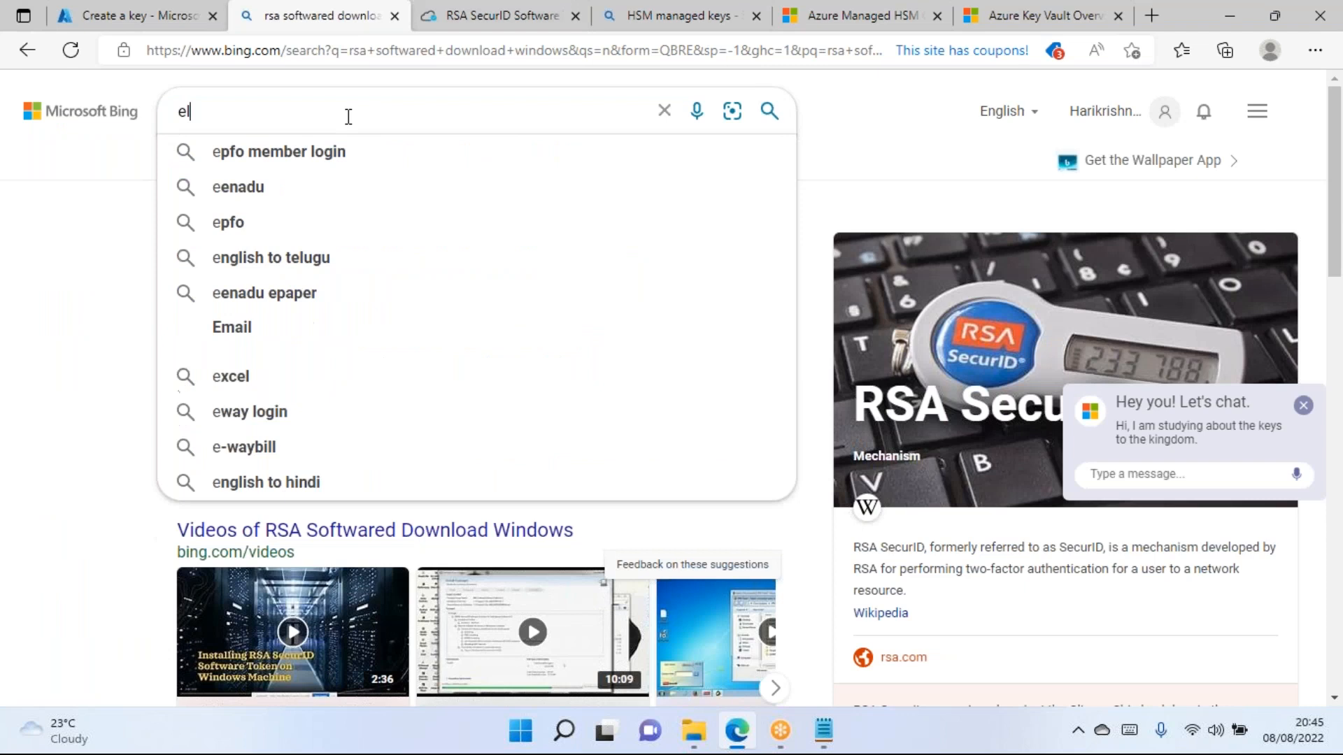
pyautogui.write('liptic curve')
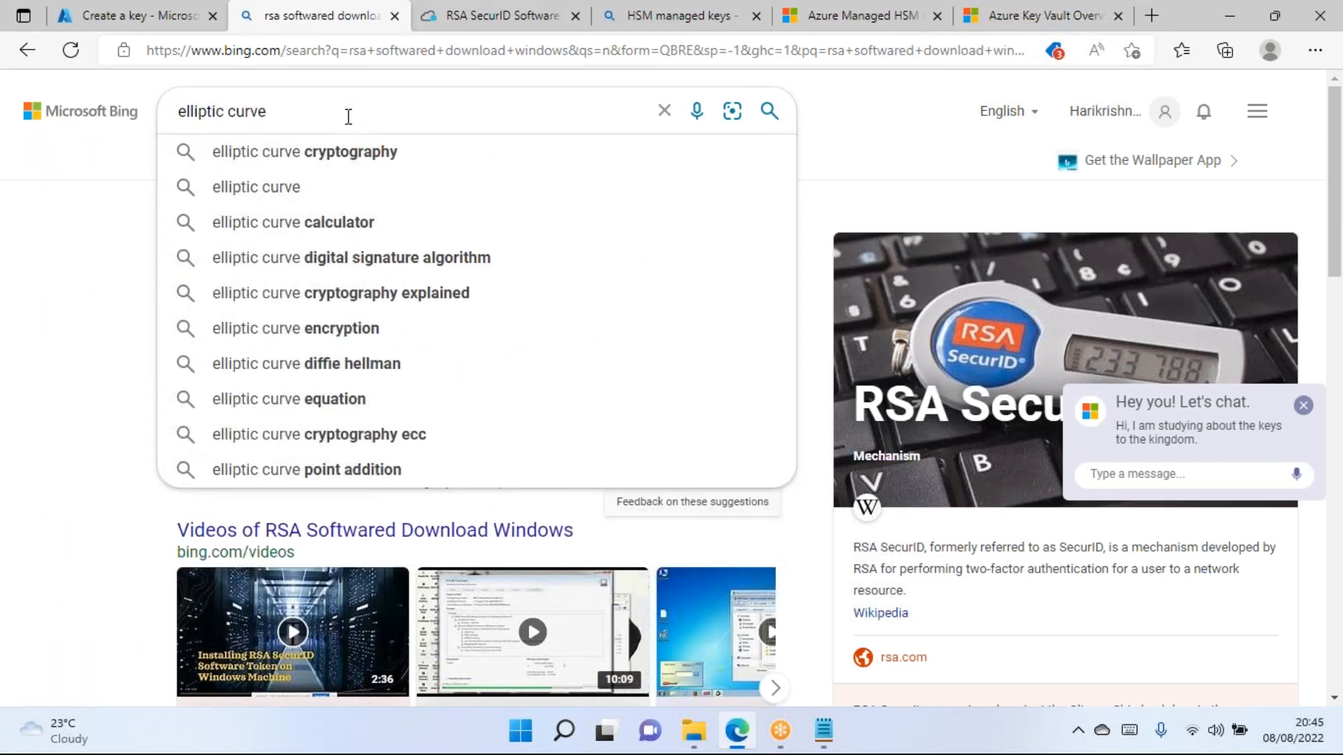
pyautogui.write(' token')
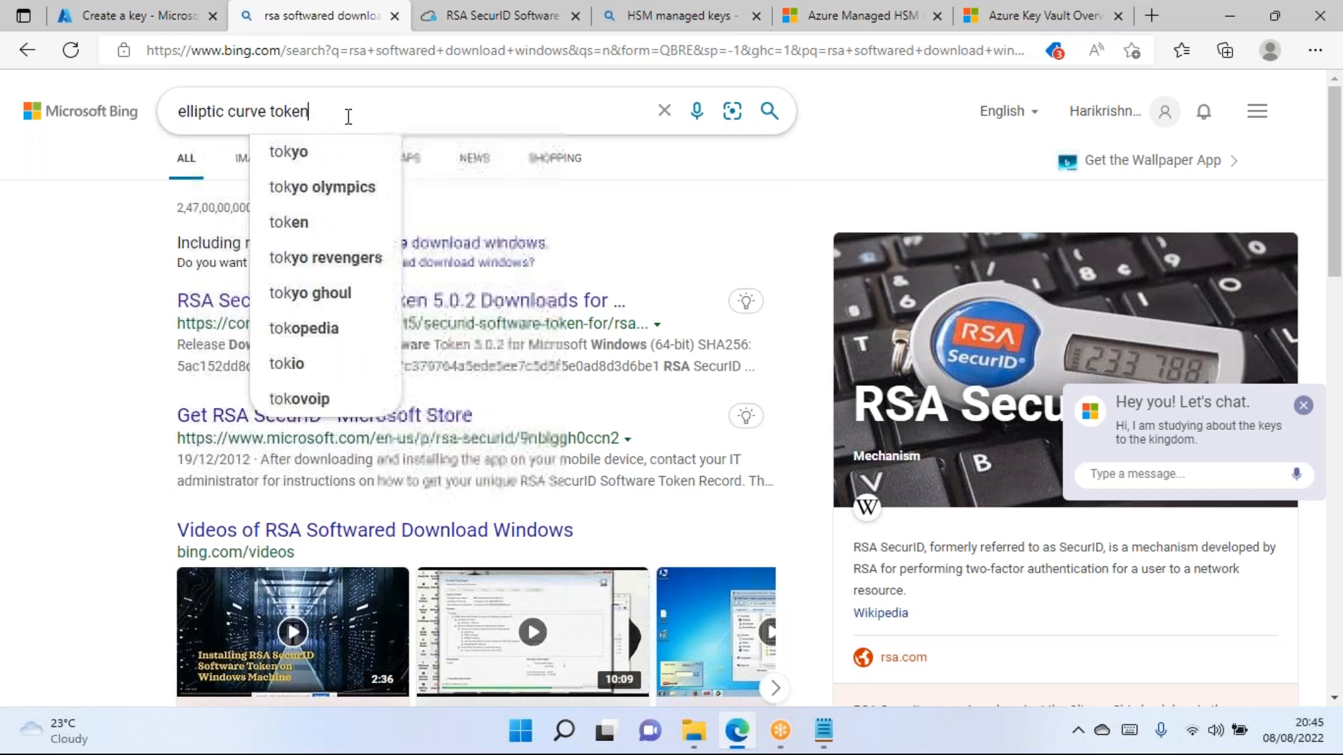
pyautogui.press('Return')
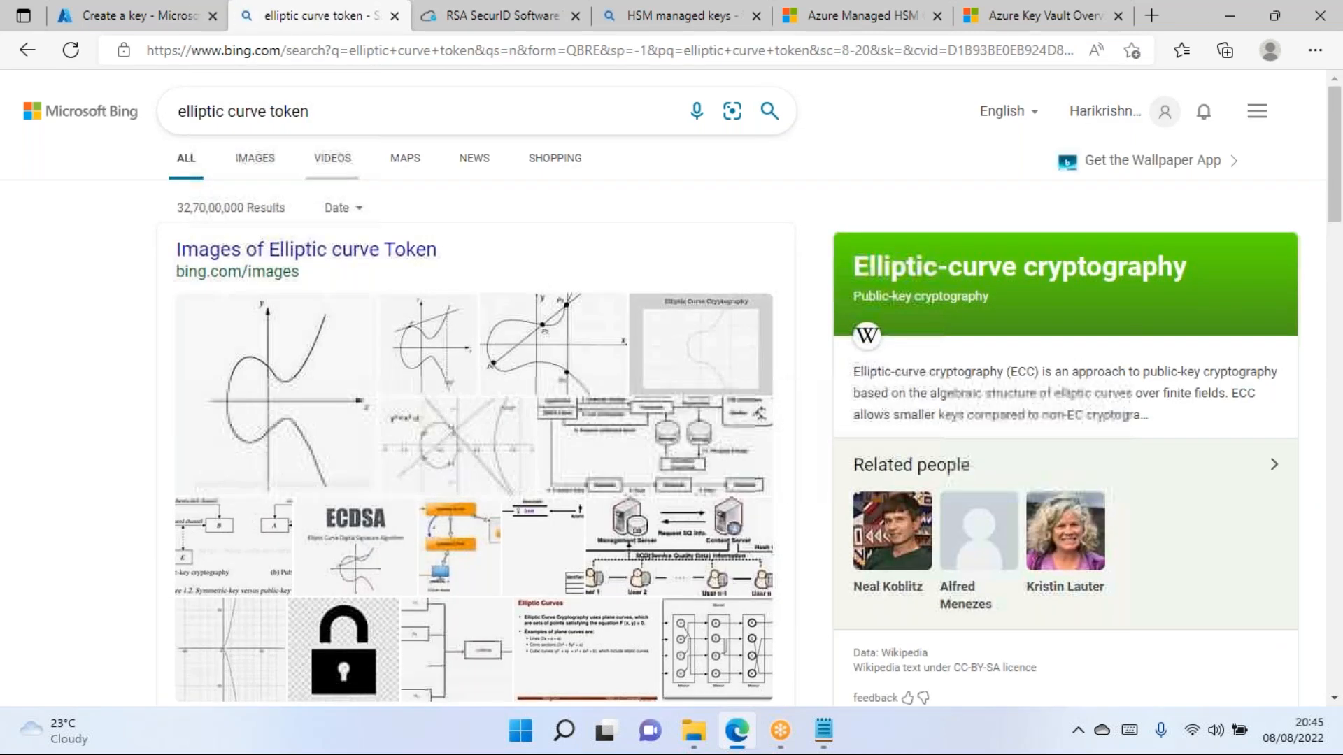
# View the image results for elliptic curve token, then return to all results and examine the Elliptic-curve cryptography summary.
pyautogui.click(243, 162)
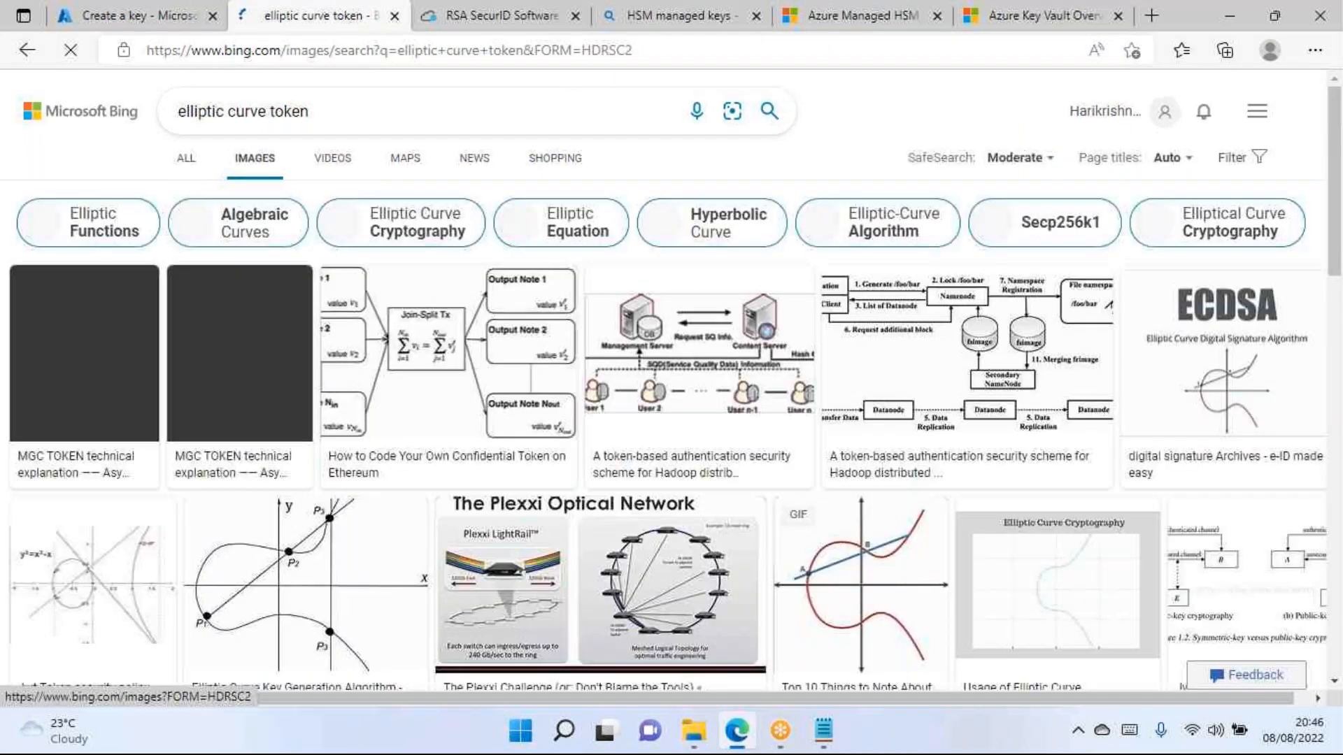
pyautogui.click(27, 49)
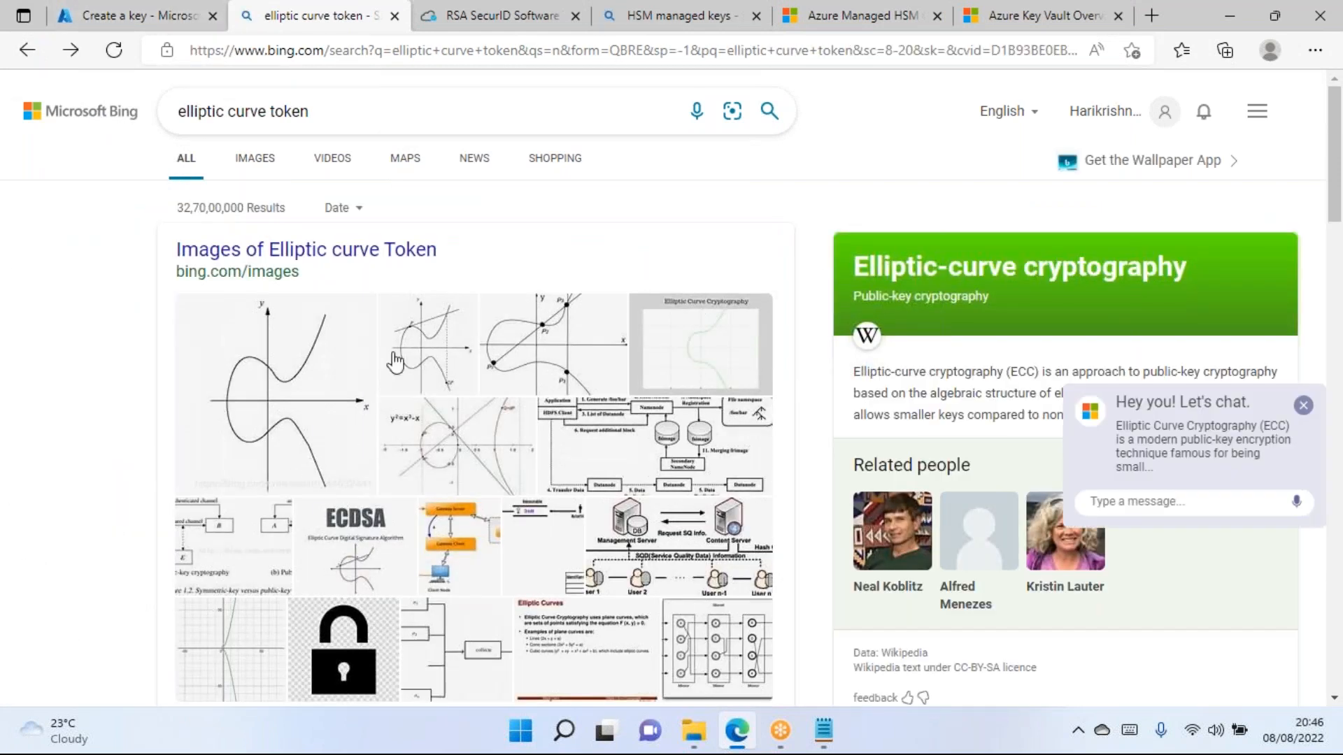
pyautogui.moveTo(924, 265); pyautogui.dragTo(1148, 268)
pyautogui.click(1054, 268)
pyautogui.click(1102, 294)
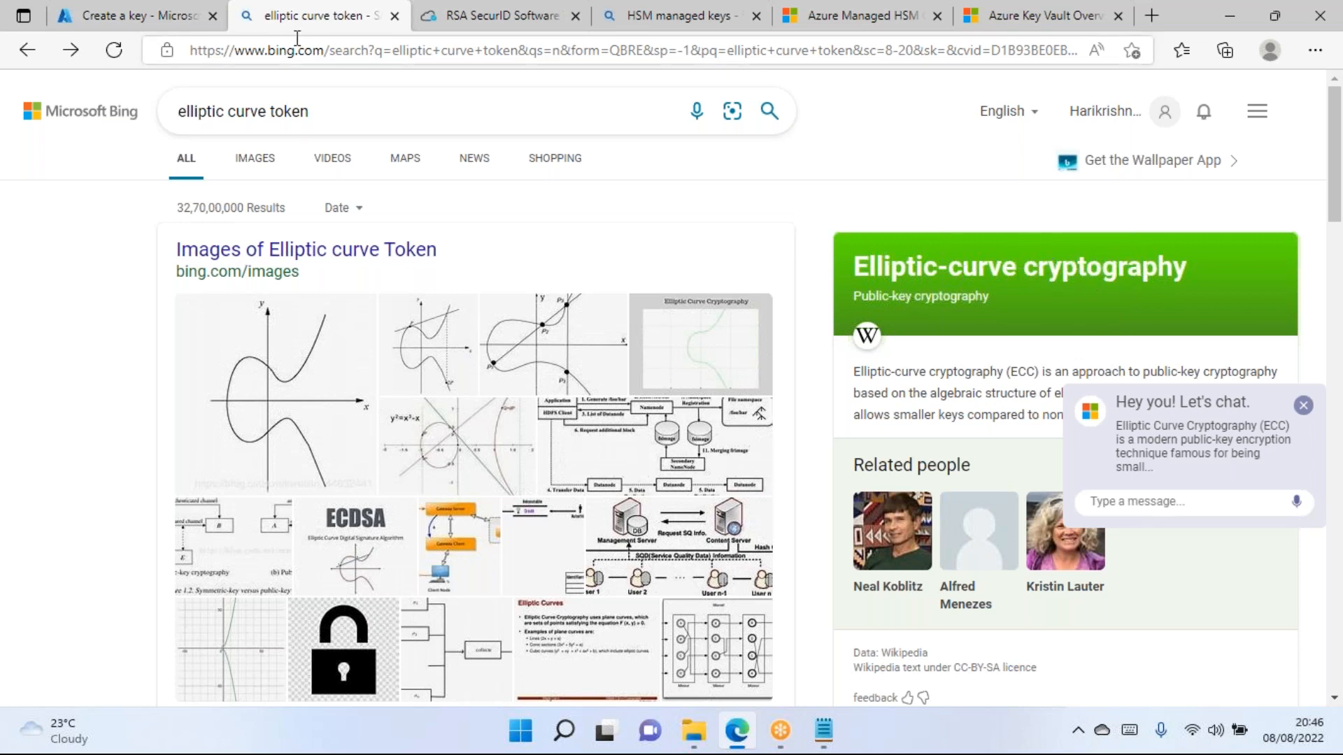
# Return to the key creation form in the Azure portal and set the key type back to RSA.
pyautogui.hotkey('ctrl', 'shift', 'Tab')
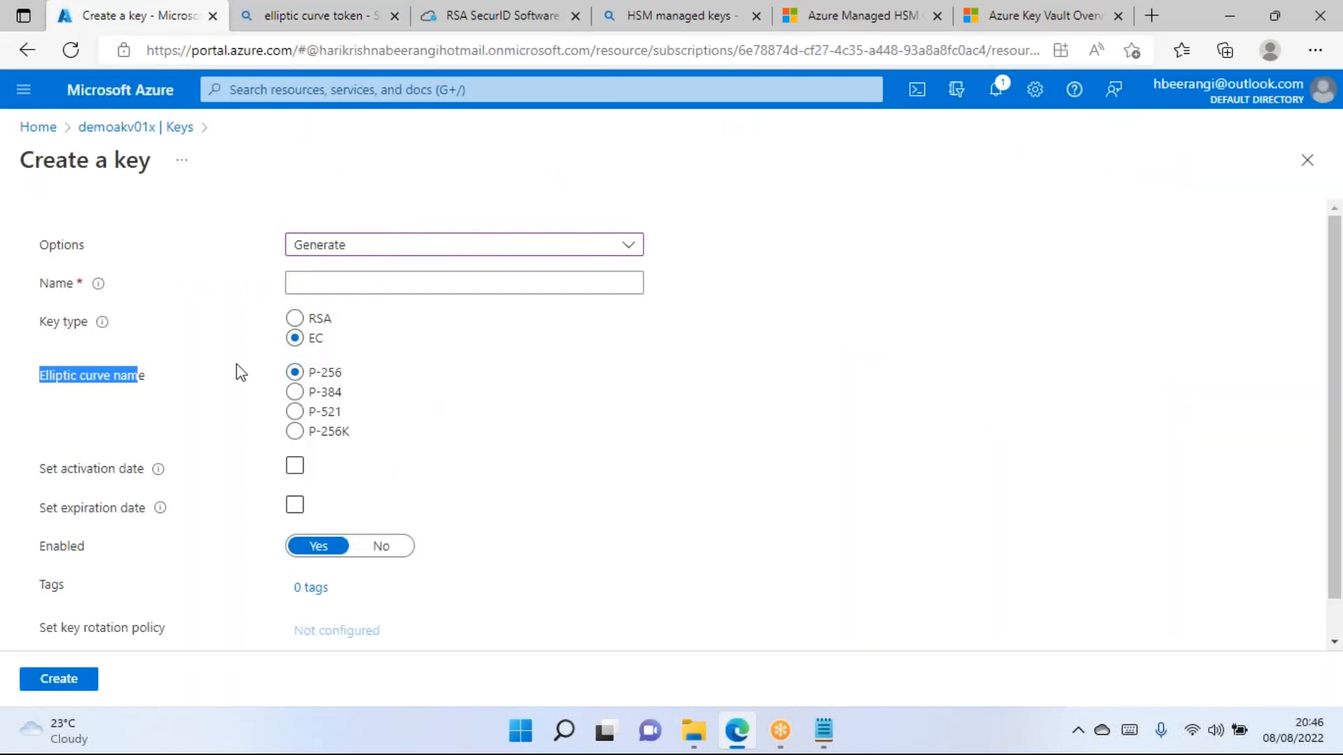
pyautogui.click(124, 378)
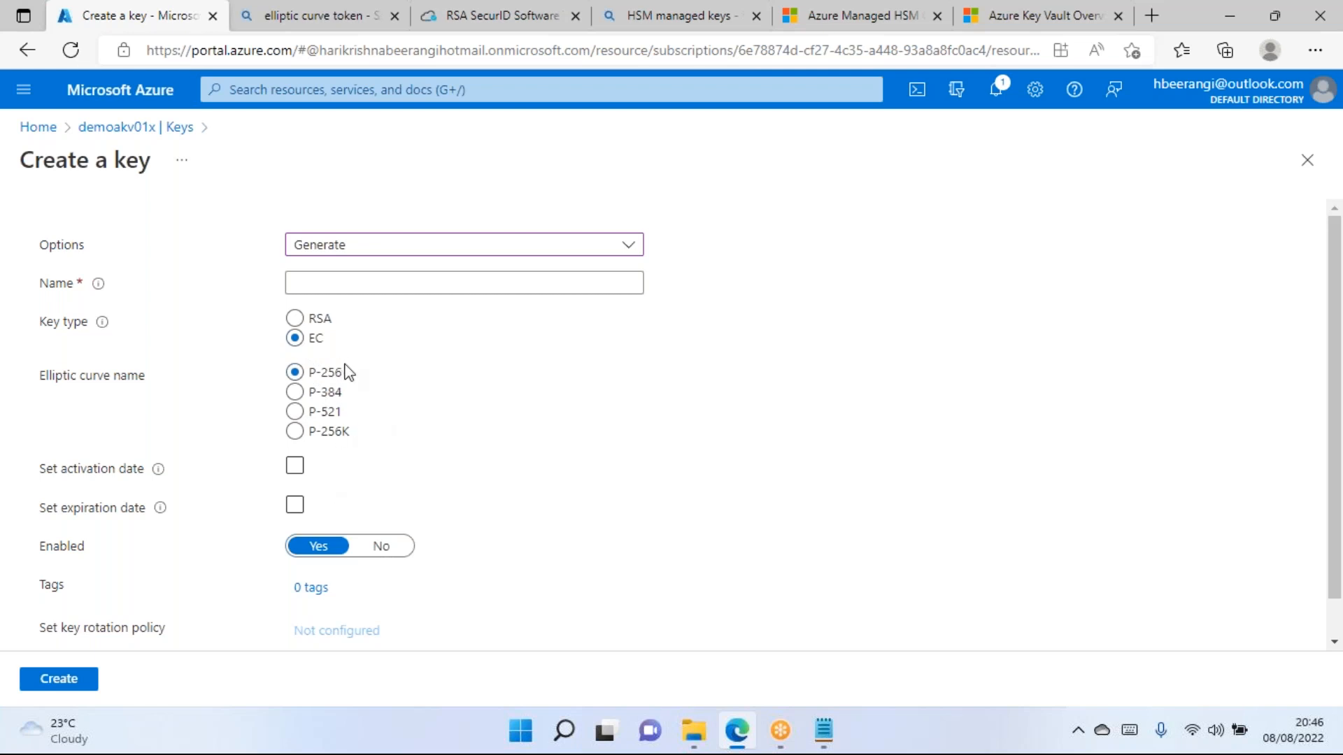
pyautogui.click(295, 319)
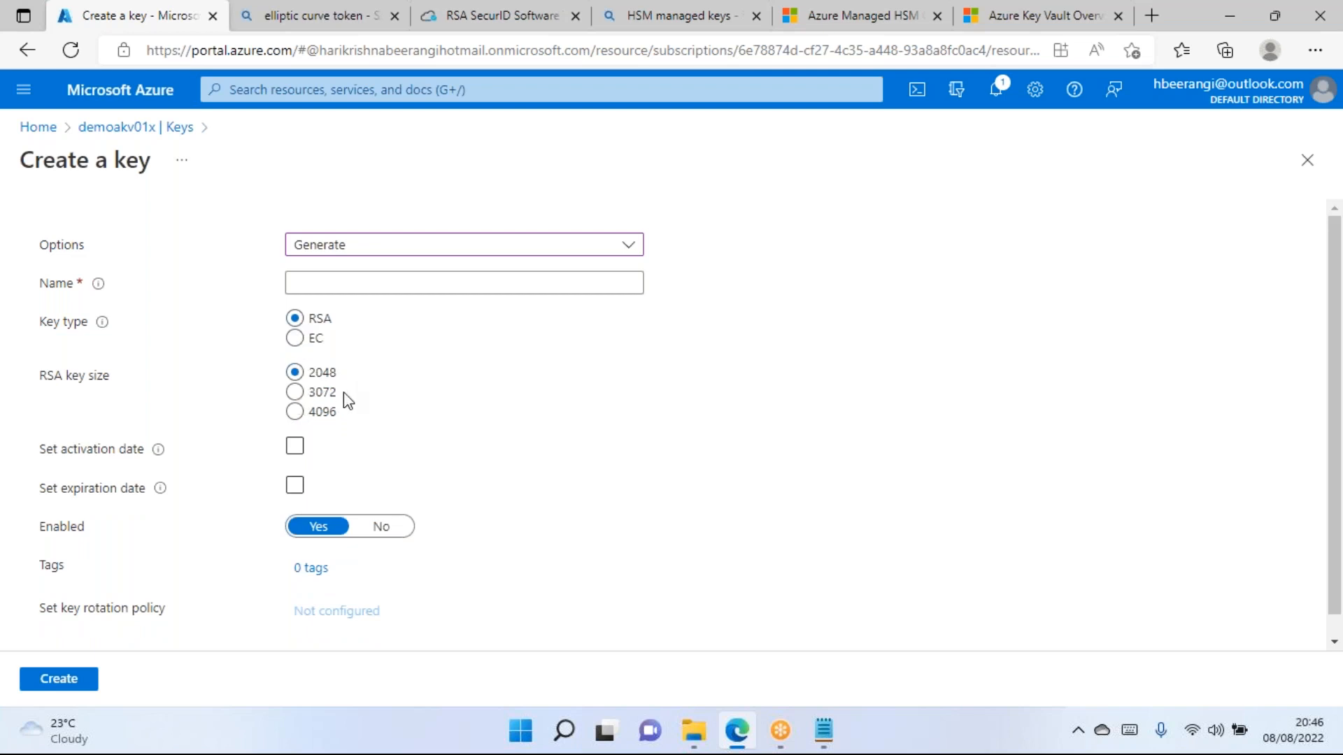
# Review the remaining key options and leave the form for demoakv01x's keys list without creating a key.
pyautogui.scroll(-1, 332, 391)
pyautogui.scroll(1, 461, 420)
pyautogui.scroll(-1, 243, 514)
pyautogui.scroll(1, 237, 380)
pyautogui.click(120, 133)
pyautogui.click(766, 156)
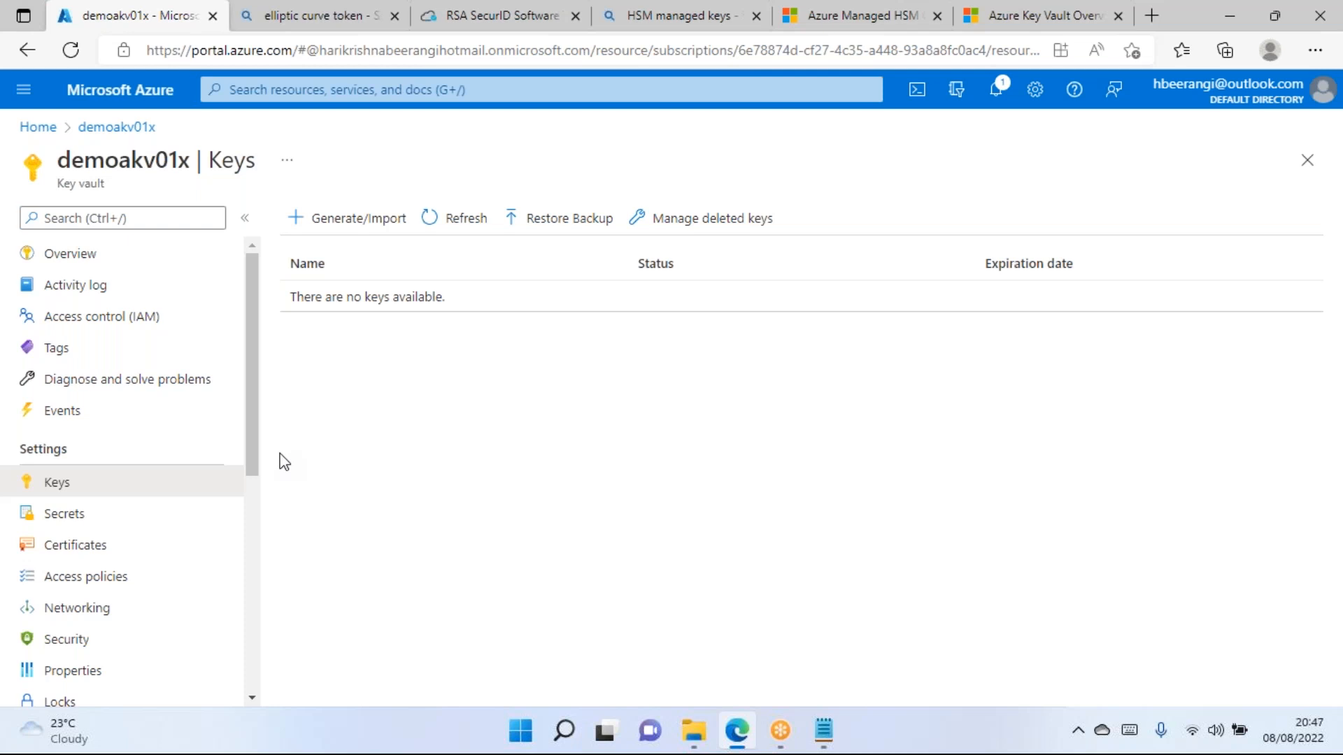
# Open demoakv01x's secrets, view the versions of the superadmin secret, and return to the secrets list.
pyautogui.click(104, 525)
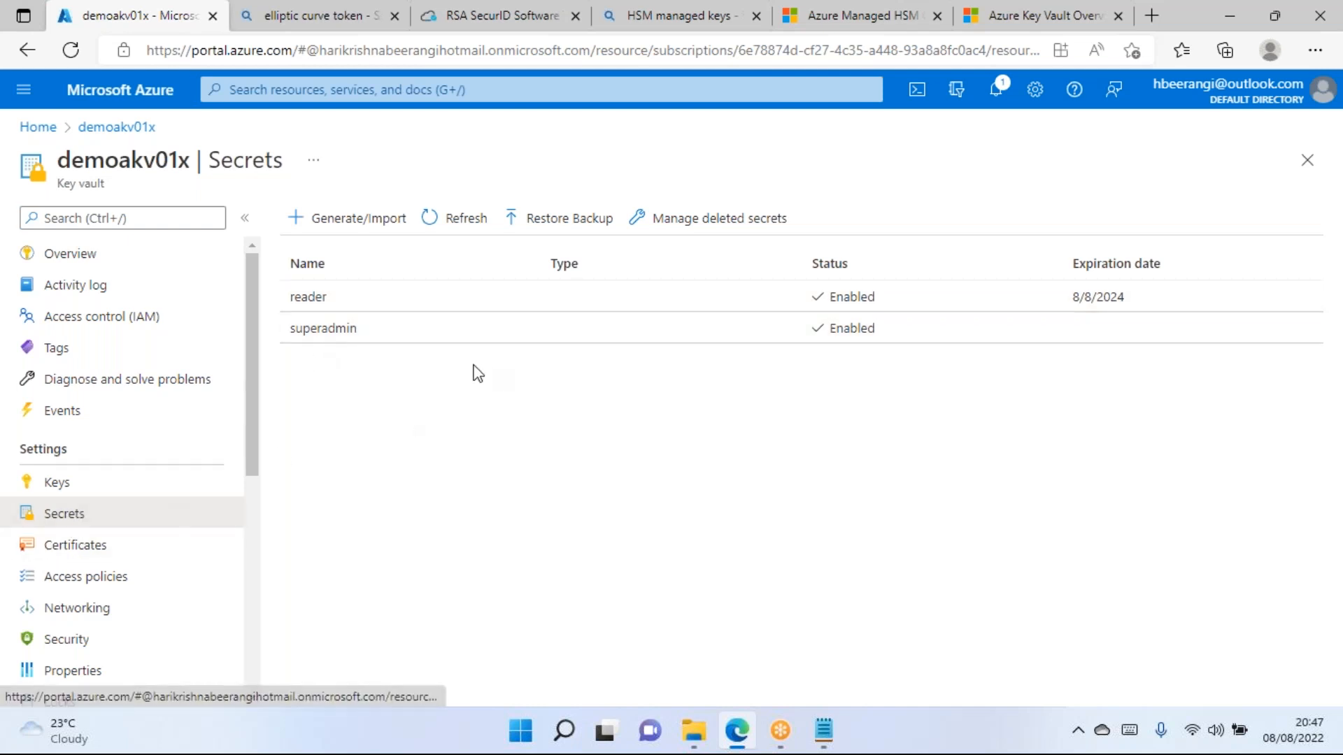
pyautogui.doubleClick(344, 338)
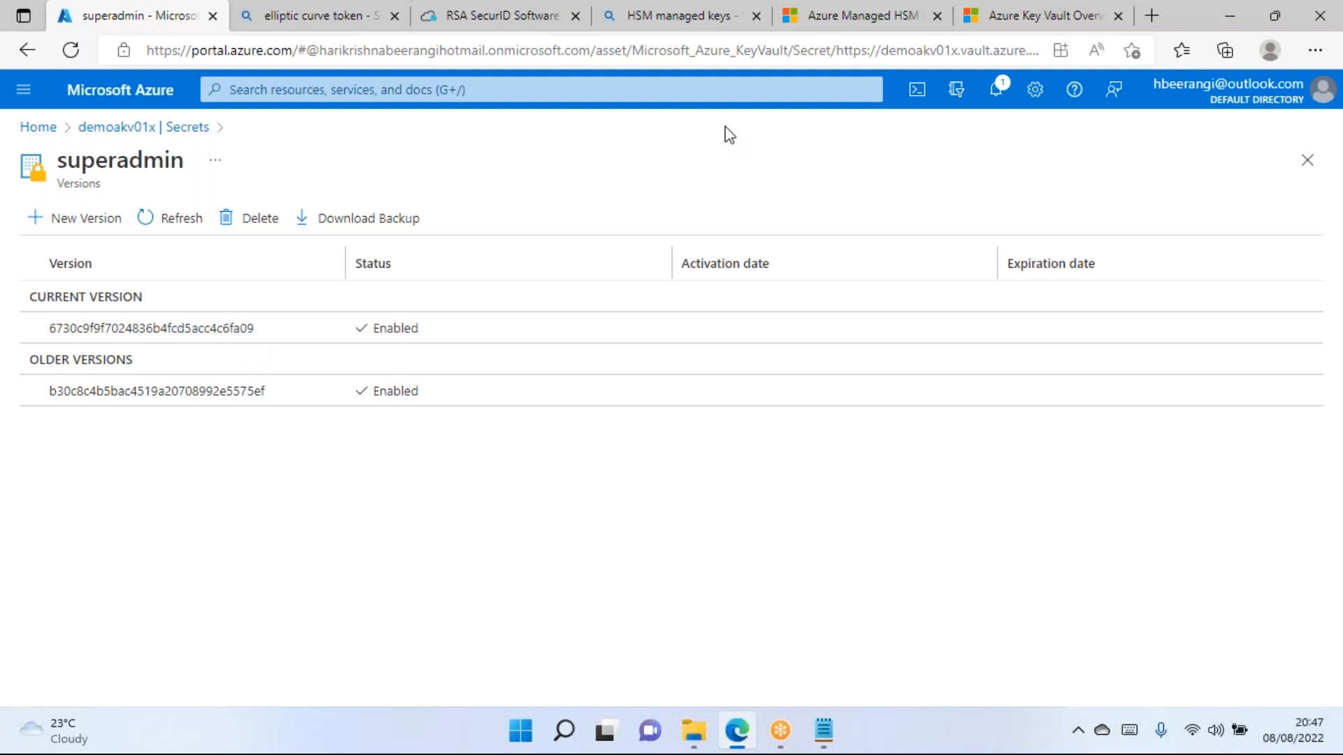
pyautogui.click(127, 128)
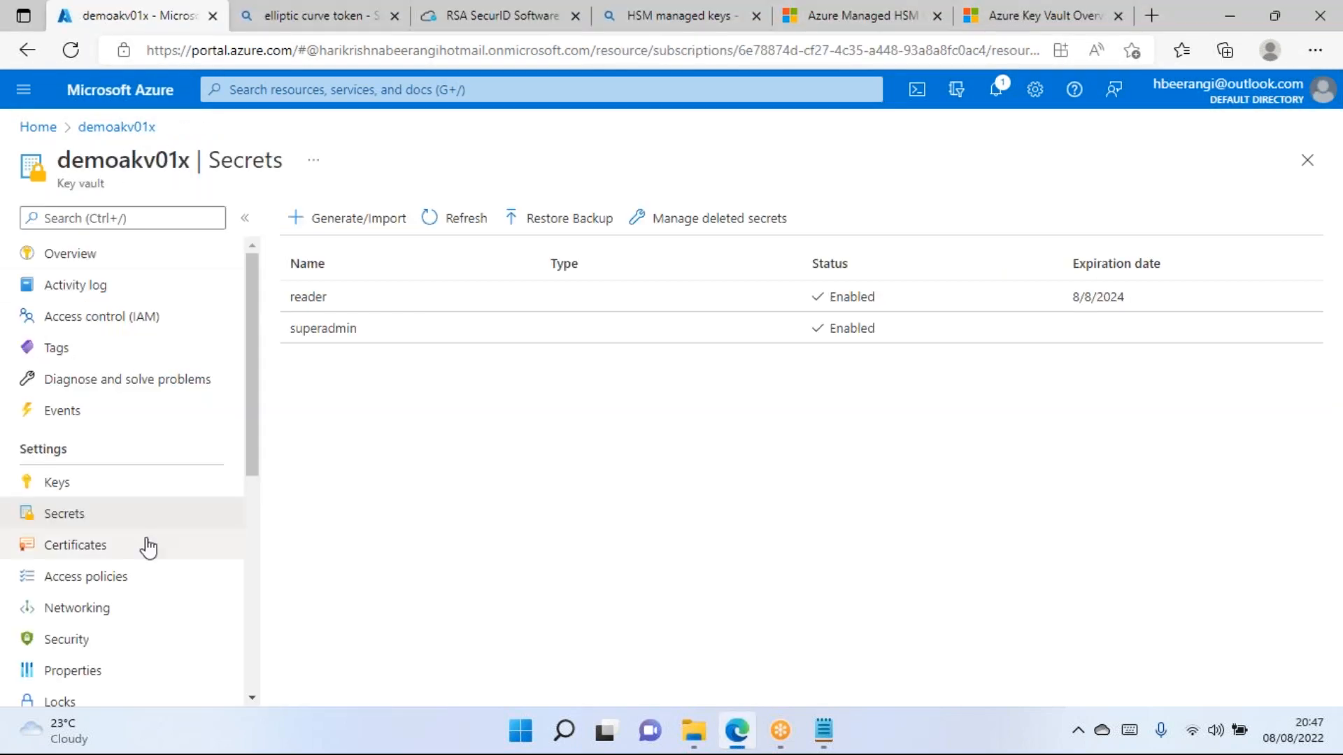
# Open demoakv01x's certificates list and point out the https prefix in the page address.
pyautogui.click(86, 545)
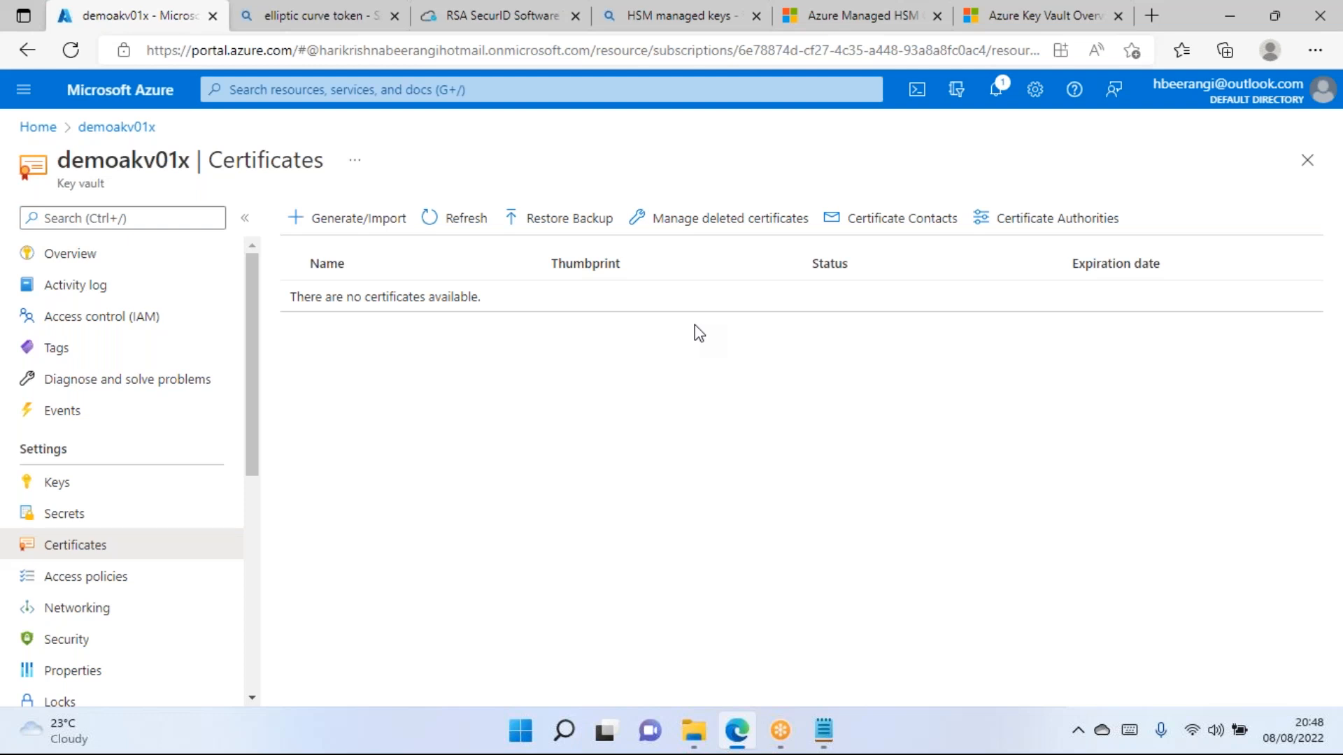
pyautogui.doubleClick(185, 53)
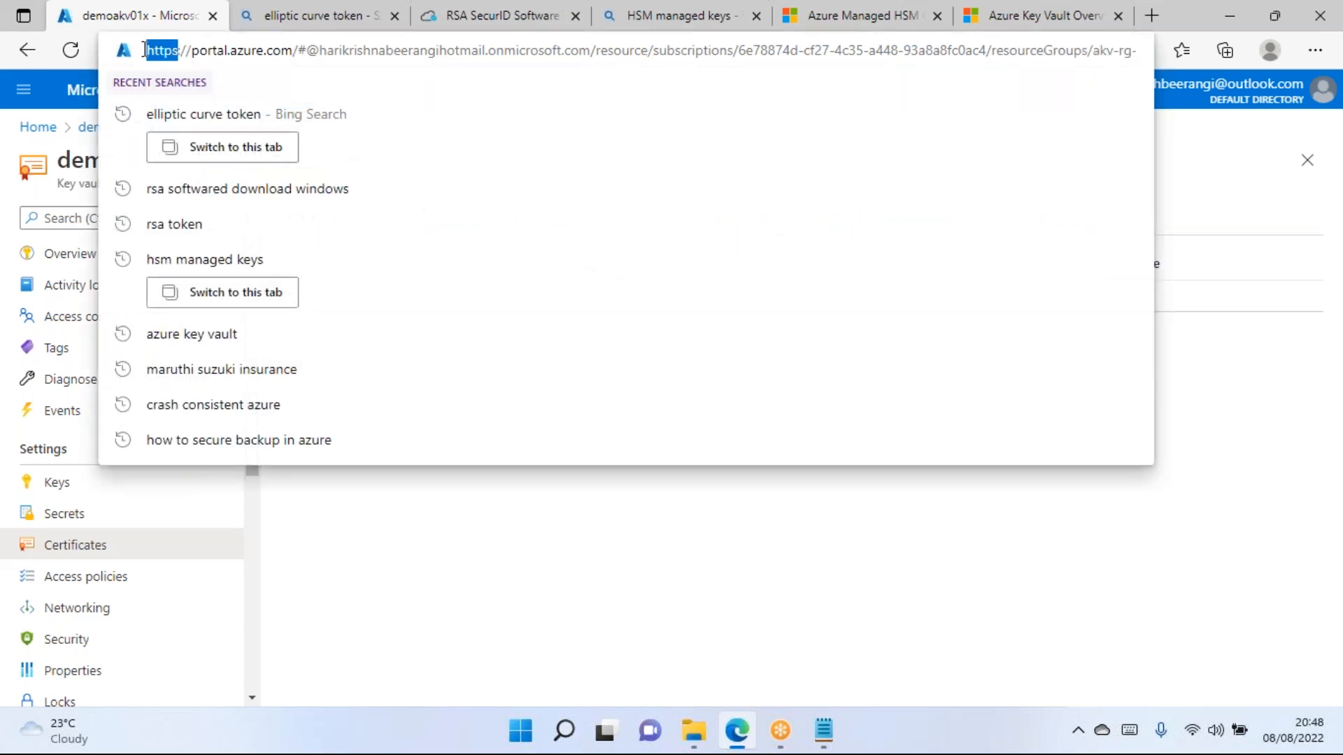
pyautogui.click(662, 559)
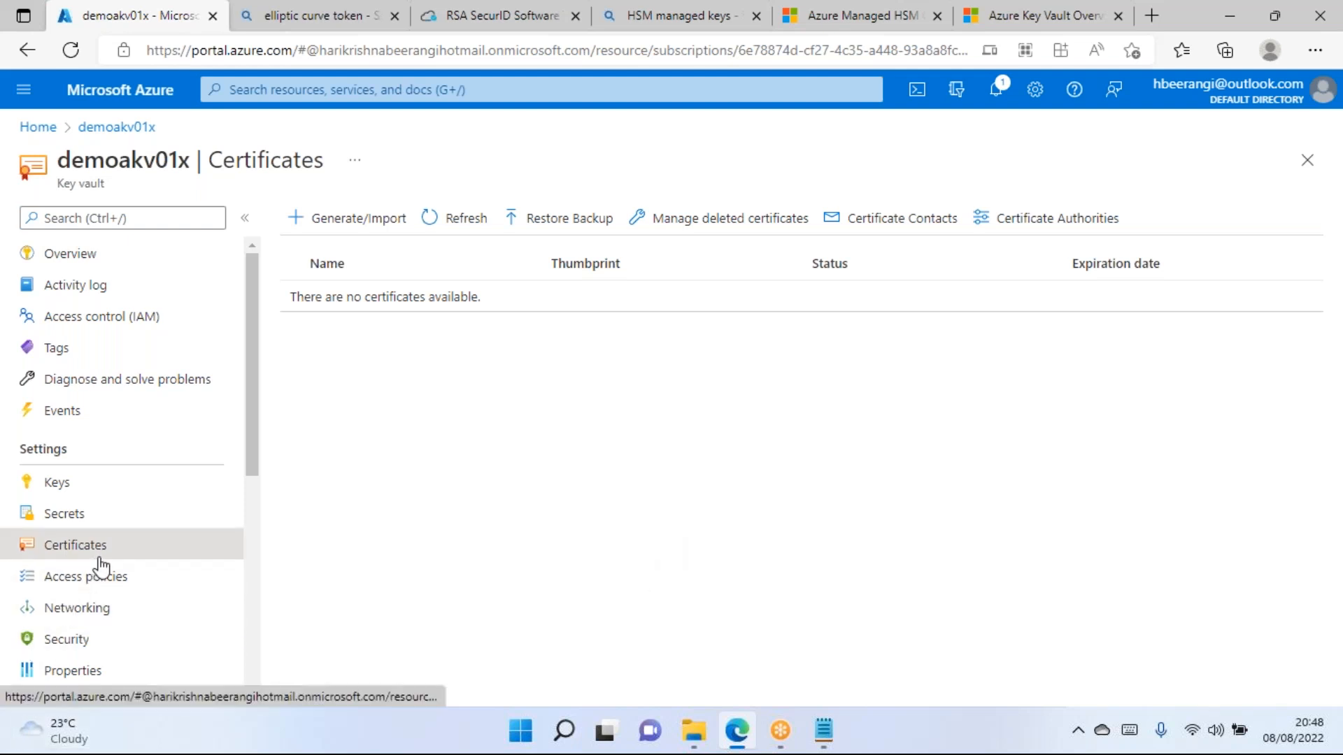
# Start a new certificate and set its creation method to Import to view the file upload and password fields.
pyautogui.click(351, 222)
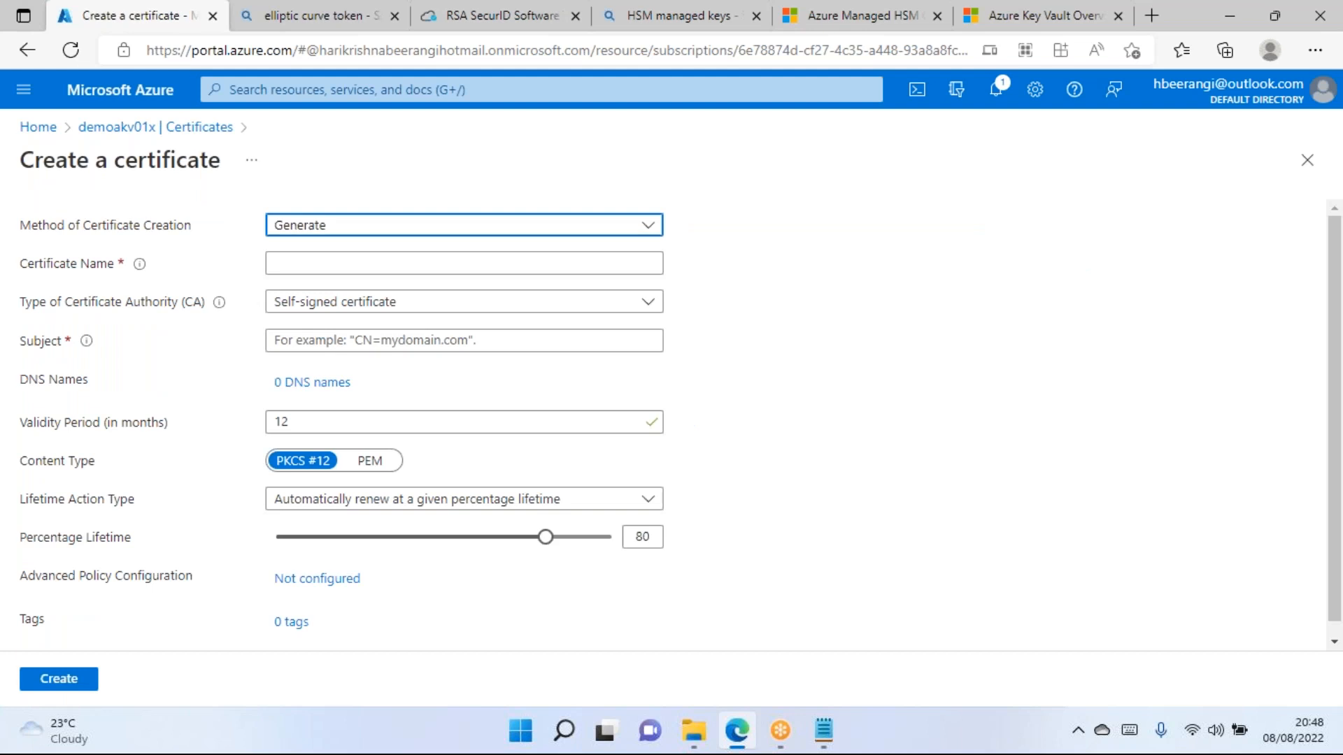
pyautogui.click(364, 224)
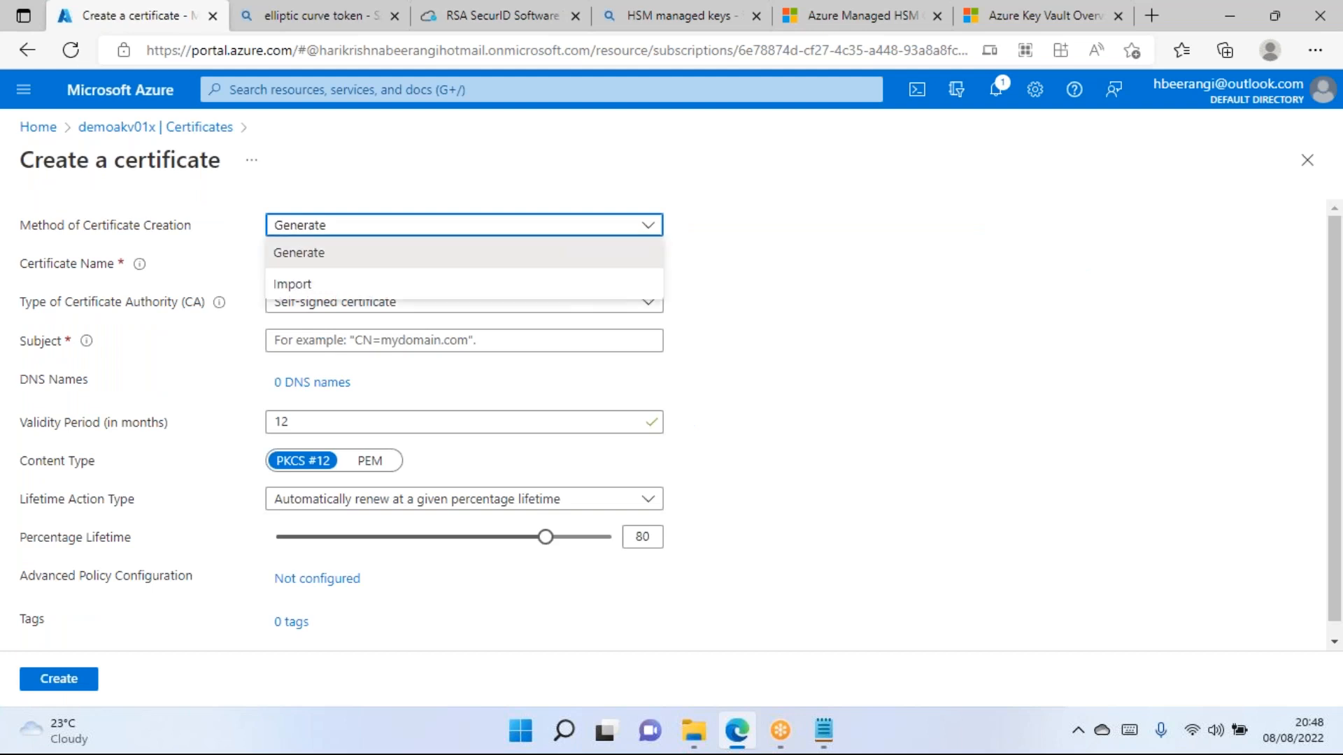
pyautogui.click(293, 284)
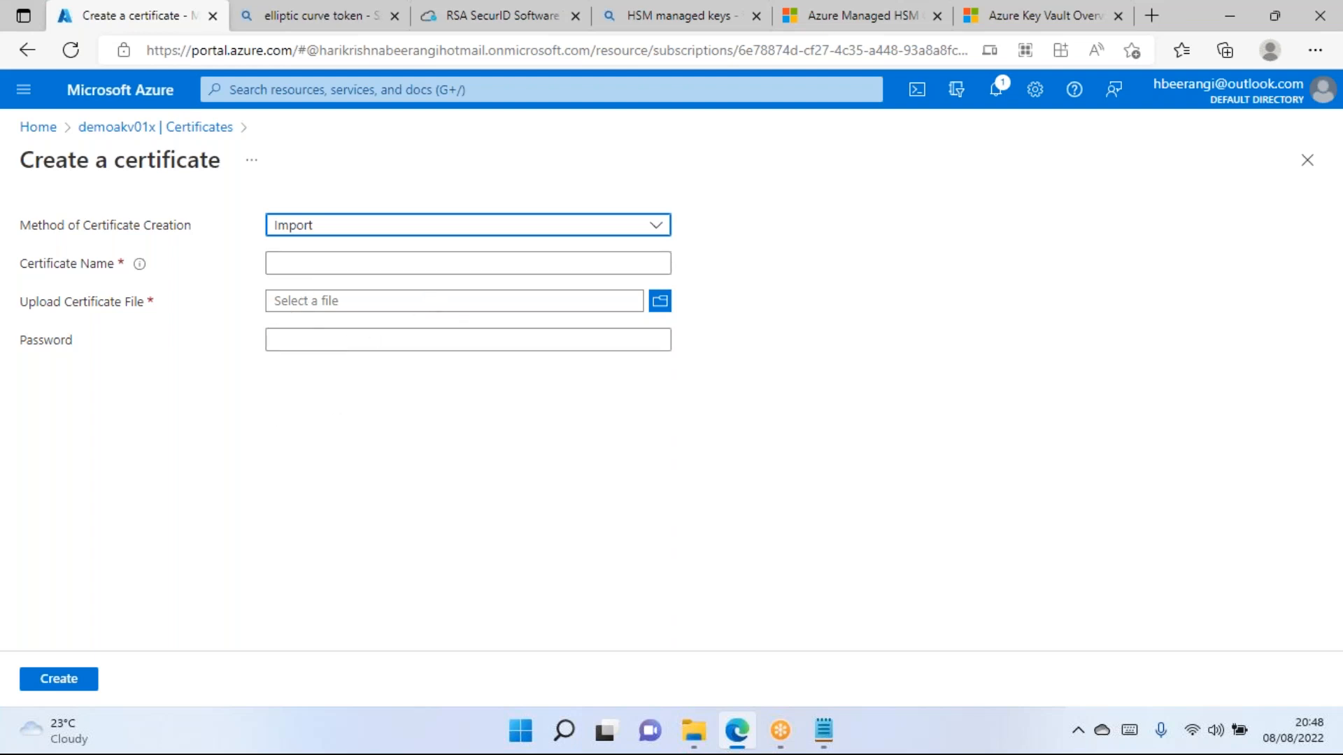
pyautogui.click(416, 338)
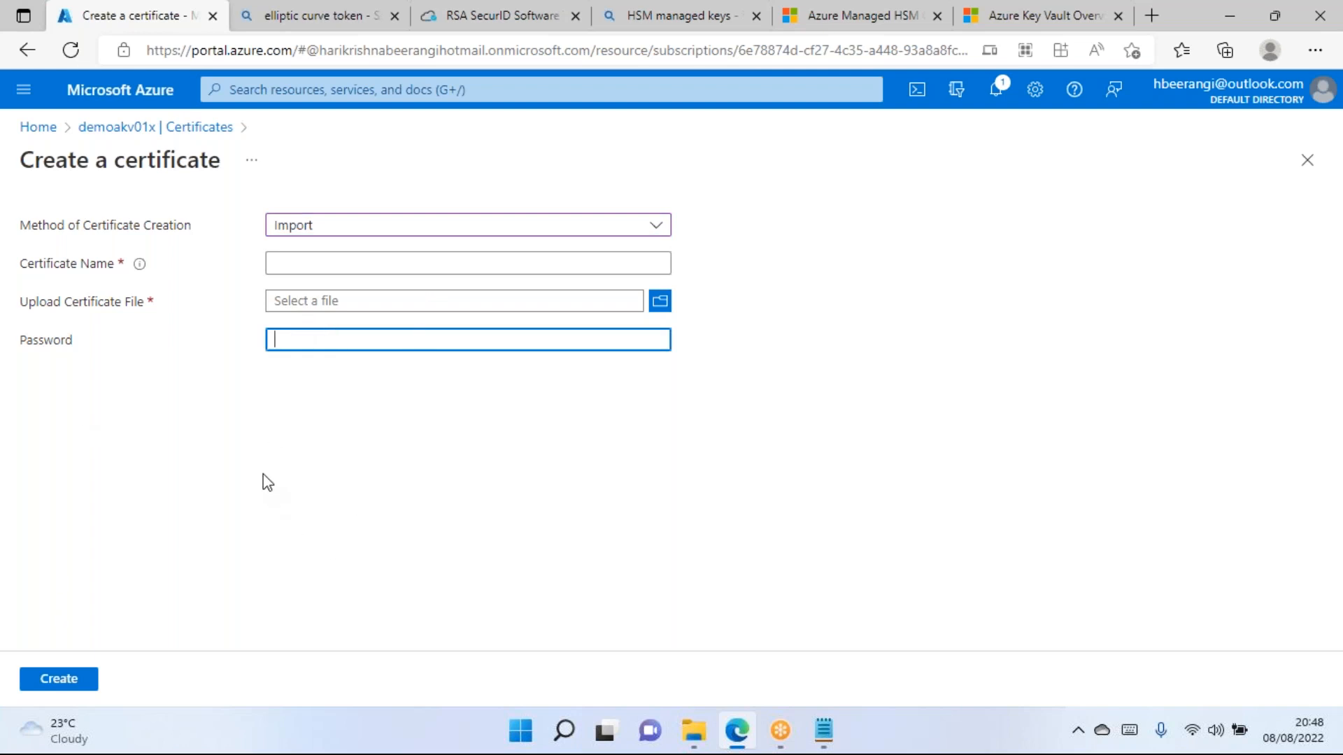
# Set the certificate creation method back to Generate and name the certificate p2srootcertificate.
pyautogui.click(400, 231)
pyautogui.click(369, 256)
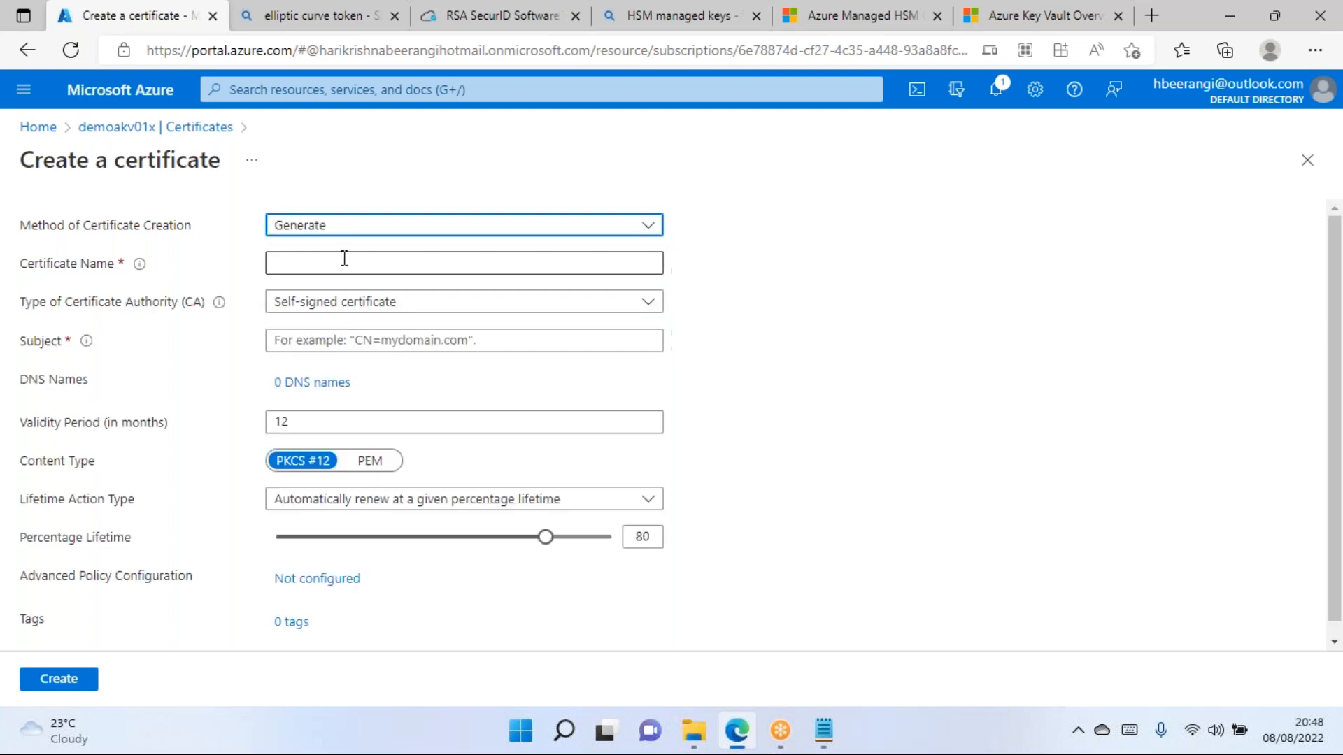
pyautogui.click(342, 264)
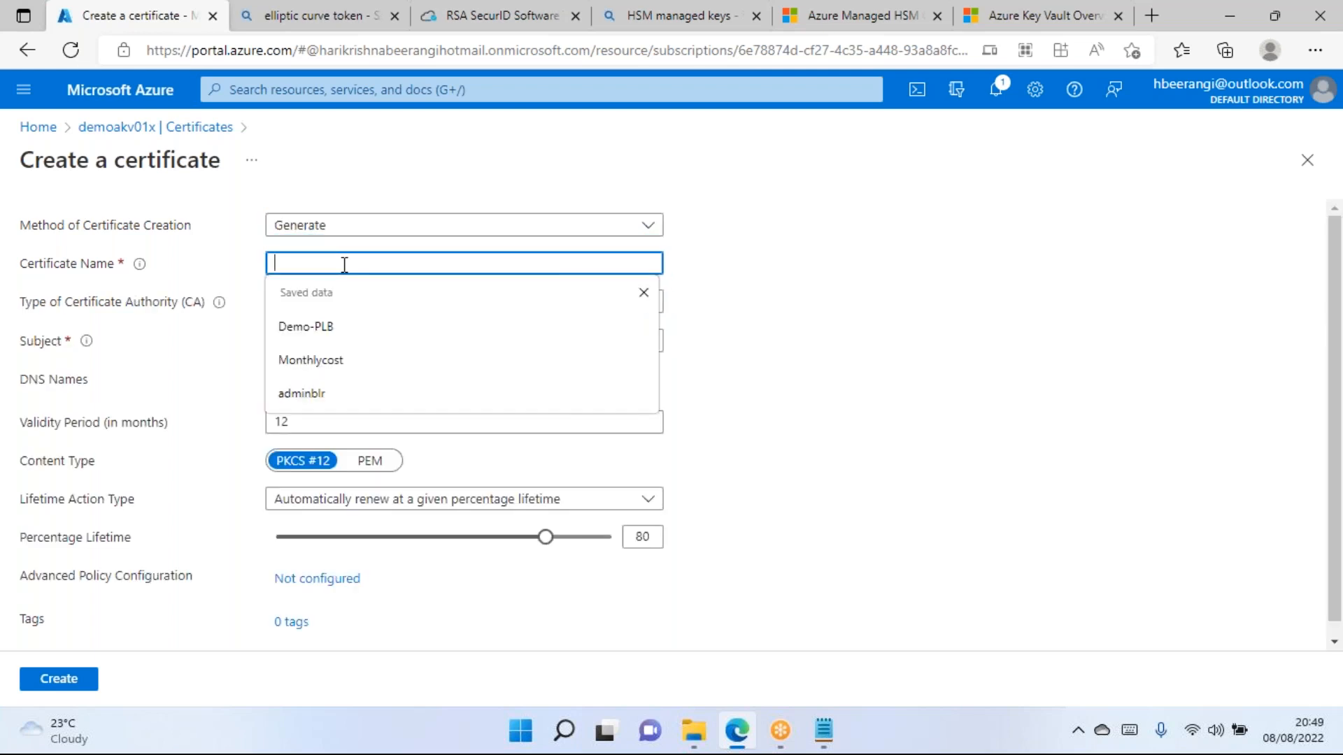
pyautogui.write('p2sr')
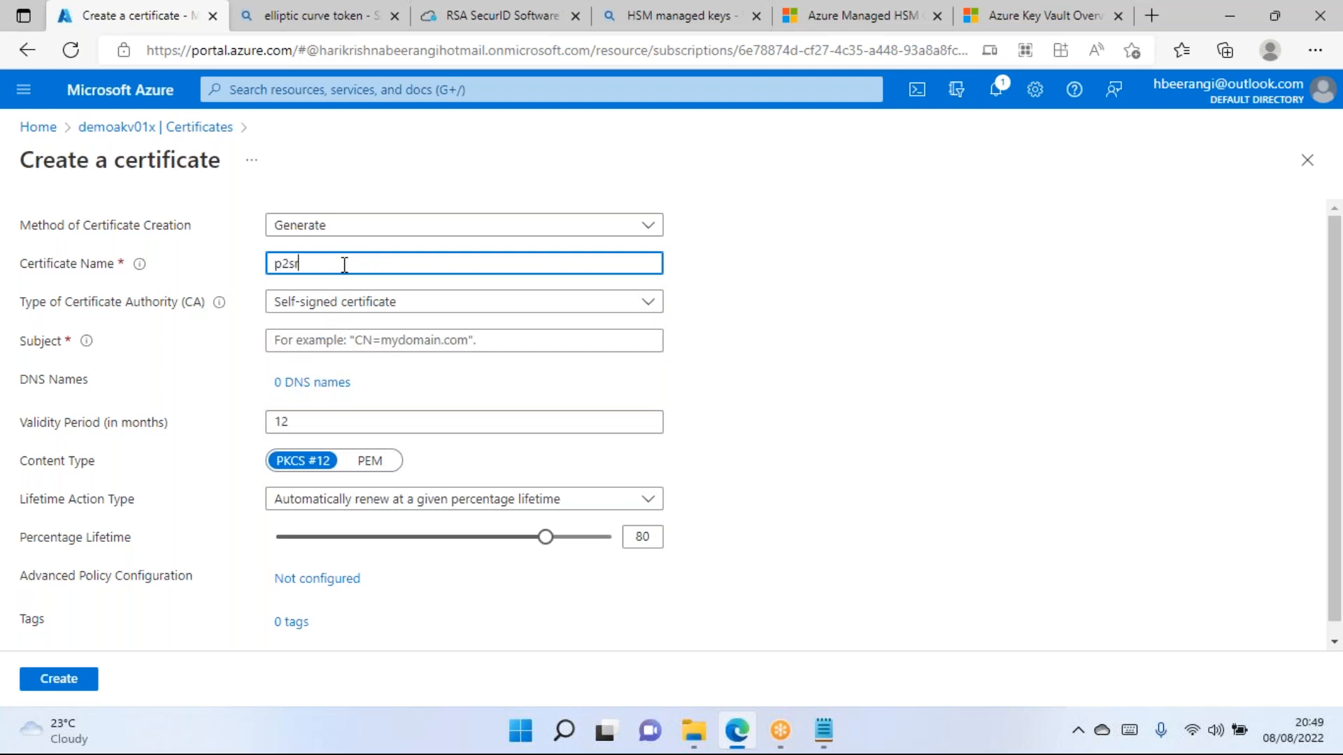
pyautogui.write('ootcertificate')
pyautogui.click(886, 275)
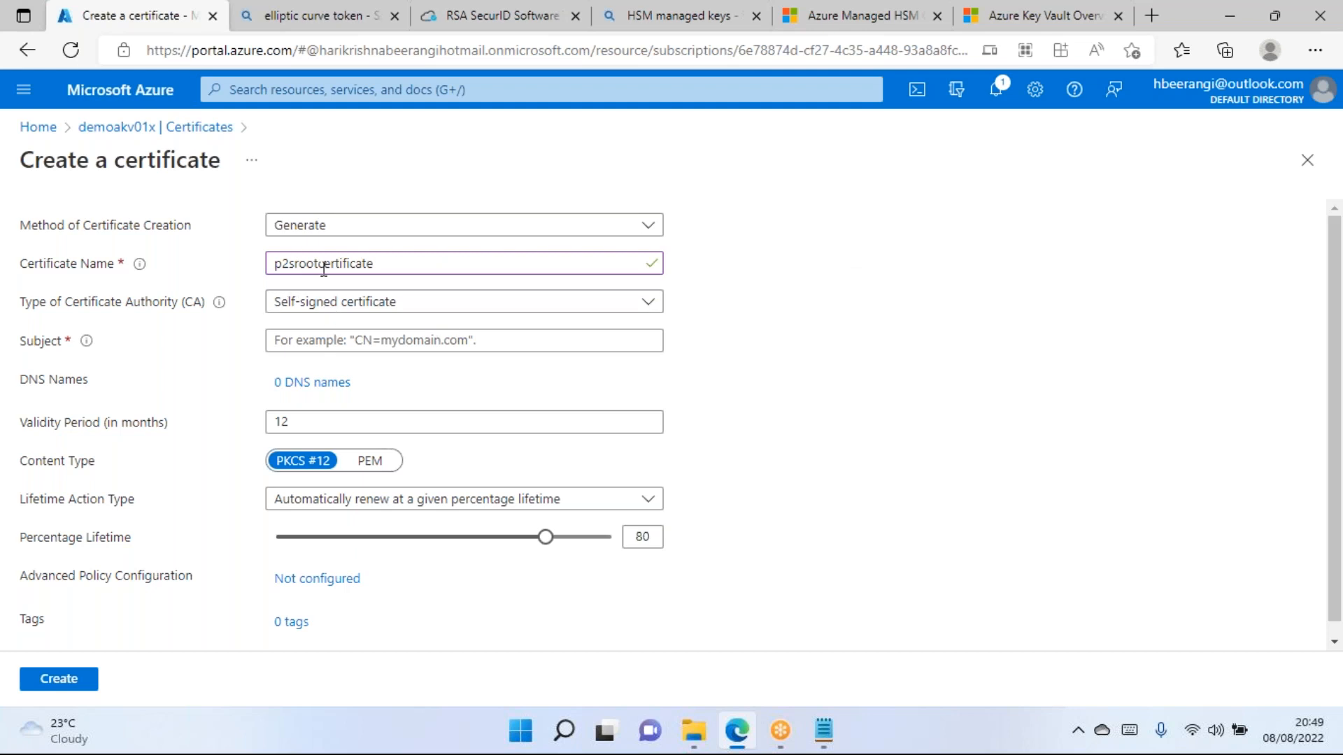
# Keep the certificate authority type as Self-signed certificate and set the subject to CN=p2saugcertificate.
pyautogui.click(325, 303)
pyautogui.click(326, 336)
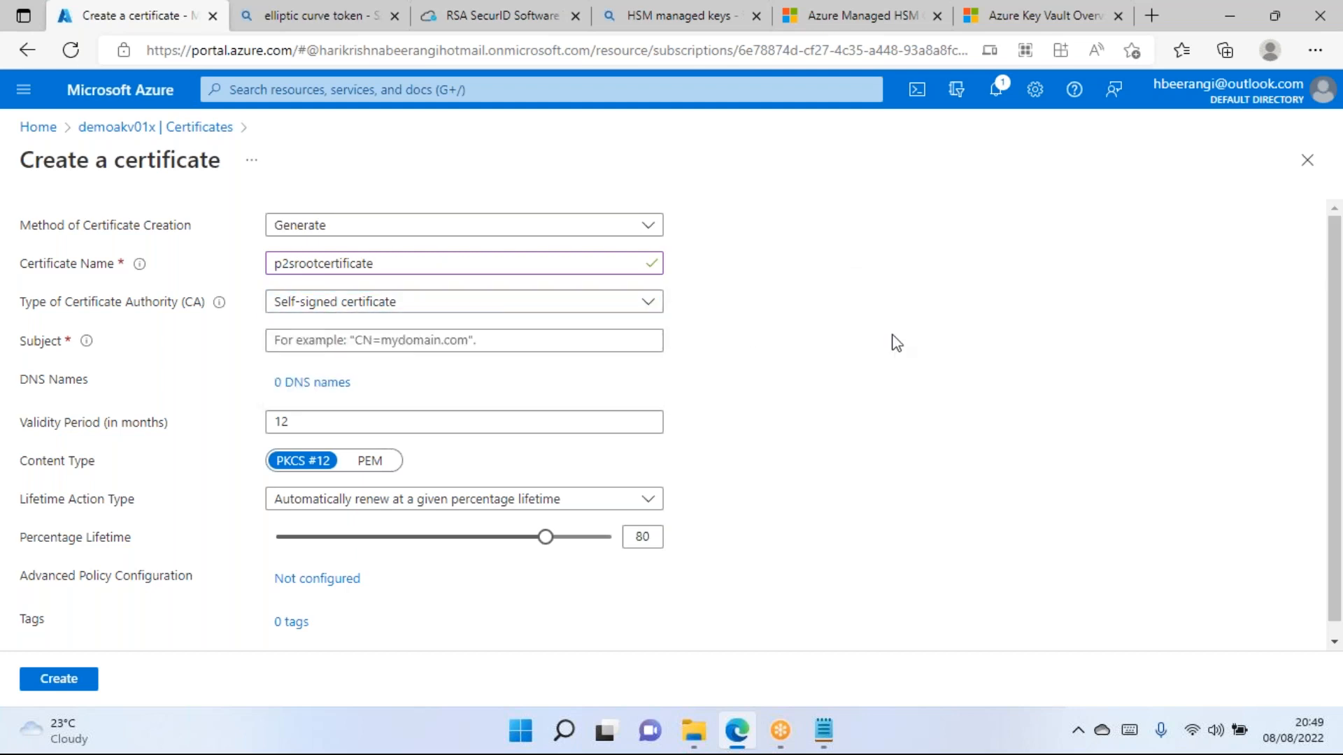
pyautogui.click(330, 343)
pyautogui.write('CN=')
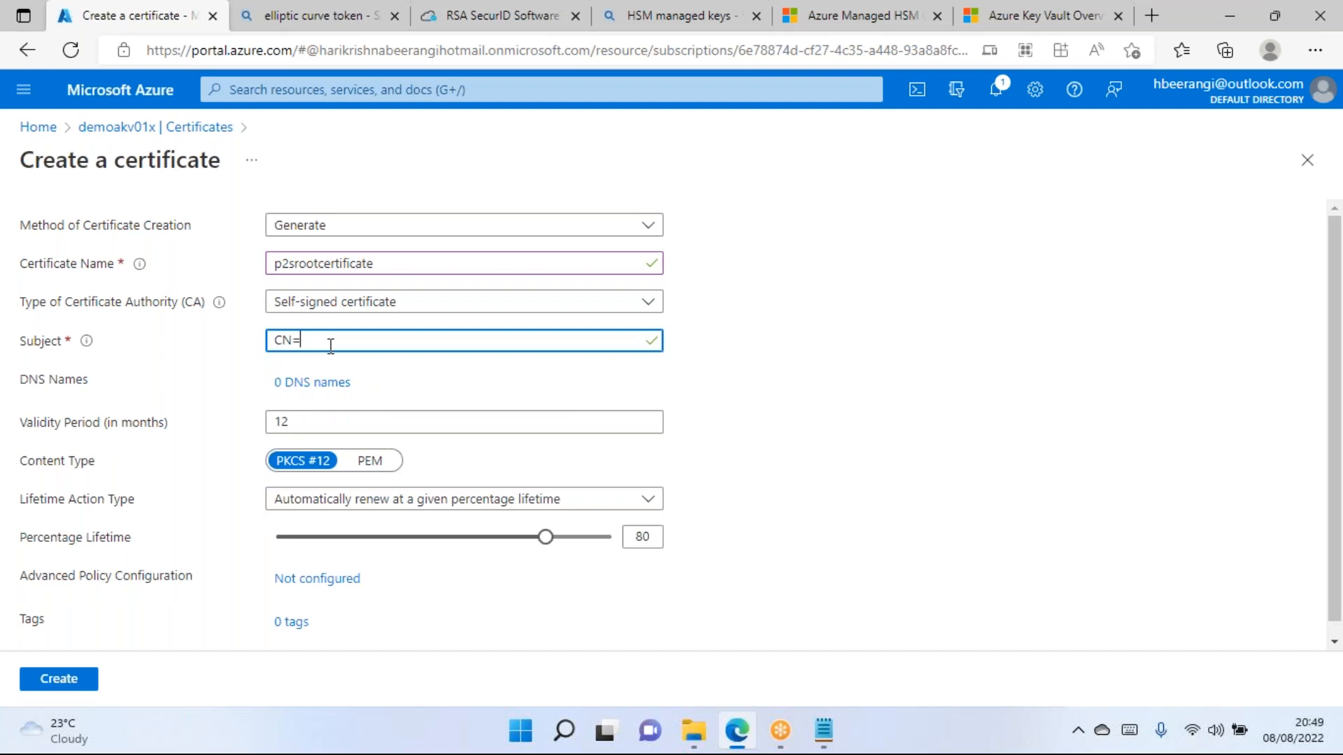
pyautogui.write('p2savgcertificate')
pyautogui.click(1163, 405)
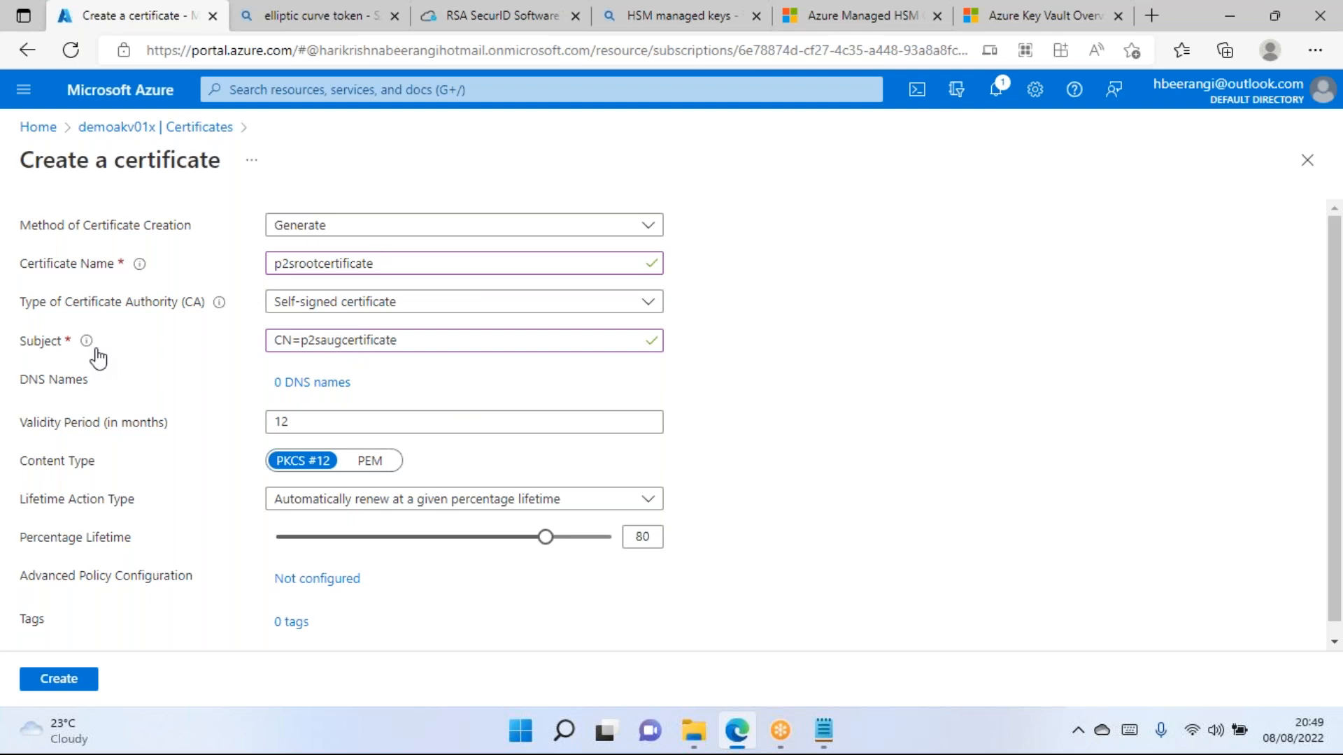
# Review the certificate's subject, then view its DNS names settings and close them without adding a name.
pyautogui.moveTo(415, 341); pyautogui.dragTo(272, 341)
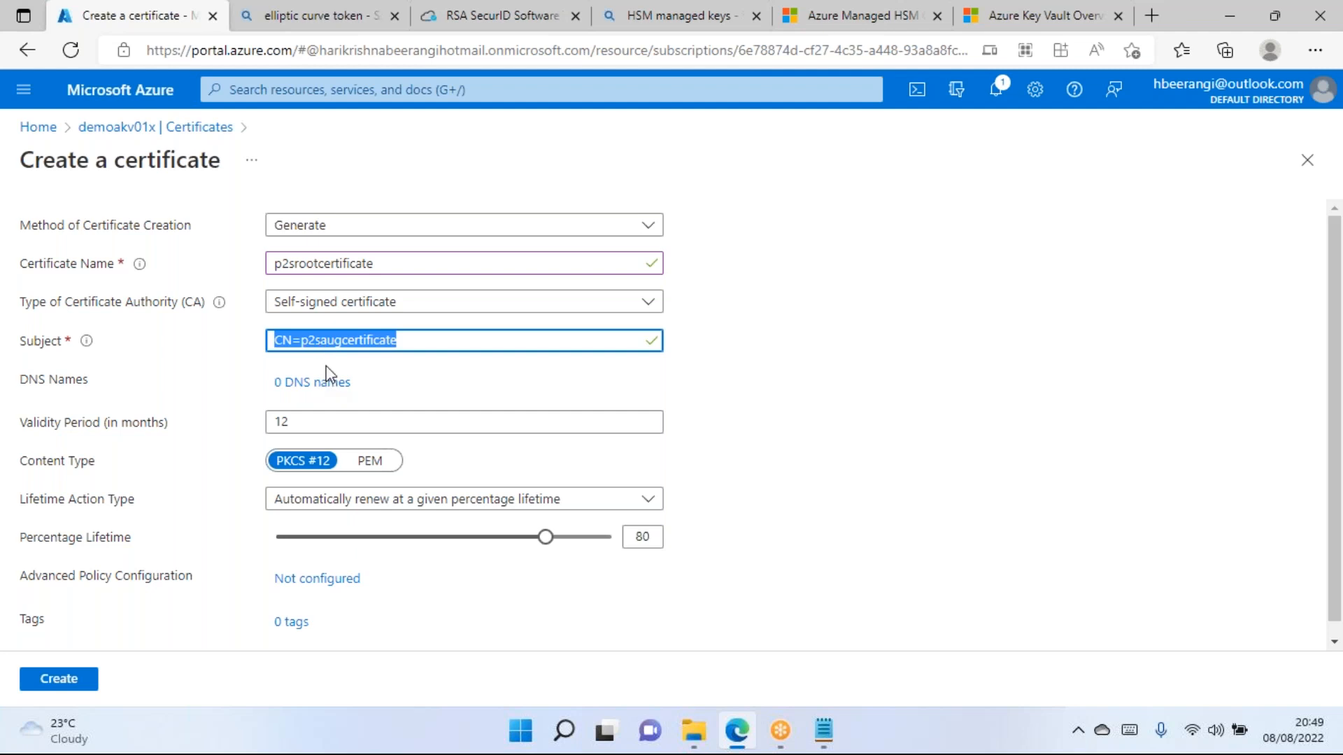
pyautogui.moveTo(405, 342); pyautogui.dragTo(241, 342)
pyautogui.click(705, 382)
pyautogui.scroll(-1, 560, 384)
pyautogui.click(313, 370)
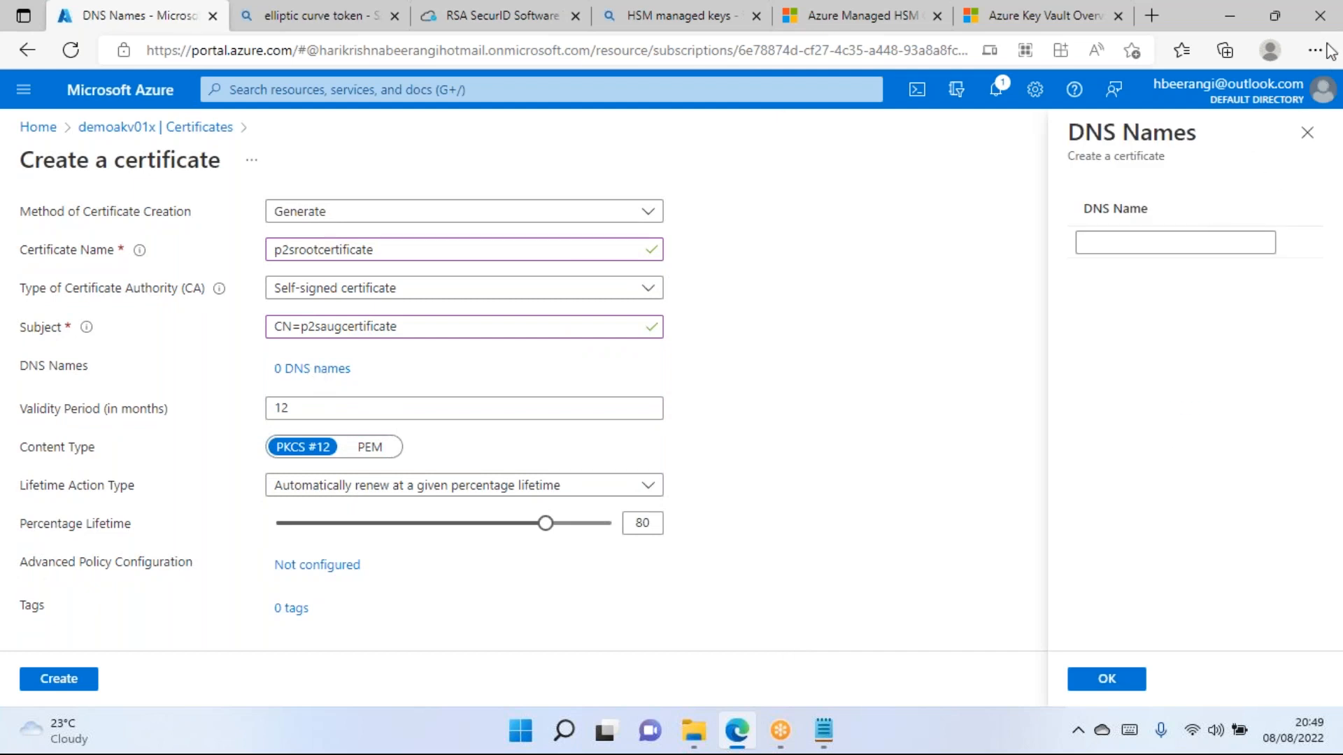
pyautogui.click(1307, 135)
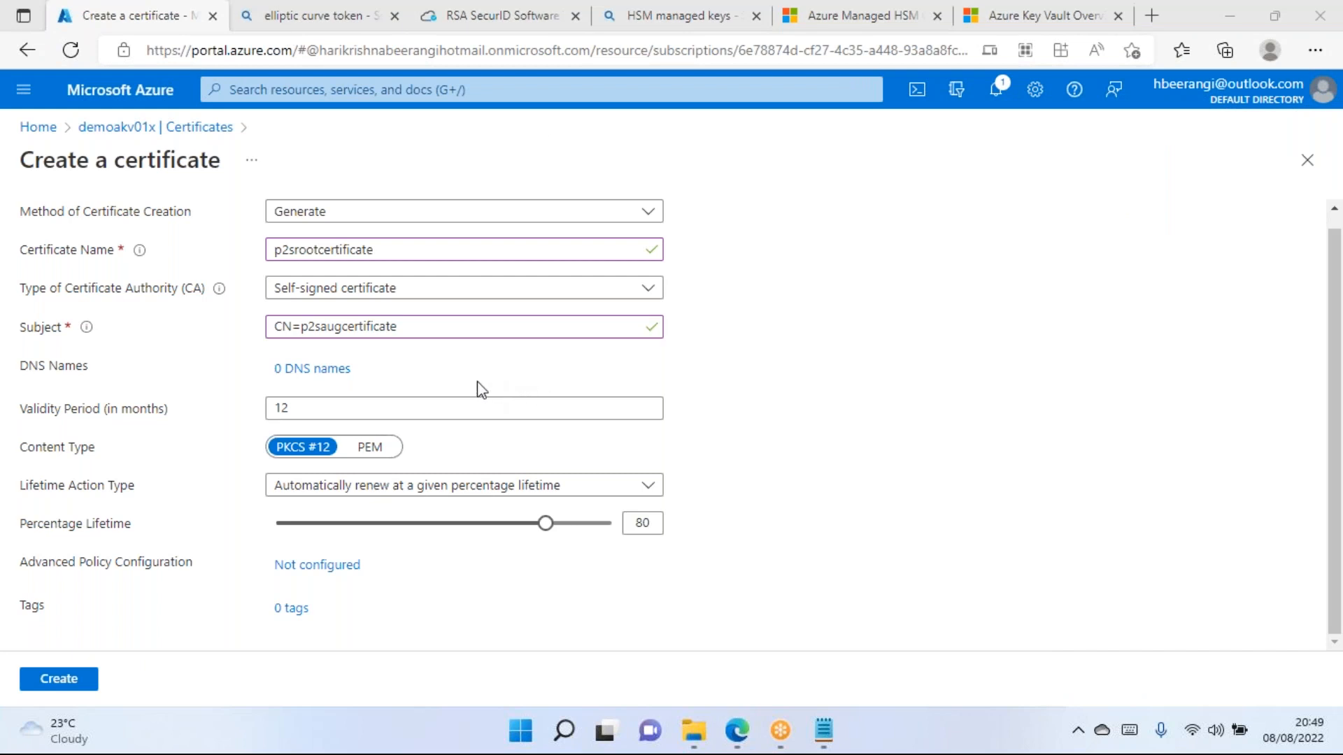
# Set the certificate's validity period to 24 months.
pyautogui.moveTo(305, 408); pyautogui.dragTo(220, 411)
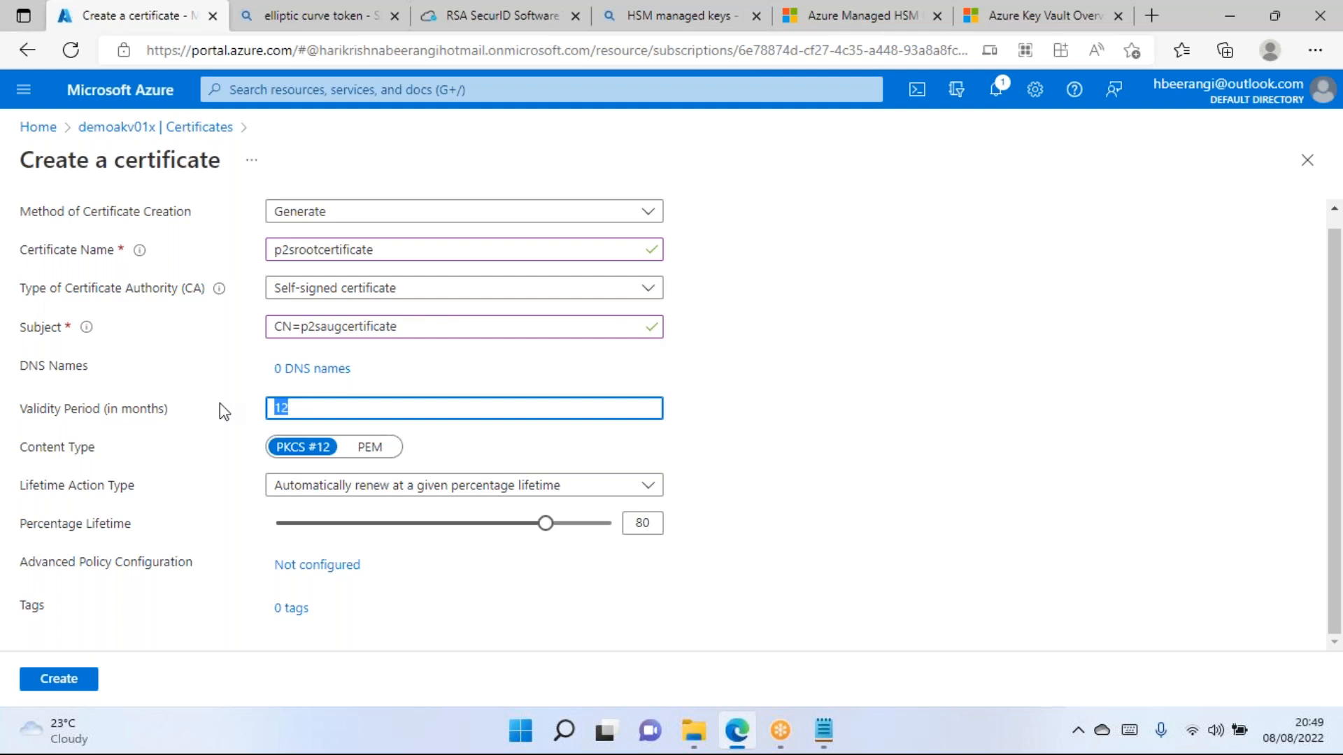
pyautogui.write('24')
pyautogui.click(898, 404)
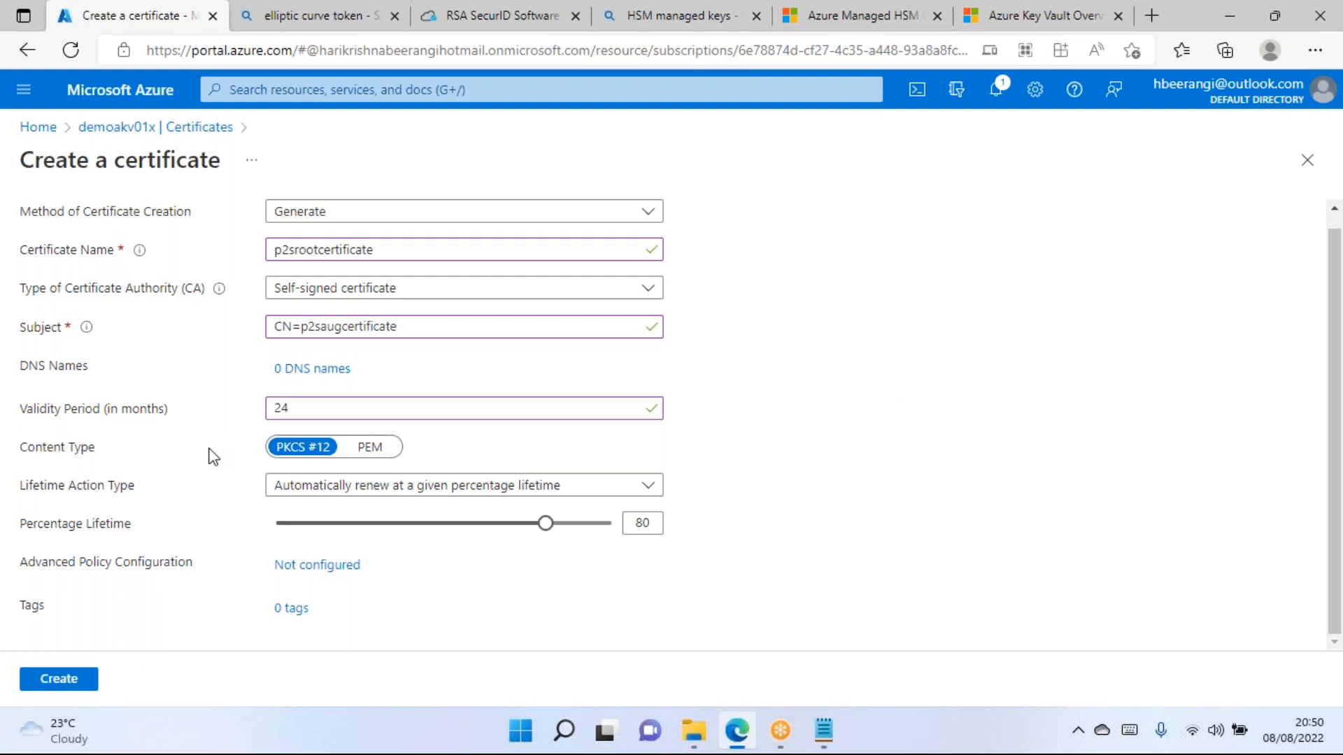
pyautogui.moveTo(152, 417); pyautogui.dragTo(74, 418)
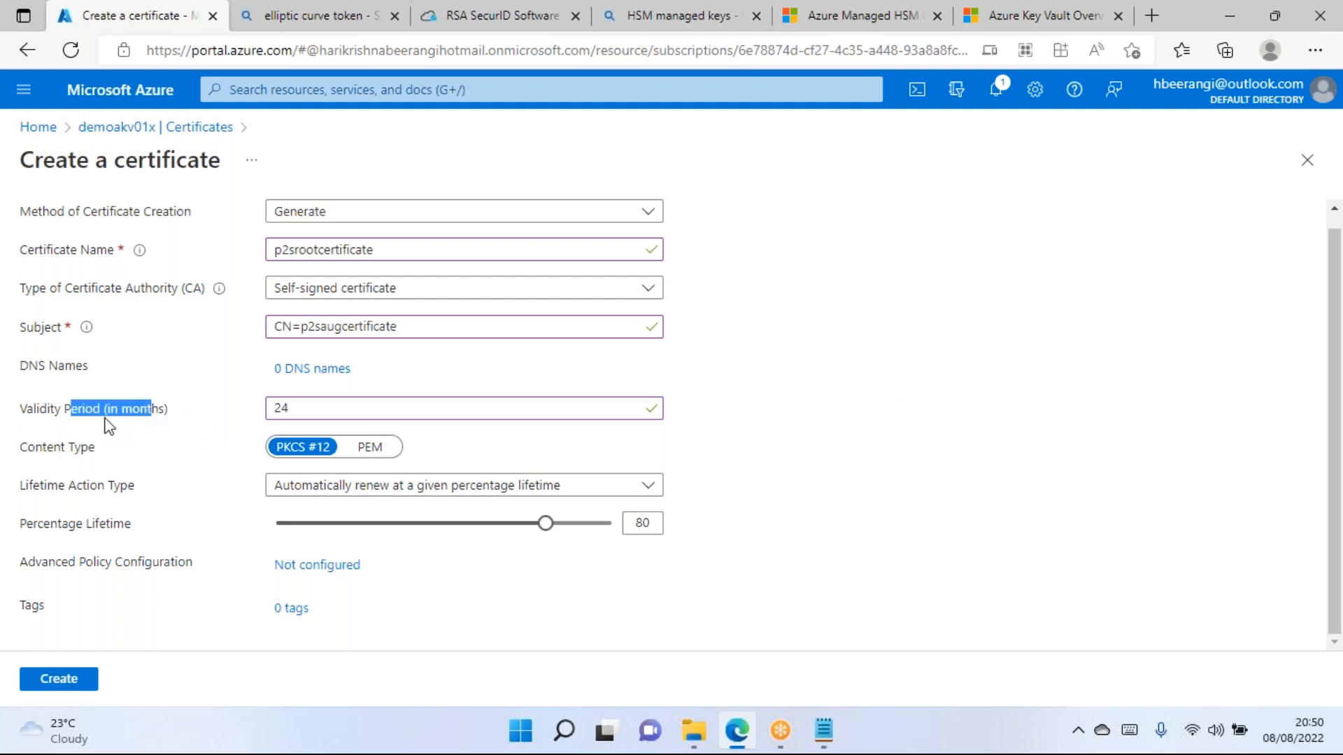
pyautogui.click(339, 413)
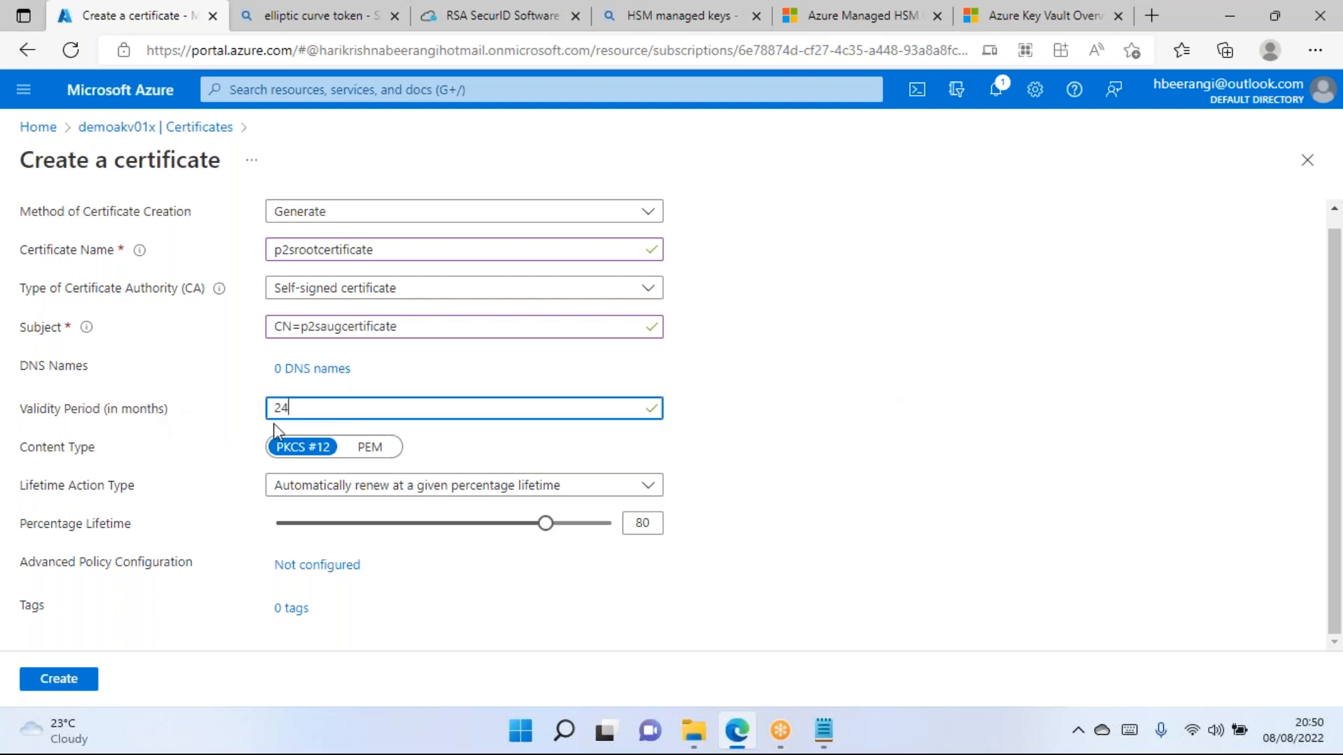
pyautogui.click(916, 485)
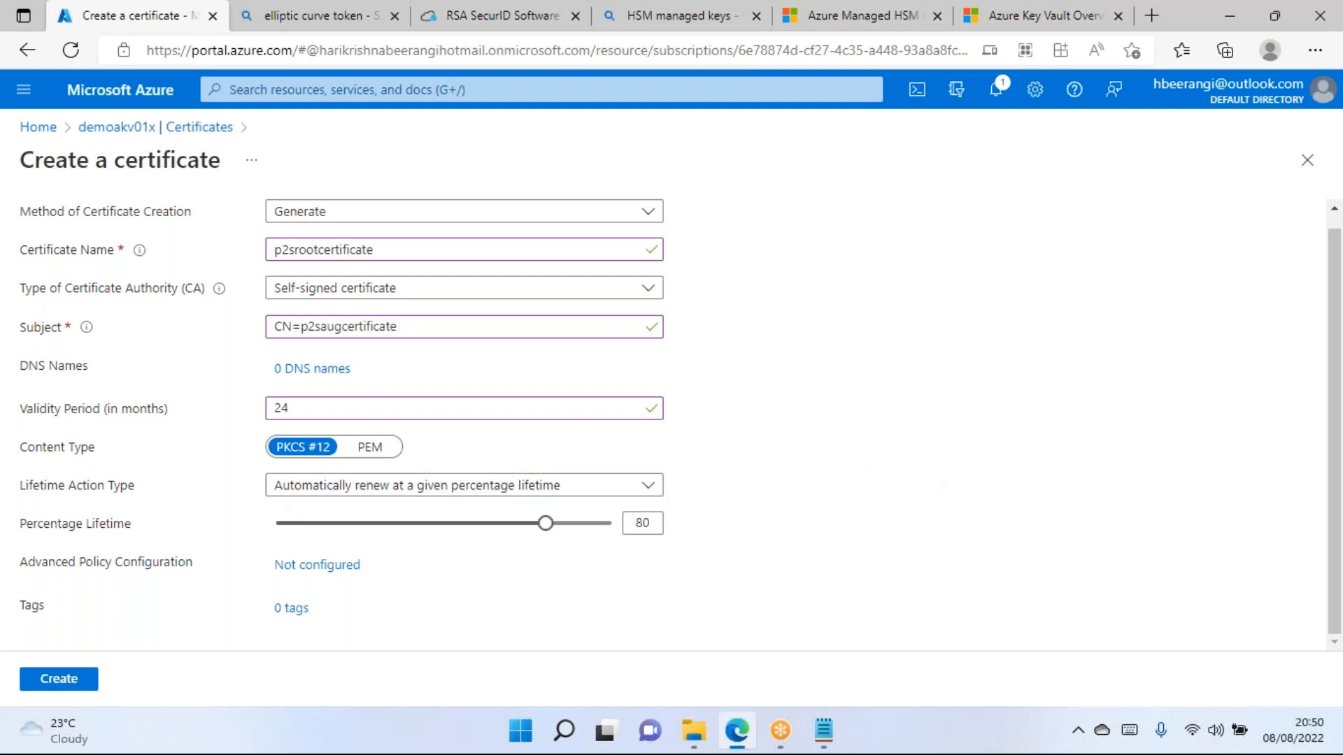
# Set the certificate's lifetime action type to E-mail all contacts at a given percentage lifetime.
pyautogui.click(442, 491)
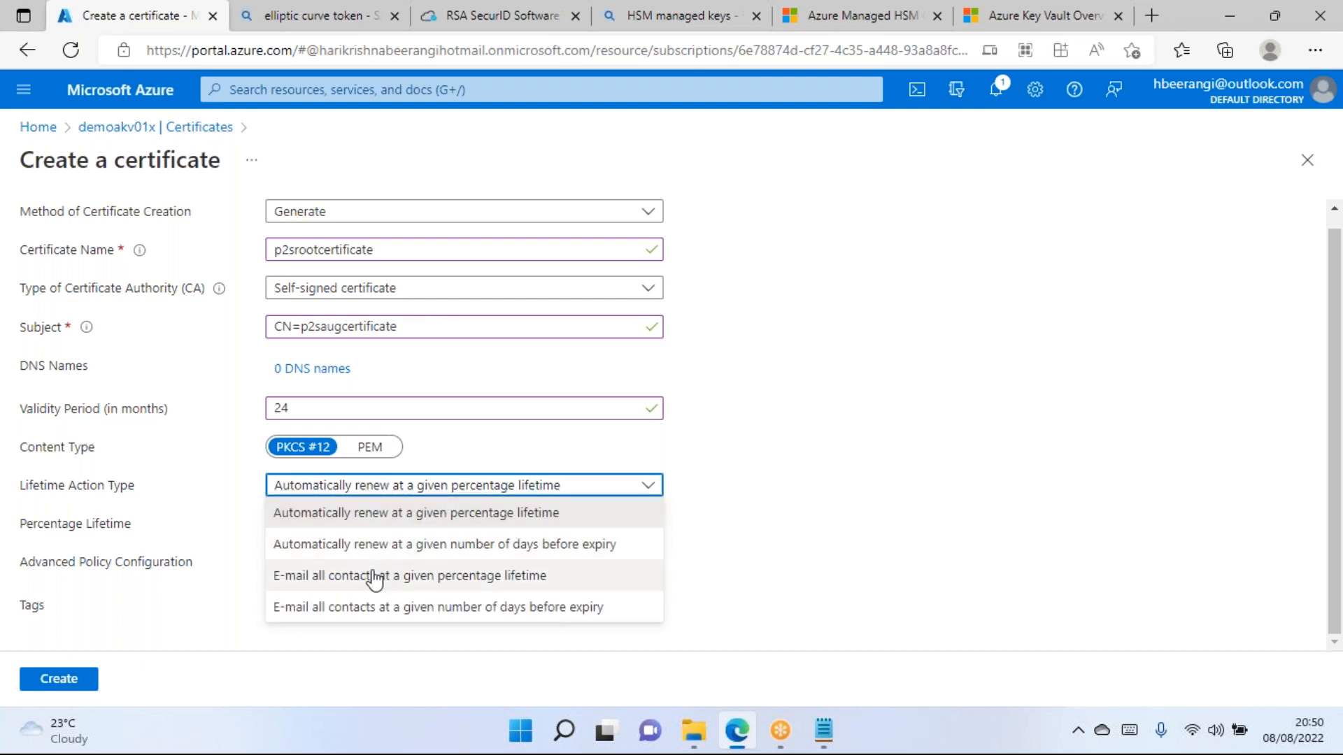
pyautogui.click(319, 578)
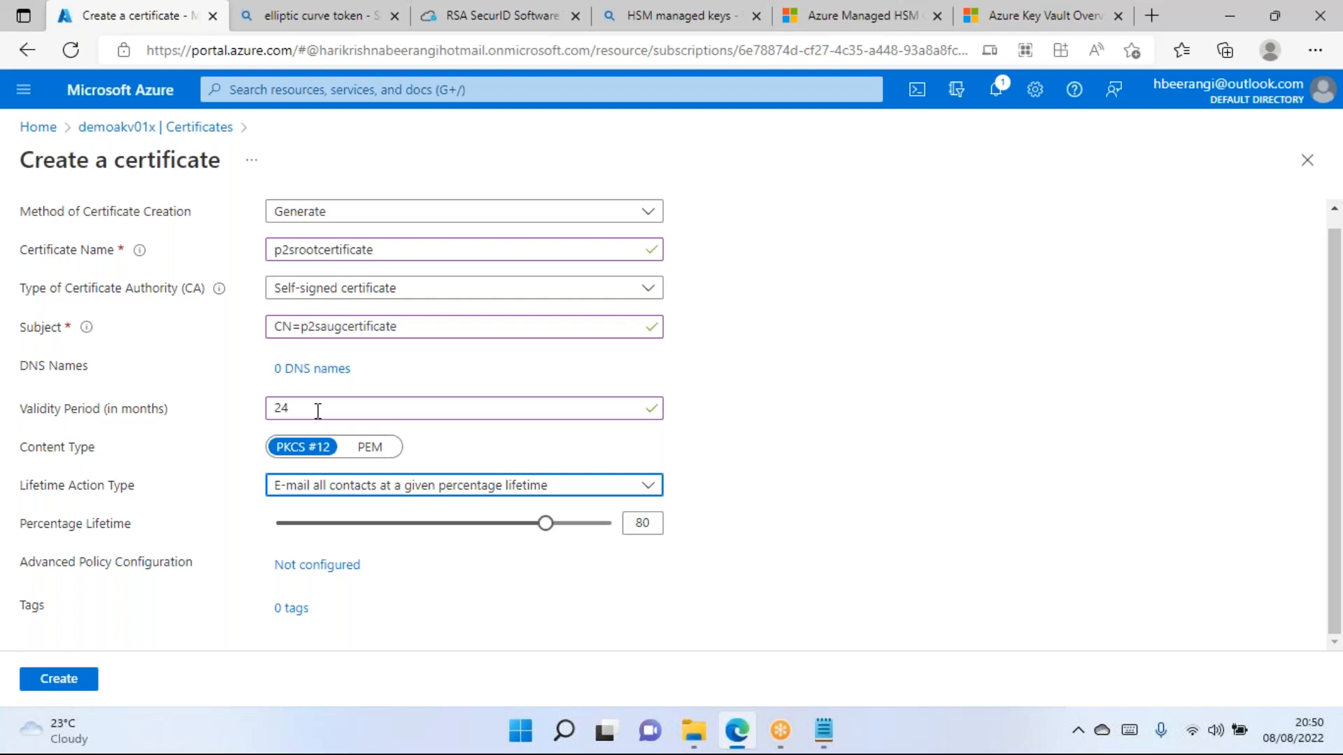
pyautogui.click(270, 487)
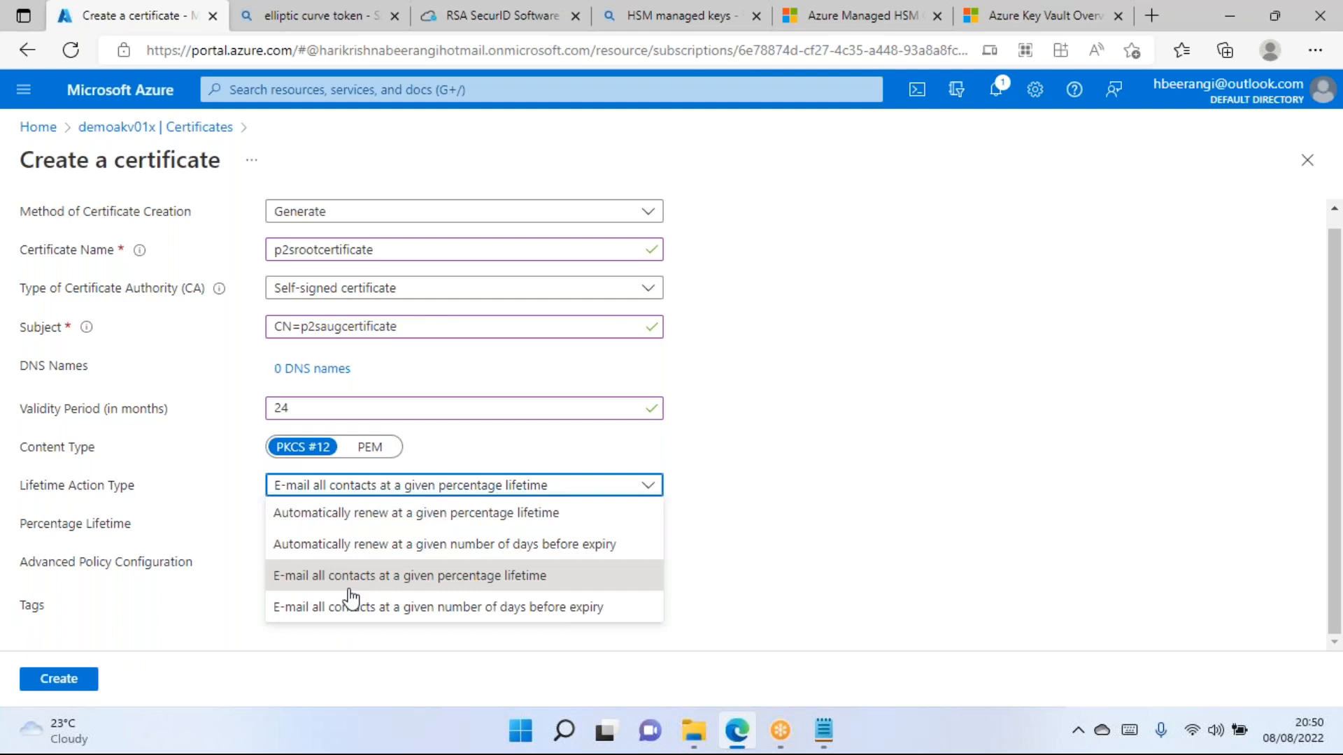
pyautogui.click(539, 587)
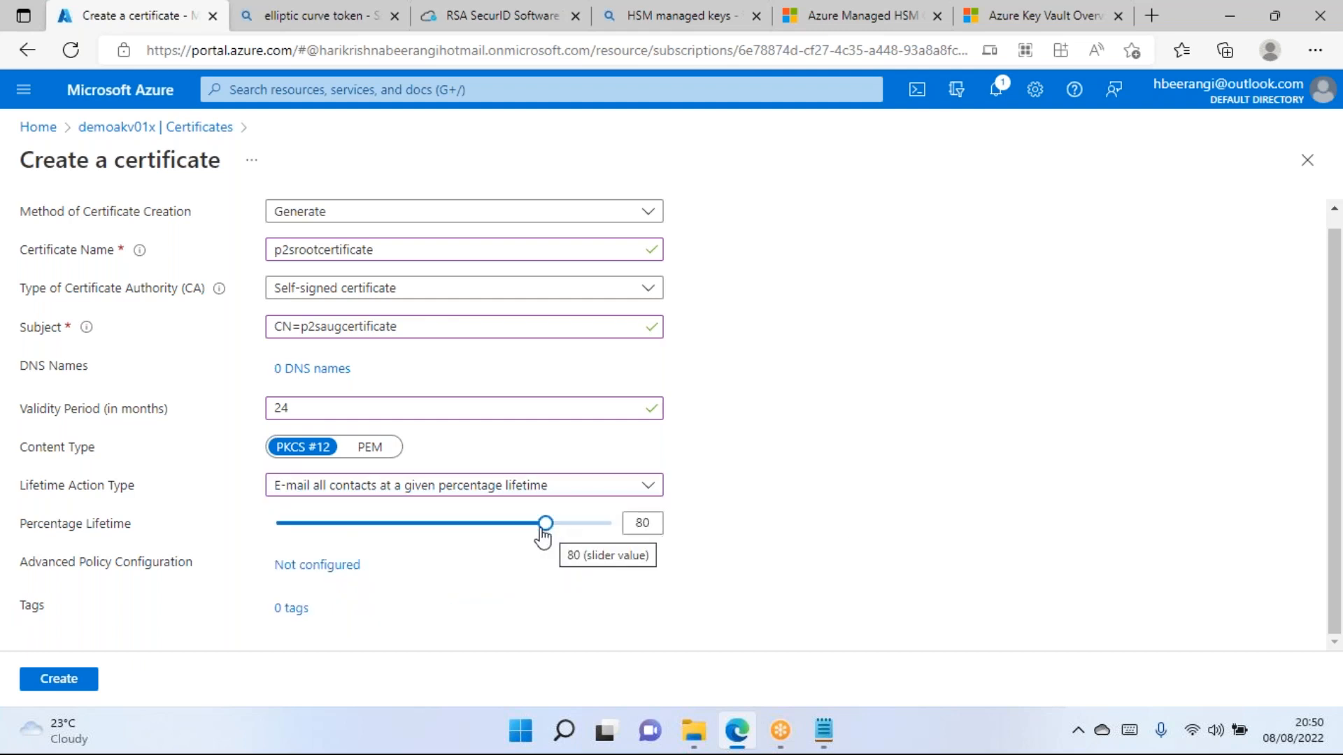
pyautogui.doubleClick(303, 404)
pyautogui.click(574, 589)
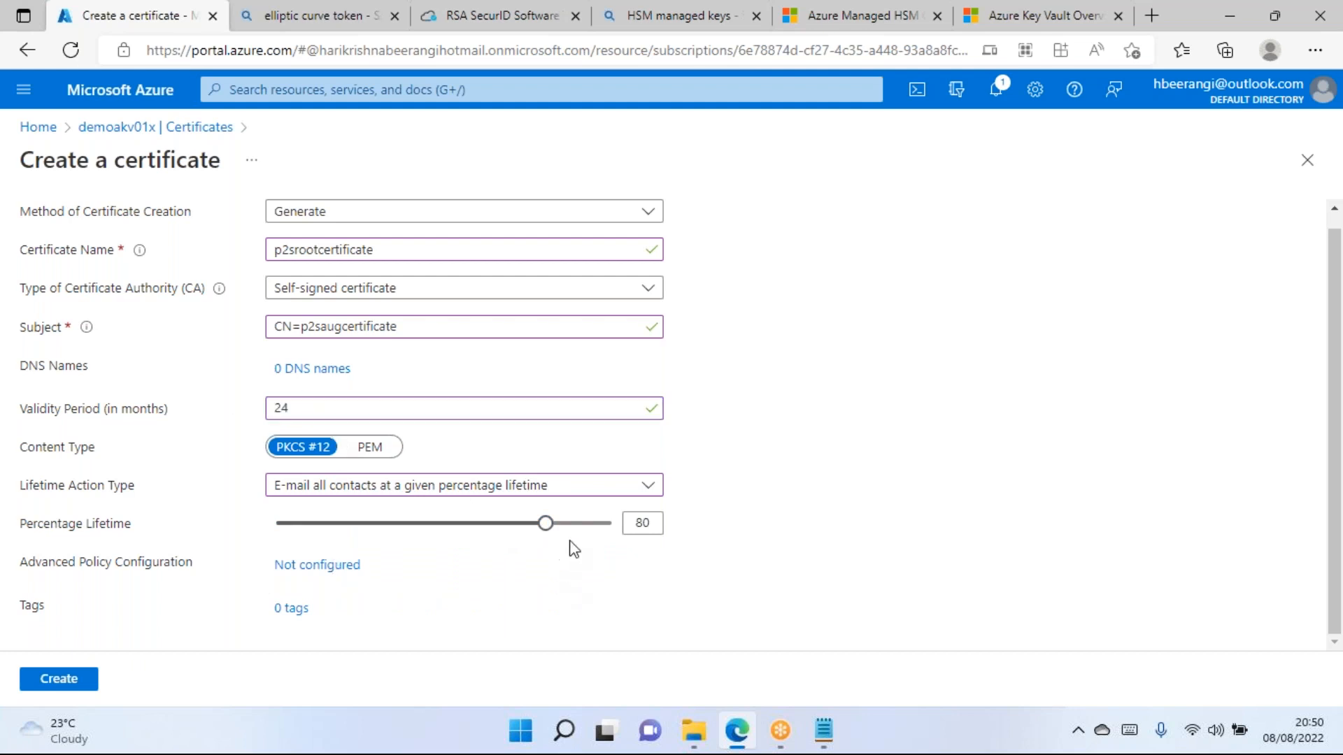
# Adjust the certificate's percentage lifetime to 75.
pyautogui.moveTo(554, 532); pyautogui.dragTo(595, 532)
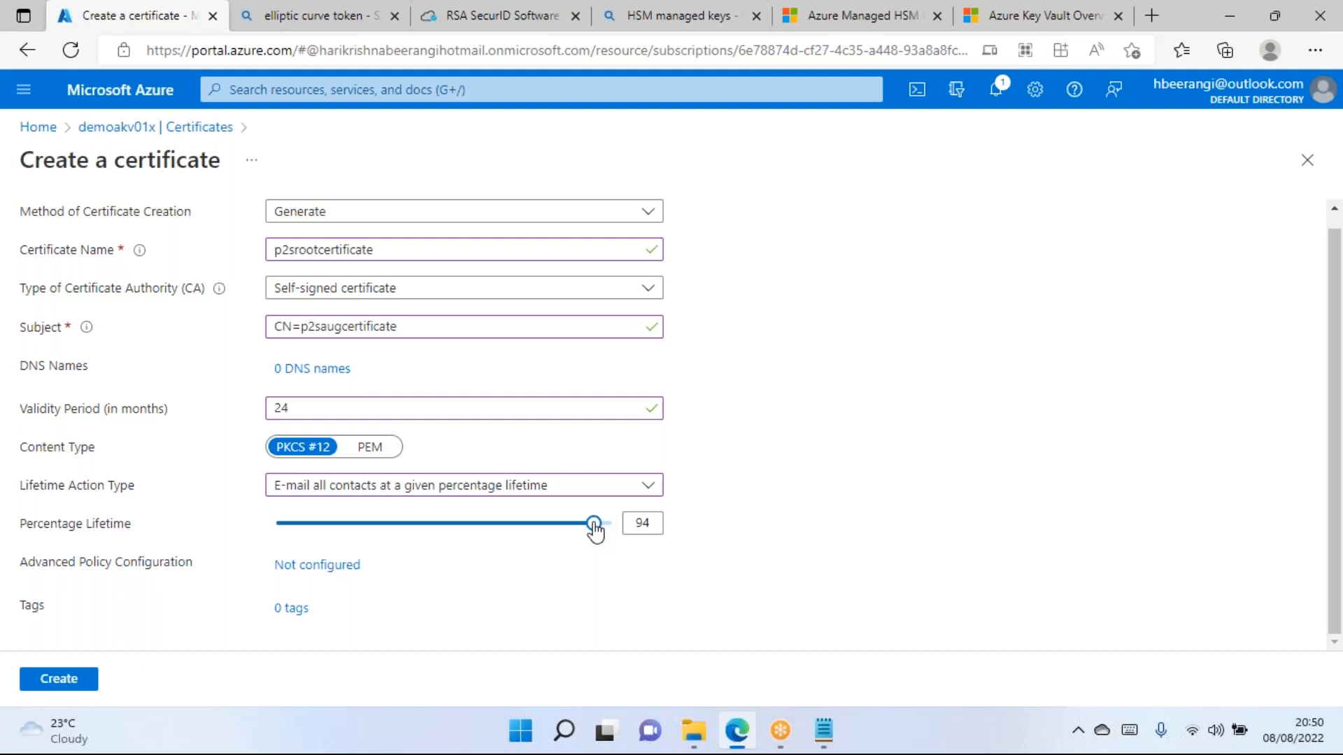
pyautogui.moveTo(596, 532); pyautogui.dragTo(565, 531)
pyautogui.moveTo(565, 531); pyautogui.dragTo(563, 532)
pyautogui.moveTo(563, 531); pyautogui.dragTo(532, 525)
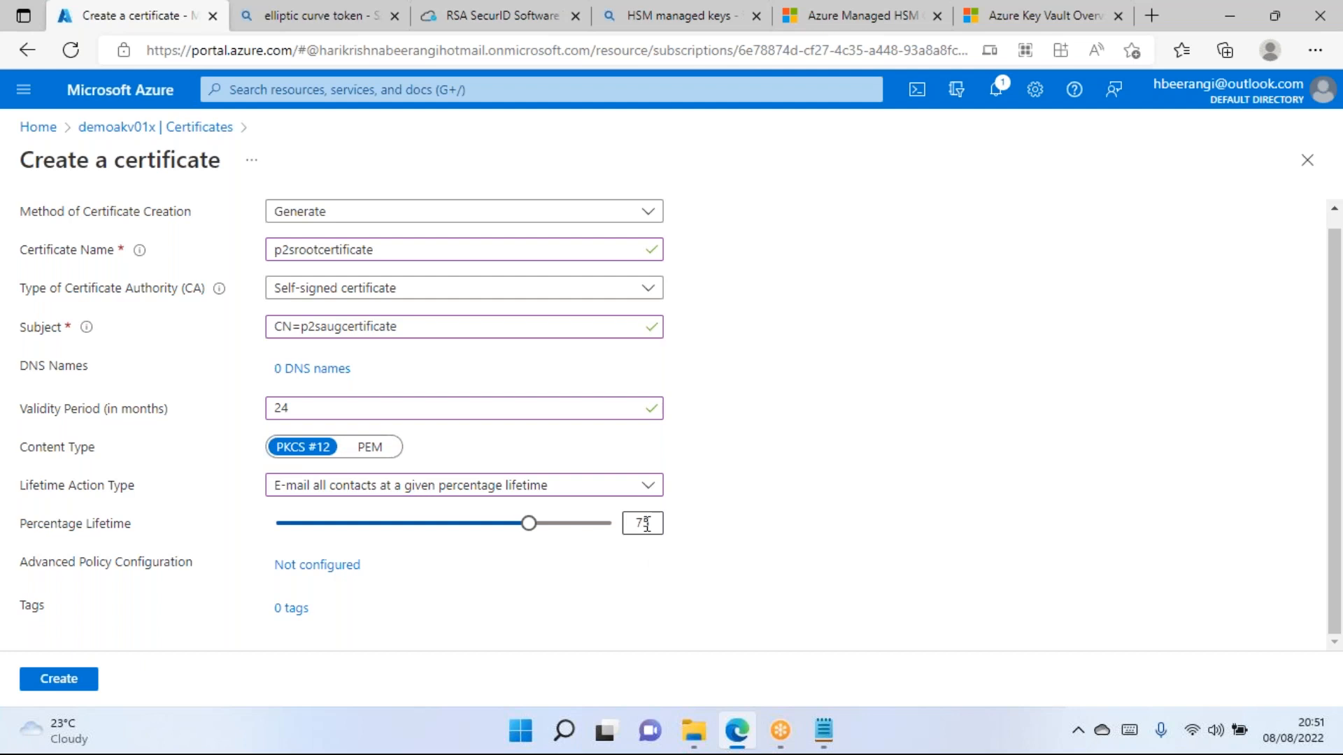
# Set the certificate's validity period to 1 month.
pyautogui.doubleClick(282, 408)
pyautogui.write('1')
pyautogui.click(747, 472)
pyautogui.scroll(1, 203, 462)
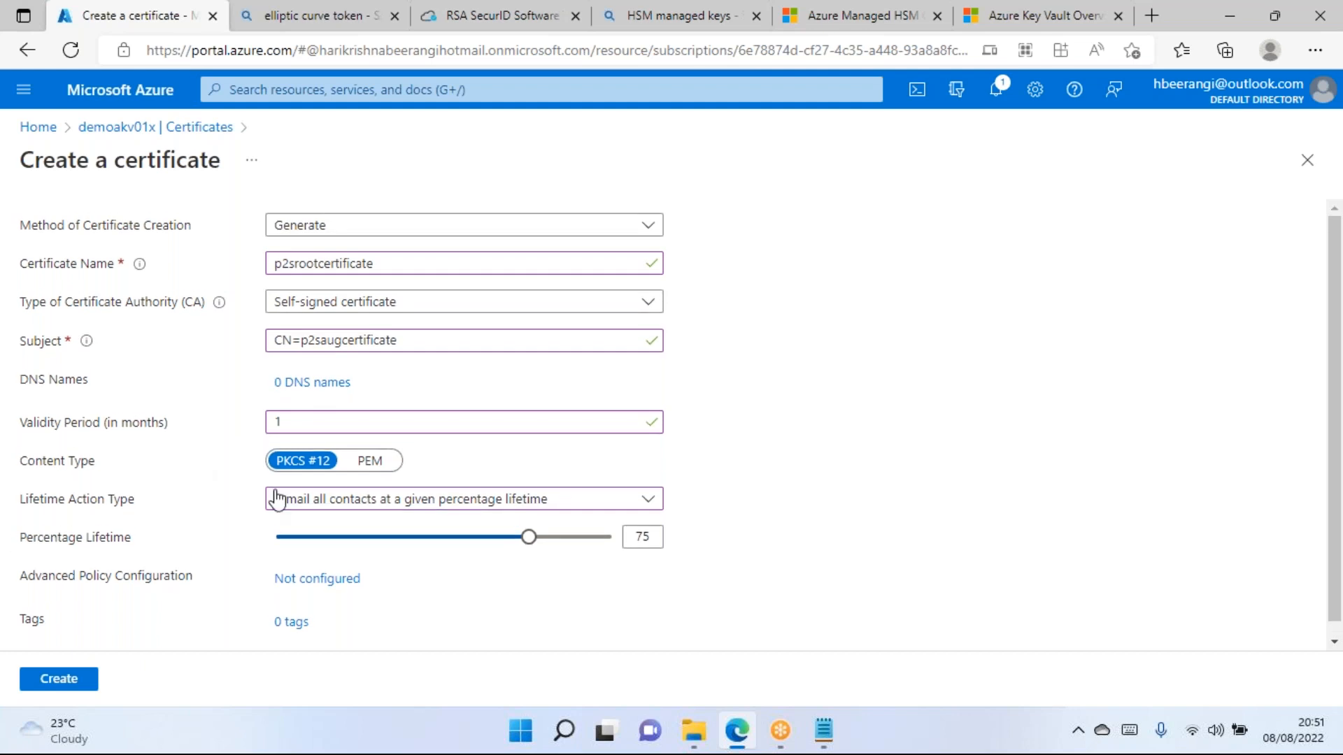
pyautogui.scroll(-1, 290, 493)
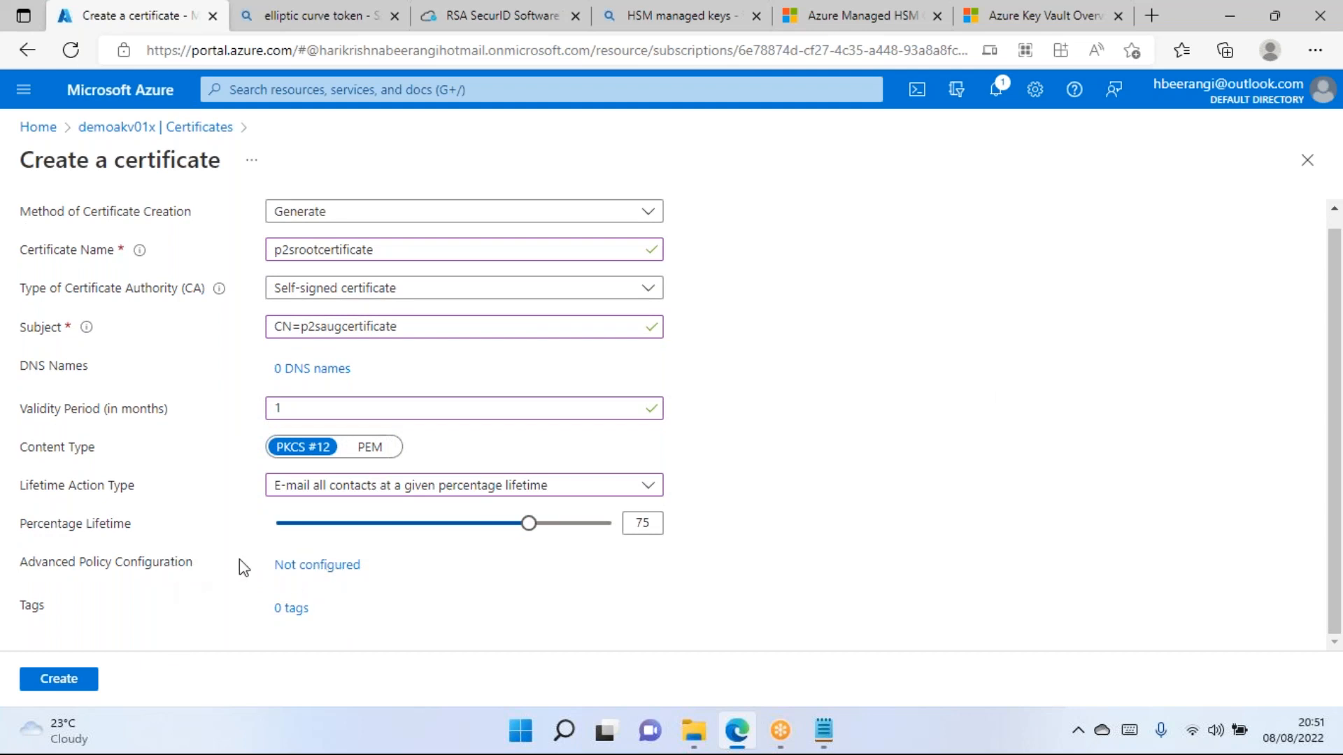
# Accept the advanced policy configuration with its default settings and create the certificate.
pyautogui.click(303, 575)
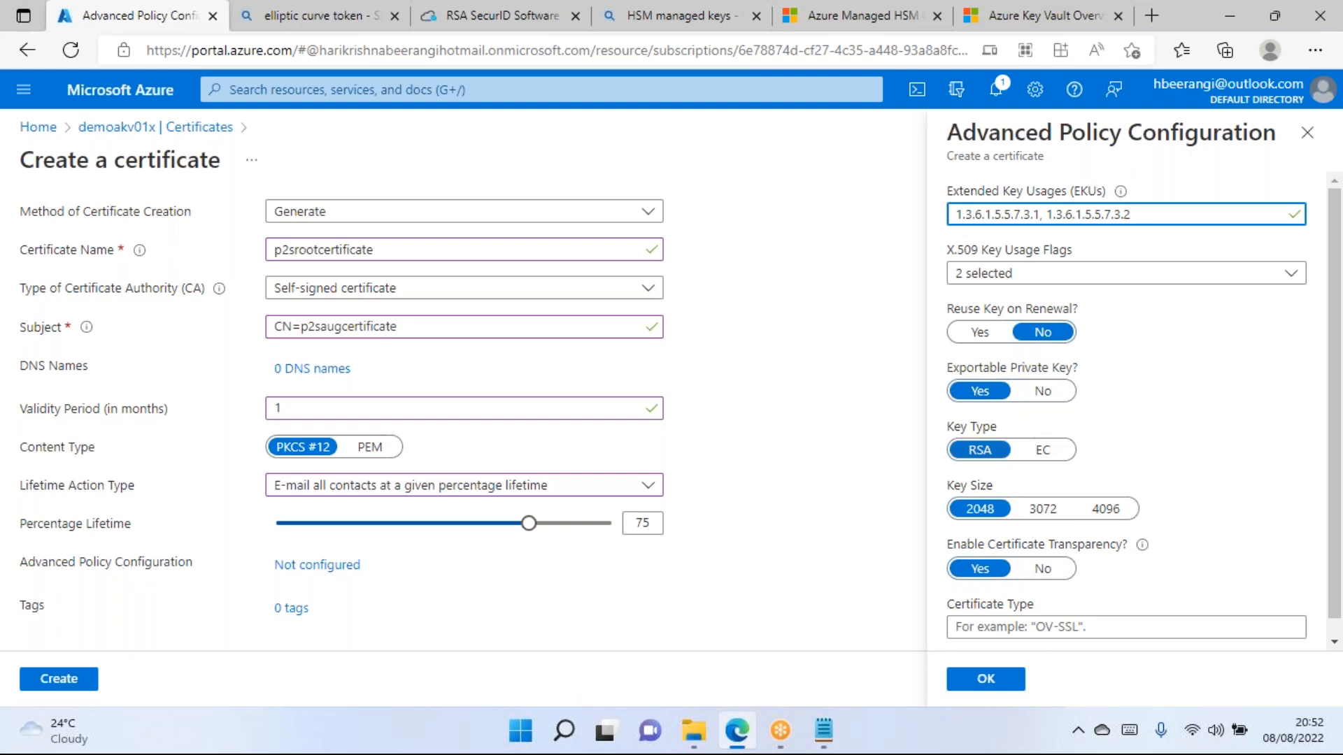
pyautogui.click(1005, 686)
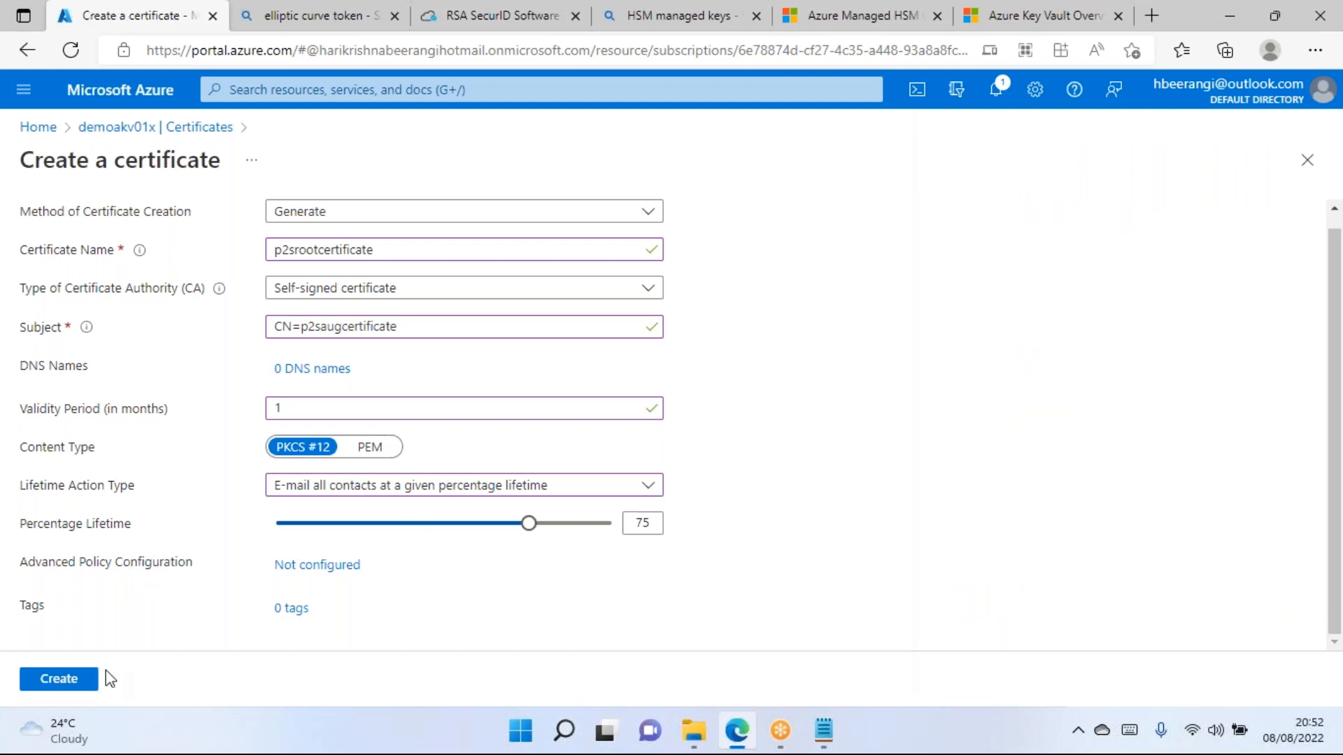
pyautogui.click(59, 679)
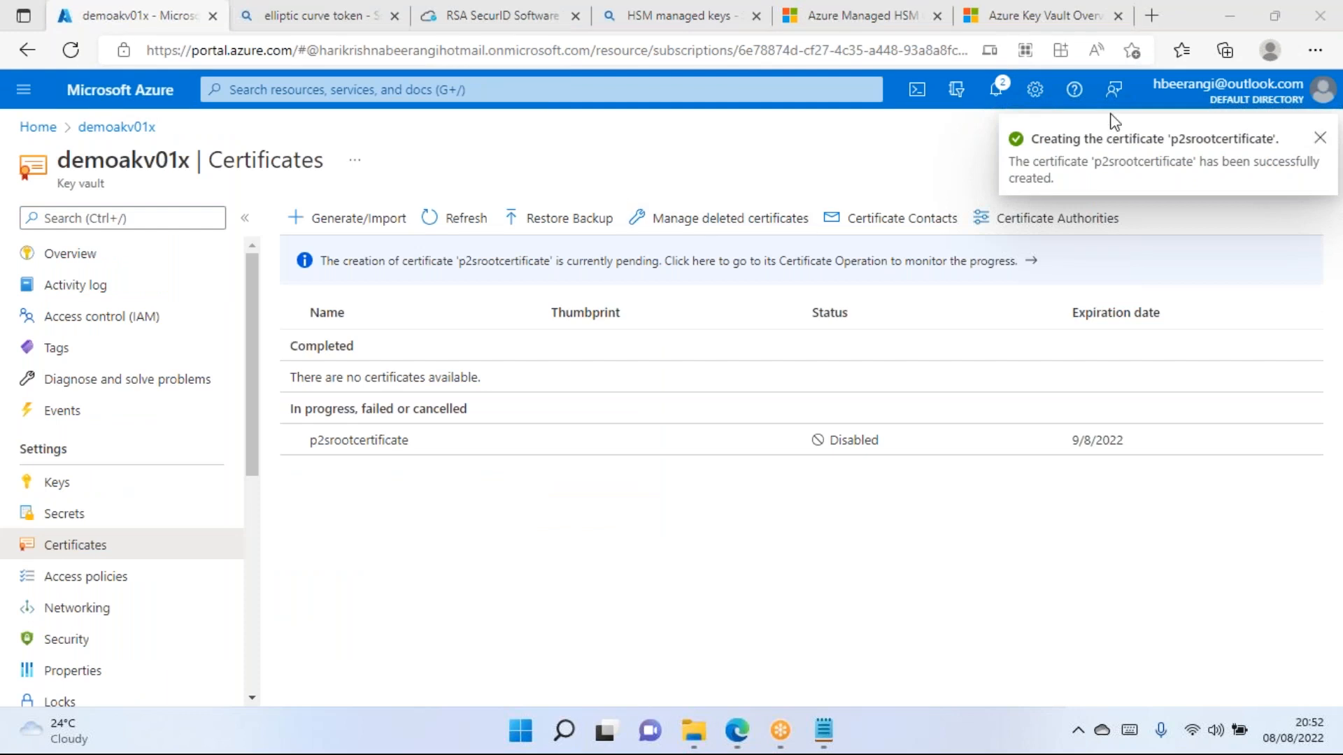
# Refresh the vault's certificate list and open the current version of p2srootcertificate.
pyautogui.click(995, 90)
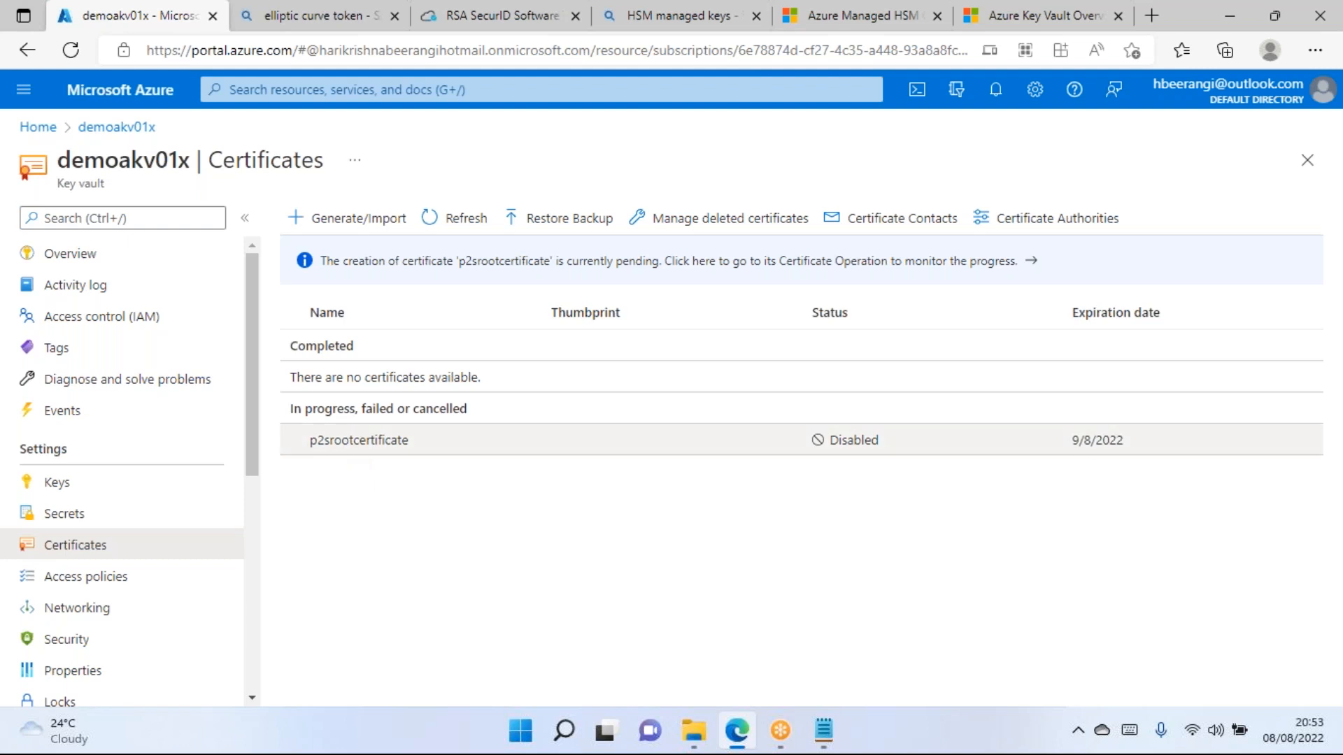
pyautogui.click(453, 220)
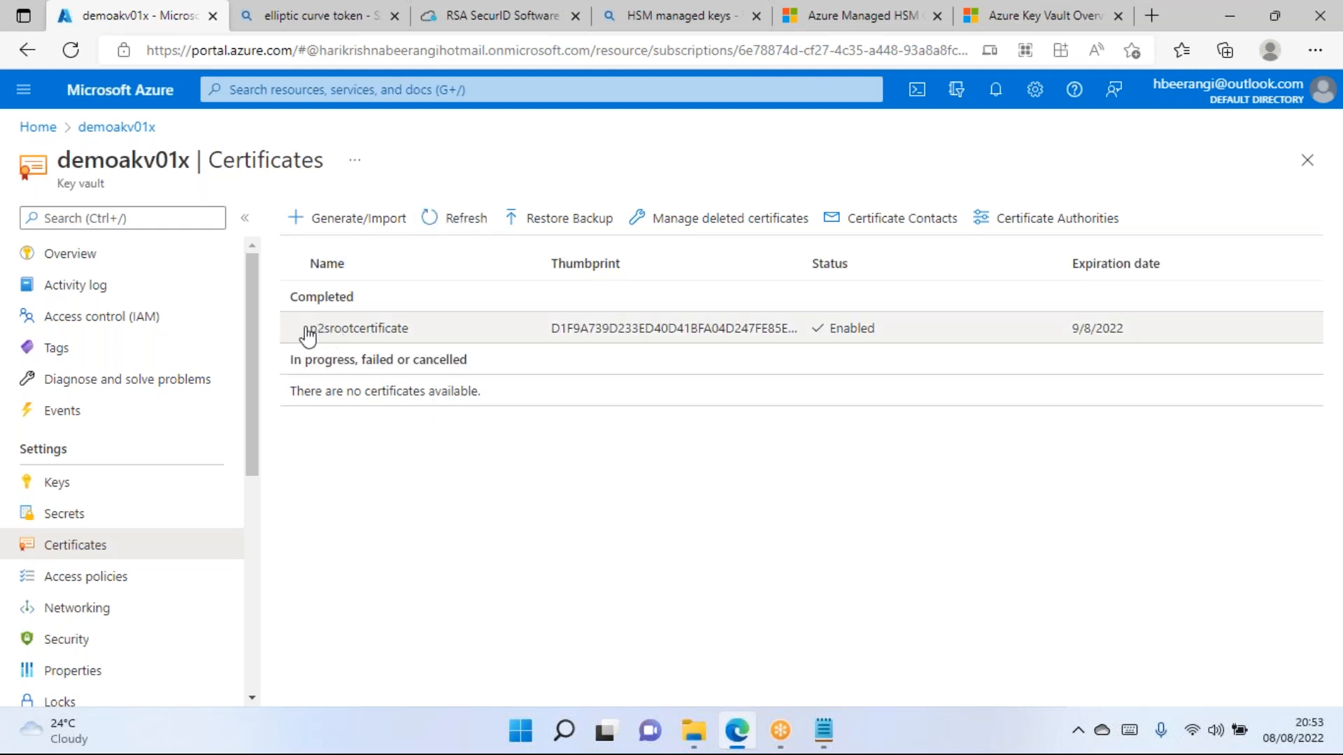
pyautogui.click(383, 333)
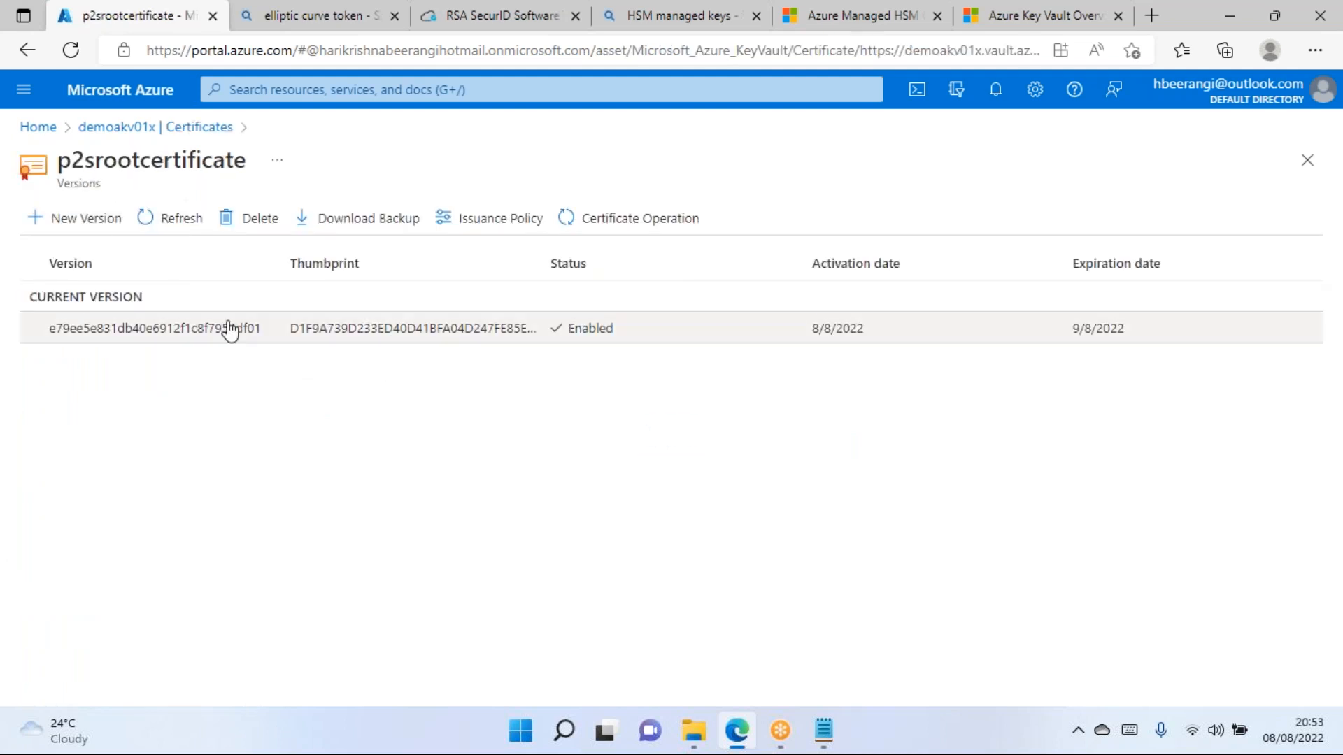
pyautogui.click(151, 334)
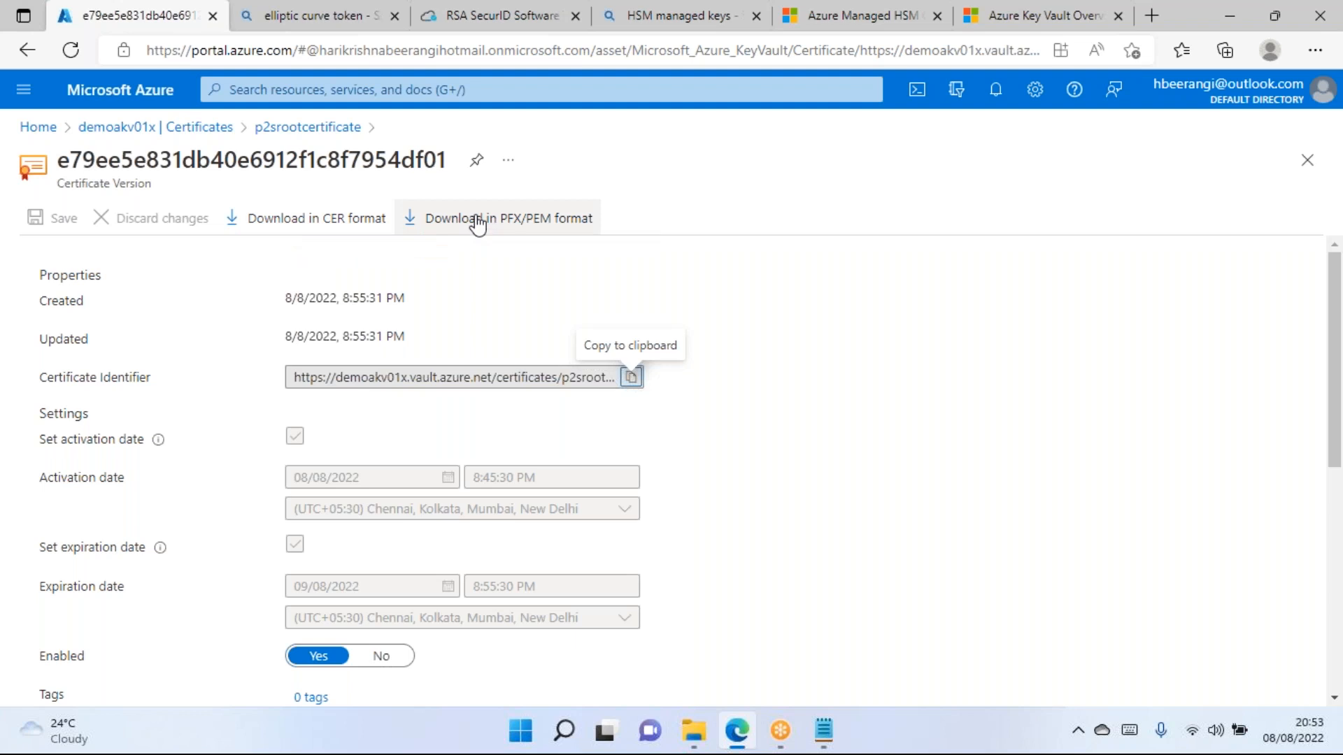
# Launch the Windows certificate manager with certmgr.msc and list the current user's personal certificates.
pyautogui.press('super+r')
pyautogui.write('certmgr.msc')
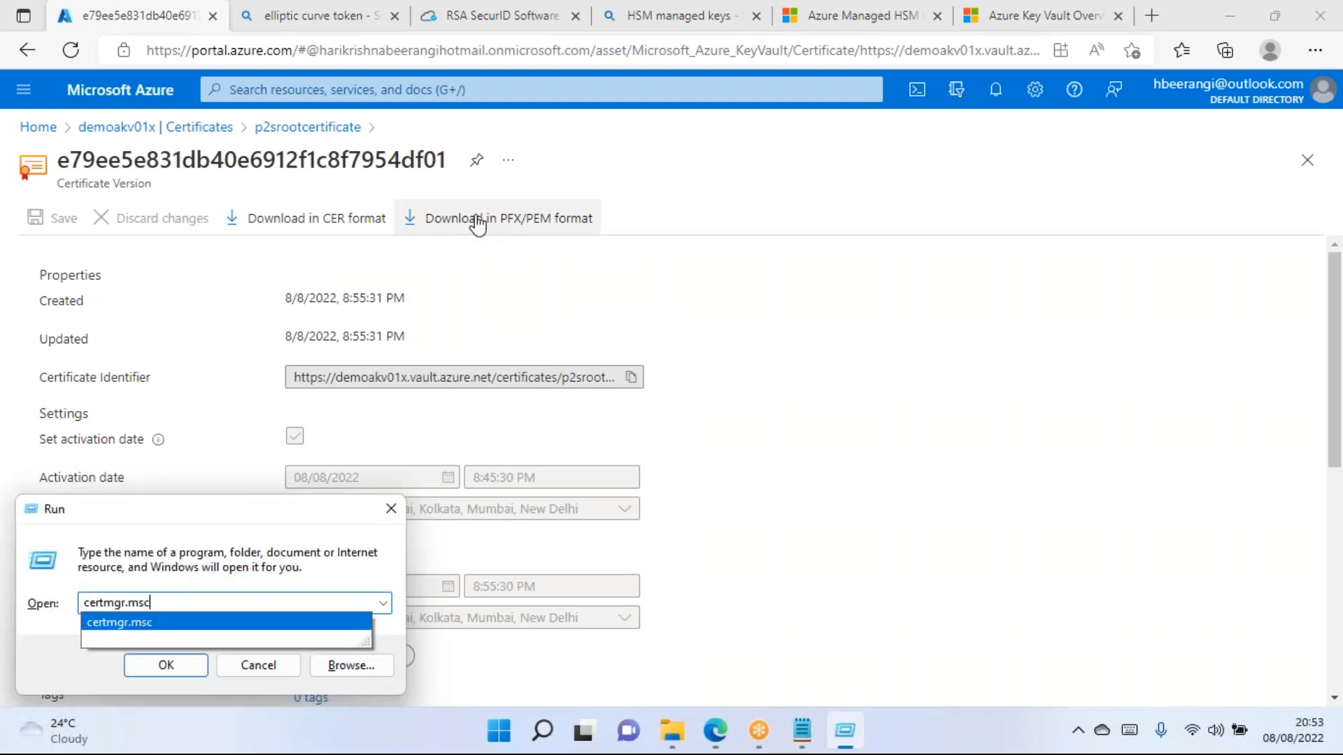
pyautogui.press('Return')
pyautogui.moveTo(321, 37); pyautogui.dragTo(959, 37)
pyautogui.click(658, 110)
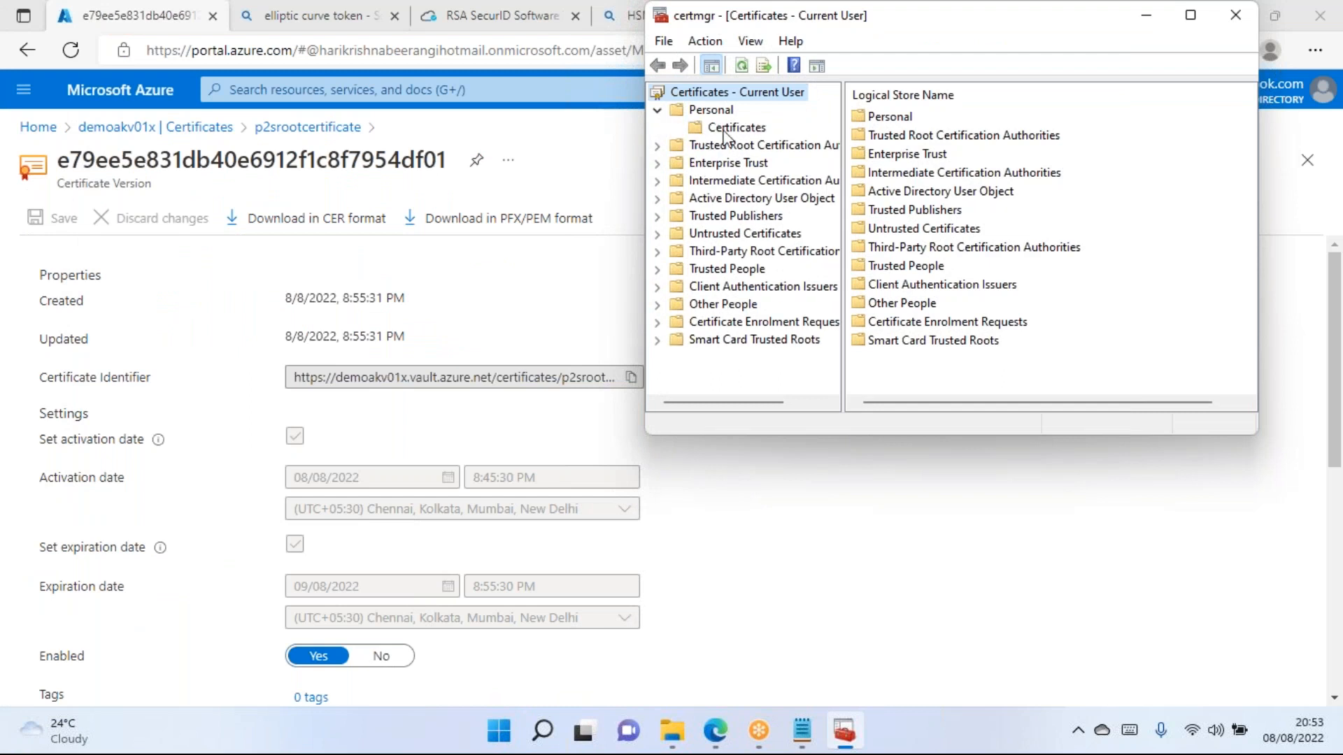
pyautogui.click(727, 128)
# Delete the p2srootcertjuly2022 and p2srootcertet certificates from the personal store.
pyautogui.click(913, 160)
pyautogui.click(903, 174)
pyautogui.rightClick(901, 179)
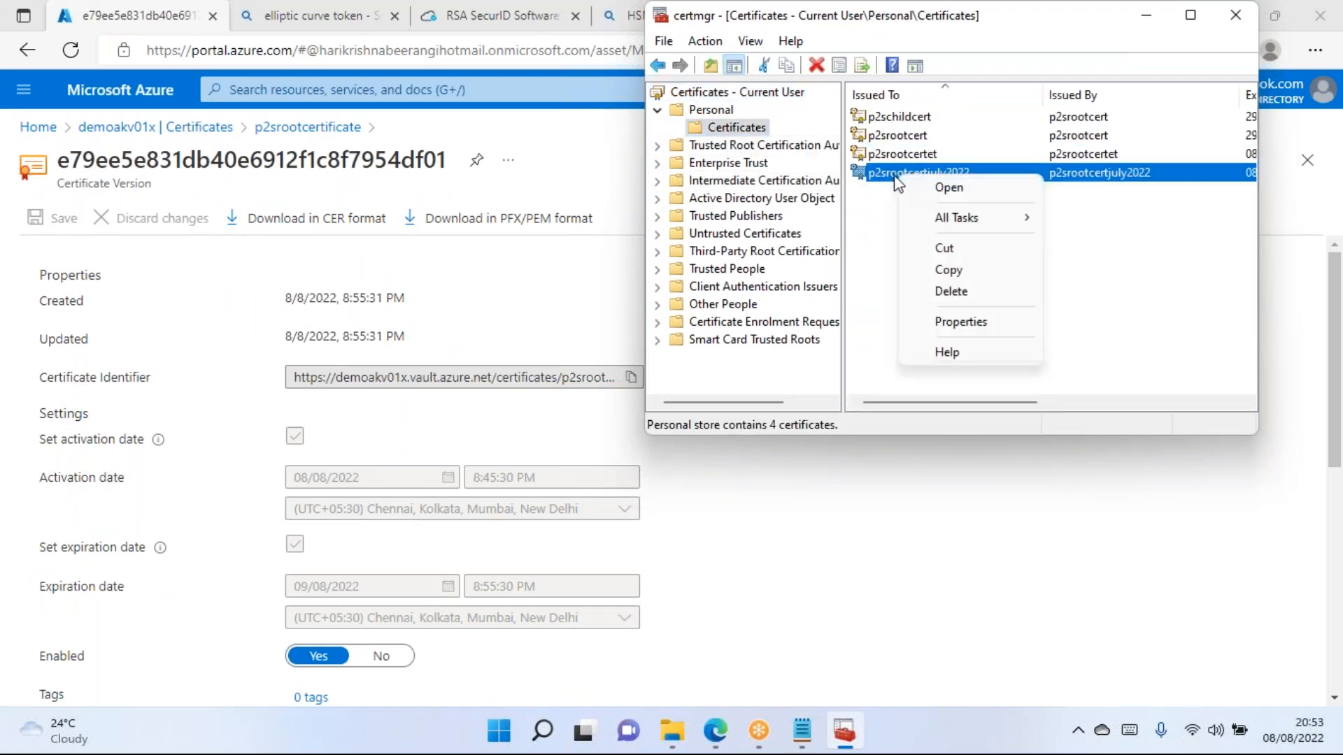
pyautogui.click(951, 292)
pyautogui.click(723, 439)
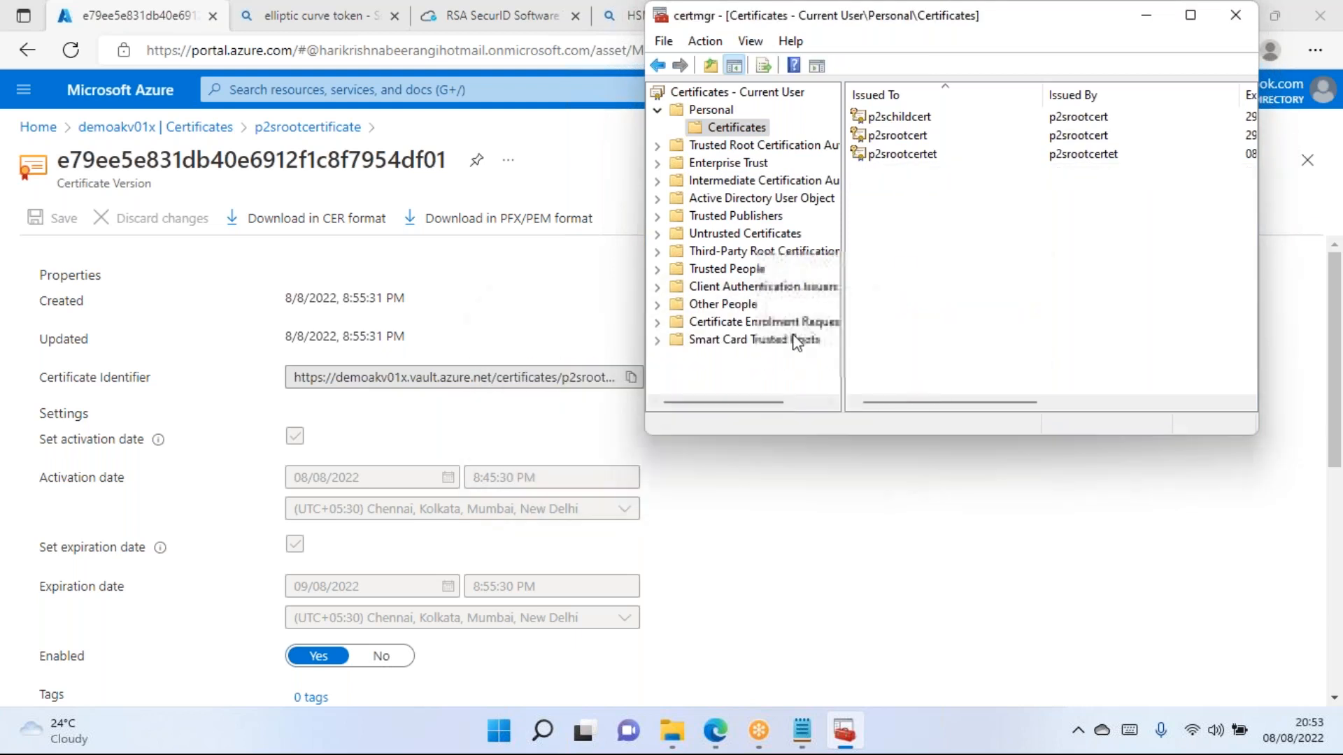
pyautogui.rightClick(919, 155)
pyautogui.click(962, 274)
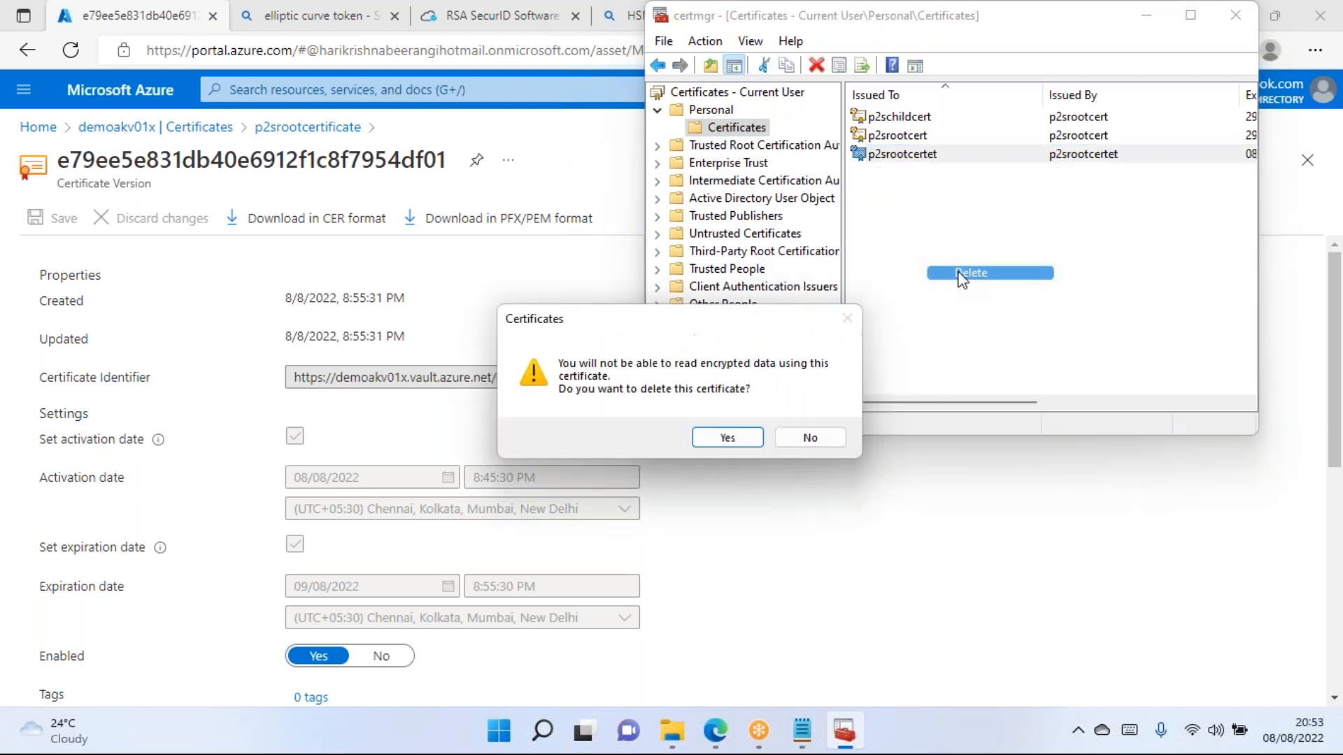
pyautogui.click(707, 437)
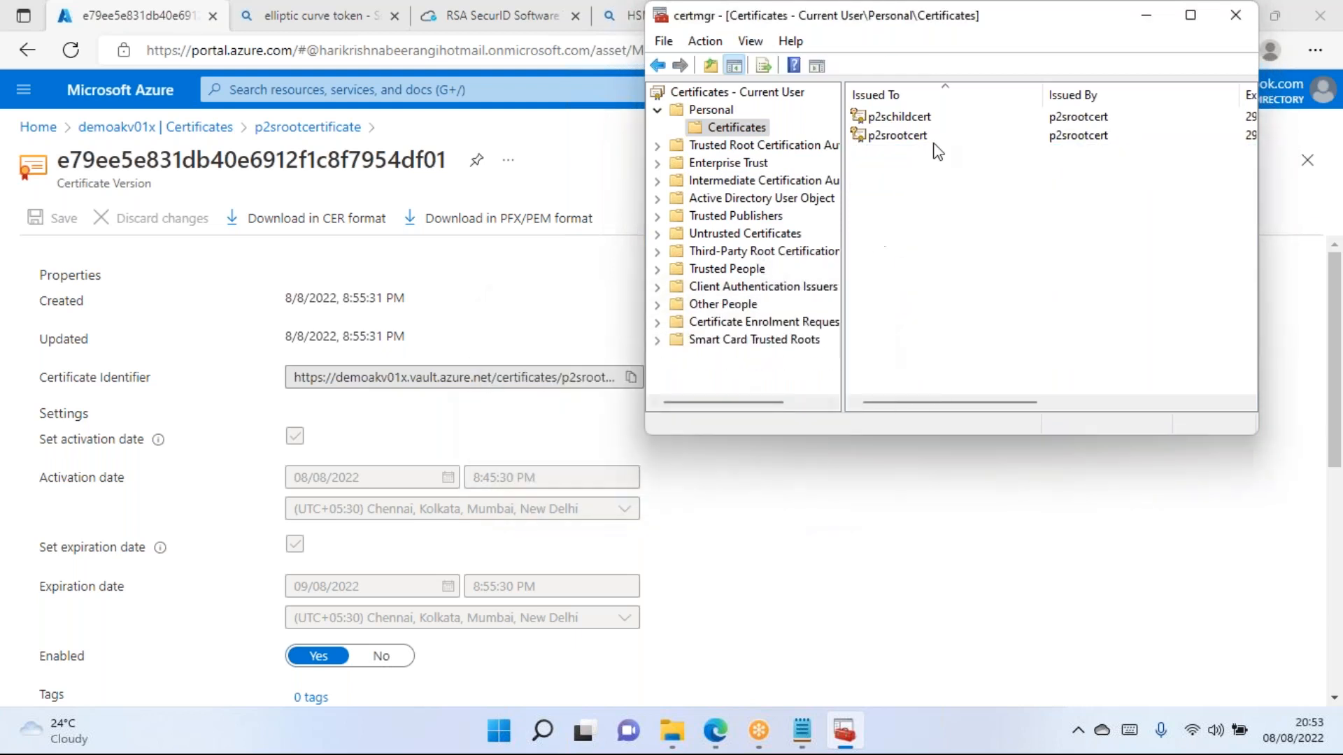
# Delete the p2srootcert and p2schildcert certificates from the personal store.
pyautogui.rightClick(893, 140)
pyautogui.click(935, 253)
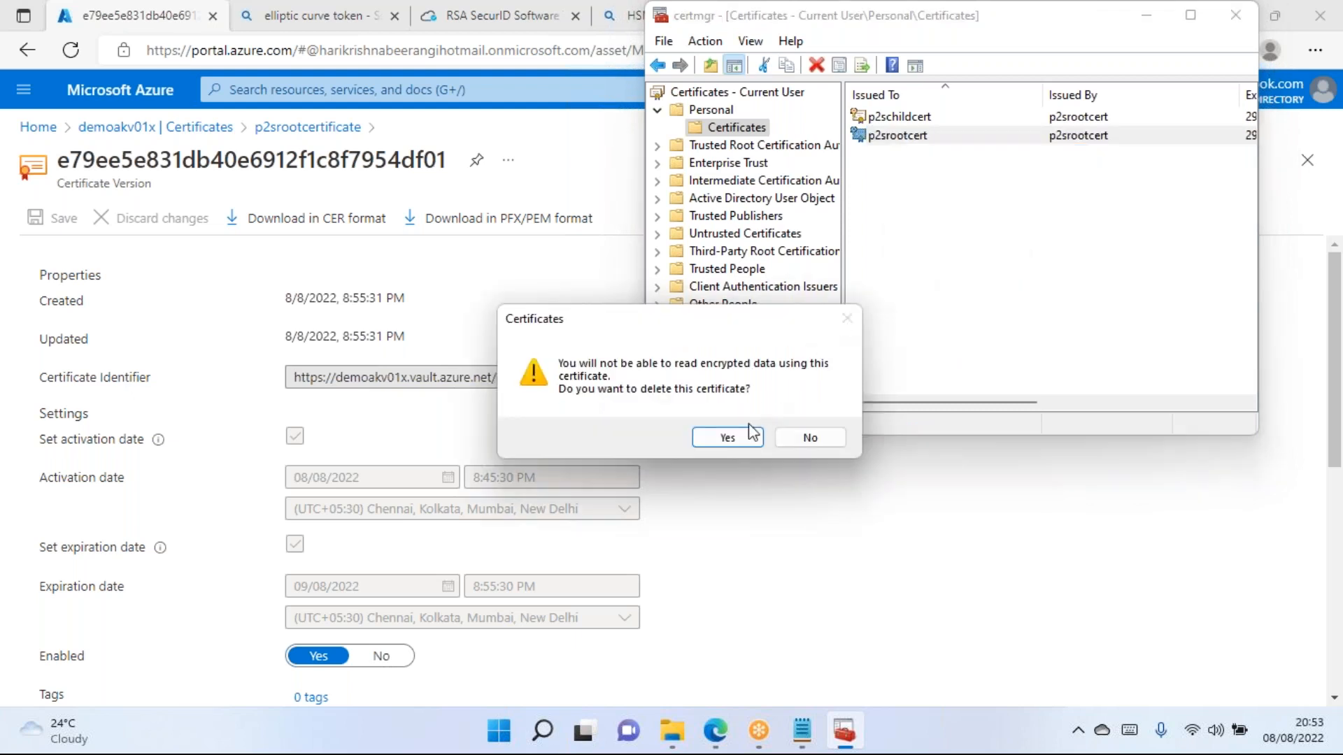
pyautogui.click(752, 432)
pyautogui.rightClick(895, 121)
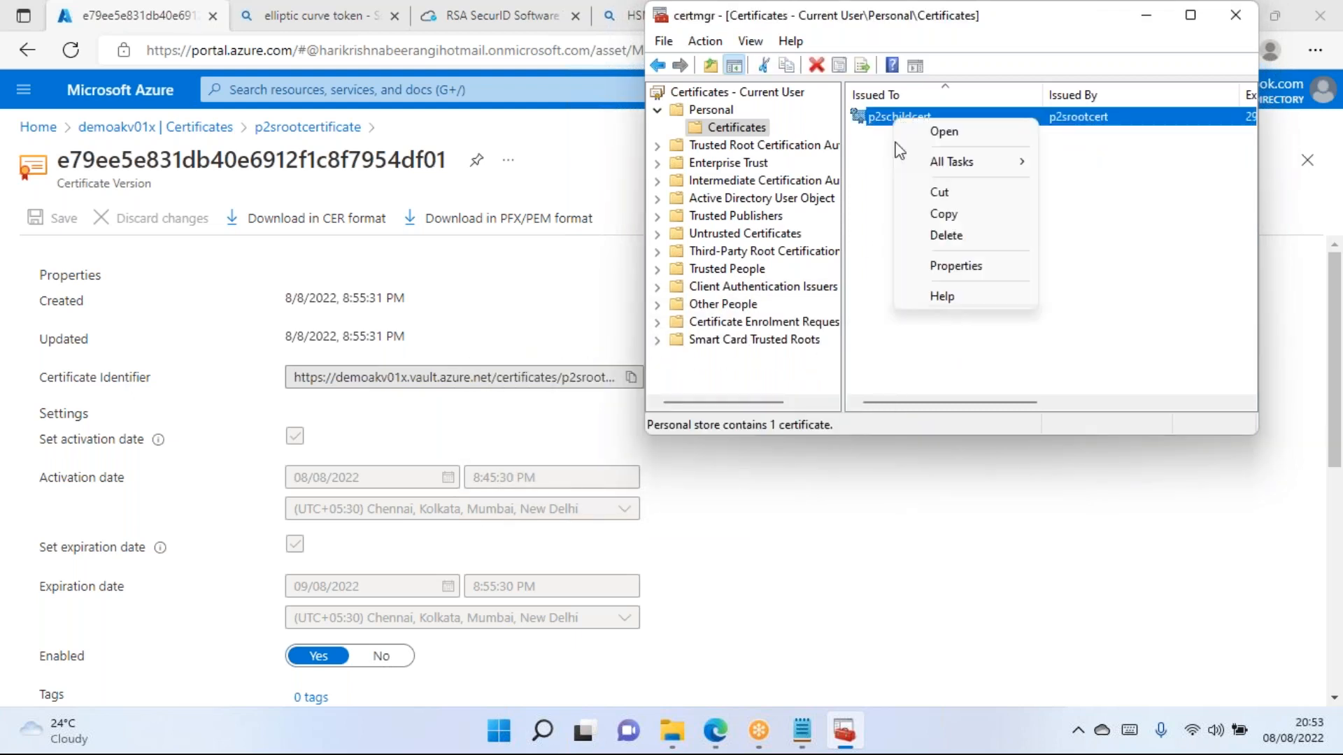
pyautogui.click(946, 235)
pyautogui.click(745, 438)
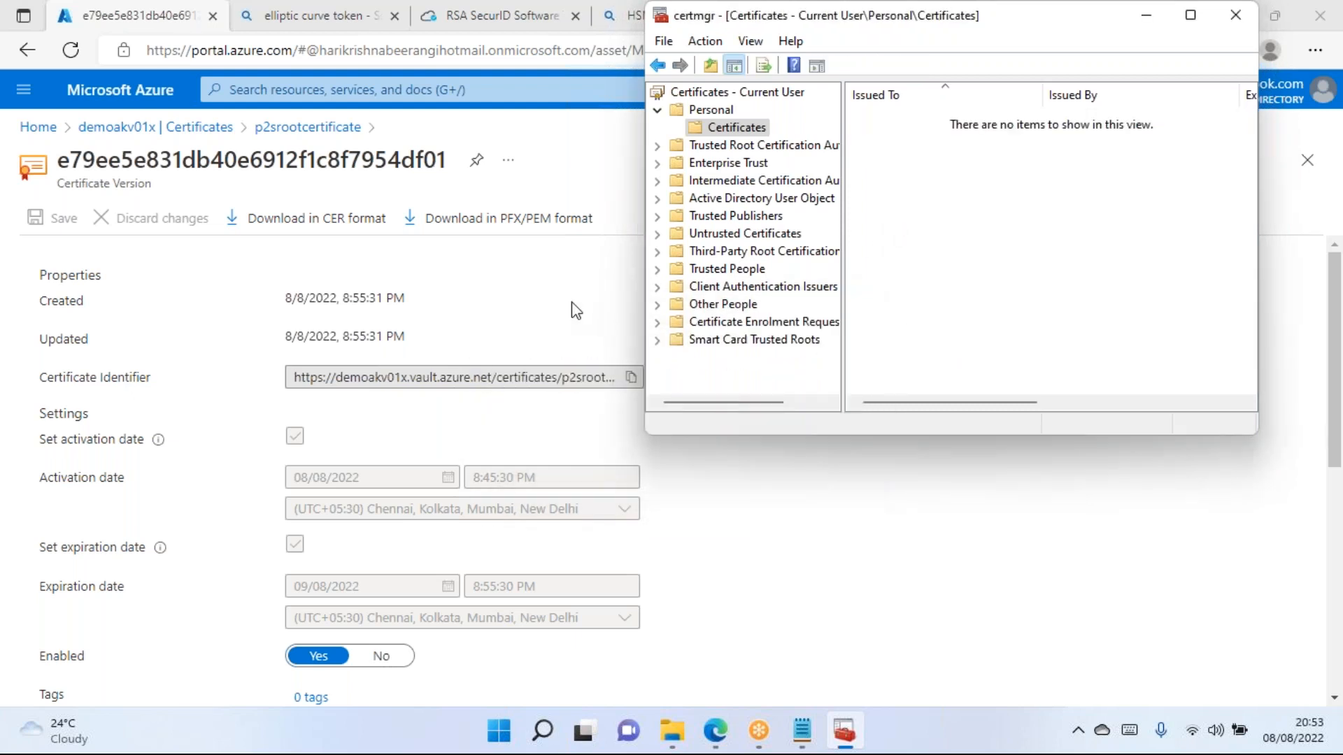
# Return to the Azure portal, download the certificate version in PFX/PEM format, and open the folder containing the downloaded file.
pyautogui.click(570, 300)
pyautogui.scroll(-4, 448, 294)
pyautogui.scroll(-3, 137, 428)
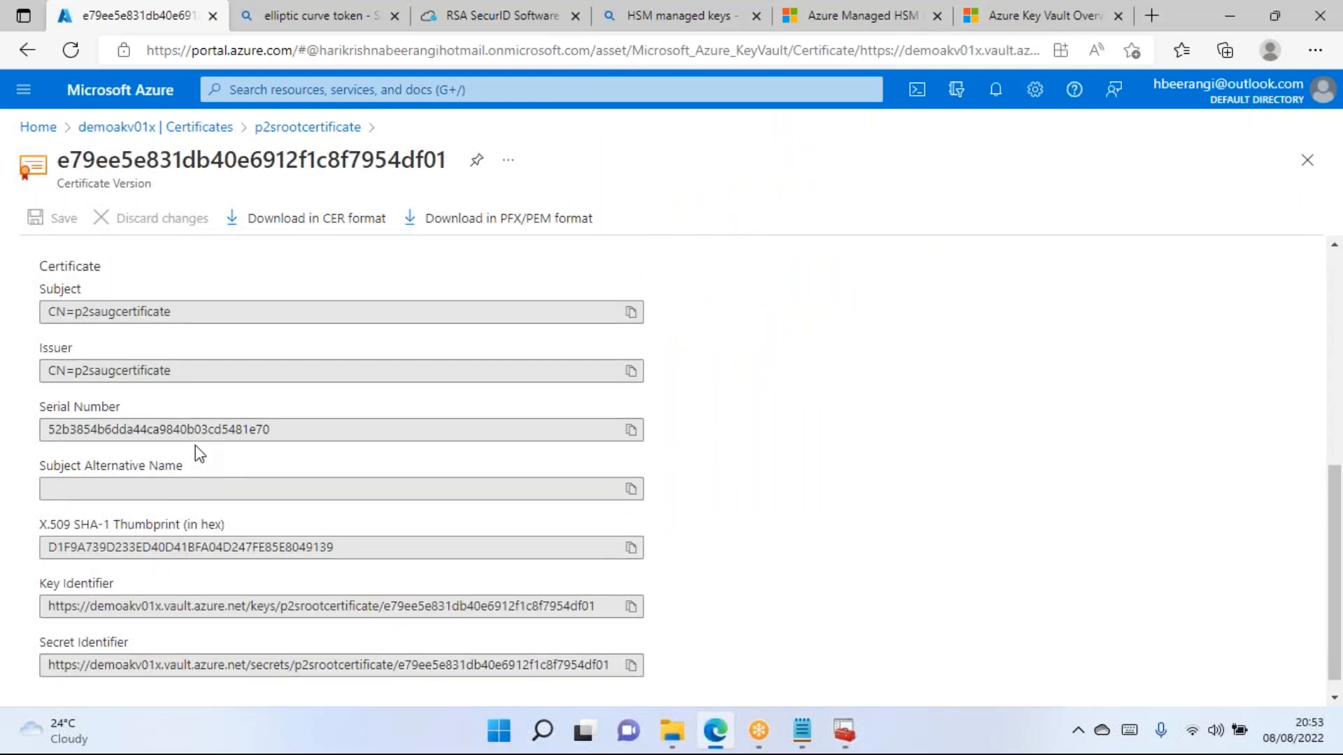
pyautogui.scroll(10, 195, 446)
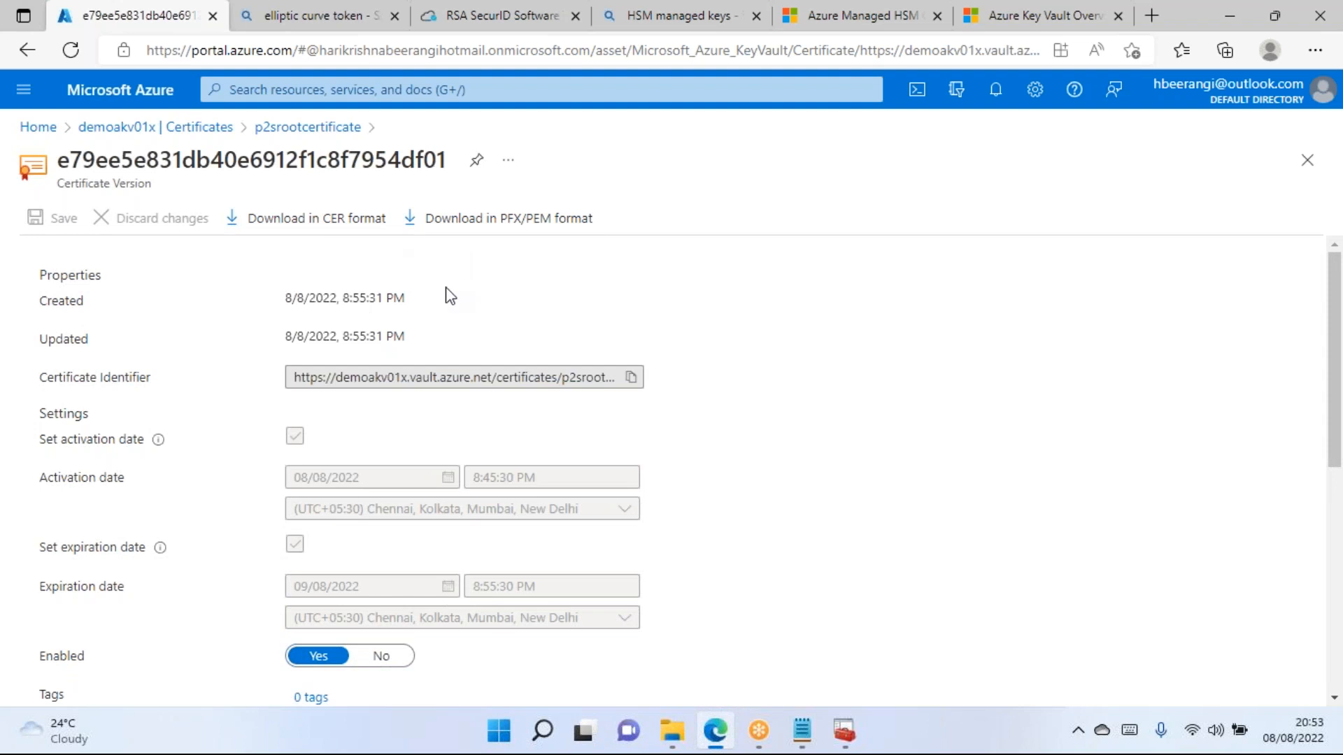
pyautogui.click(459, 222)
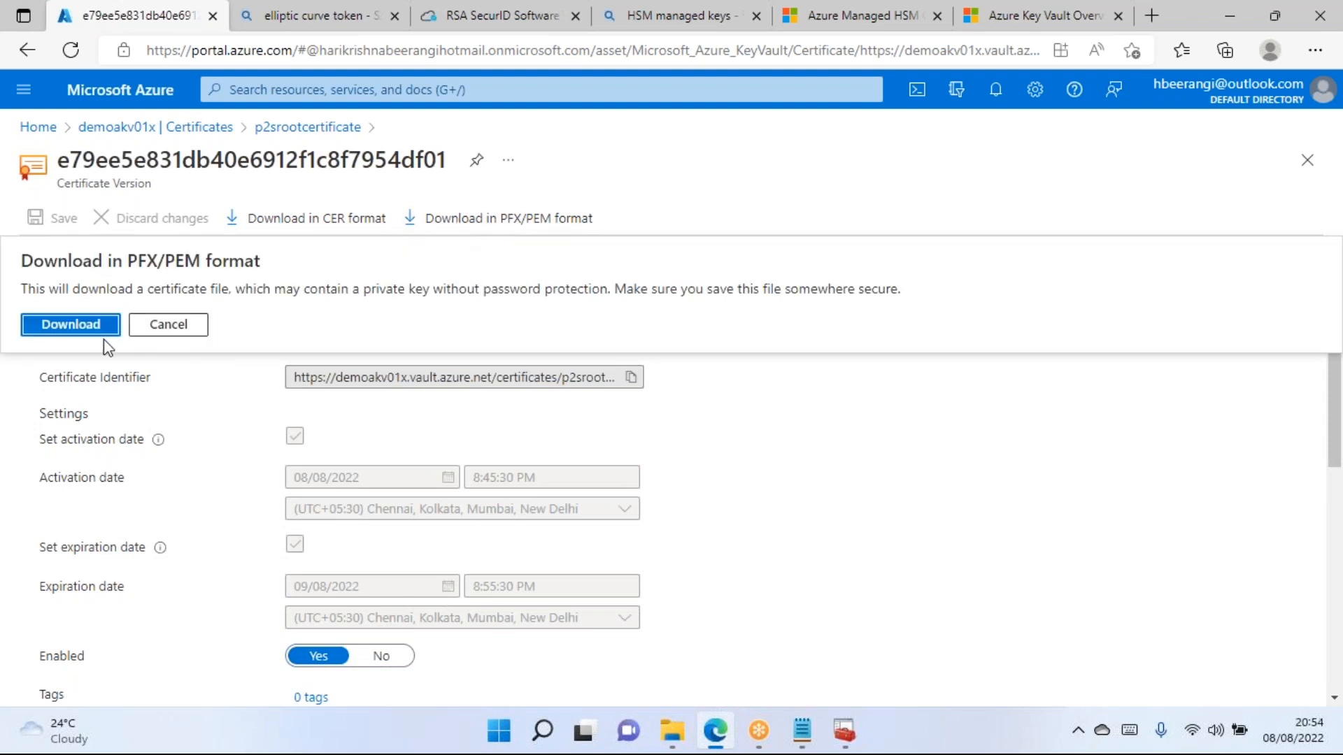
pyautogui.click(83, 326)
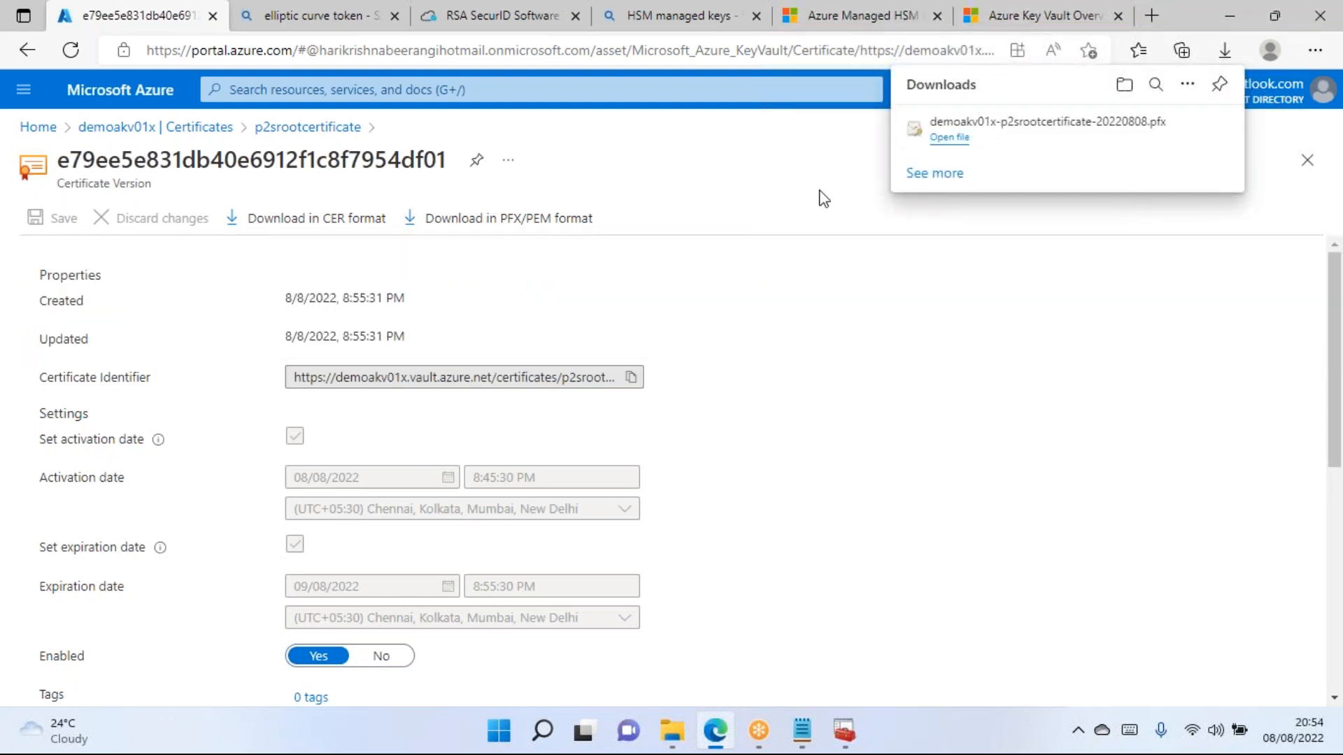
pyautogui.click(1125, 85)
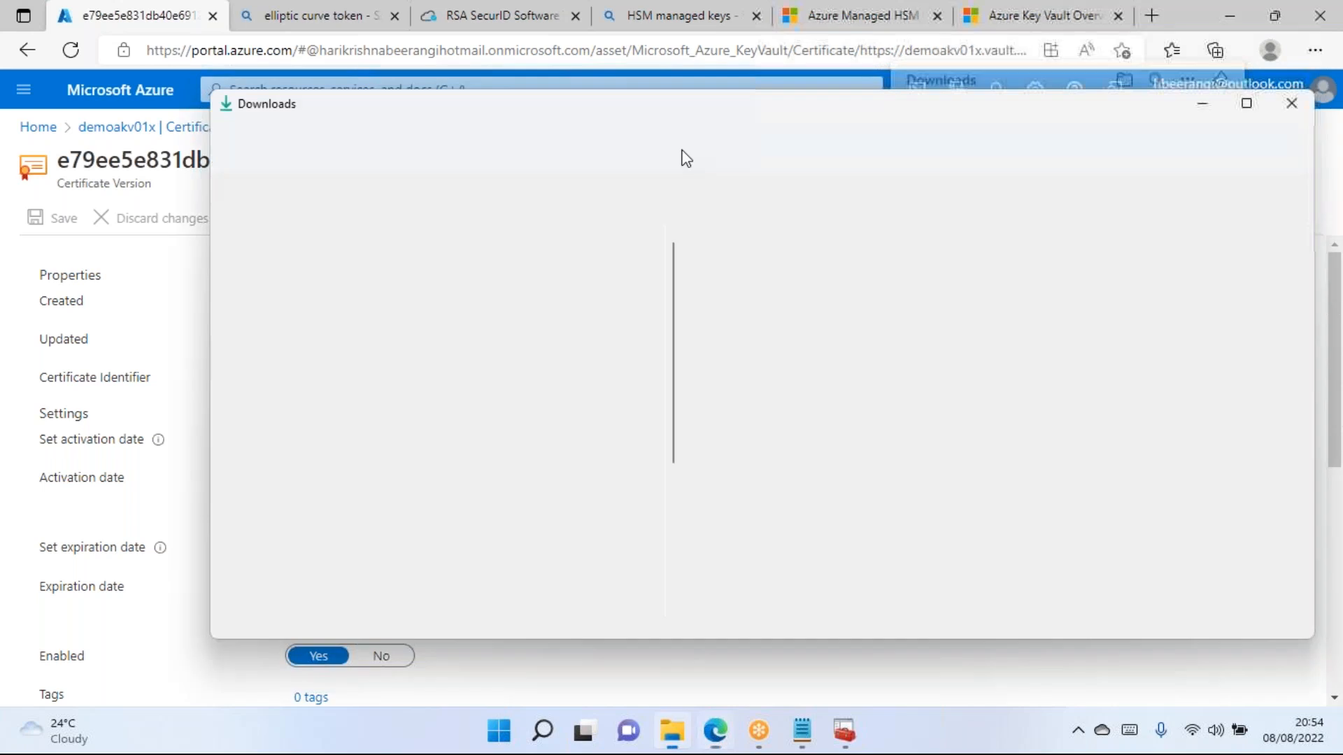
# Download the certificate version in CER format and keep the flagged file.
pyautogui.click(1203, 104)
pyautogui.click(274, 225)
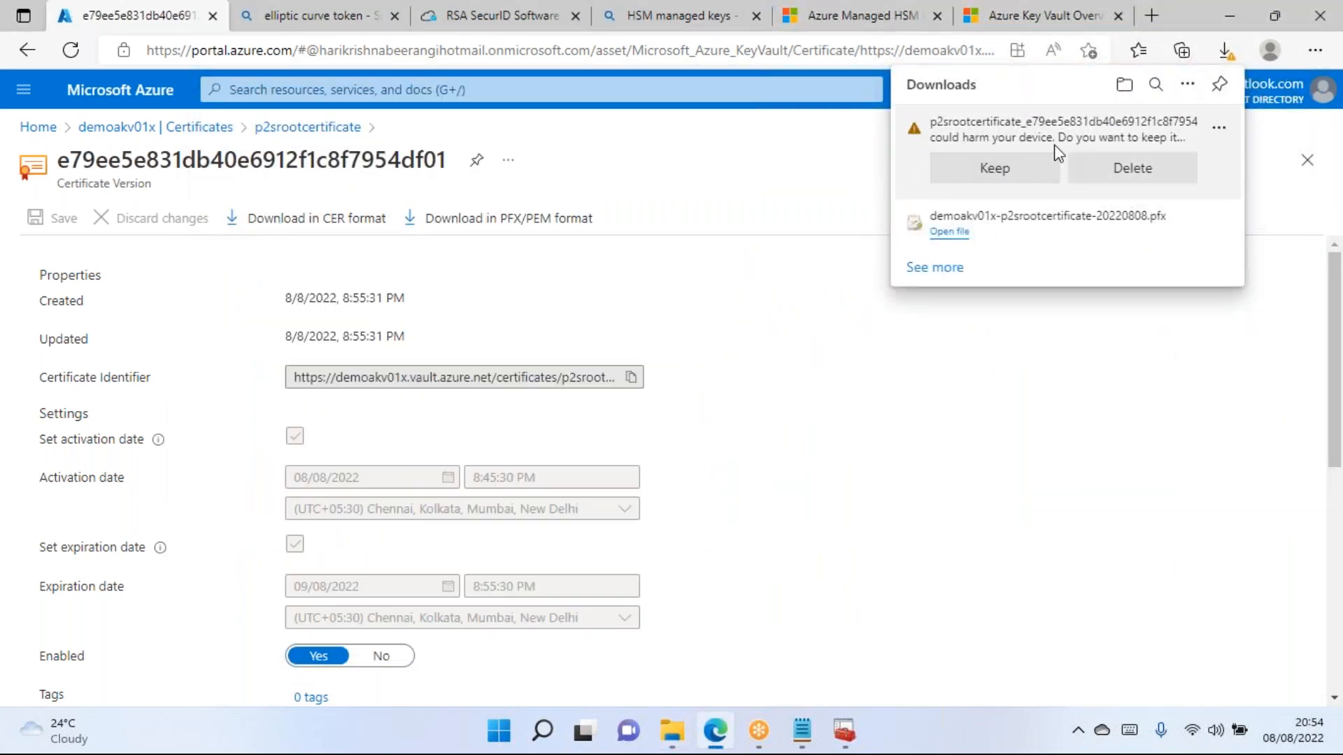
pyautogui.click(1020, 183)
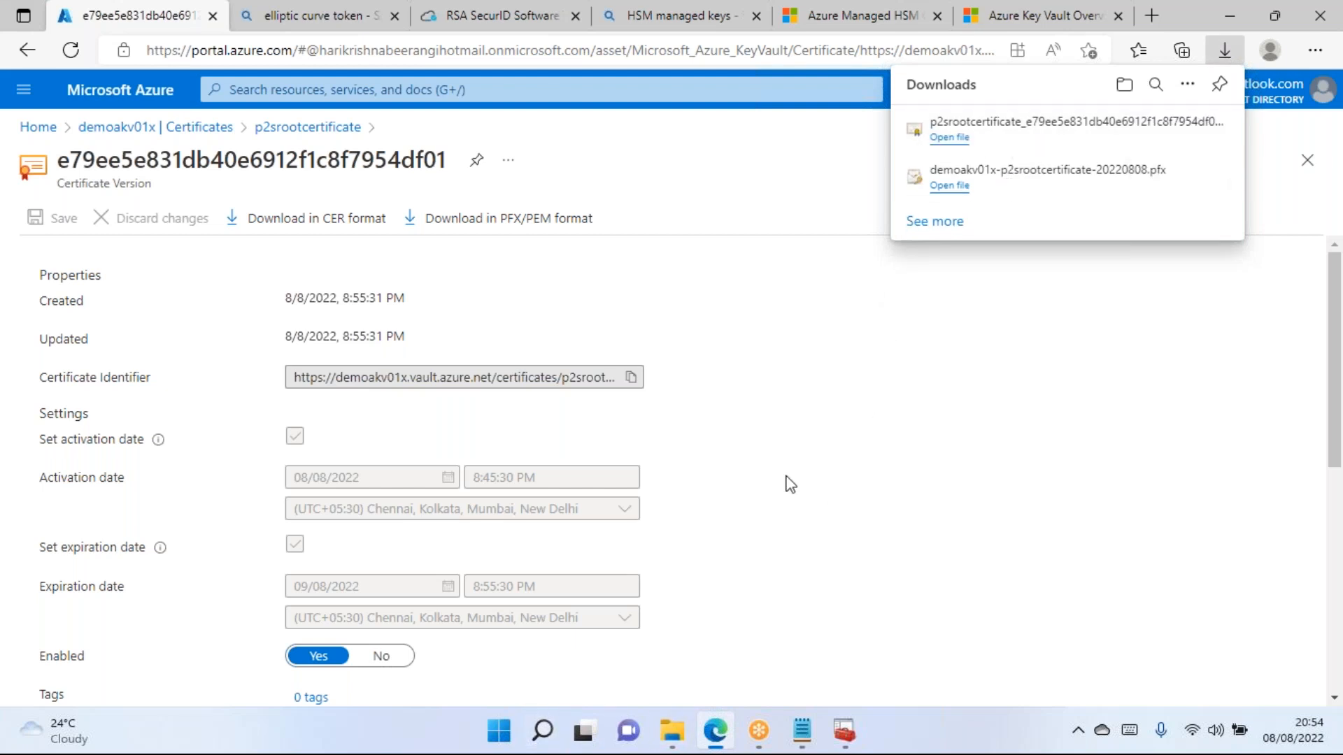
pyautogui.click(860, 474)
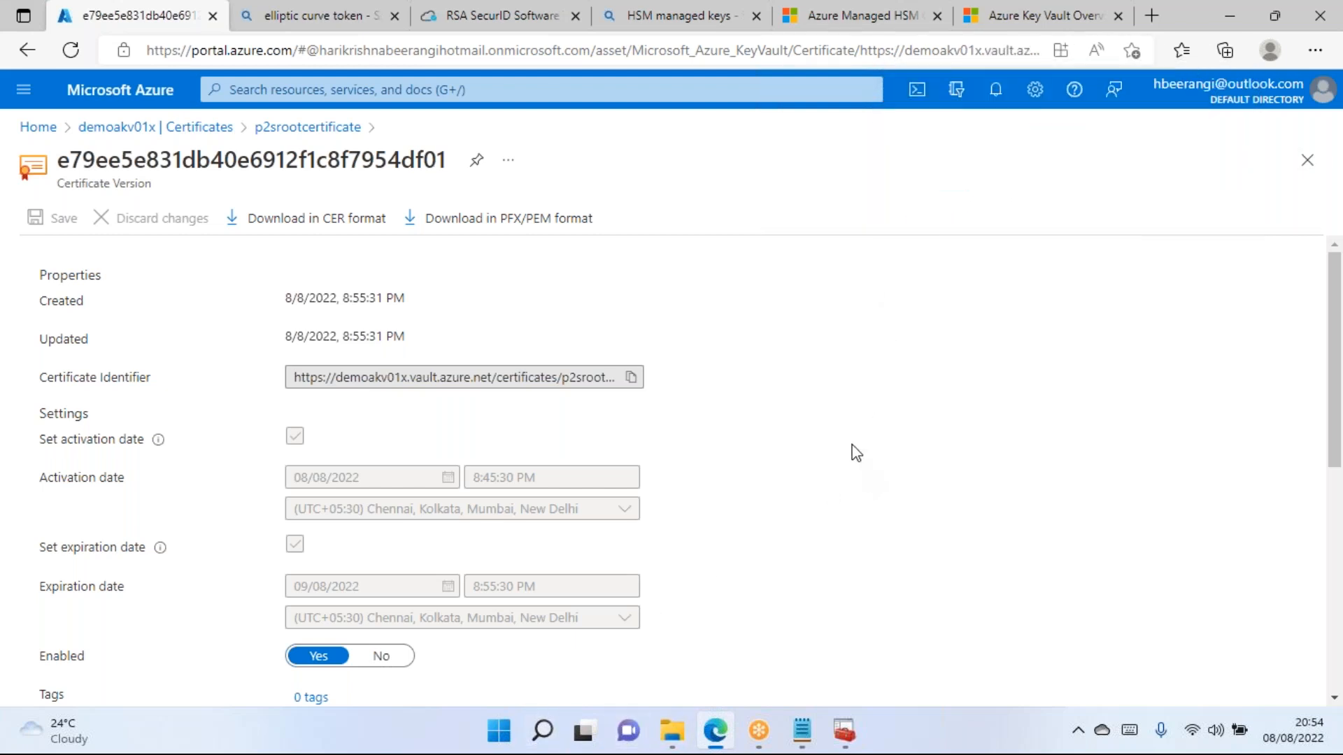
pyautogui.scroll(-2, 854, 455)
pyautogui.scroll(-5, 686, 465)
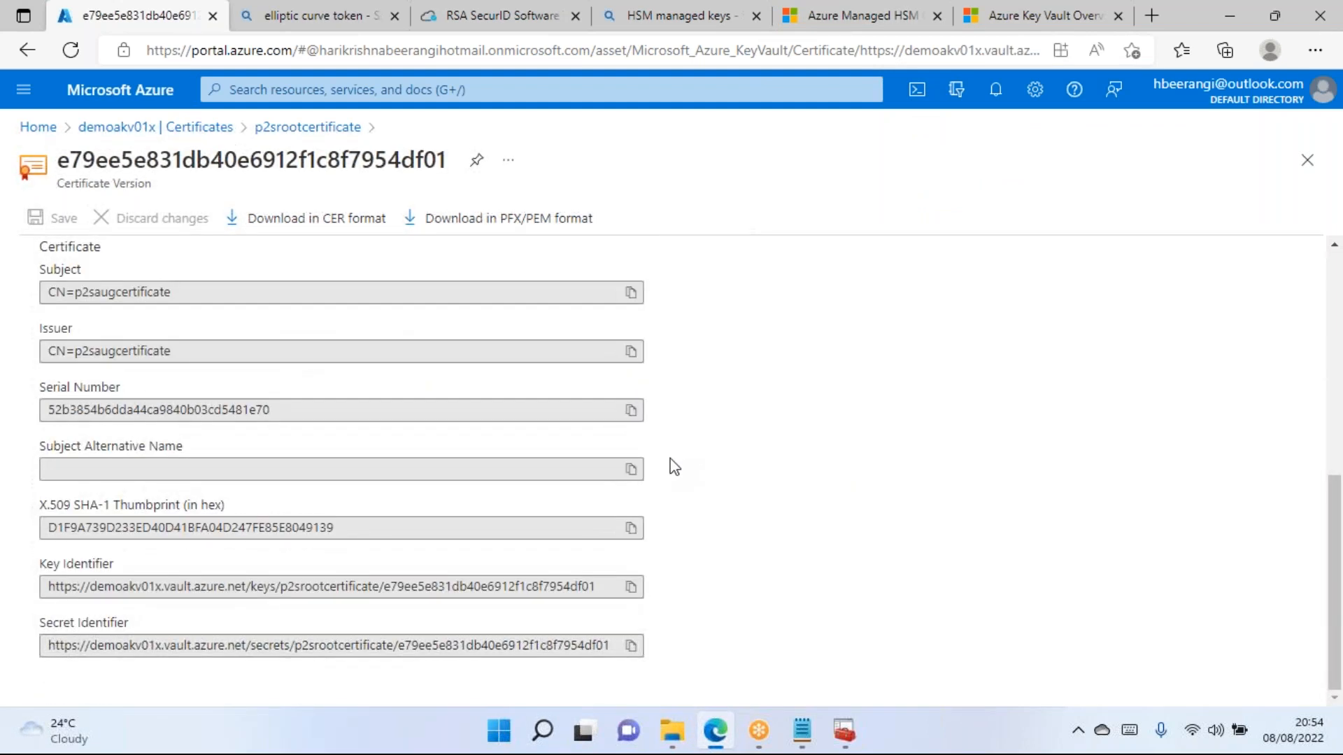
# Start importing demoakv01x-p2srootcertificate-20220808.pfx from the Downloads folder and proceed to the private key protection page of the import wizard.
pyautogui.click(671, 730)
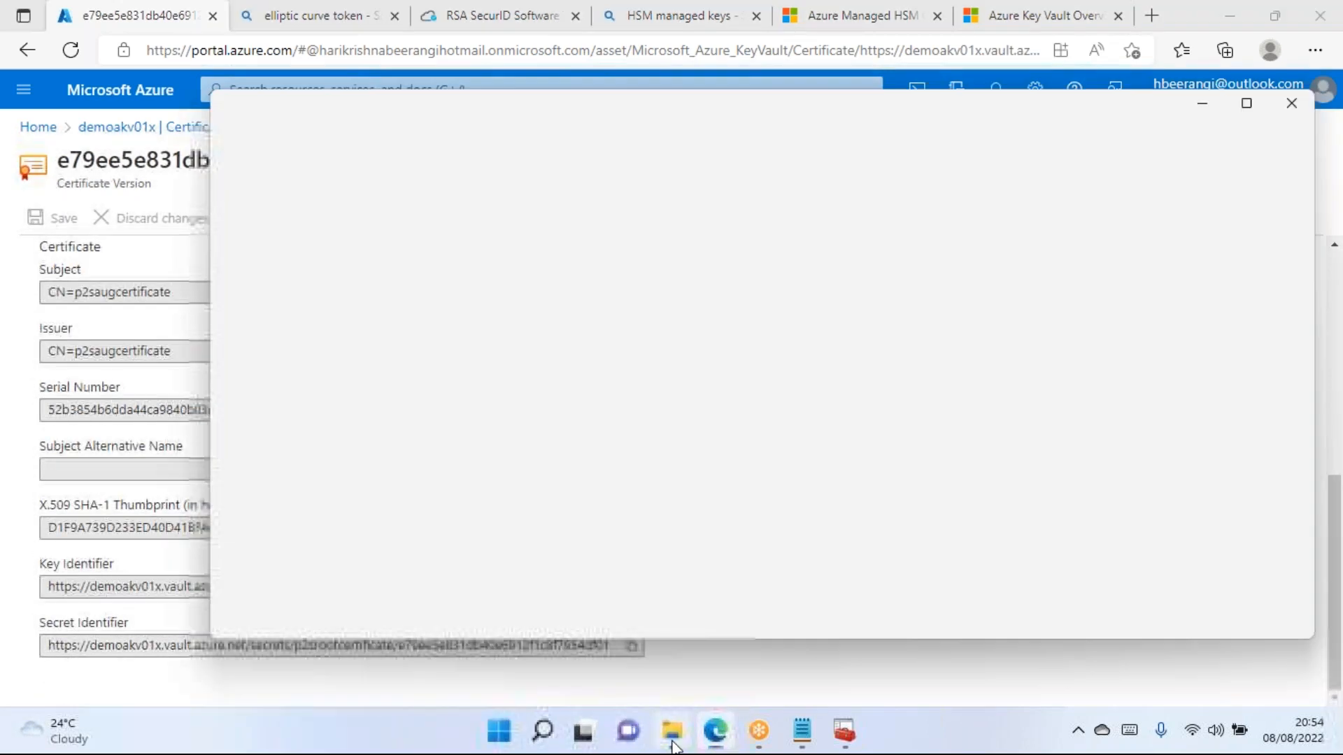
pyautogui.click(299, 316)
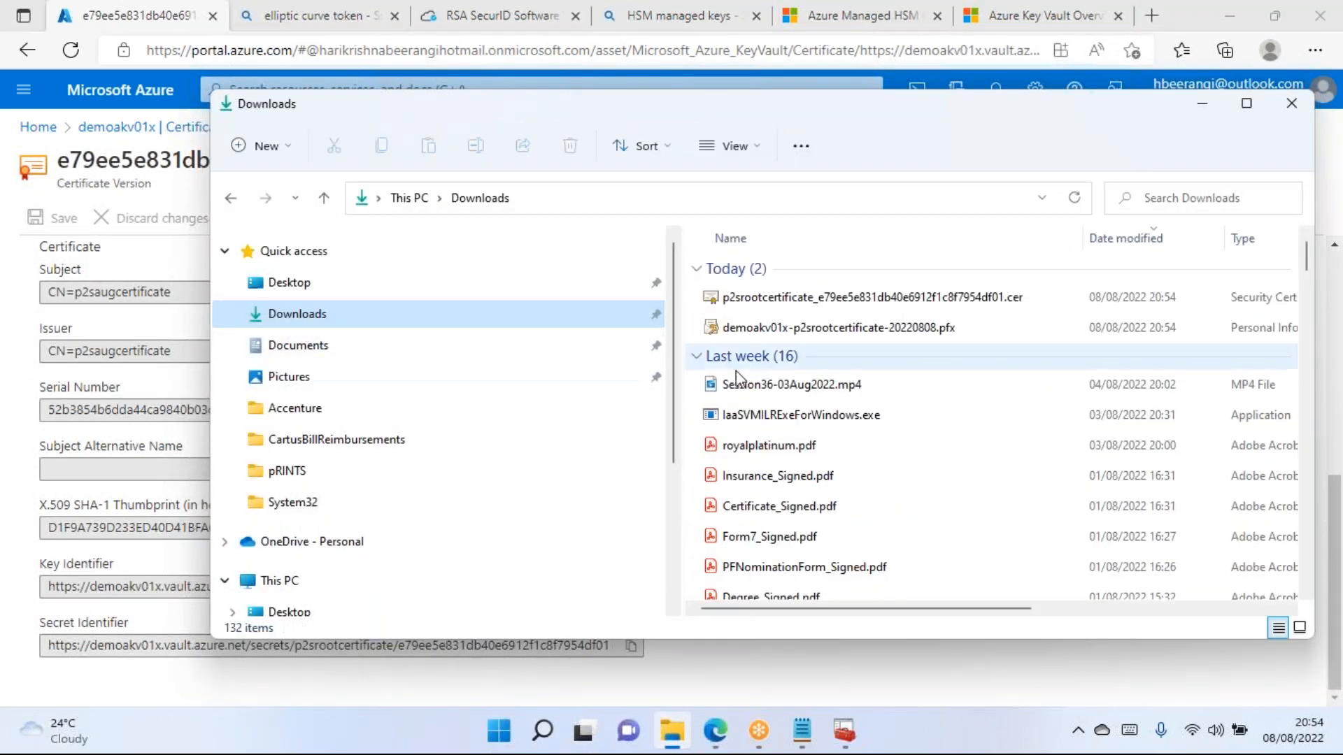
pyautogui.doubleClick(808, 329)
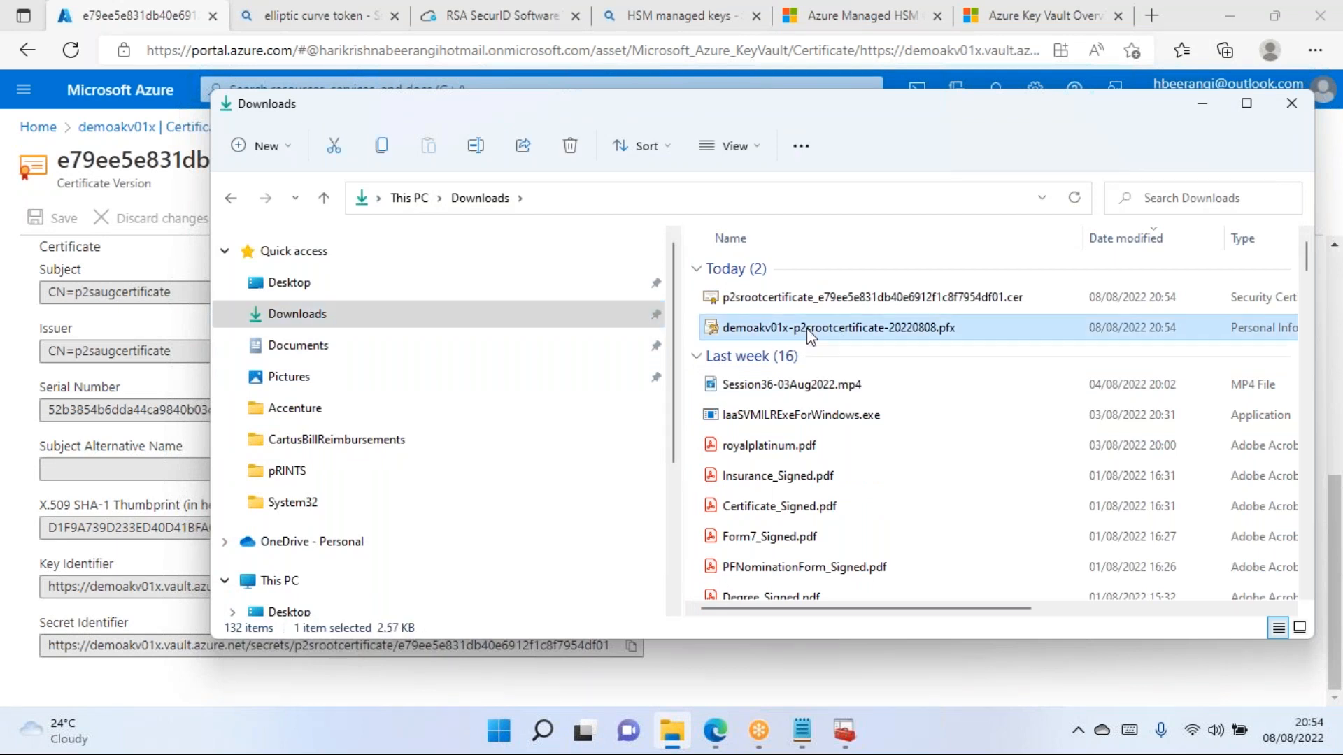
pyautogui.click(810, 585)
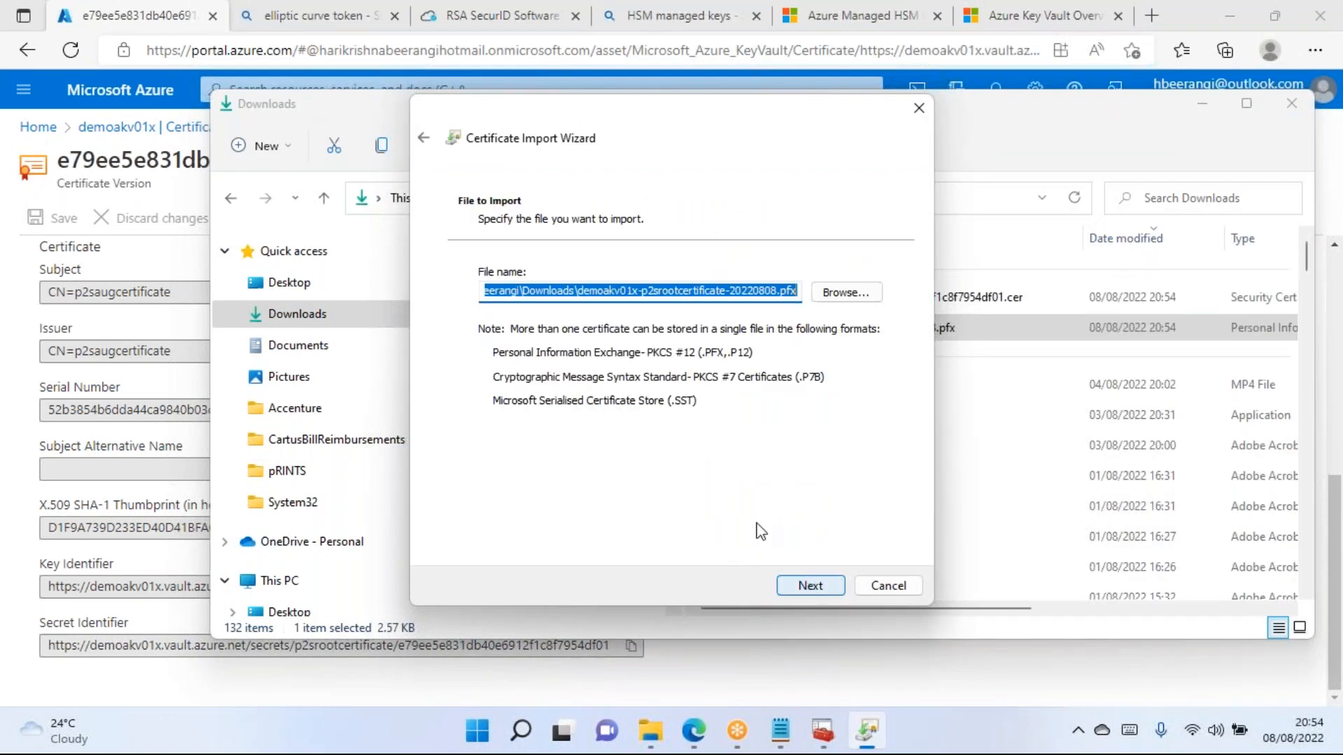
pyautogui.click(815, 585)
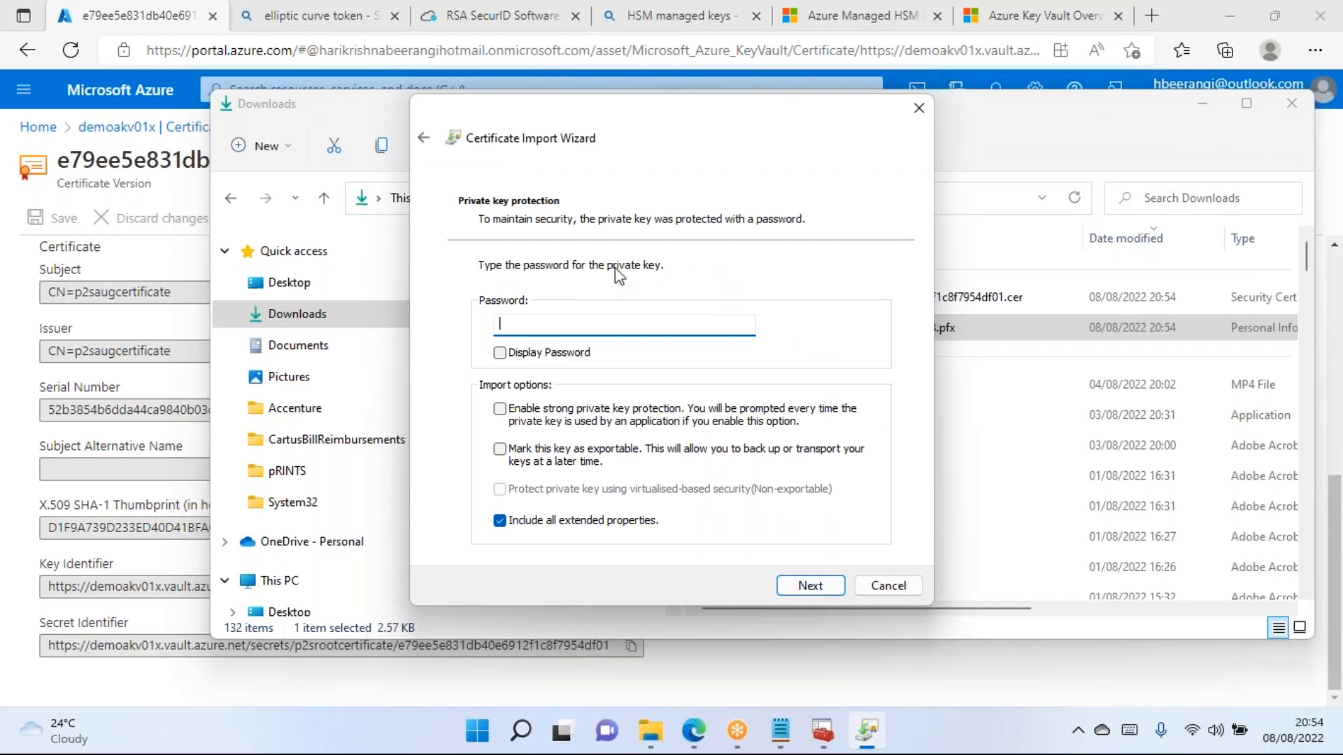
# Check the p2srootcertificate version's properties, identifiers and thumbprint in the Azure portal, and read its PFX/PEM download notice about password protection.
pyautogui.click(112, 447)
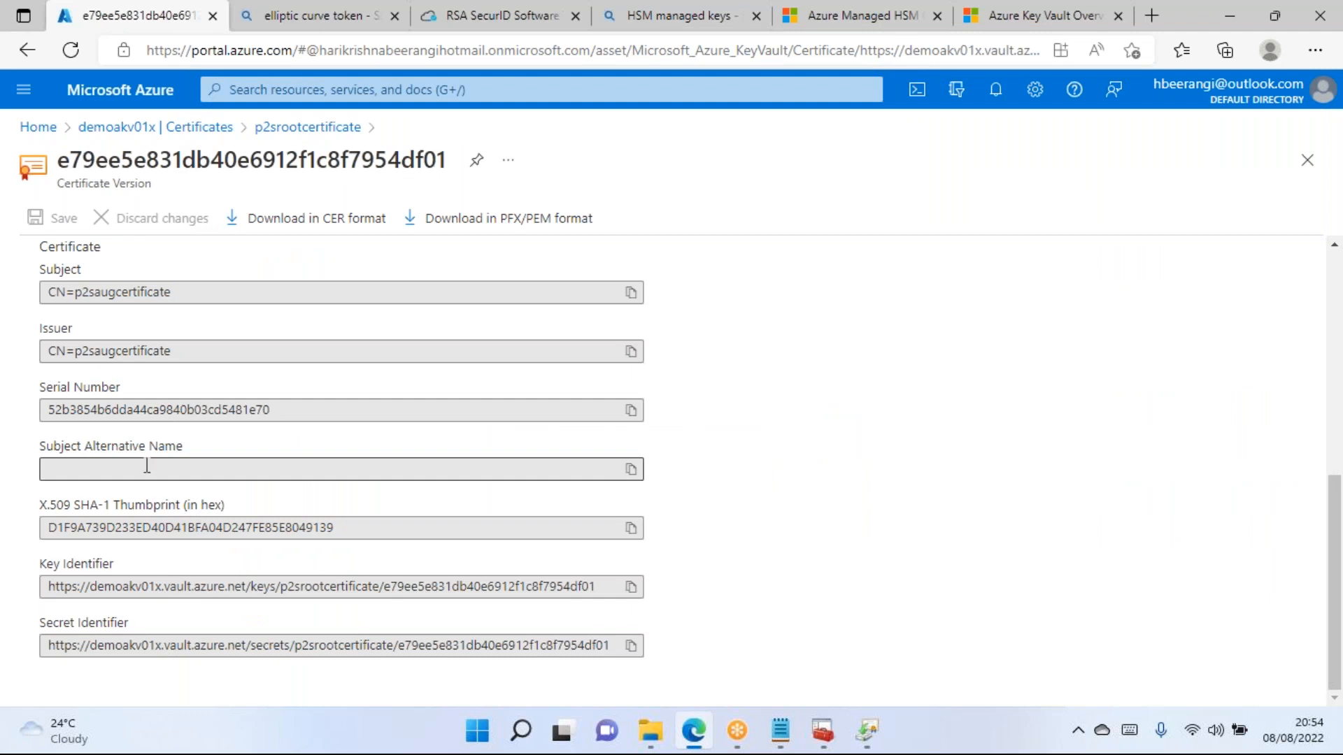
pyautogui.scroll(7, 154, 469)
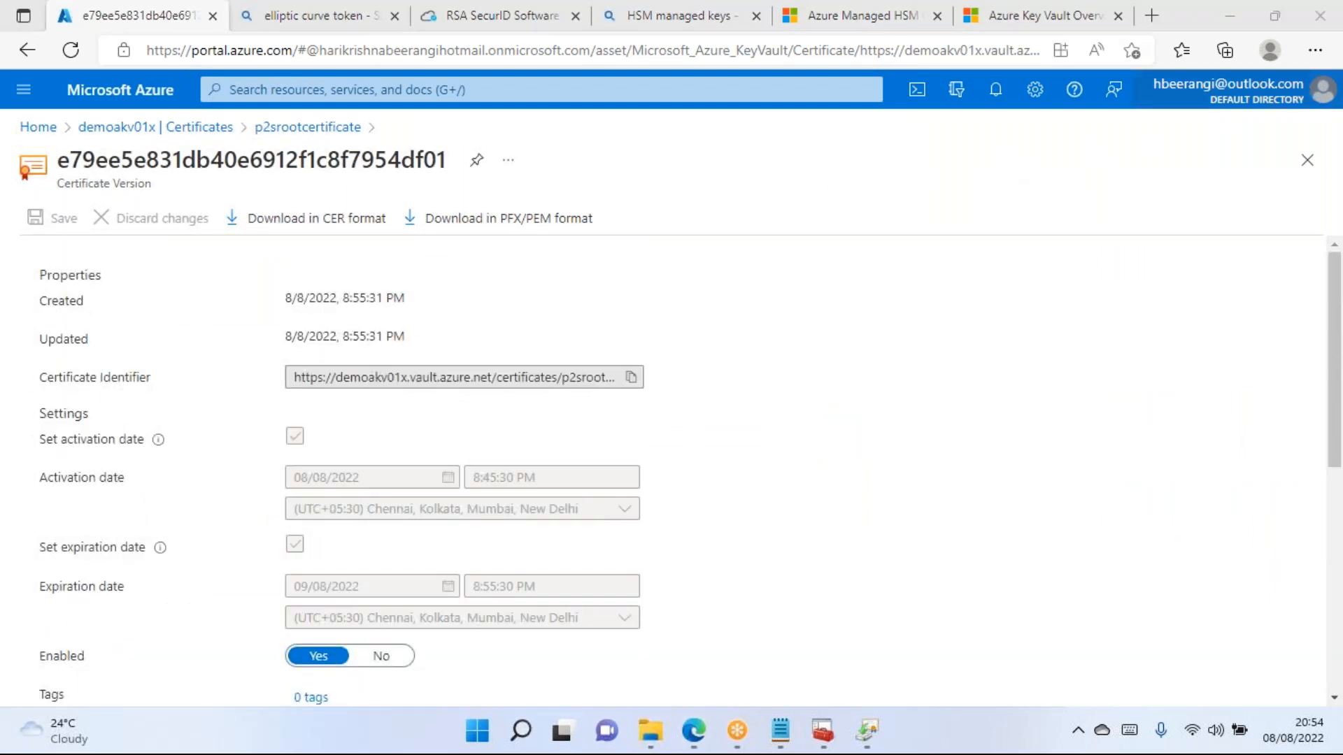
pyautogui.click(26, 49)
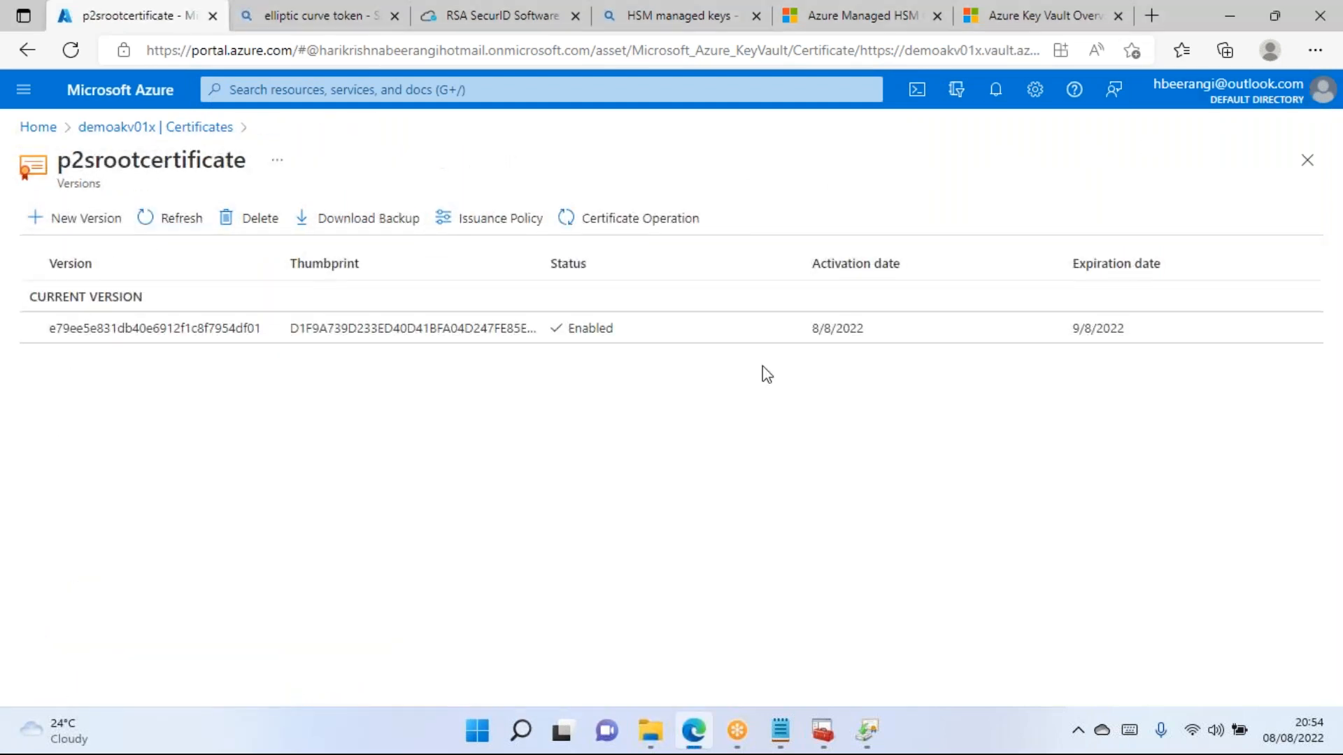
pyautogui.click(154, 336)
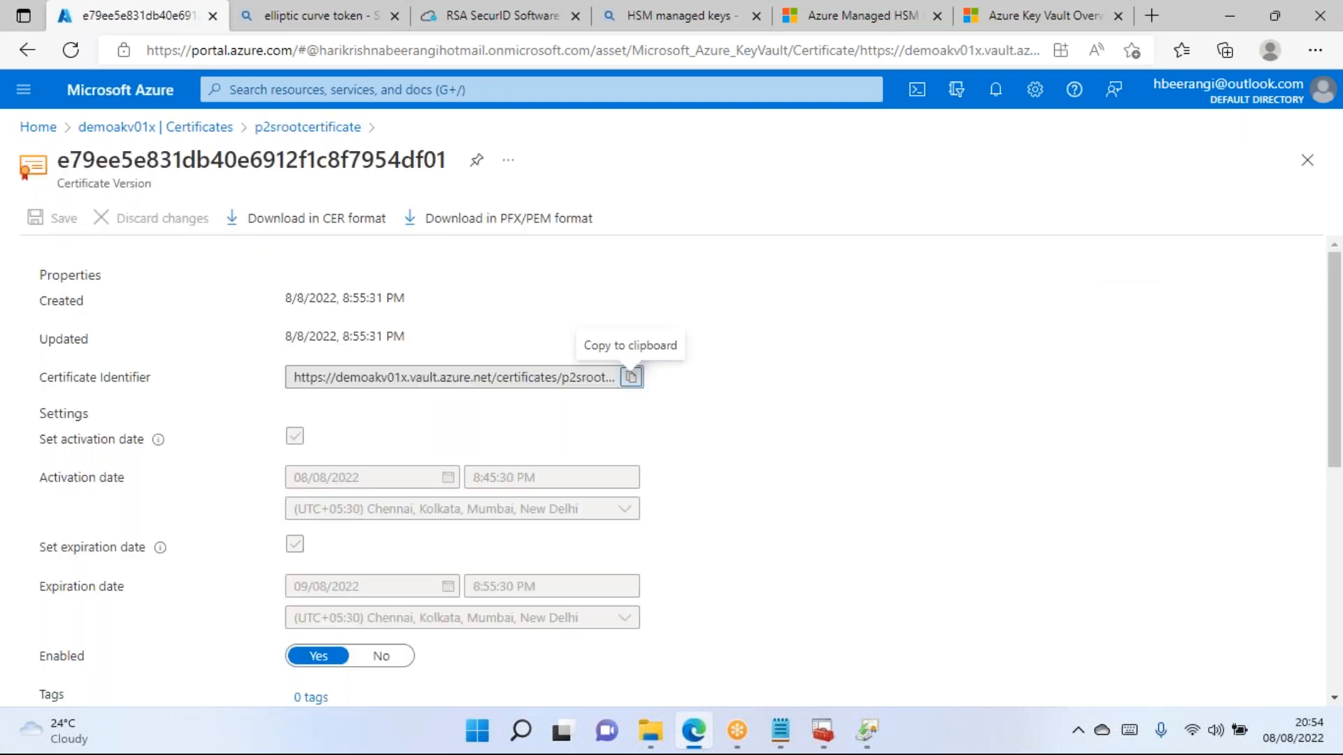
pyautogui.click(632, 378)
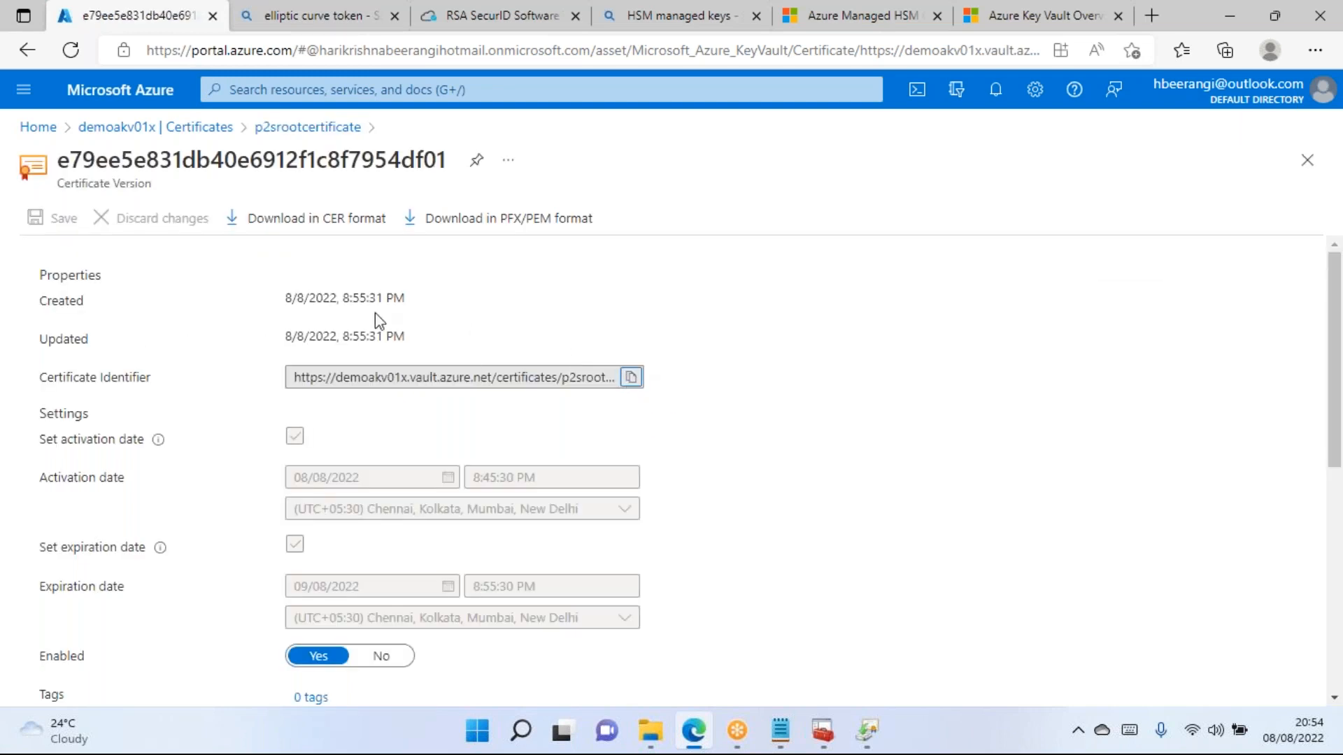
pyautogui.scroll(-5, 261, 393)
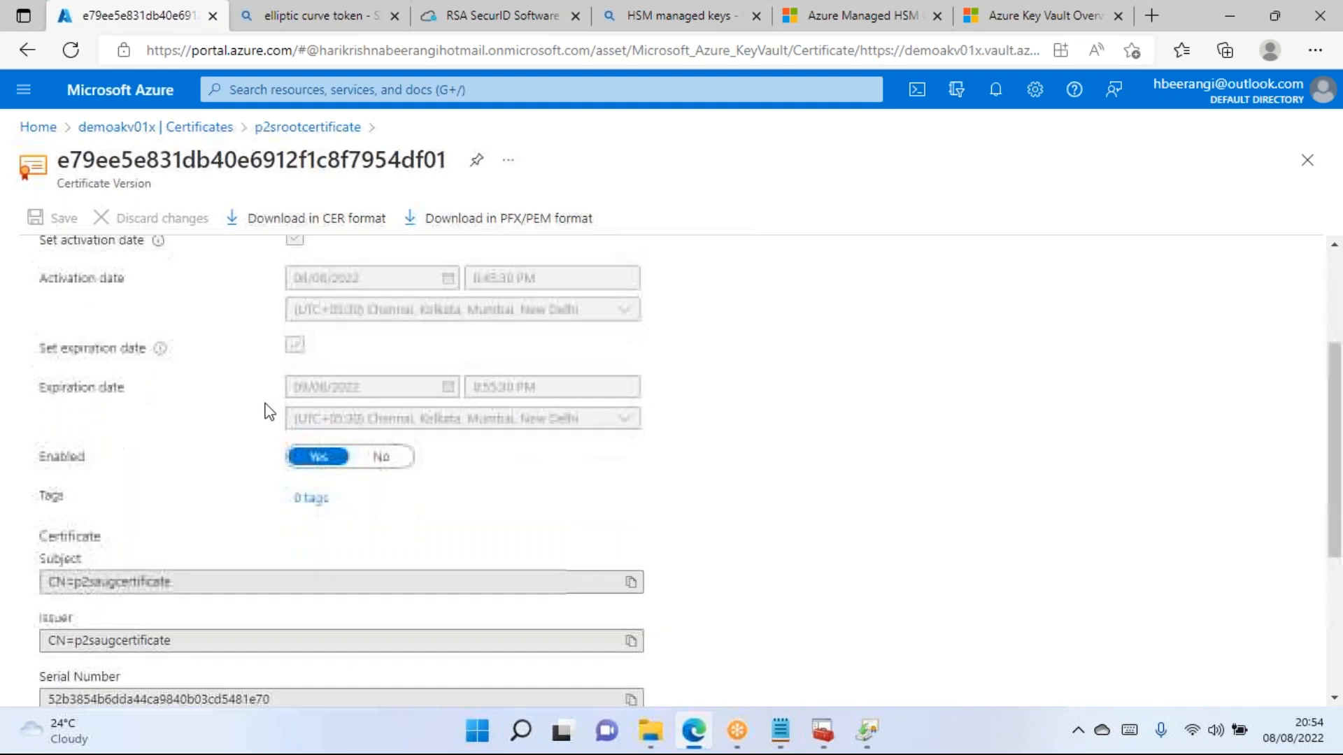
pyautogui.scroll(-4, 276, 539)
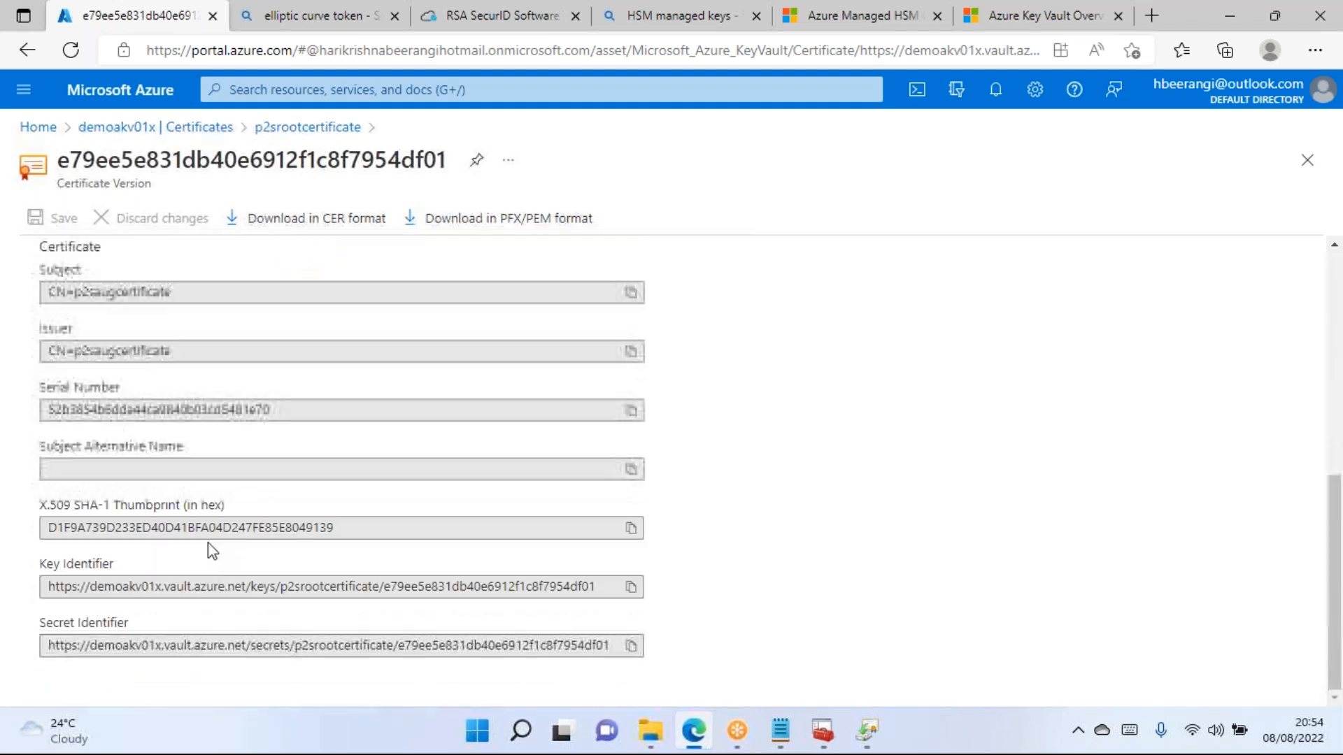
pyautogui.moveTo(77, 530); pyautogui.dragTo(324, 480)
pyautogui.click(177, 413)
pyautogui.scroll(4, 177, 417)
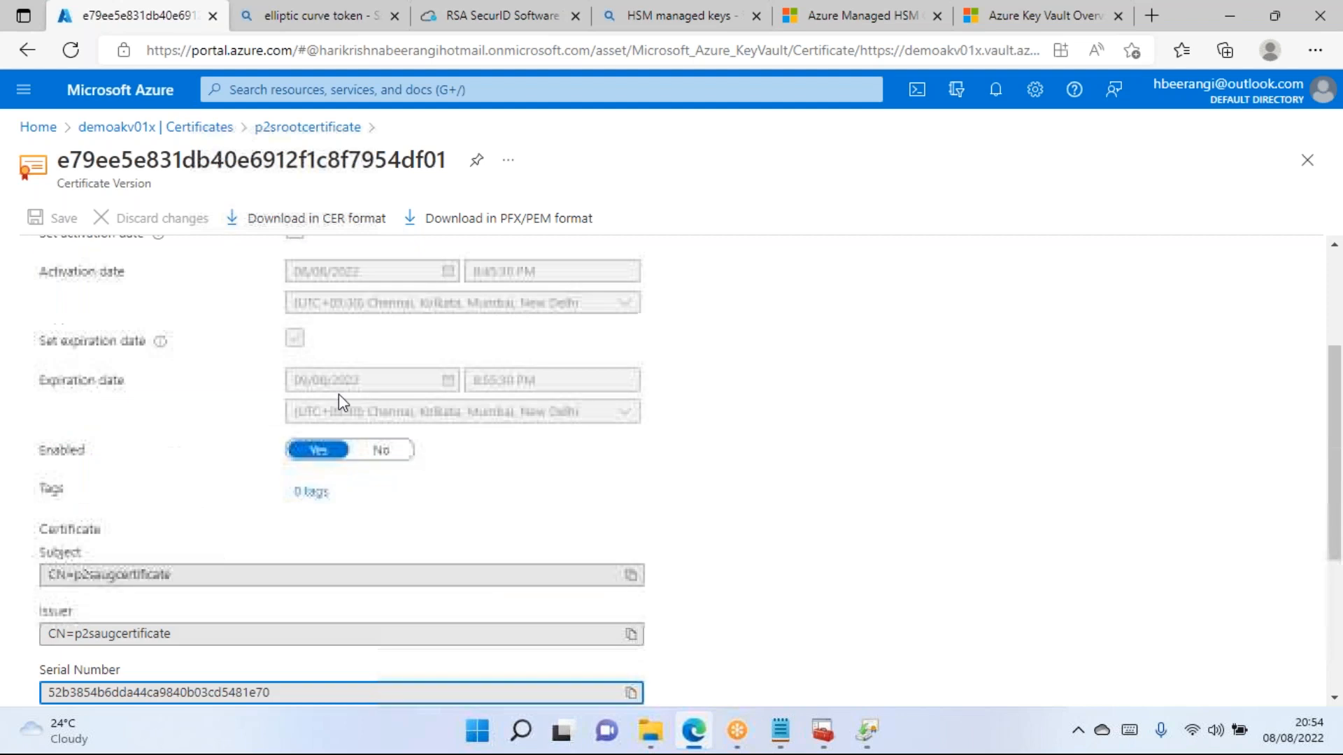
pyautogui.click(455, 222)
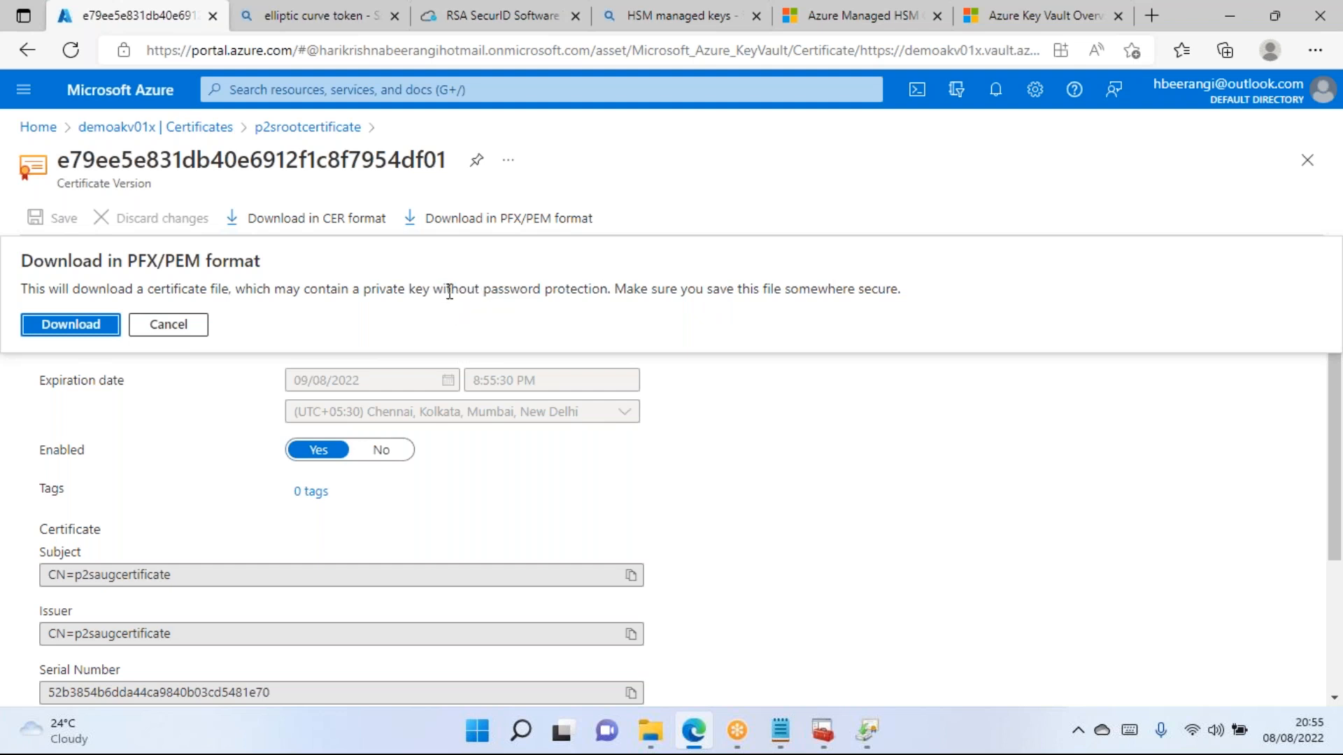
# Finish the certificate import with a blank private key password and the default options, and dismiss the portal's PFX/PEM download prompt.
pyautogui.click(871, 745)
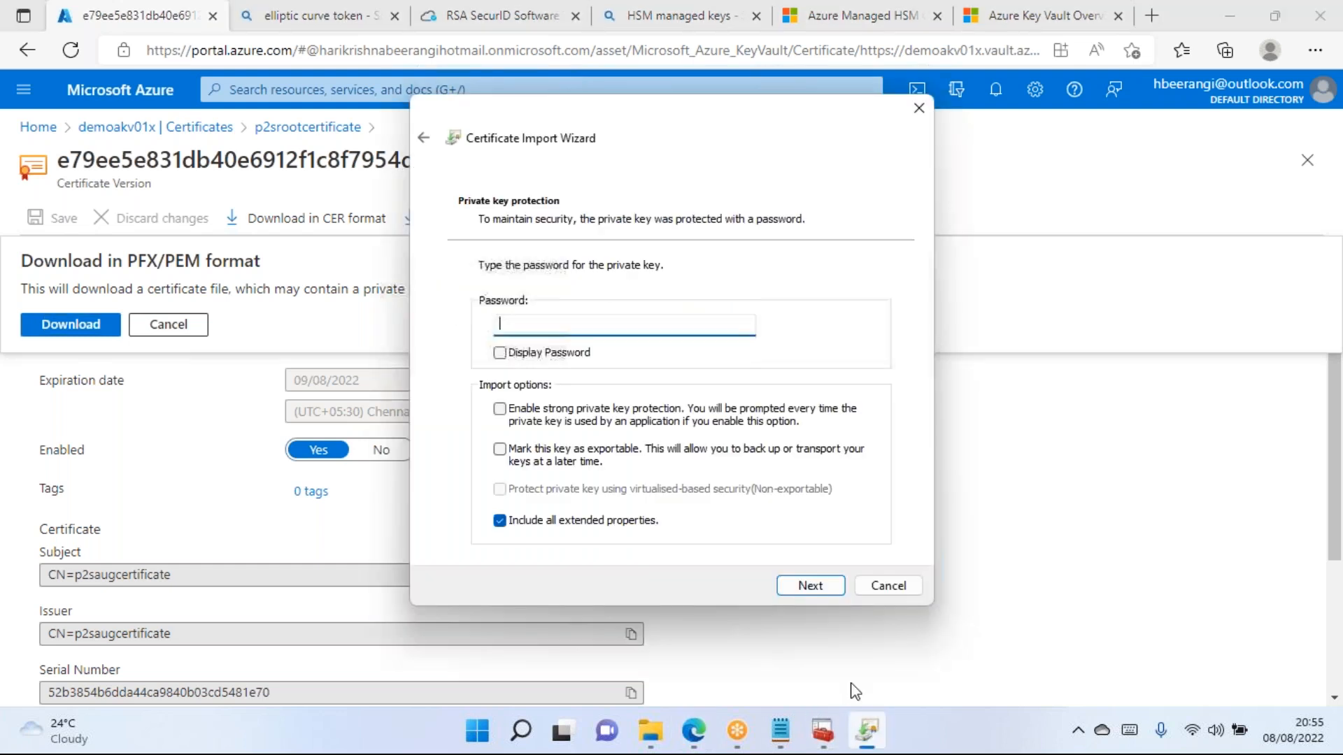
pyautogui.click(806, 587)
pyautogui.click(805, 586)
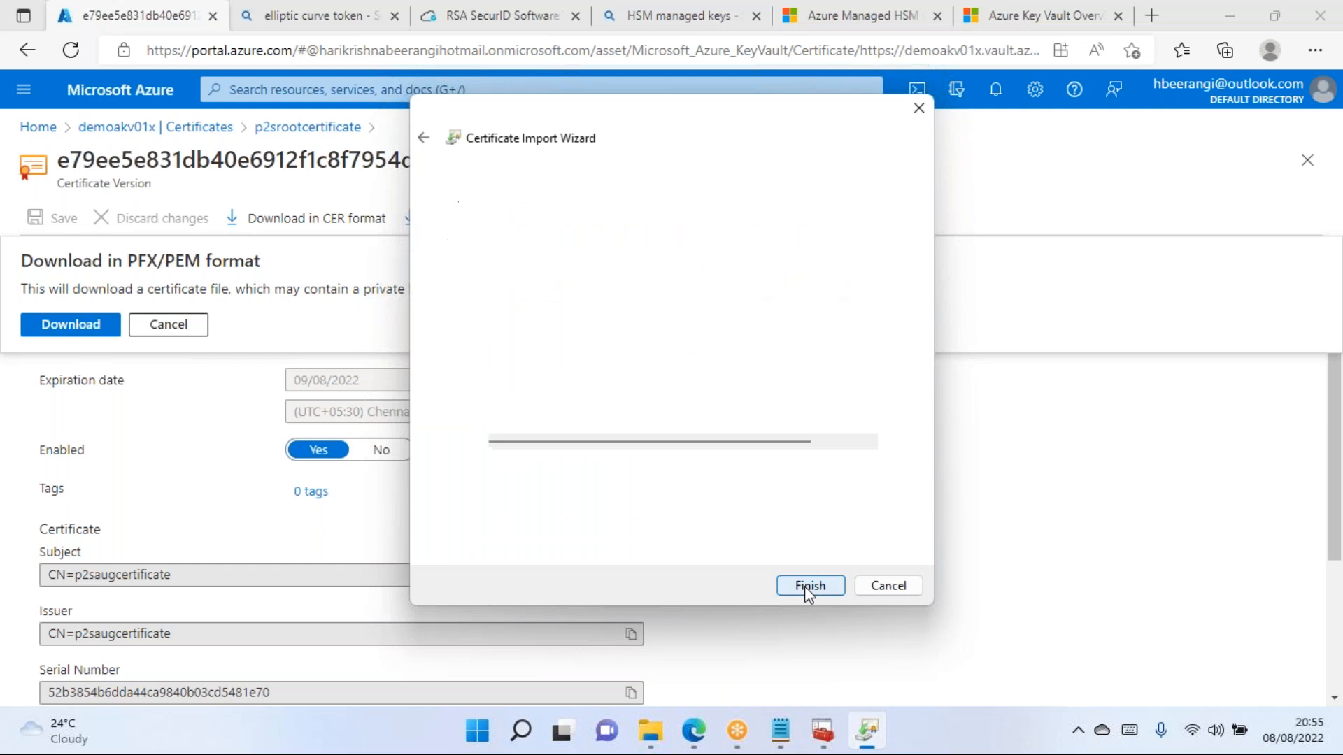
pyautogui.click(804, 586)
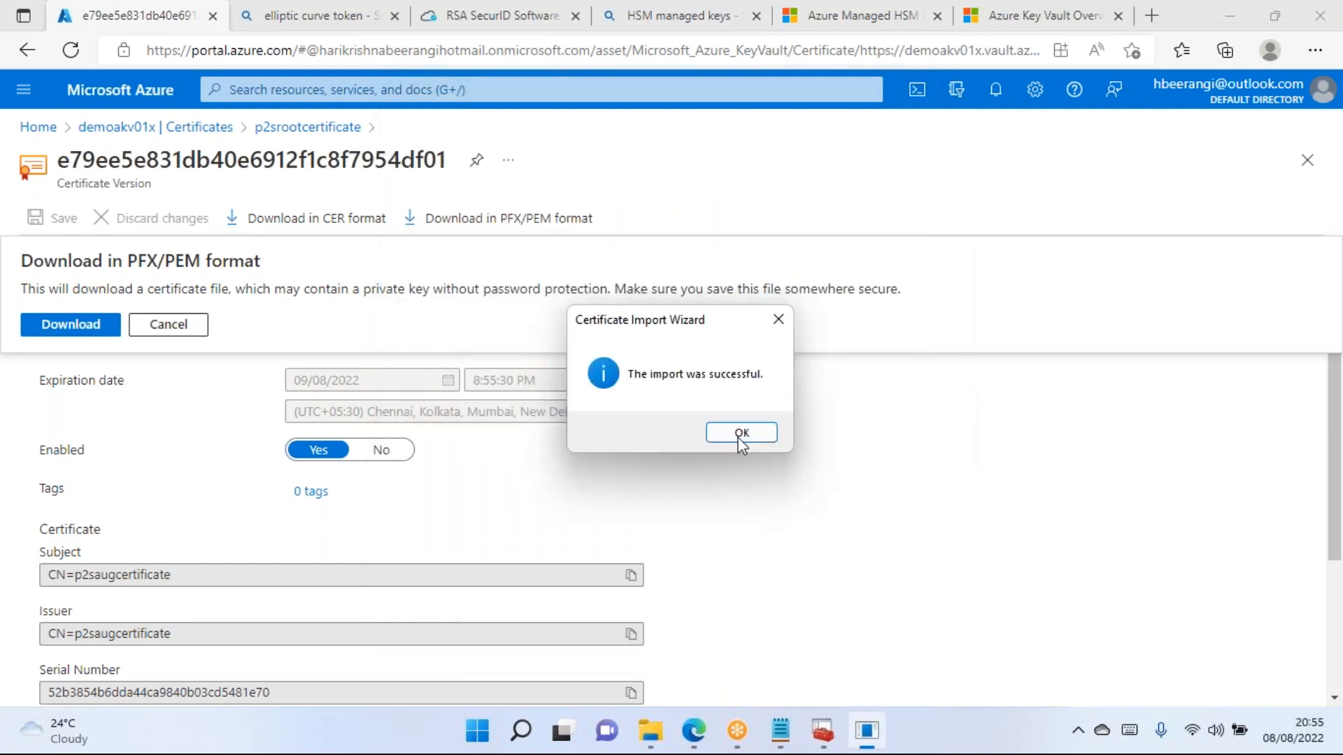
pyautogui.click(741, 434)
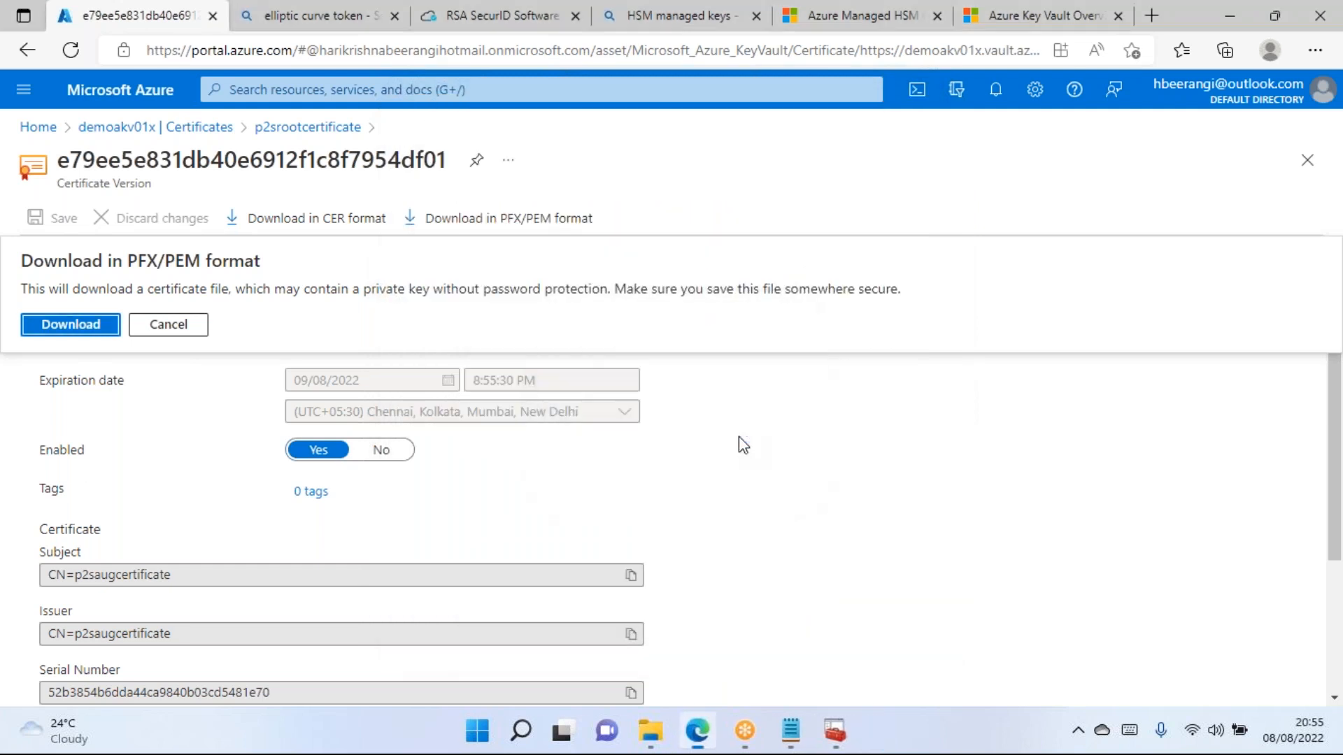
pyautogui.click(197, 332)
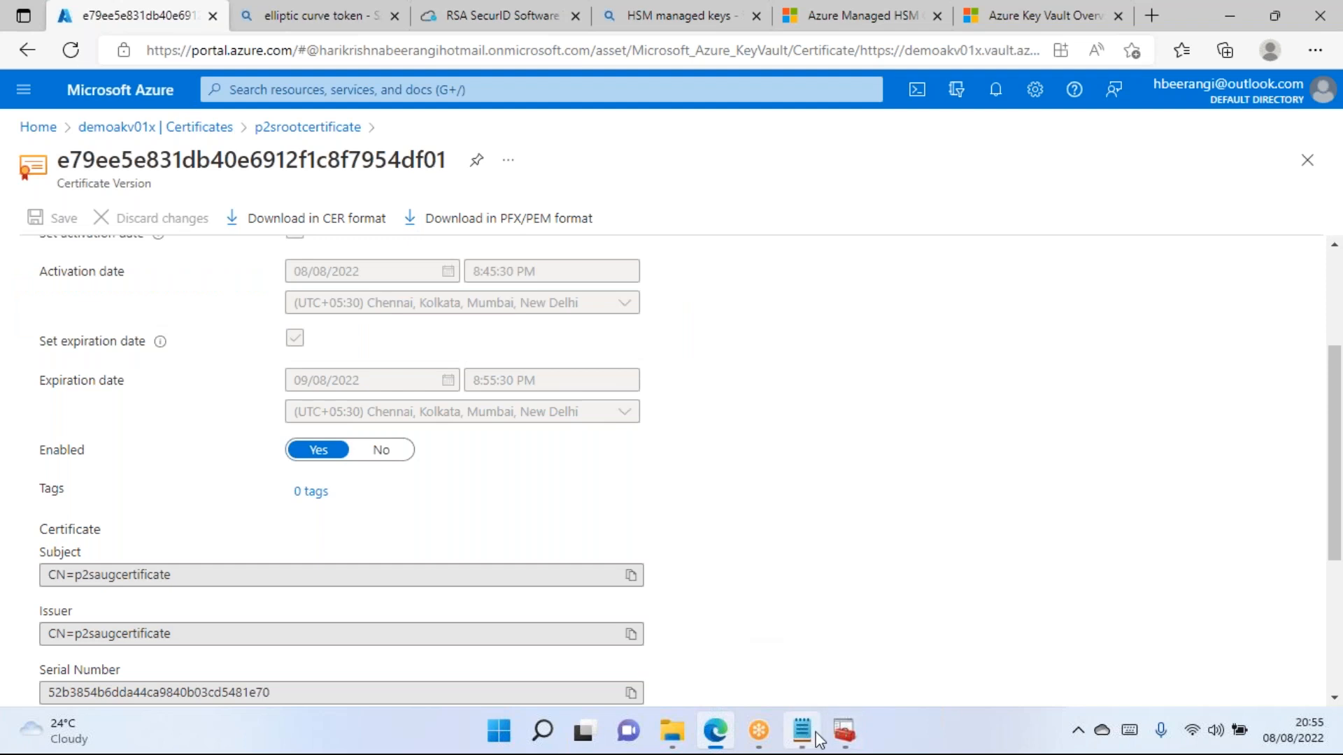
# Switch to certmgr, refresh the Personal certificates list, and select p2saugcertificate.
pyautogui.click(845, 731)
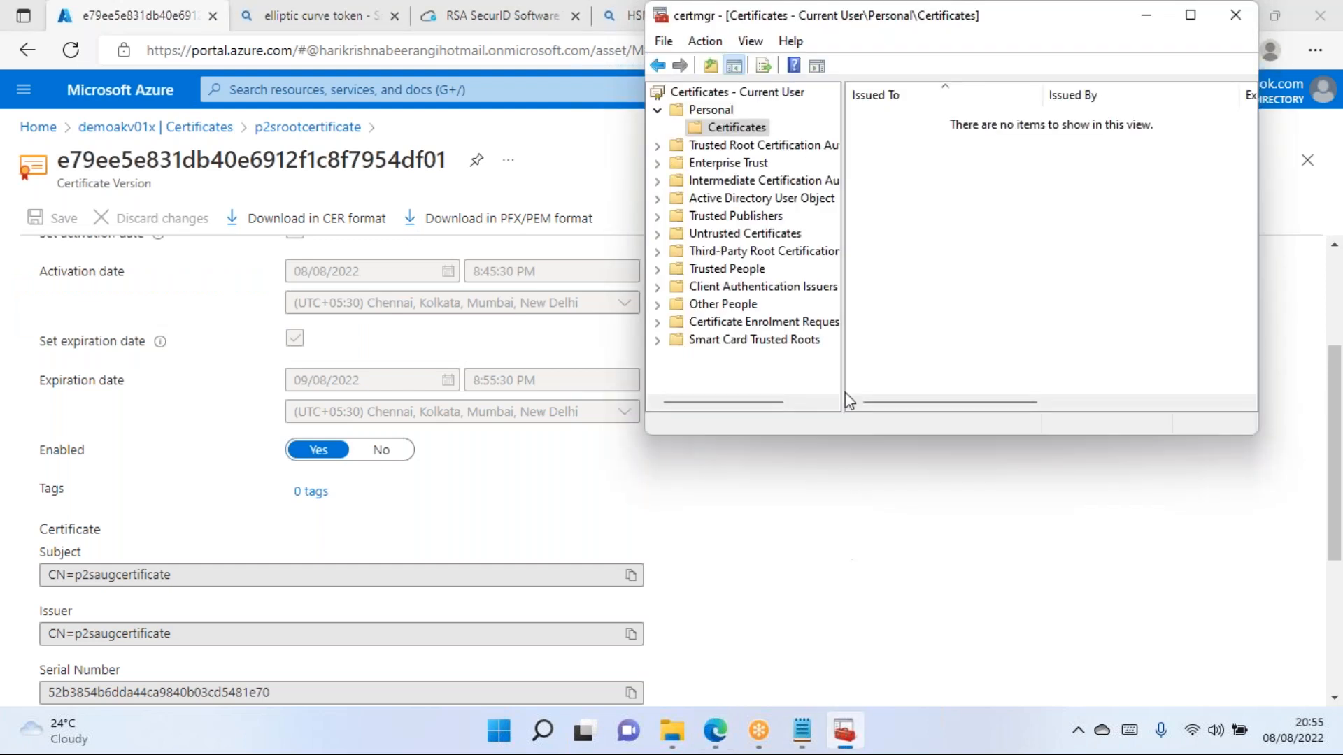
pyautogui.rightClick(722, 136)
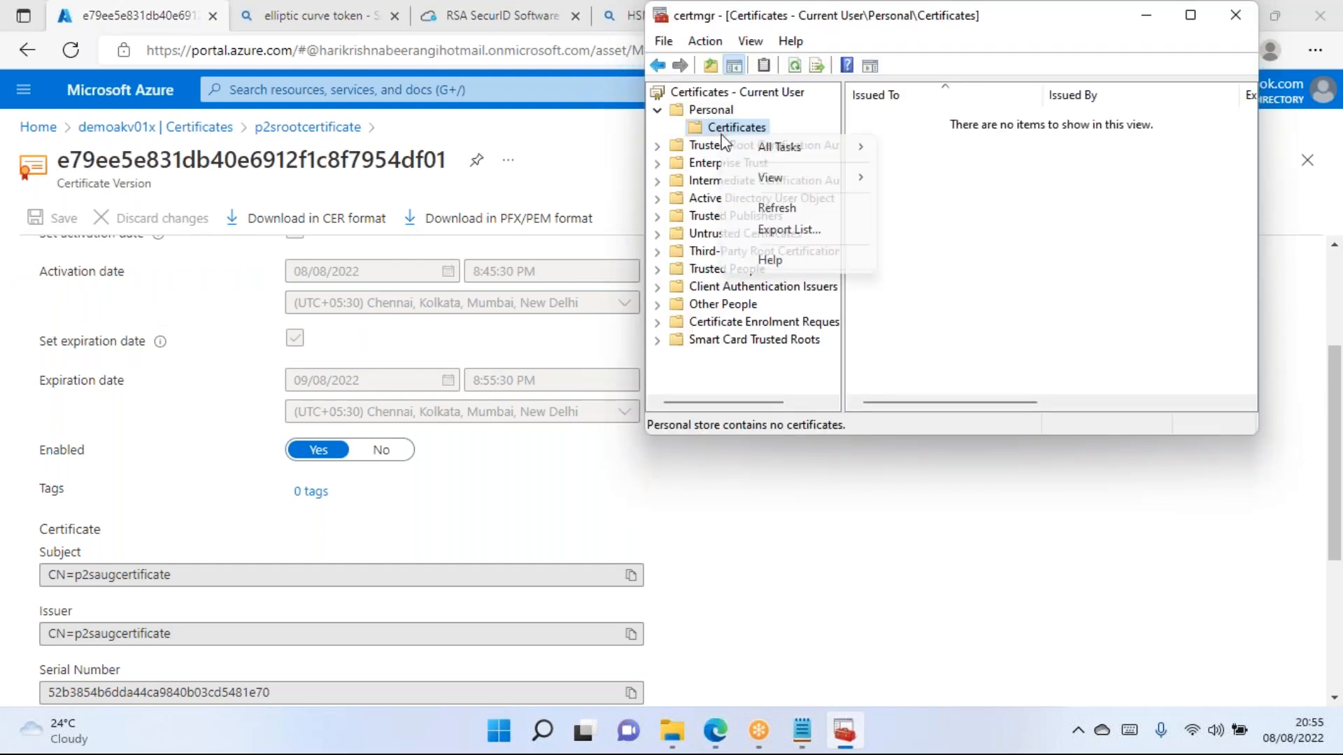
pyautogui.click(771, 205)
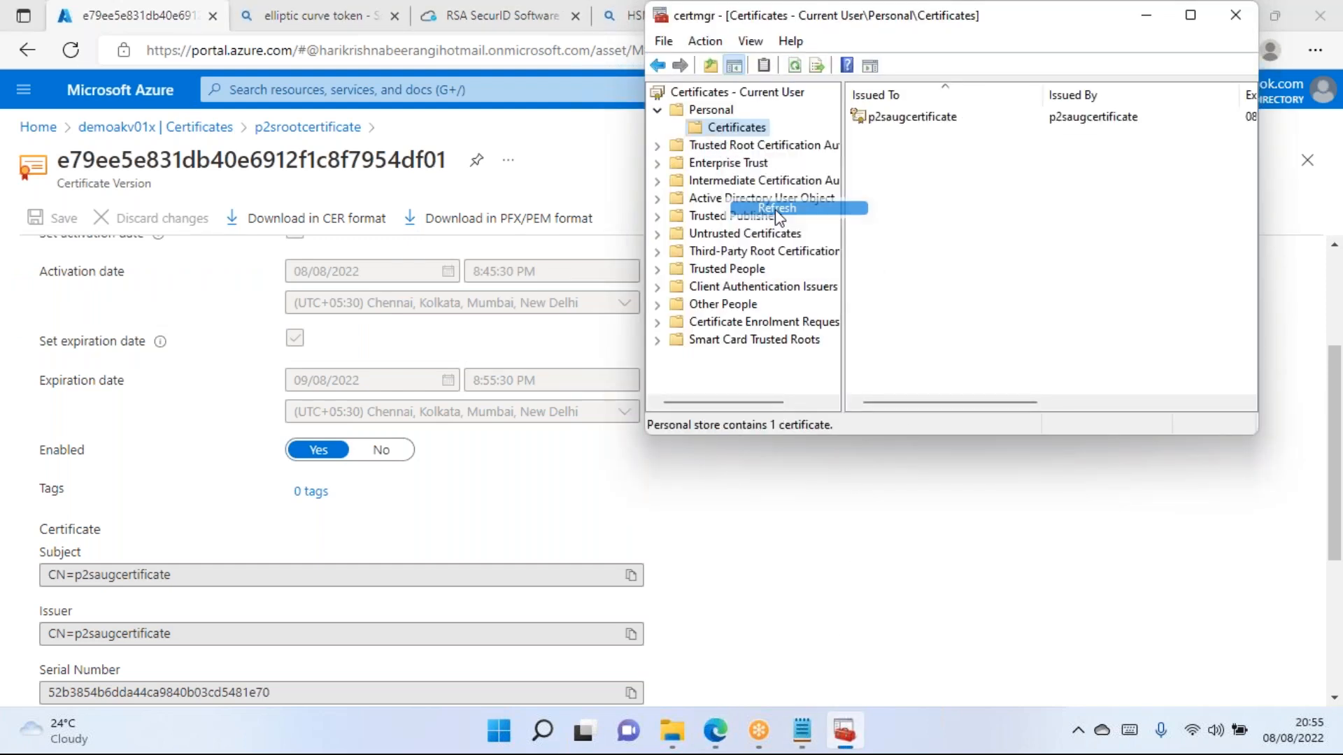
pyautogui.click(904, 118)
pyautogui.click(946, 91)
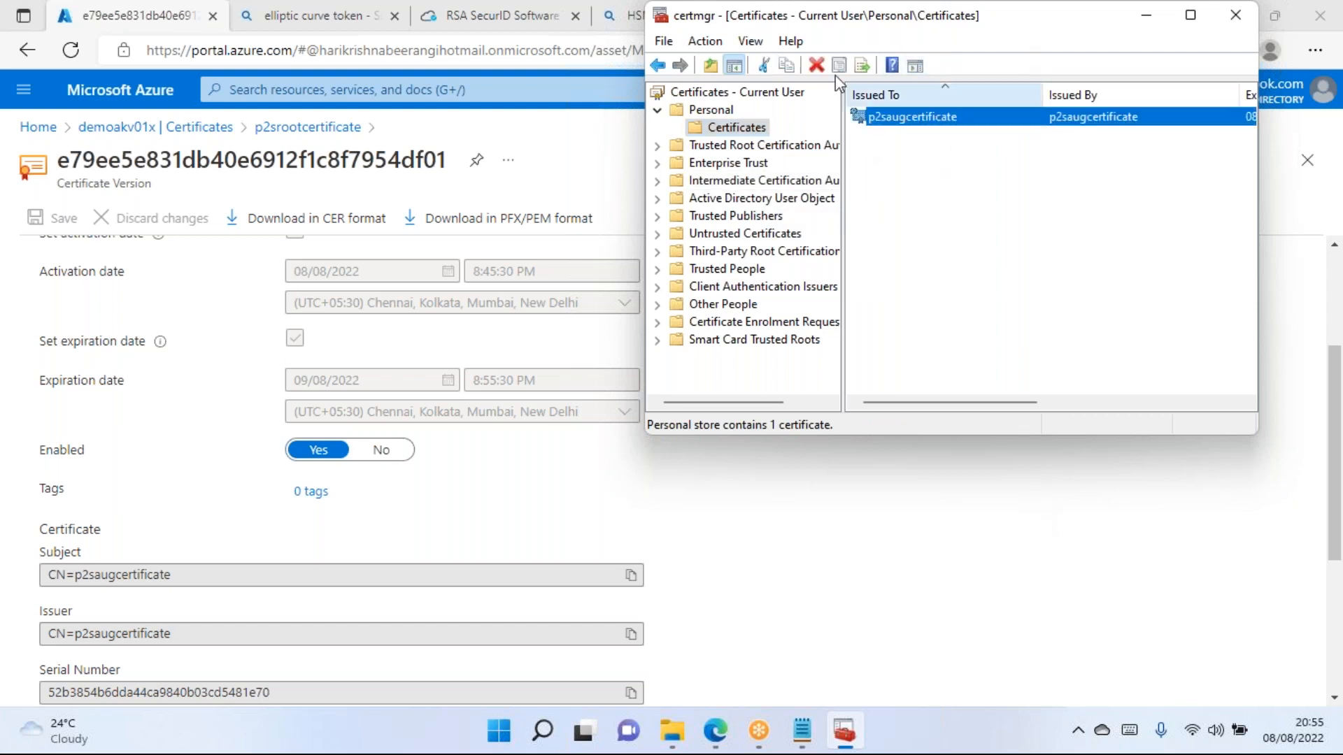
pyautogui.click(894, 16)
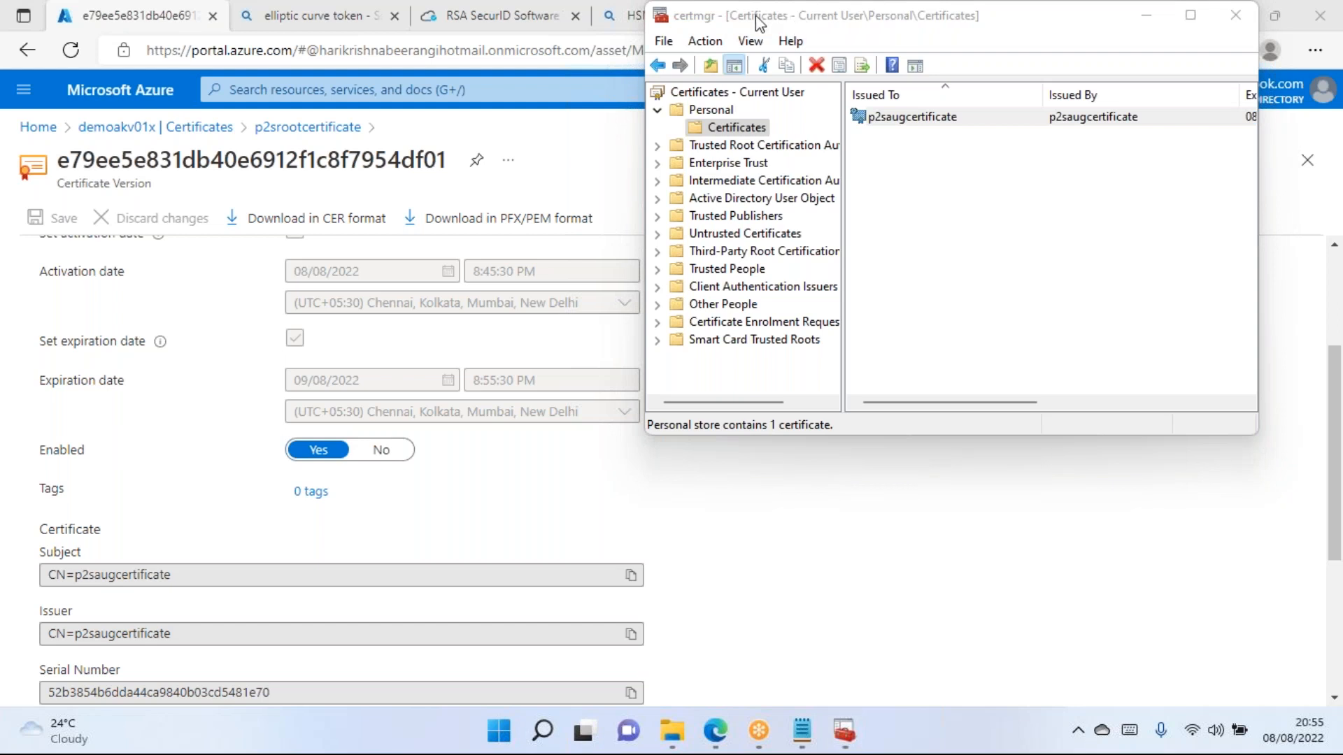
pyautogui.moveTo(757, 21); pyautogui.dragTo(772, 177)
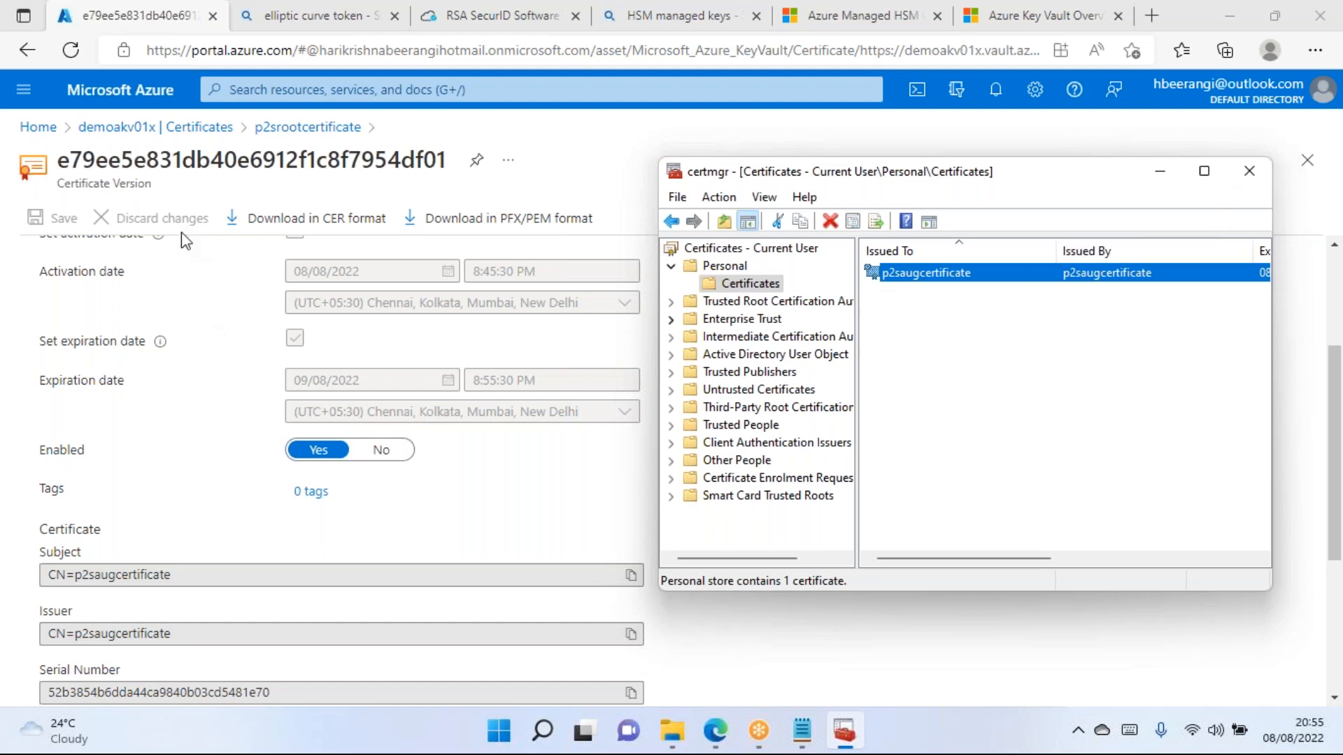
# View the p2saugcertificate properties, close them, and exit the certificate manager.
pyautogui.doubleClick(926, 274)
pyautogui.click(1055, 187)
pyautogui.click(1249, 171)
# Open demoakv01x-p2srootcertificate-20220808.pfx from the Downloads folder in Notepad without making Notepad the default app.
pyautogui.click(709, 740)
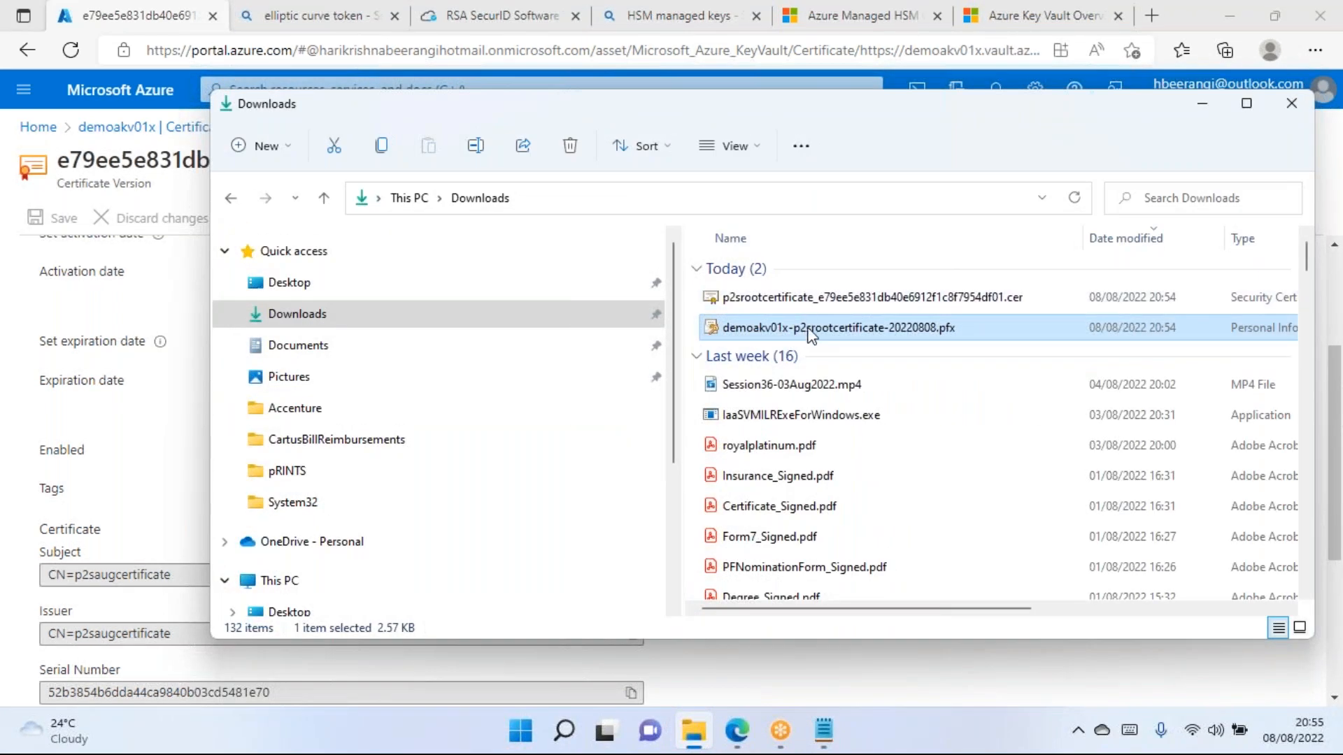
pyautogui.rightClick(813, 354)
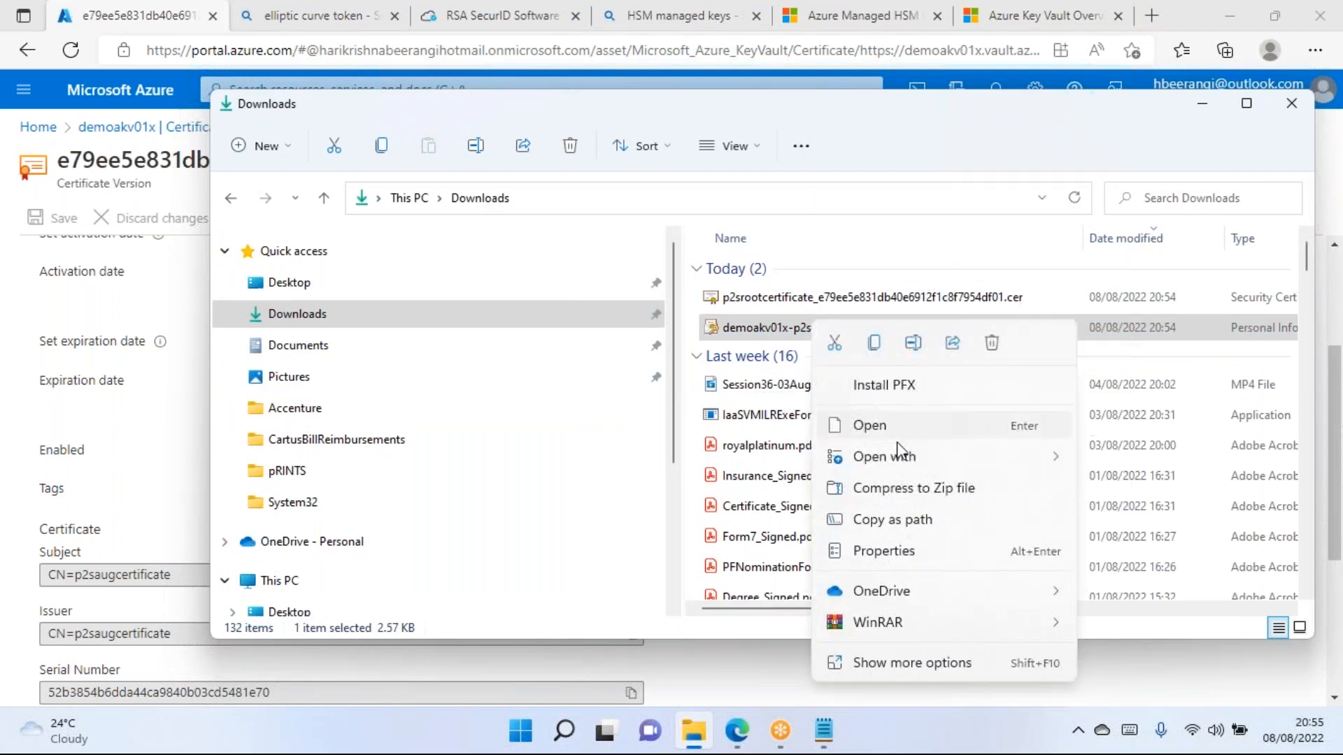
pyautogui.moveTo(934, 459)
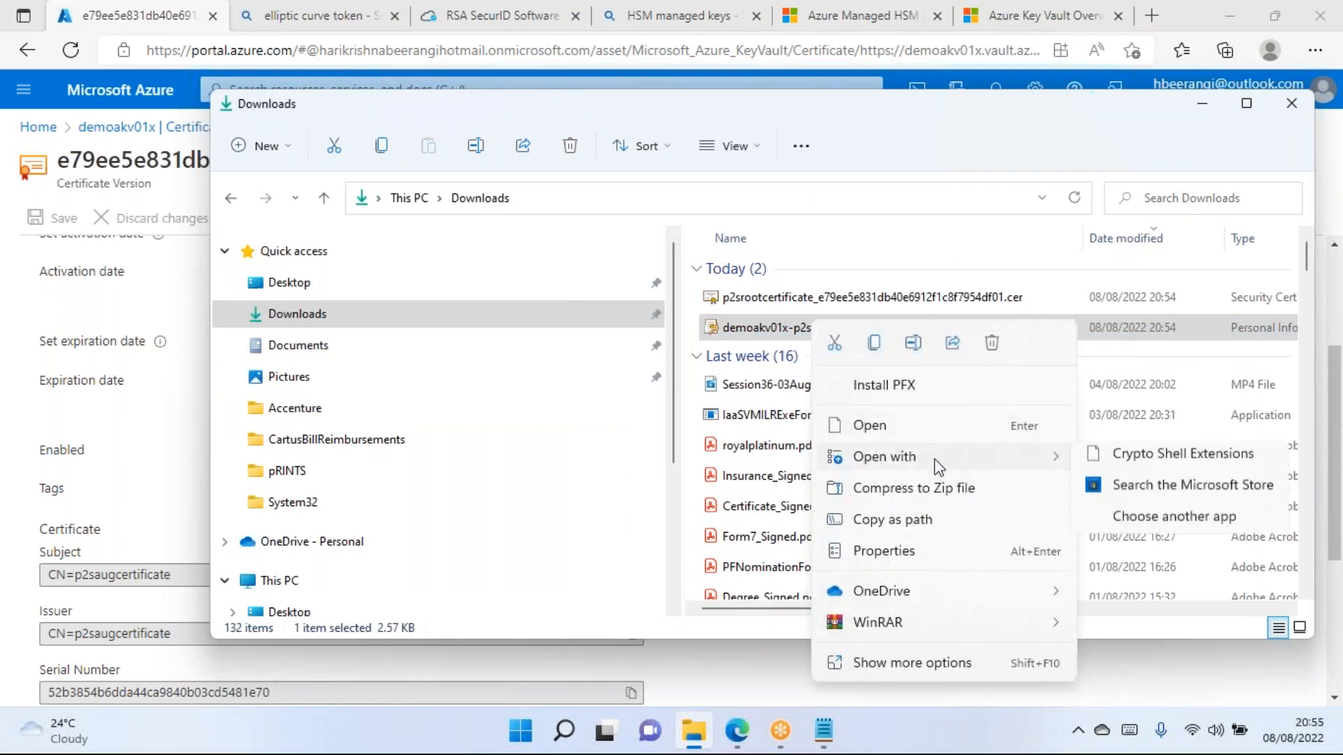
pyautogui.click(1142, 526)
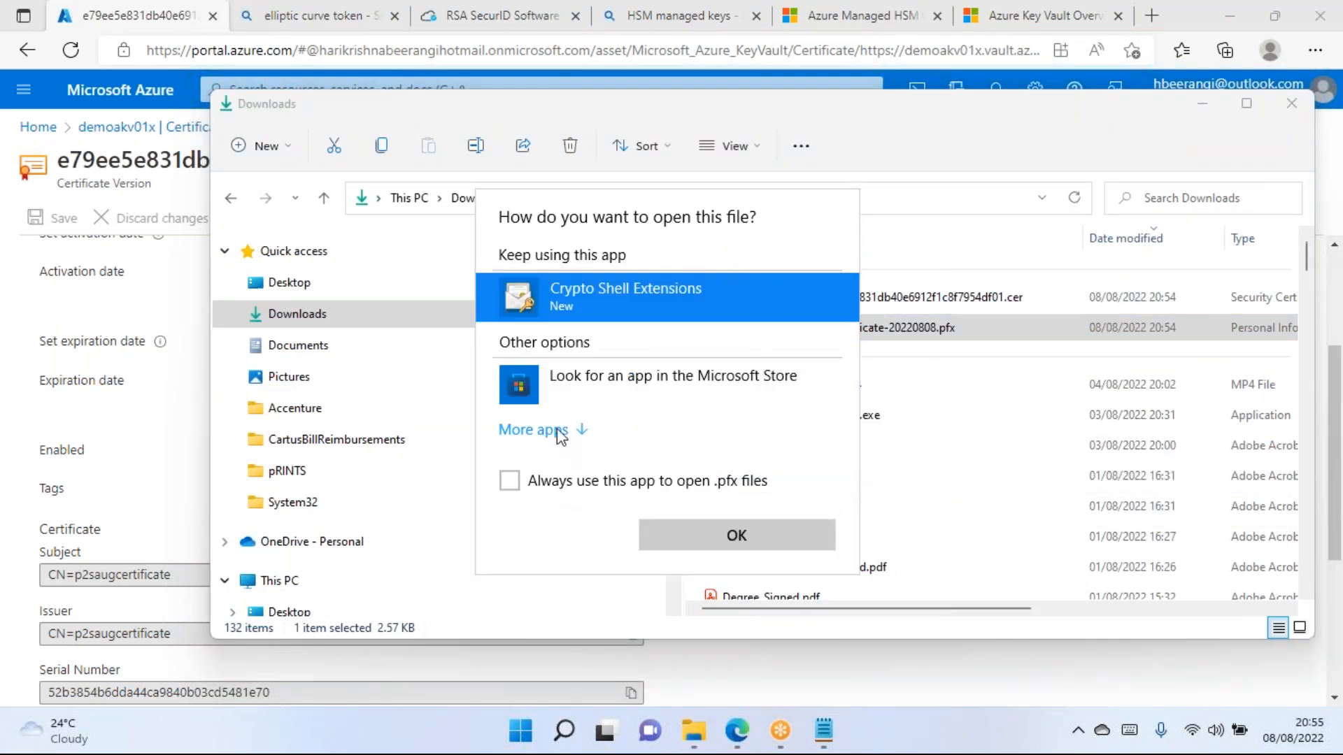
pyautogui.click(559, 431)
pyautogui.click(615, 542)
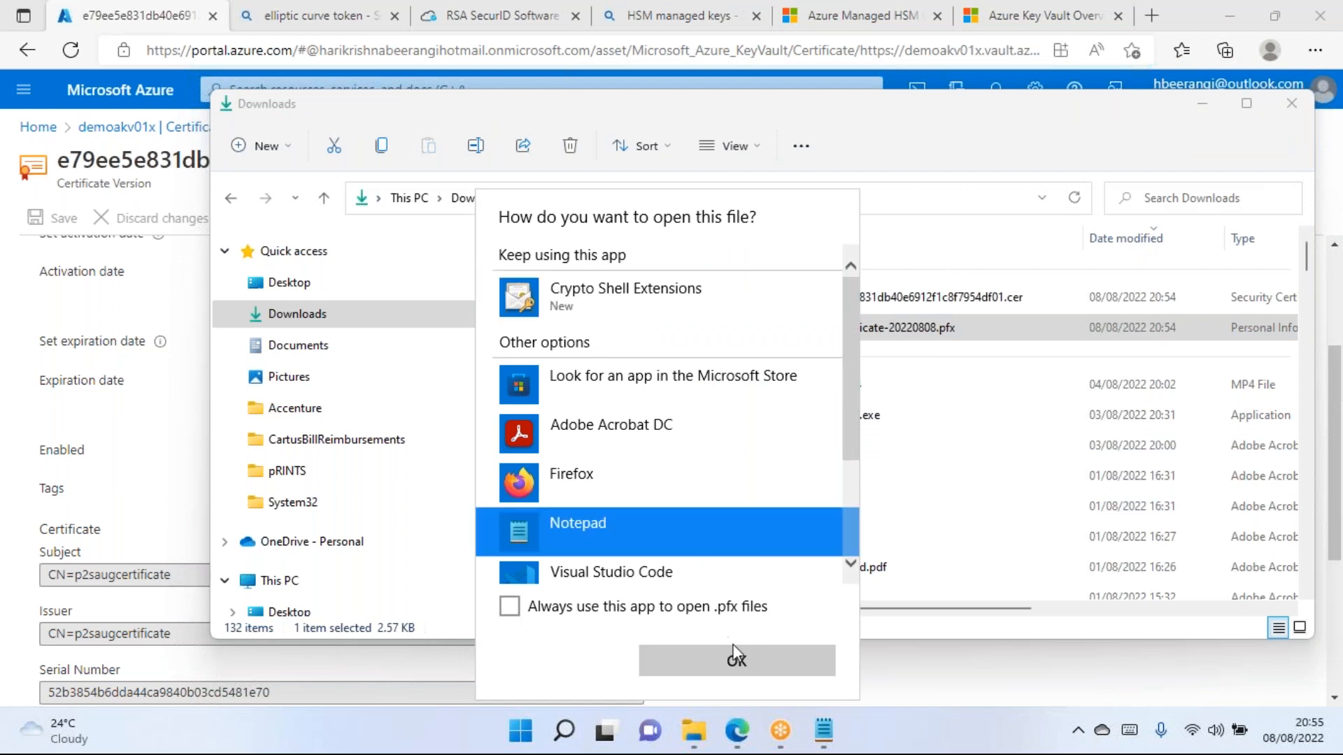
pyautogui.click(736, 660)
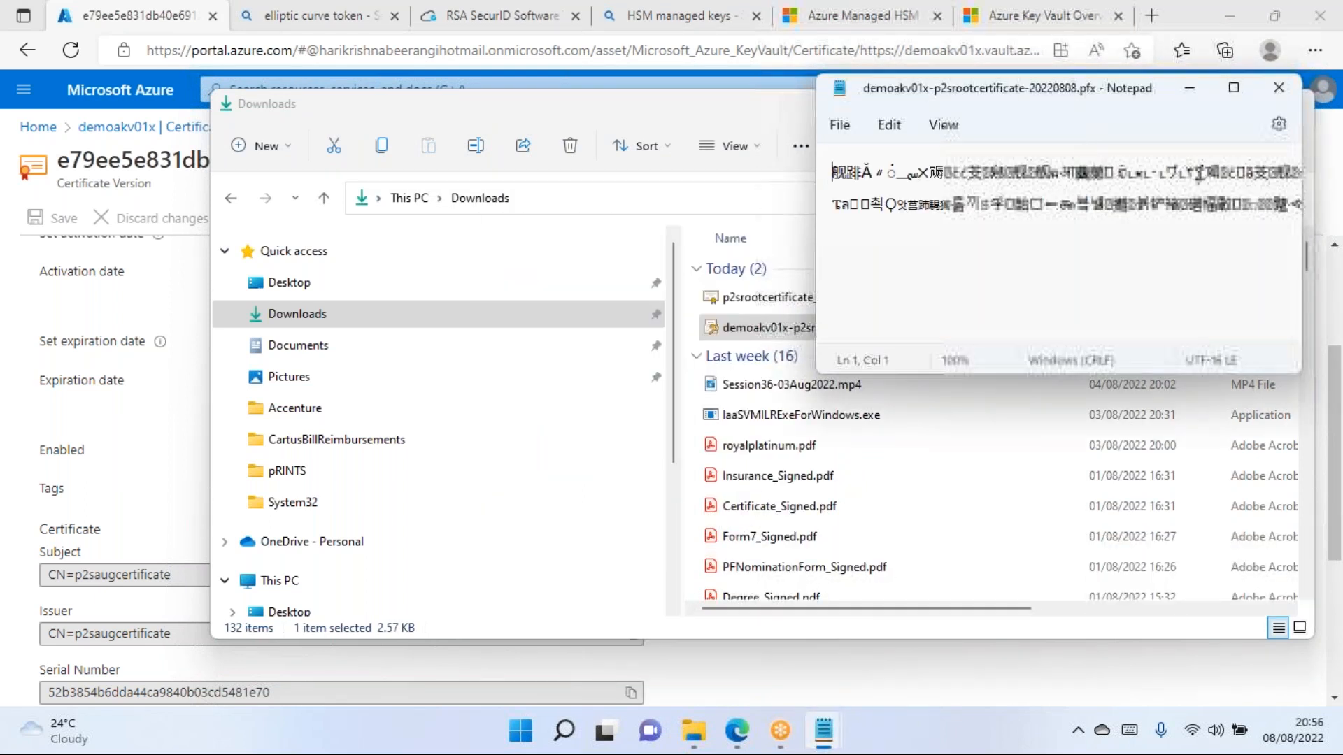
# View the contents of the demoakv01x-p2srootcertificate-20220808.pfx file in an enlarged Notepad window and close the file.
pyautogui.click(1233, 88)
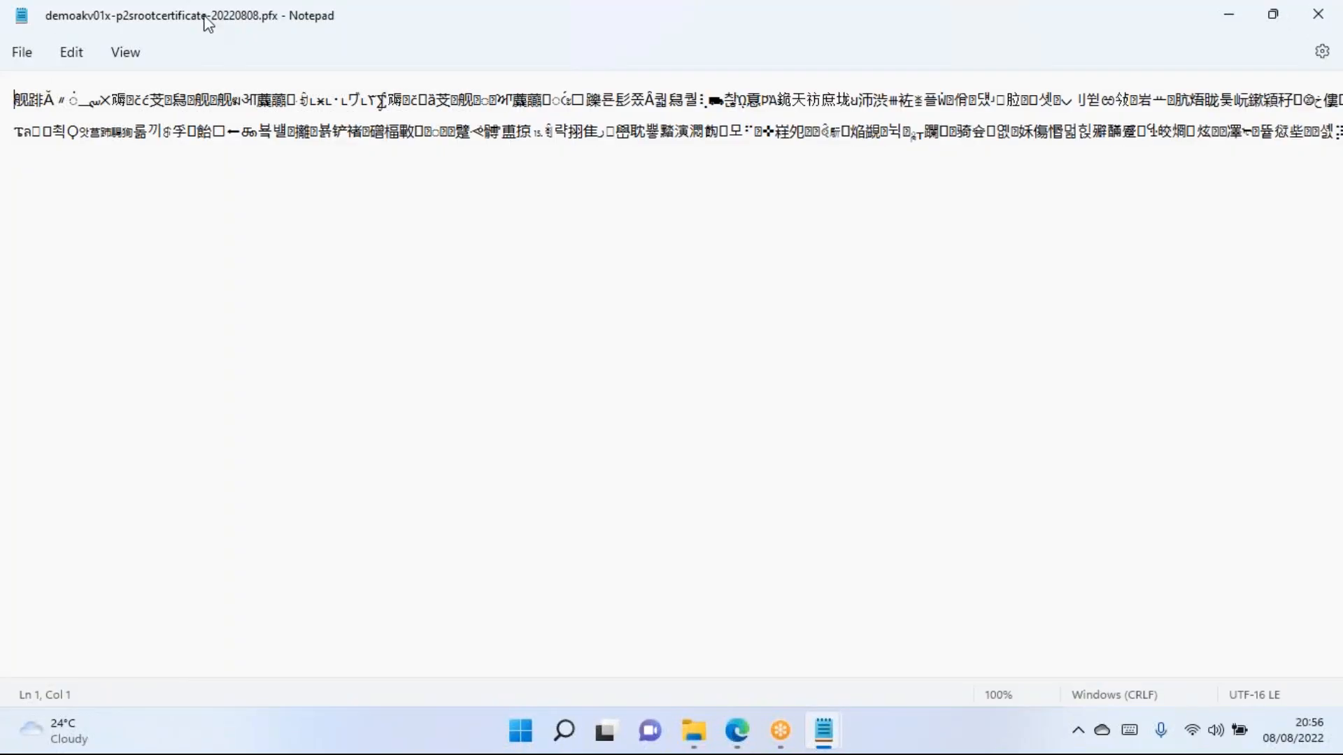
pyautogui.moveTo(204, 17); pyautogui.dragTo(127, 218)
pyautogui.click(380, 215)
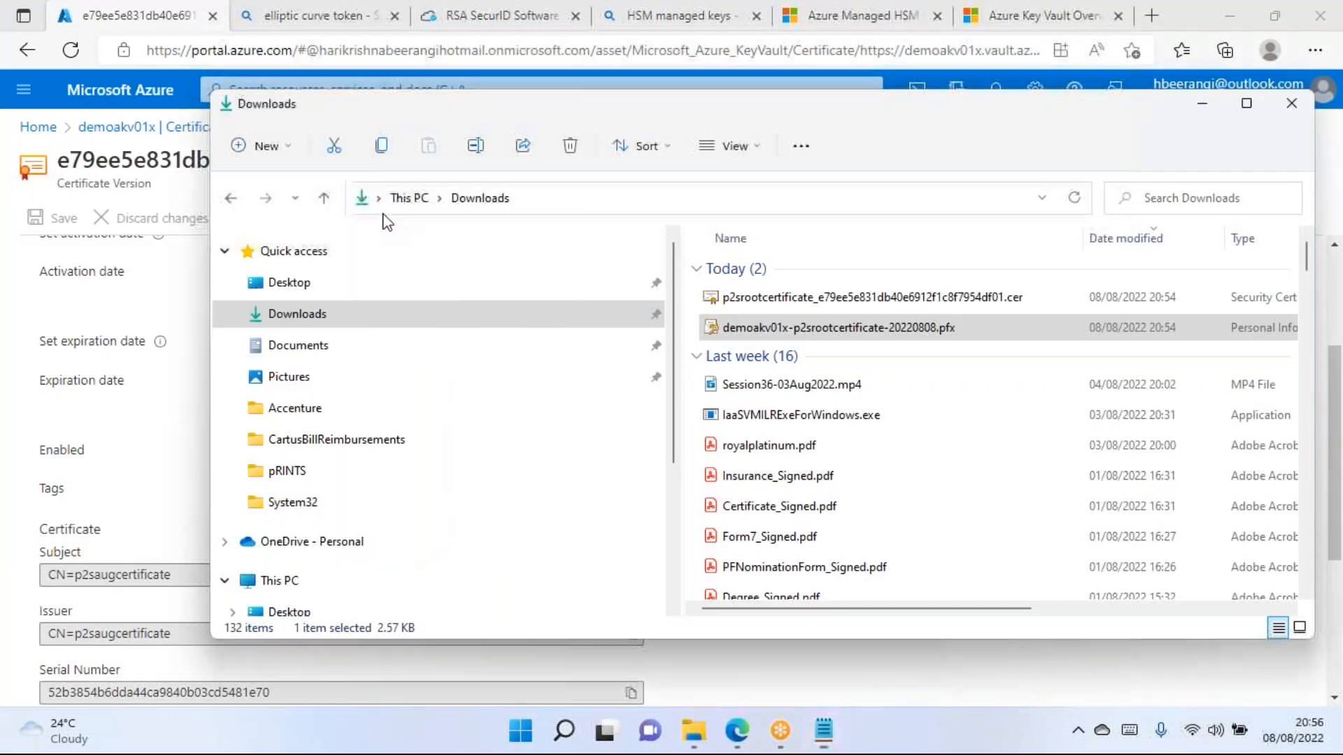
# Open the downloaded p2srootcertificate .cer file from Downloads in Notepad, accept the security prompt, and view its contents in an enlarged window.
pyautogui.click(829, 303)
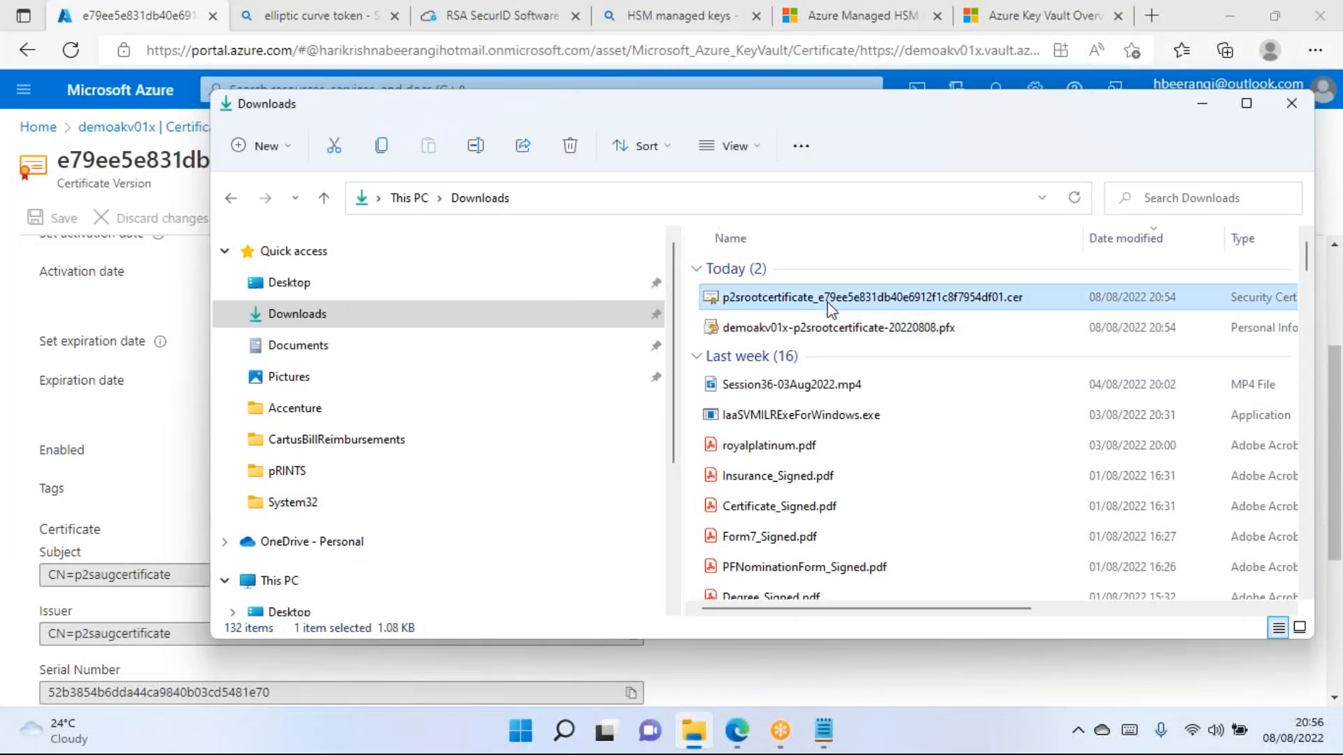
pyautogui.rightClick(831, 308)
pyautogui.moveTo(900, 405)
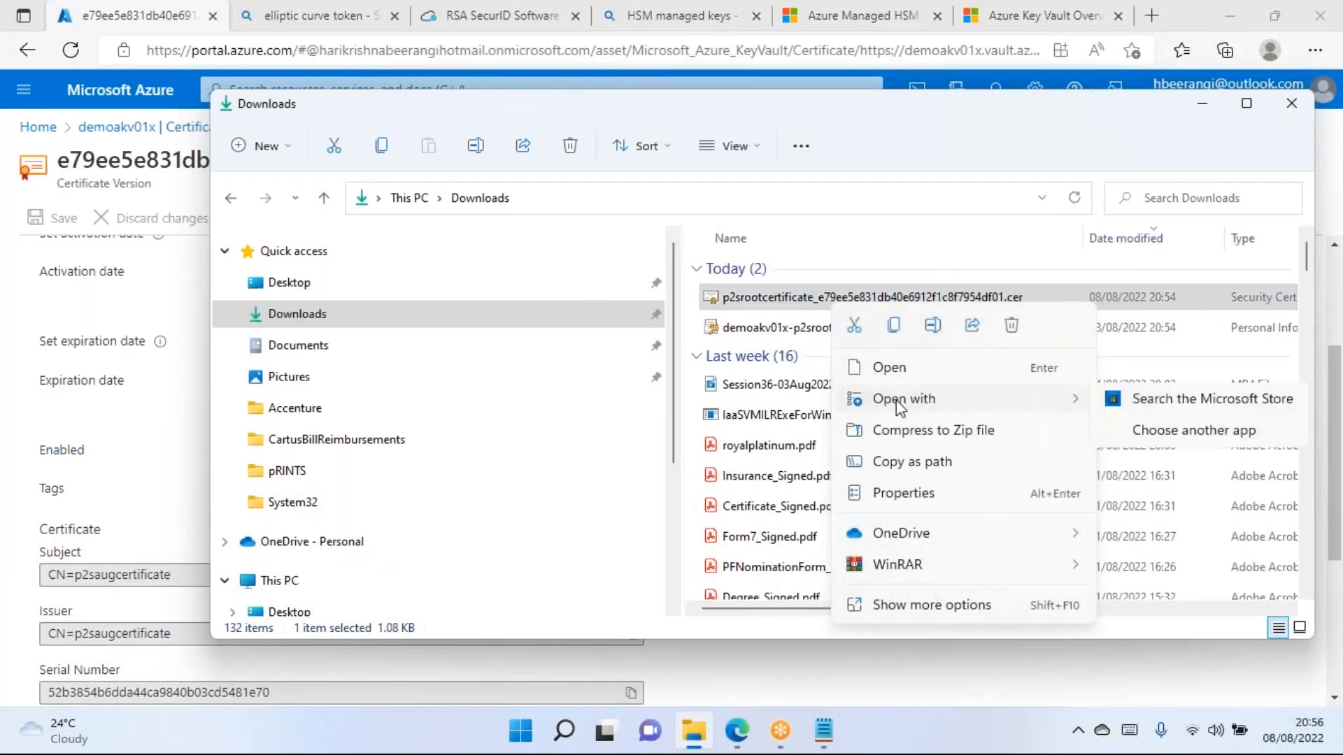
pyautogui.click(1177, 432)
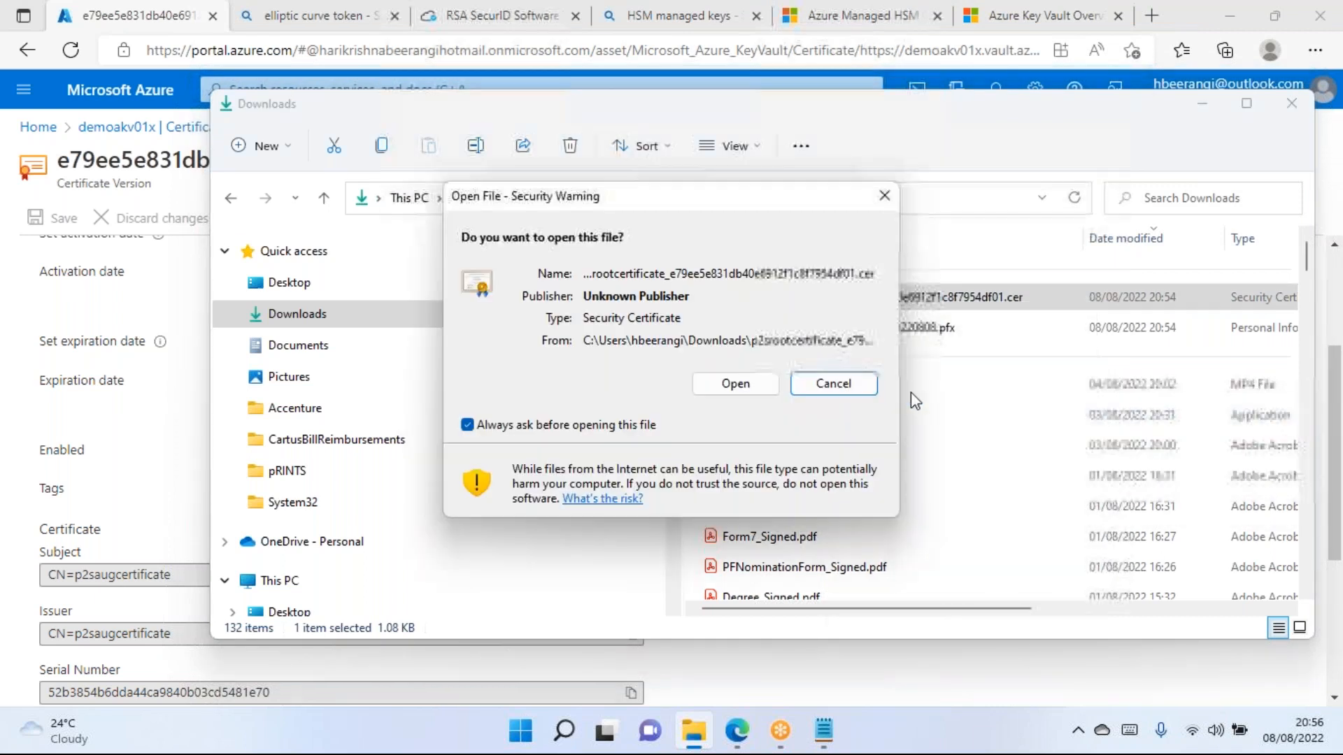
pyautogui.click(737, 384)
pyautogui.moveTo(148, 217); pyautogui.dragTo(423, 208)
pyautogui.click(614, 202)
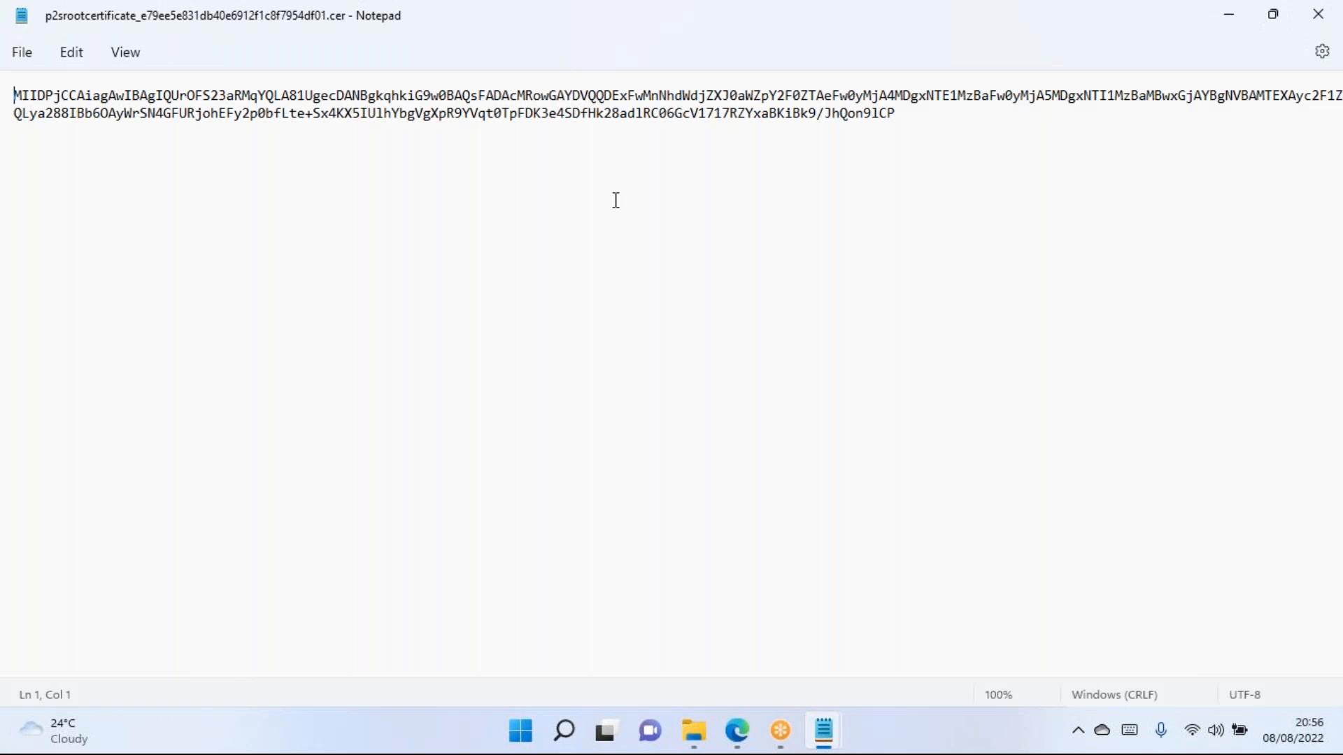
# Close the .cer file in Notepad and minimize the Downloads window.
pyautogui.doubleClick(764, 26)
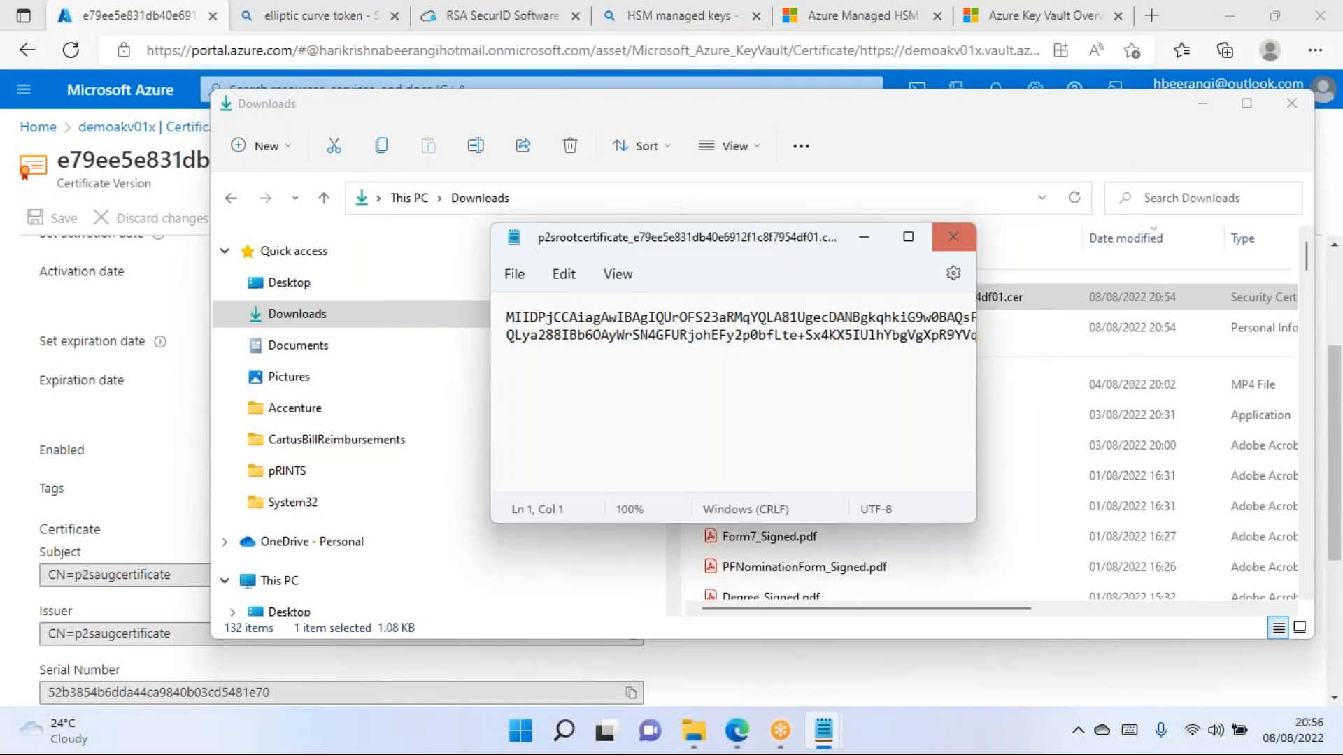
pyautogui.click(950, 237)
pyautogui.click(861, 335)
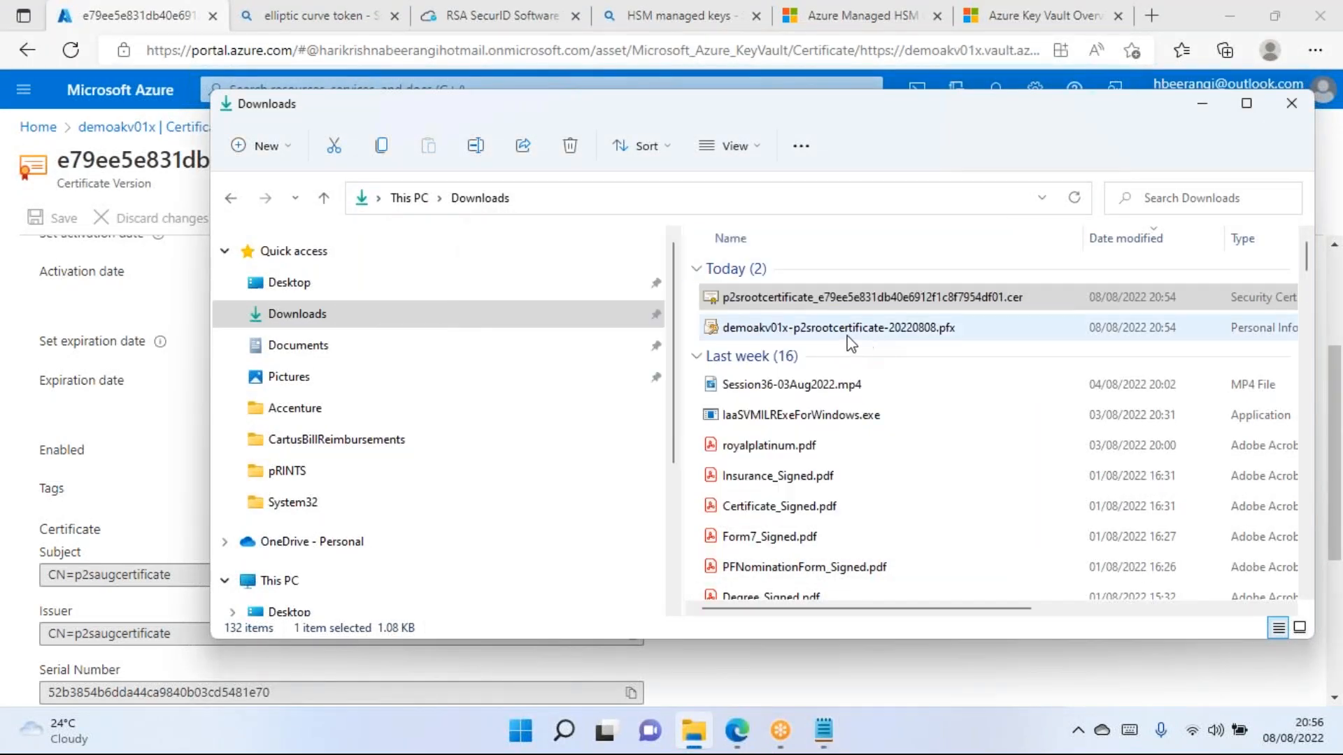
pyautogui.click(1200, 105)
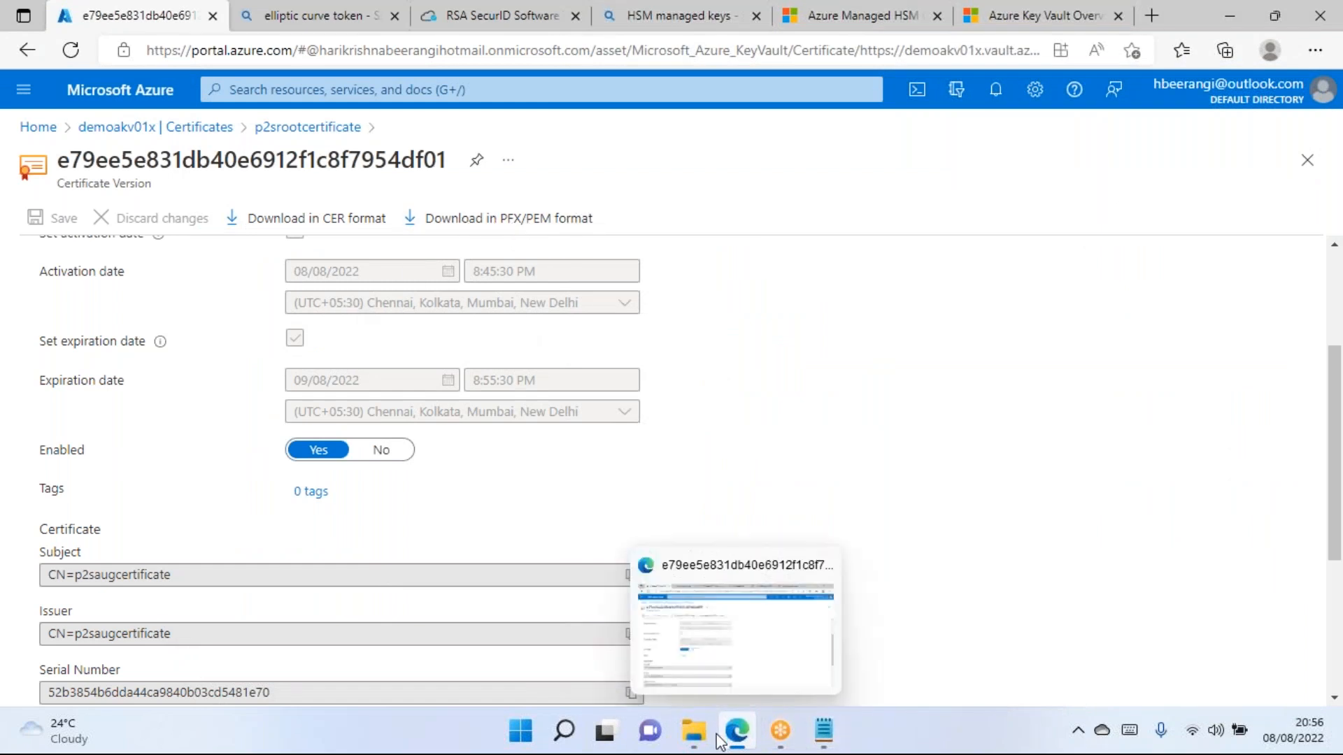
# Launch certmgr.msc and show the certificates in the Personal store of the current user.
pyautogui.press('super+r')
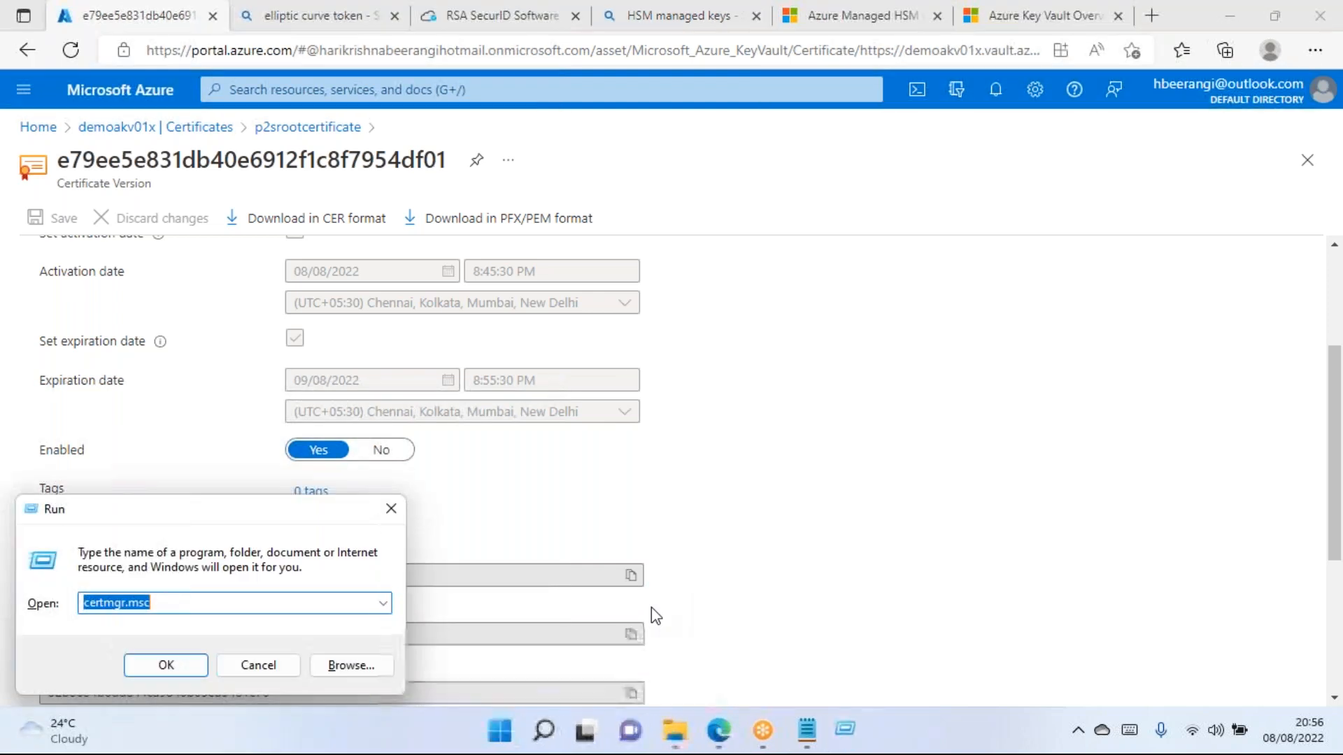
pyautogui.press('Return')
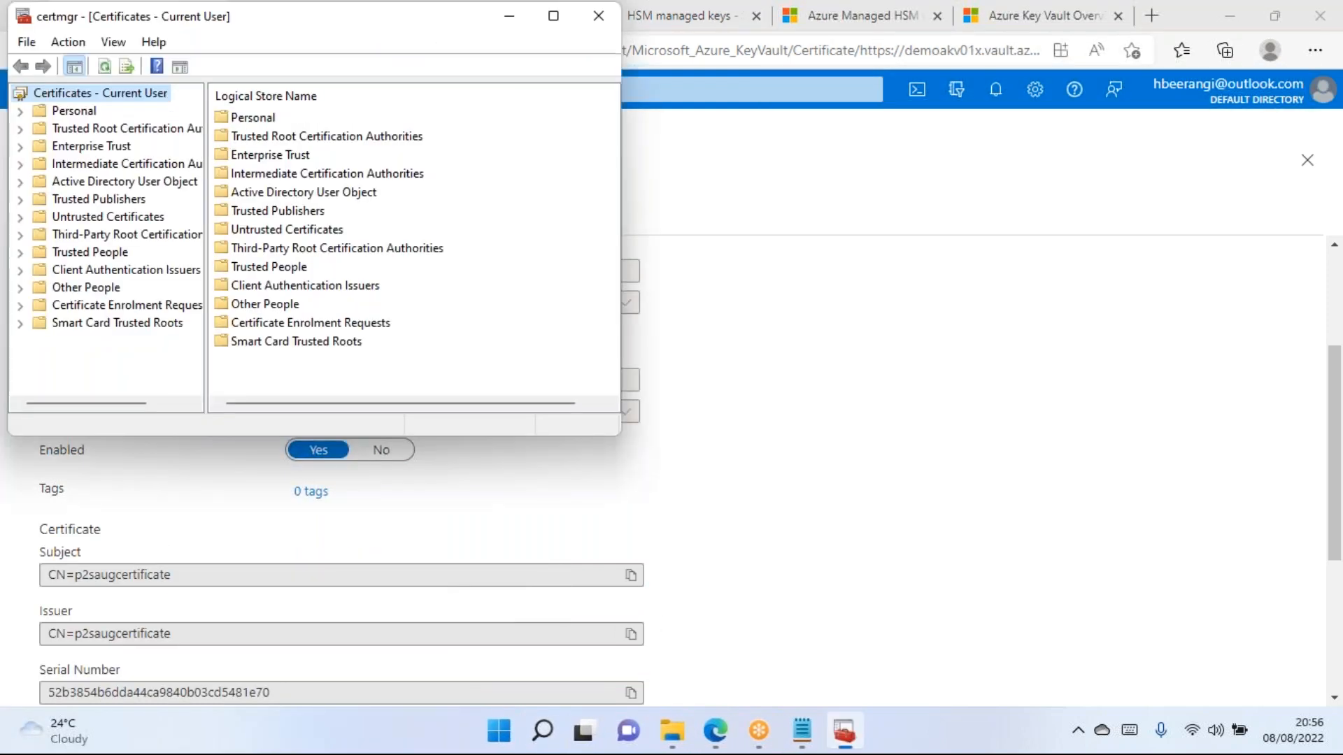
pyautogui.doubleClick(66, 110)
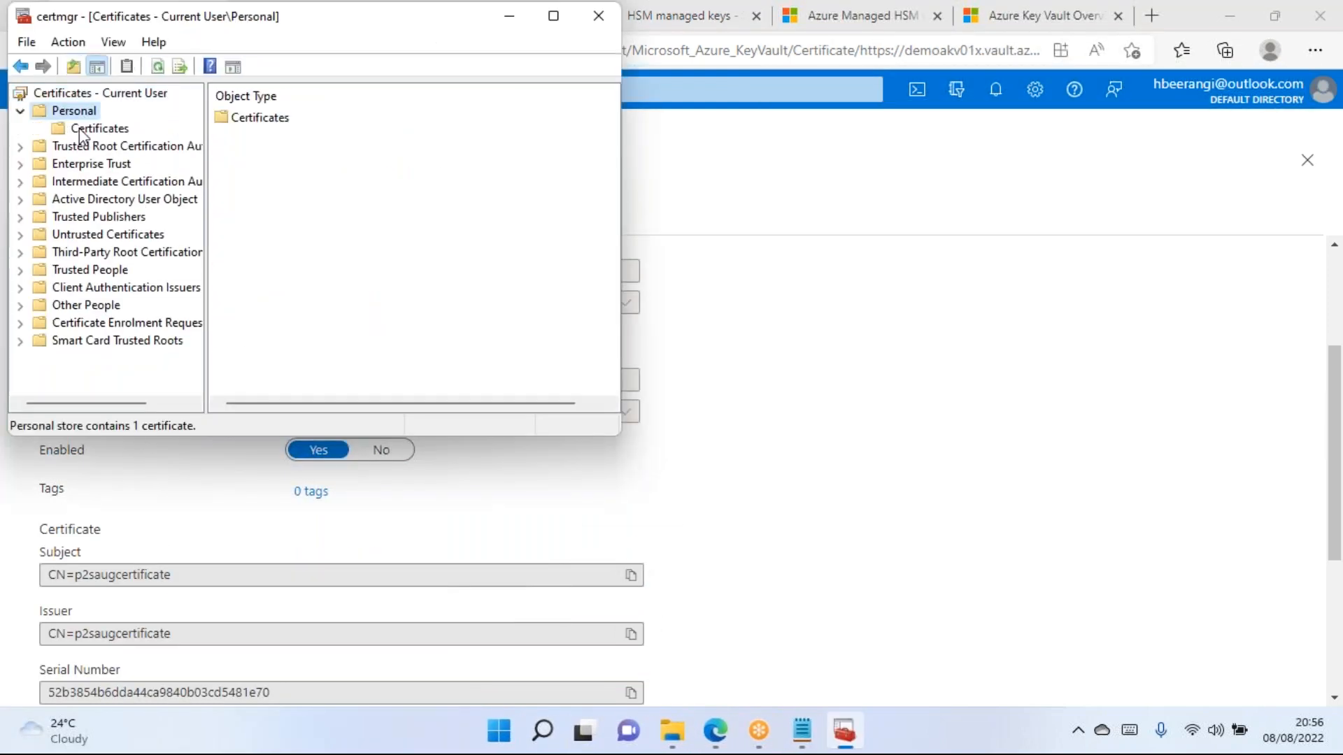
pyautogui.click(83, 131)
pyautogui.moveTo(149, 15); pyautogui.dragTo(461, 170)
# Start exporting p2saugcertificate without the private key, in Base-64 encoded X.509 (.CER) format.
pyautogui.rightClick(608, 265)
pyautogui.moveTo(678, 307)
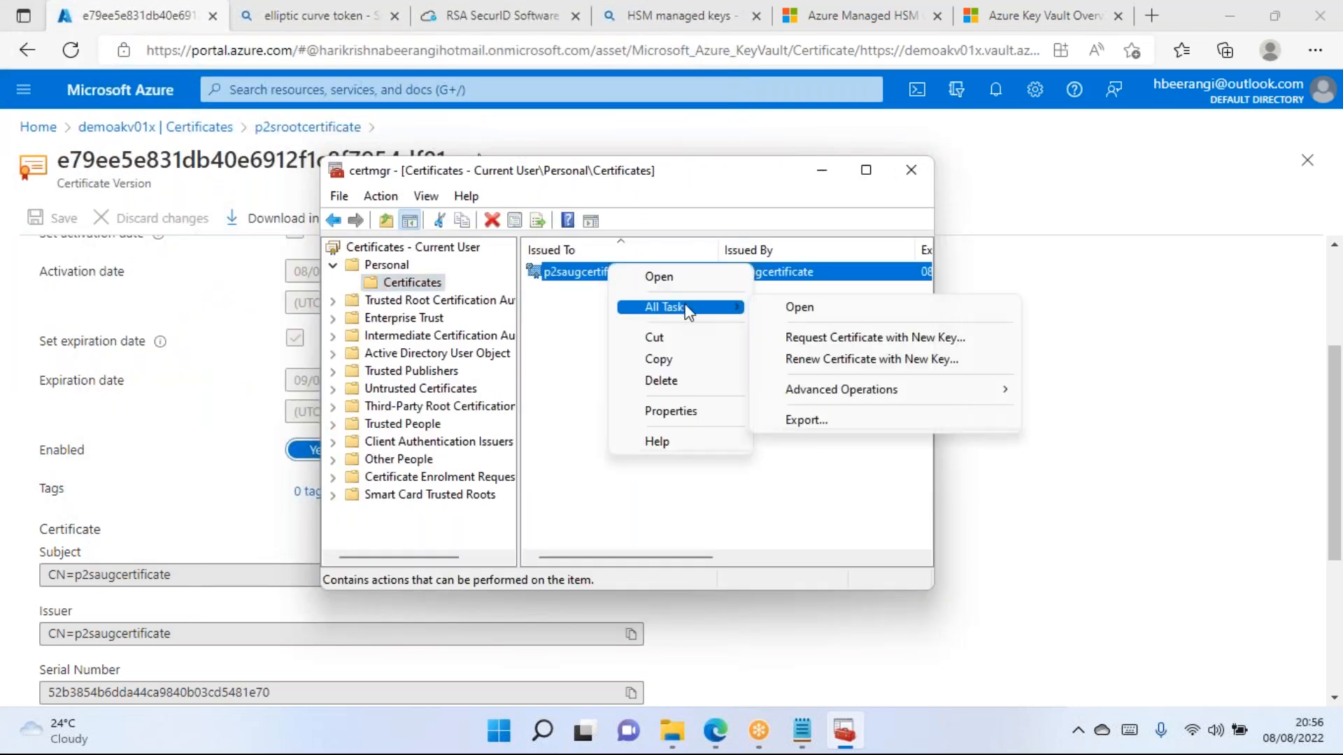
pyautogui.click(848, 425)
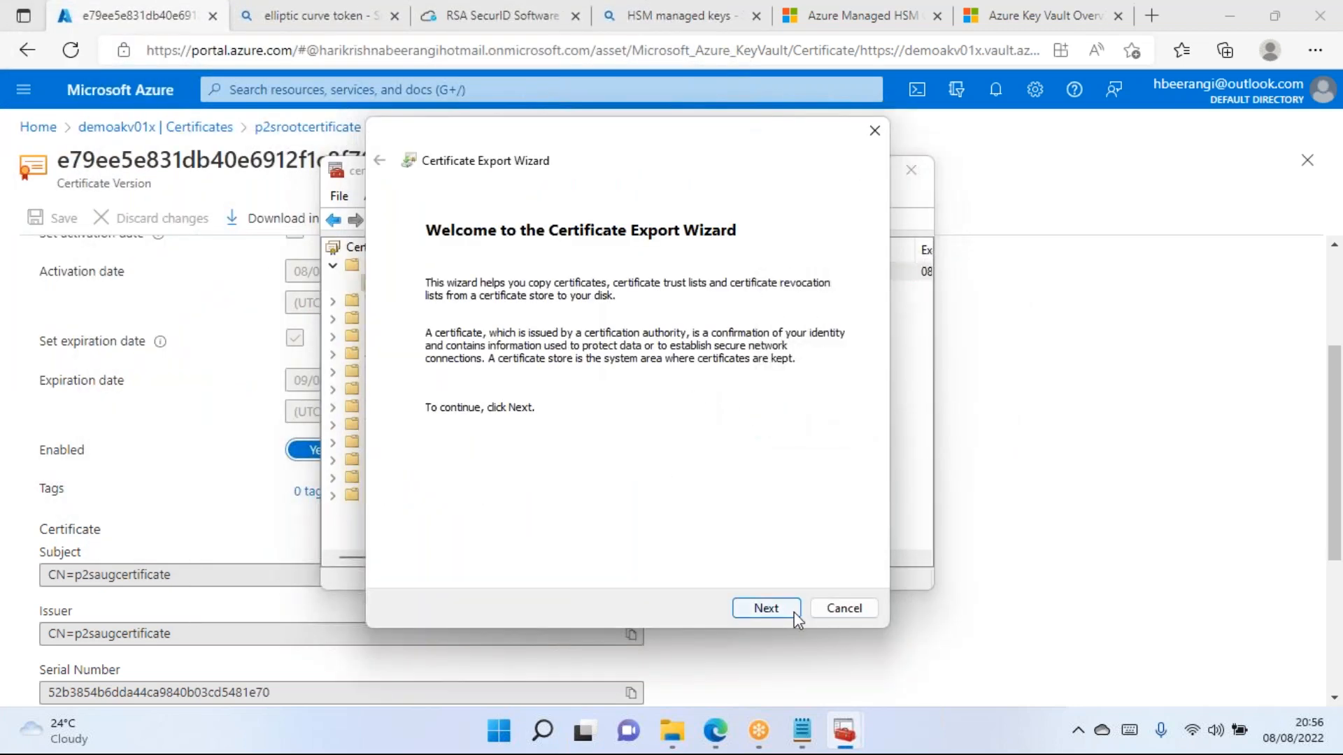
pyautogui.click(775, 605)
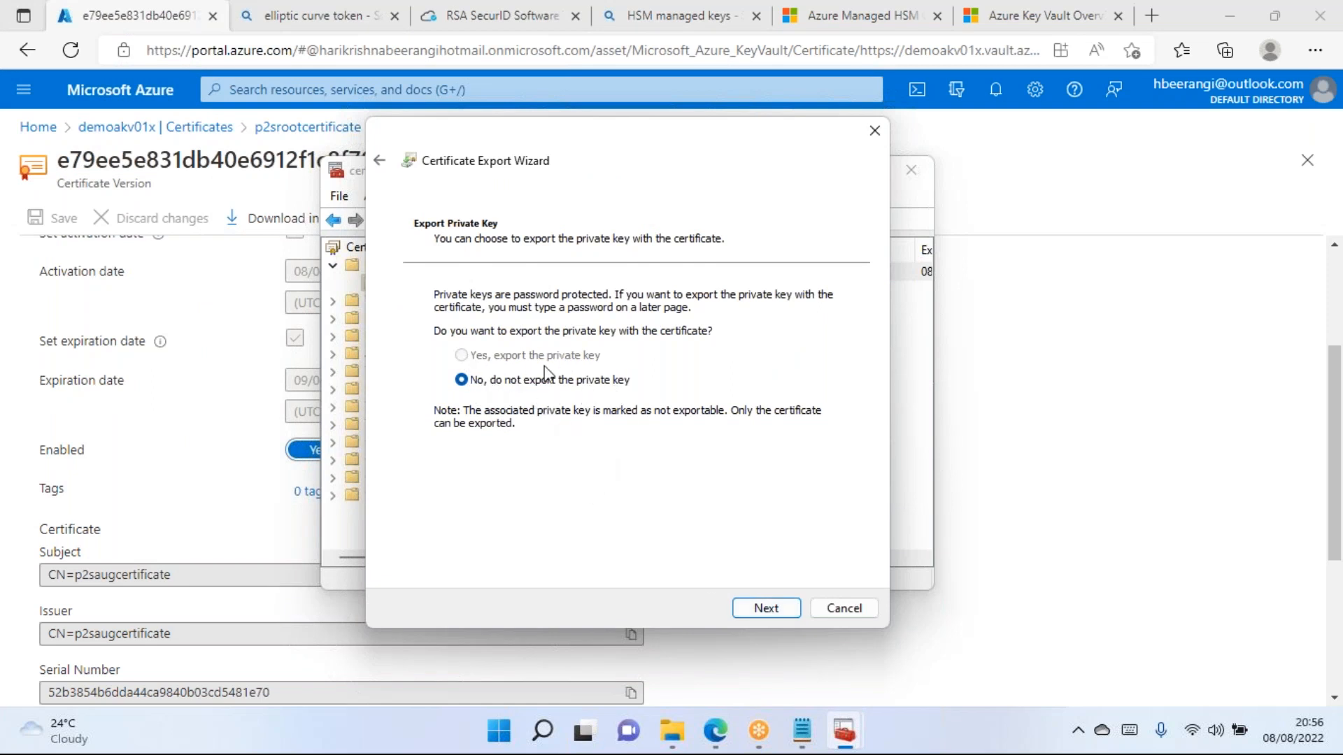
pyautogui.click(782, 615)
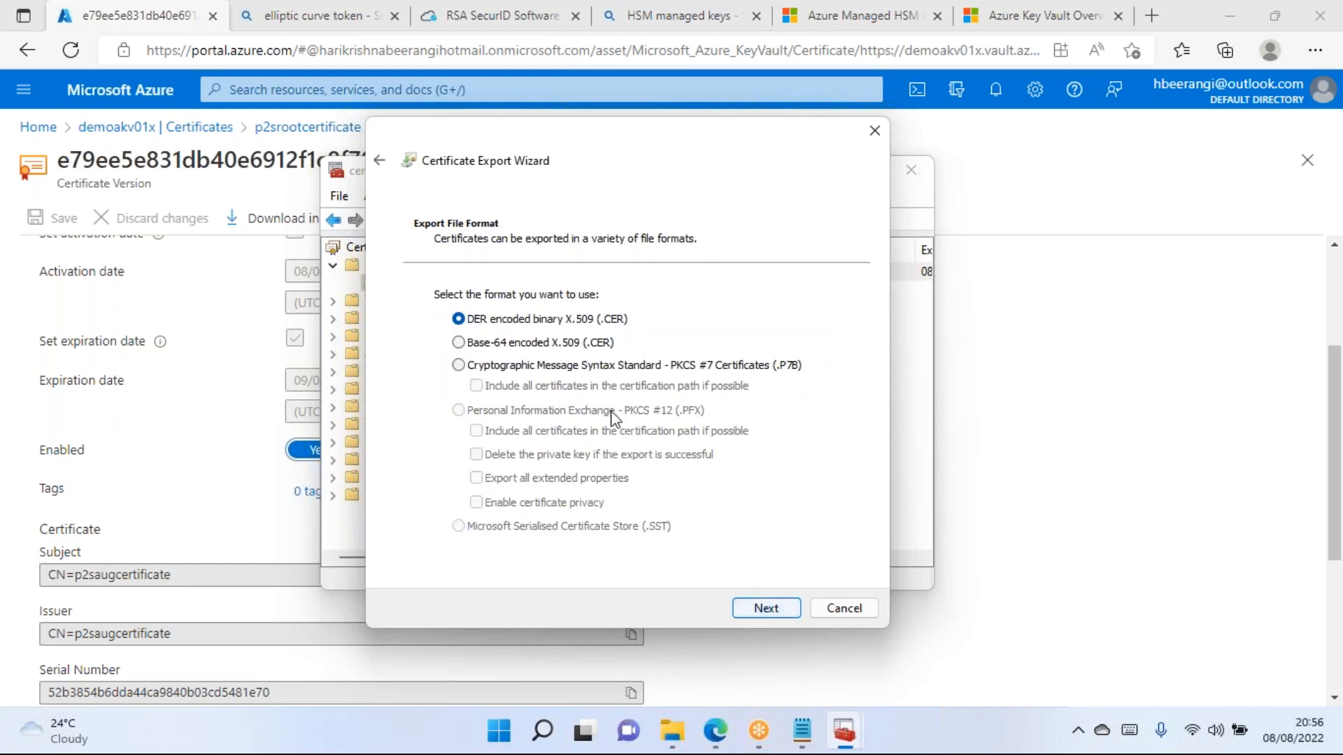
pyautogui.click(543, 343)
pyautogui.click(784, 612)
# Set the export file to adfadgdsag on the Desktop and finish the certificate export.
pyautogui.click(792, 317)
pyautogui.click(441, 319)
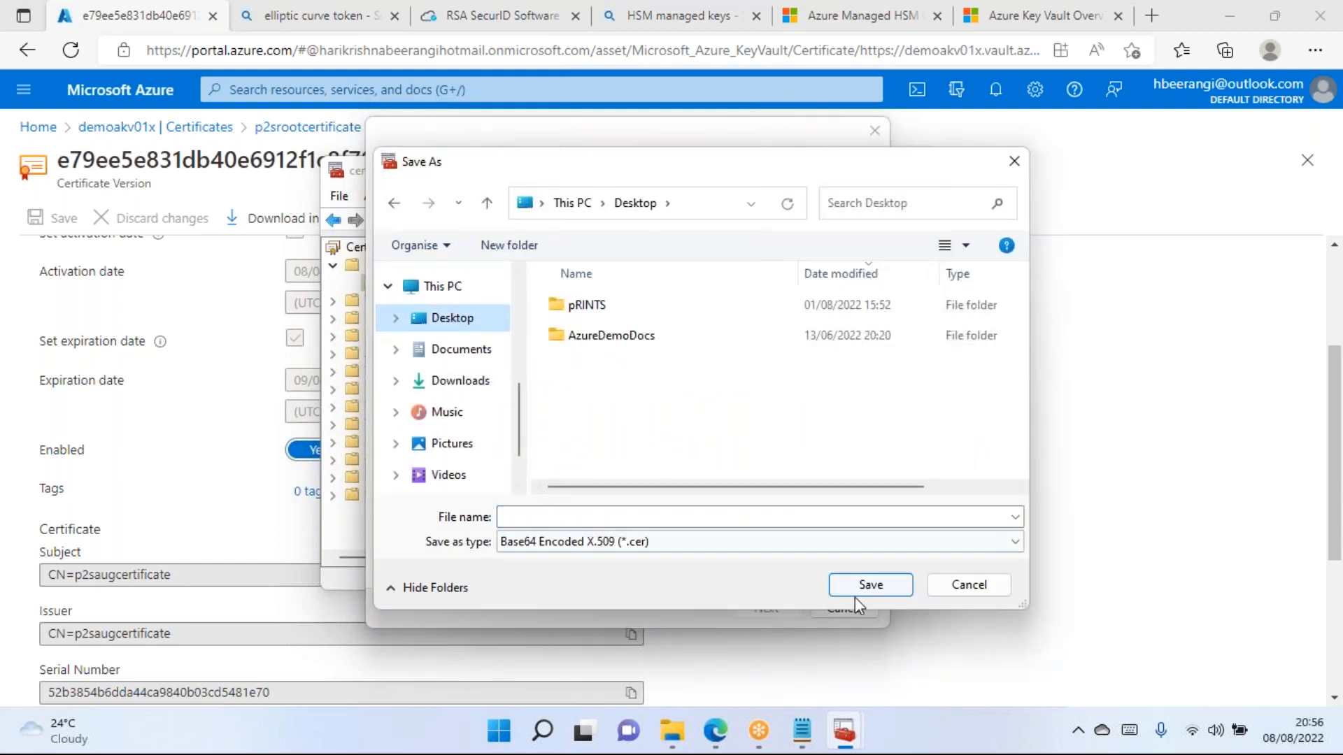
pyautogui.click(631, 517)
pyautogui.write('a')
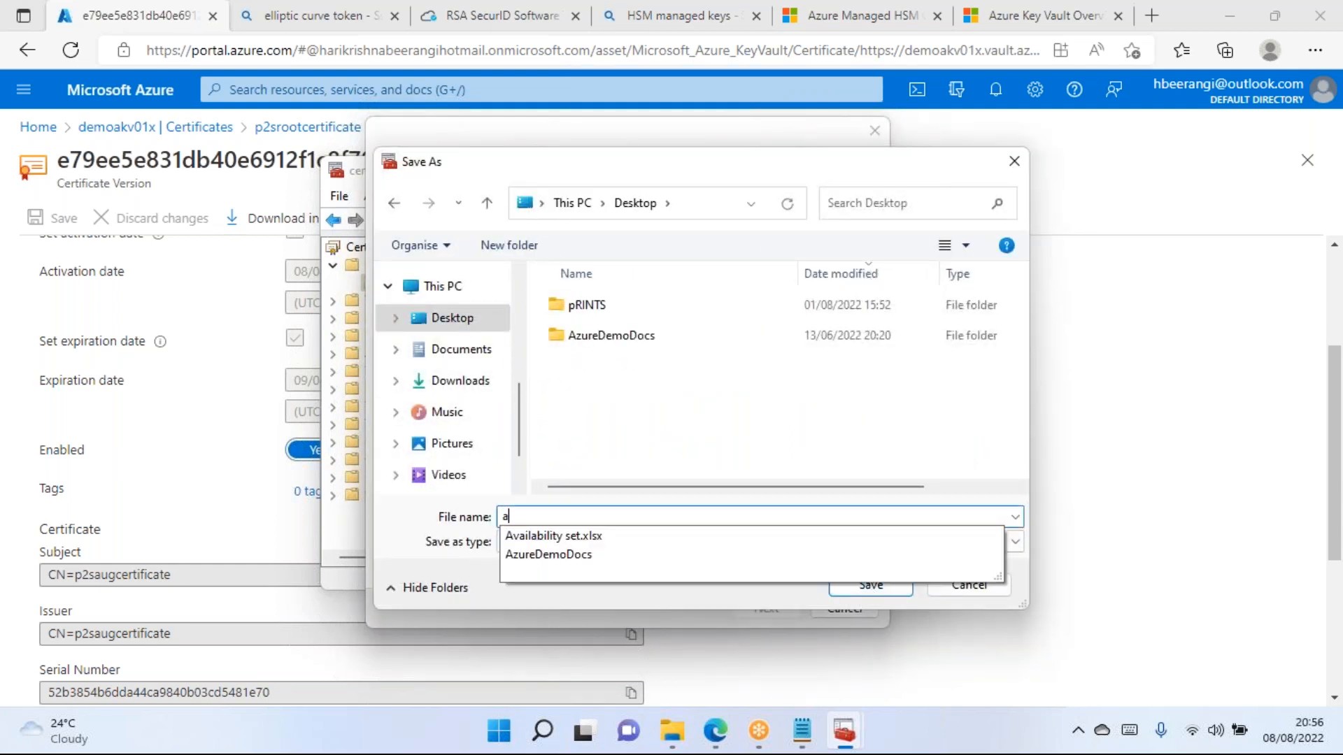
pyautogui.write('dfadgdsag')
pyautogui.click(887, 587)
pyautogui.click(767, 608)
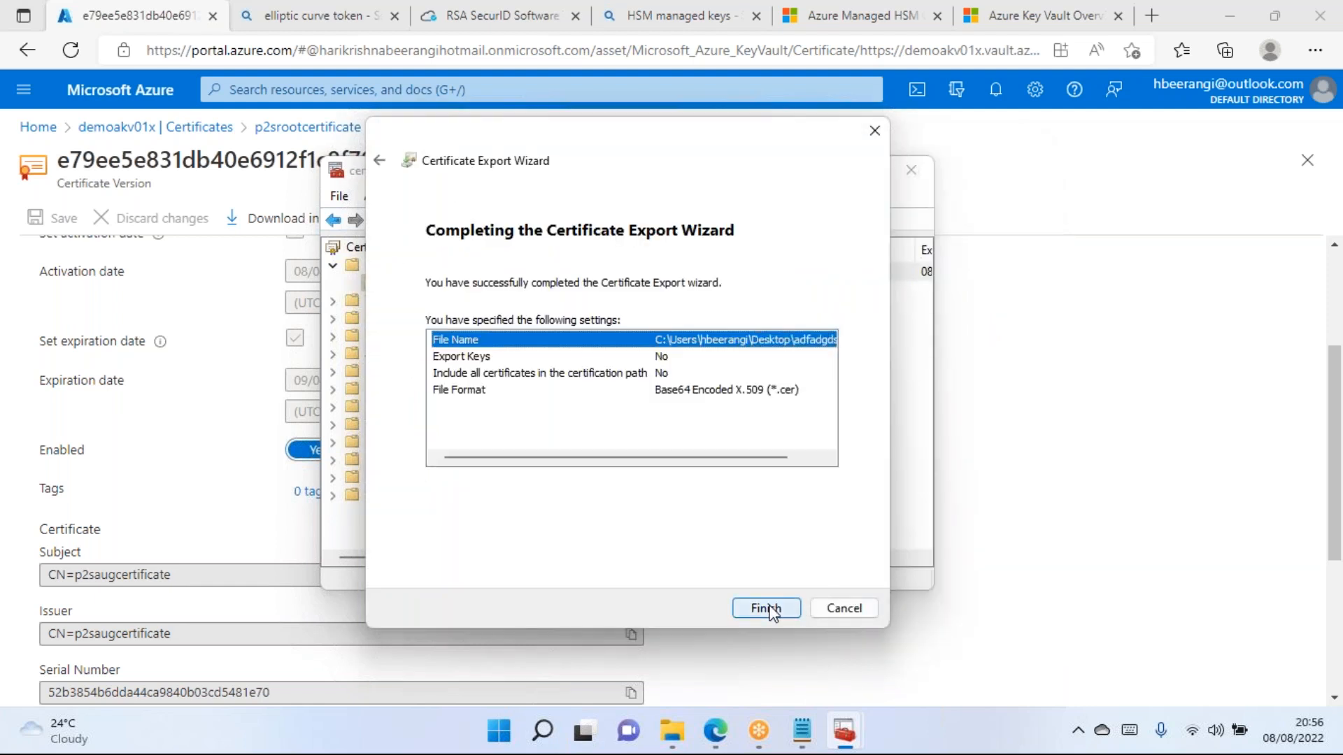
pyautogui.click(766, 608)
pyautogui.click(728, 429)
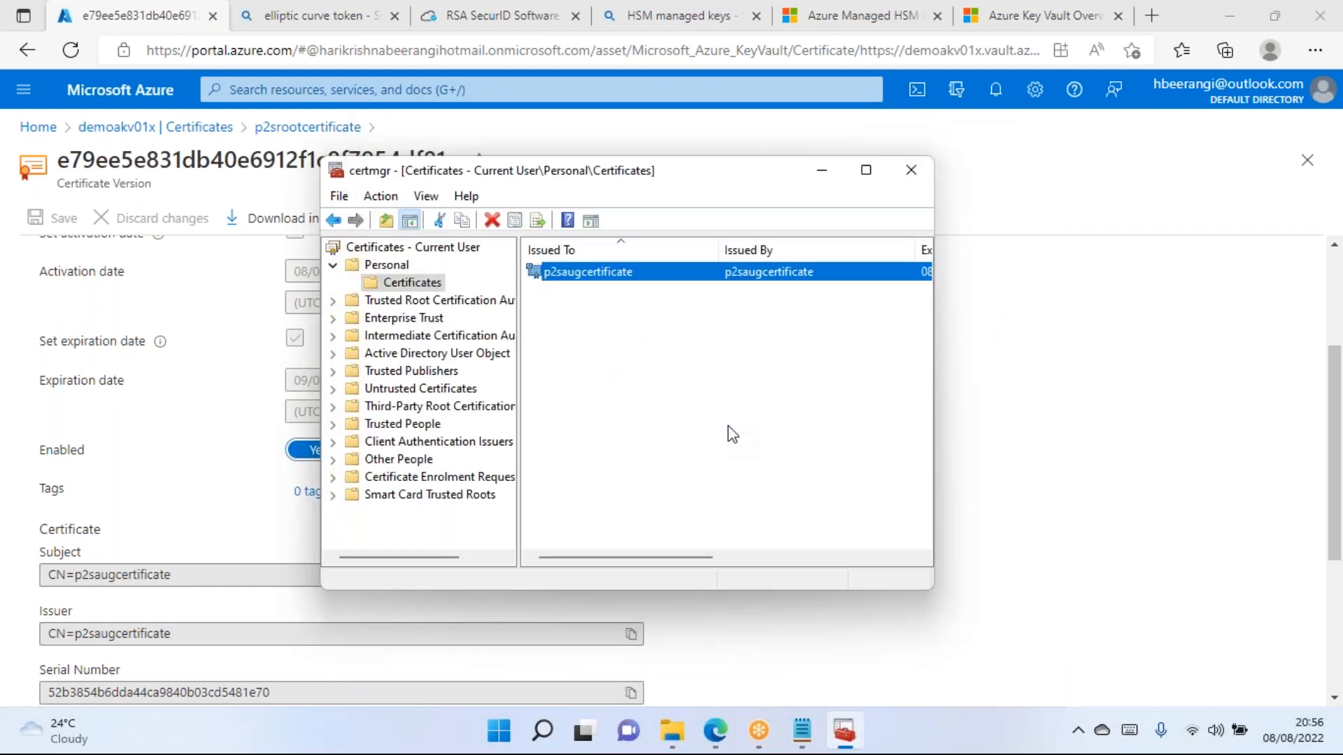
# Show the desktop and open the exported adfadgdsag.cer file in a maximized Notepad window.
pyautogui.press('super+d')
pyautogui.rightClick(179, 151)
pyautogui.moveTo(393, 248)
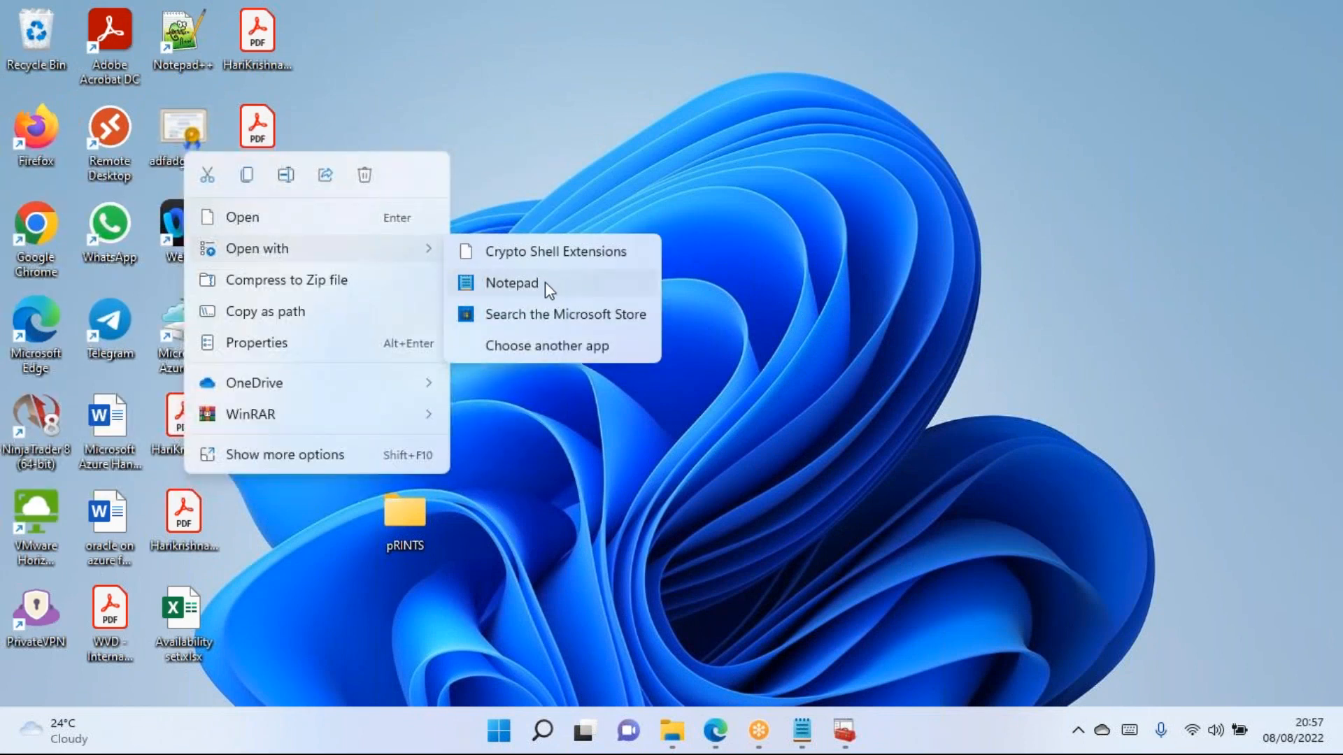
pyautogui.click(545, 282)
pyautogui.click(908, 235)
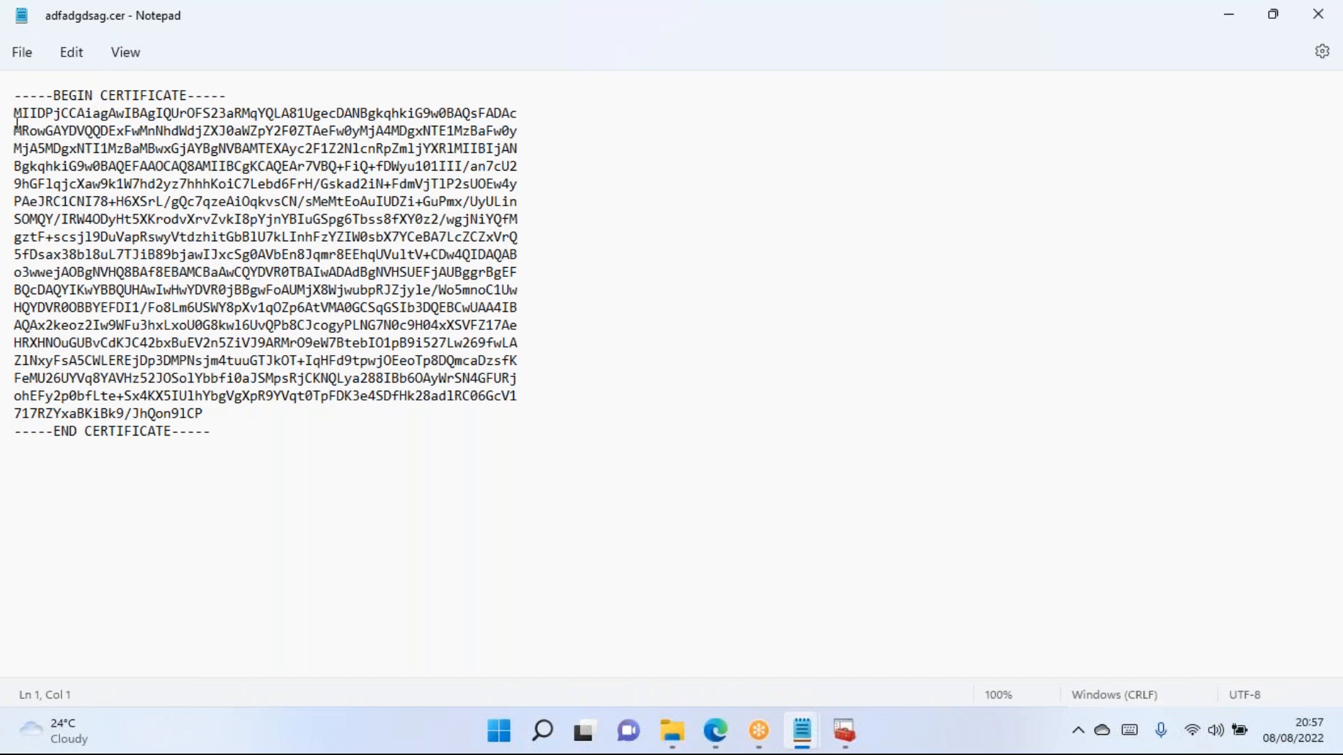
# Highlight the encoded text between the BEGIN and END CERTIFICATE lines, then close the file.
pyautogui.moveTo(16, 113); pyautogui.dragTo(235, 411)
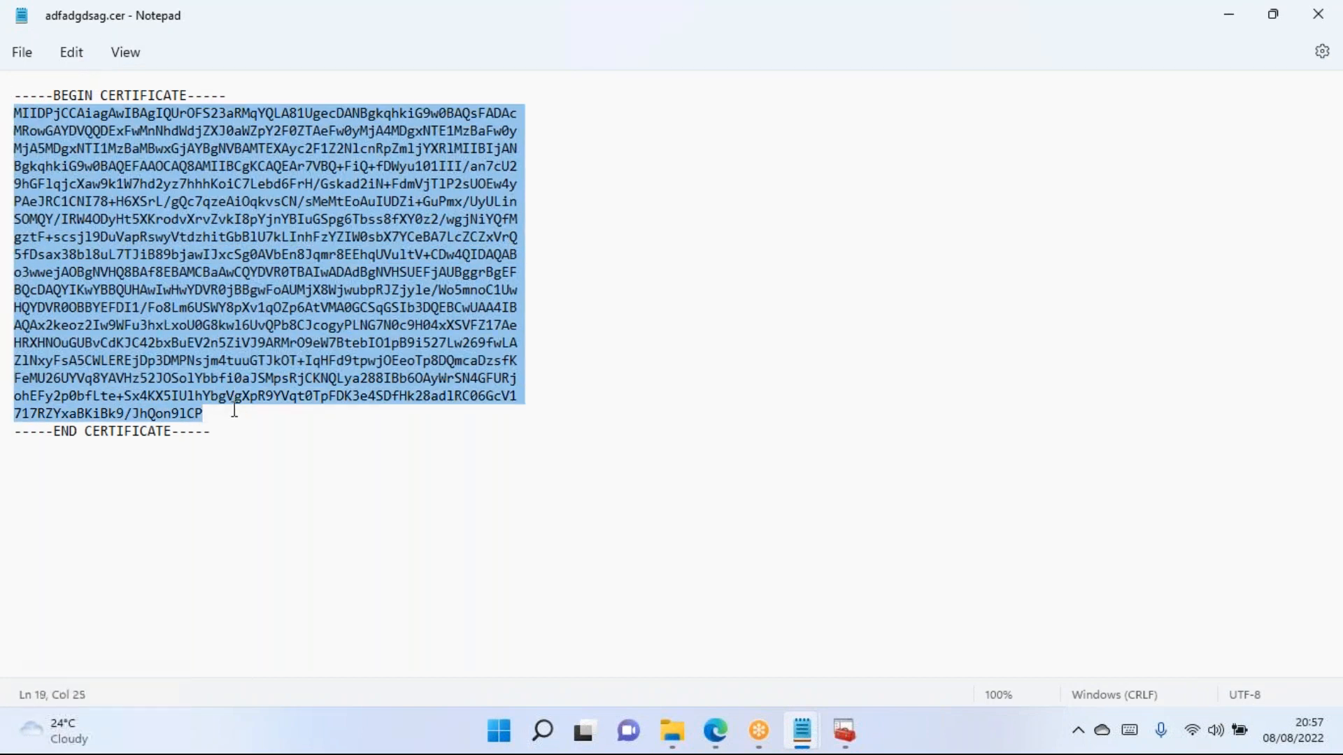
pyautogui.doubleClick(182, 15)
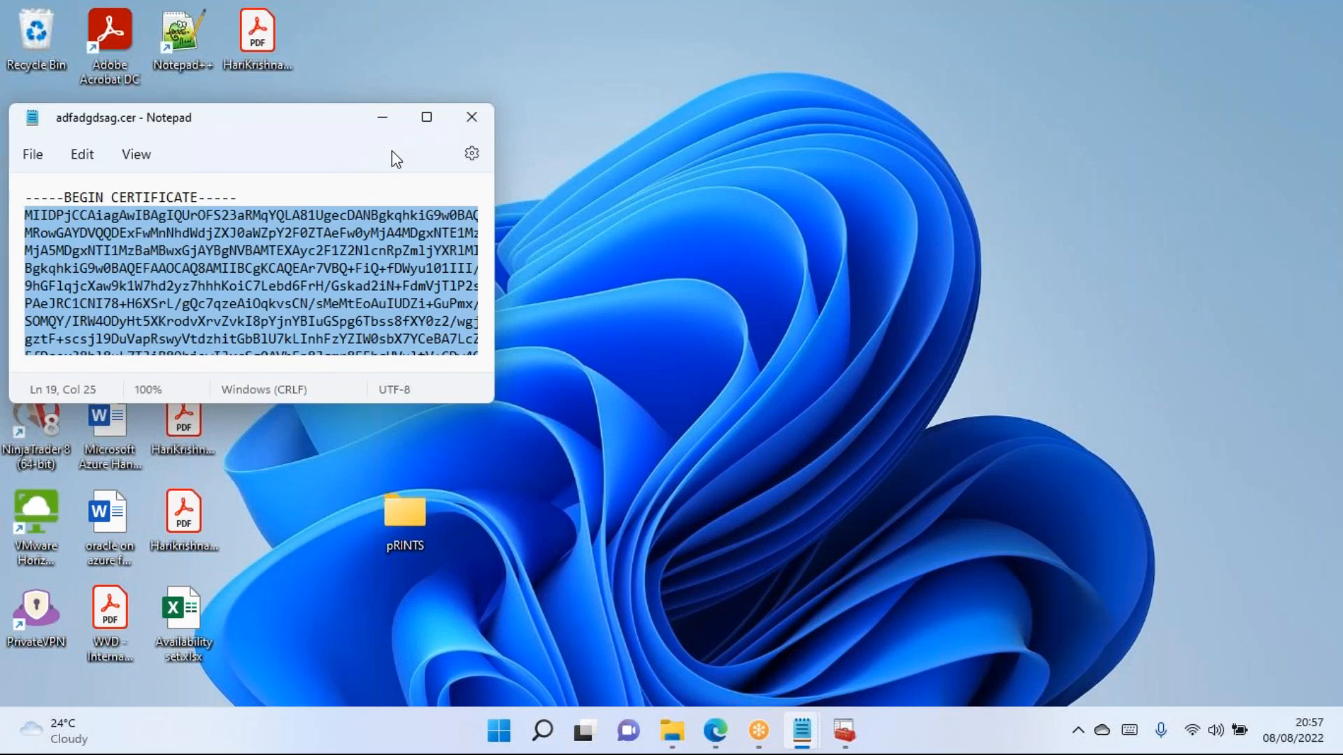
pyautogui.click(471, 116)
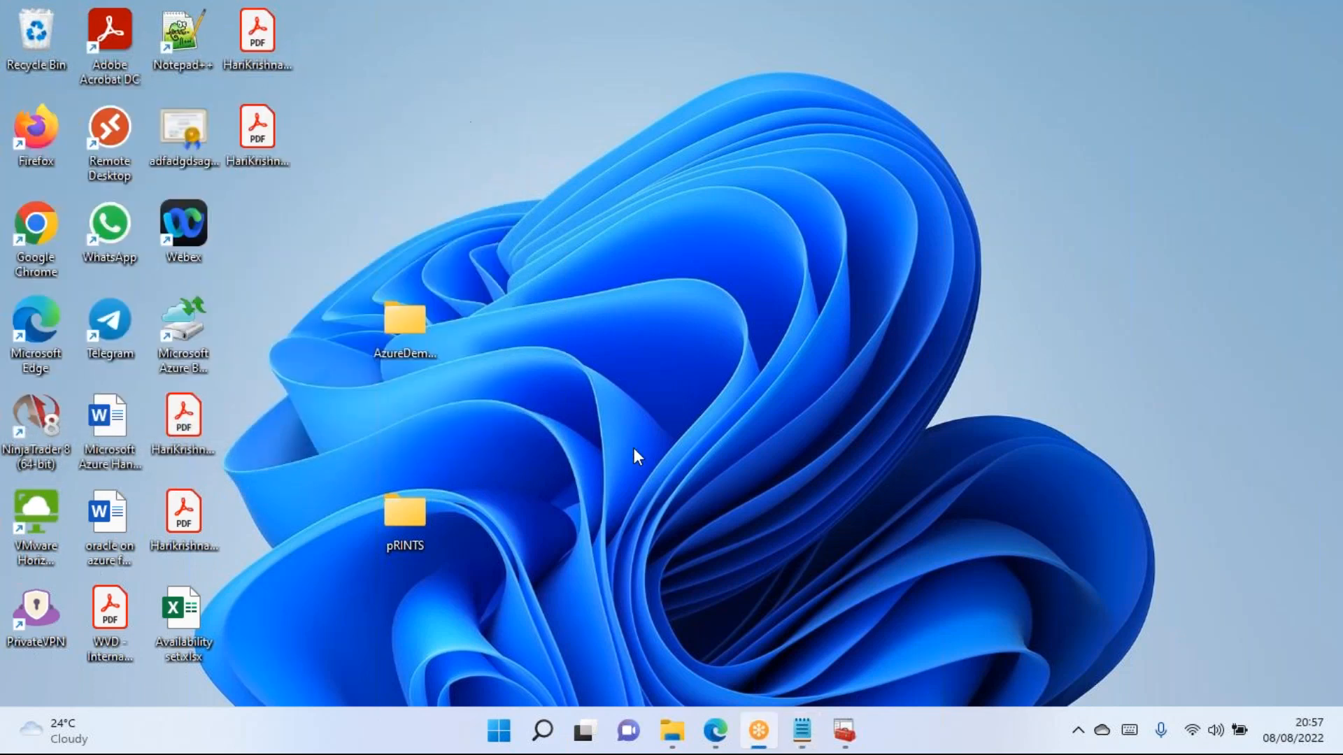
# Switch to the Azure portal in Edge, leave the certificate version page, and delete p2srootcertificate from the key vault.
pyautogui.click(715, 731)
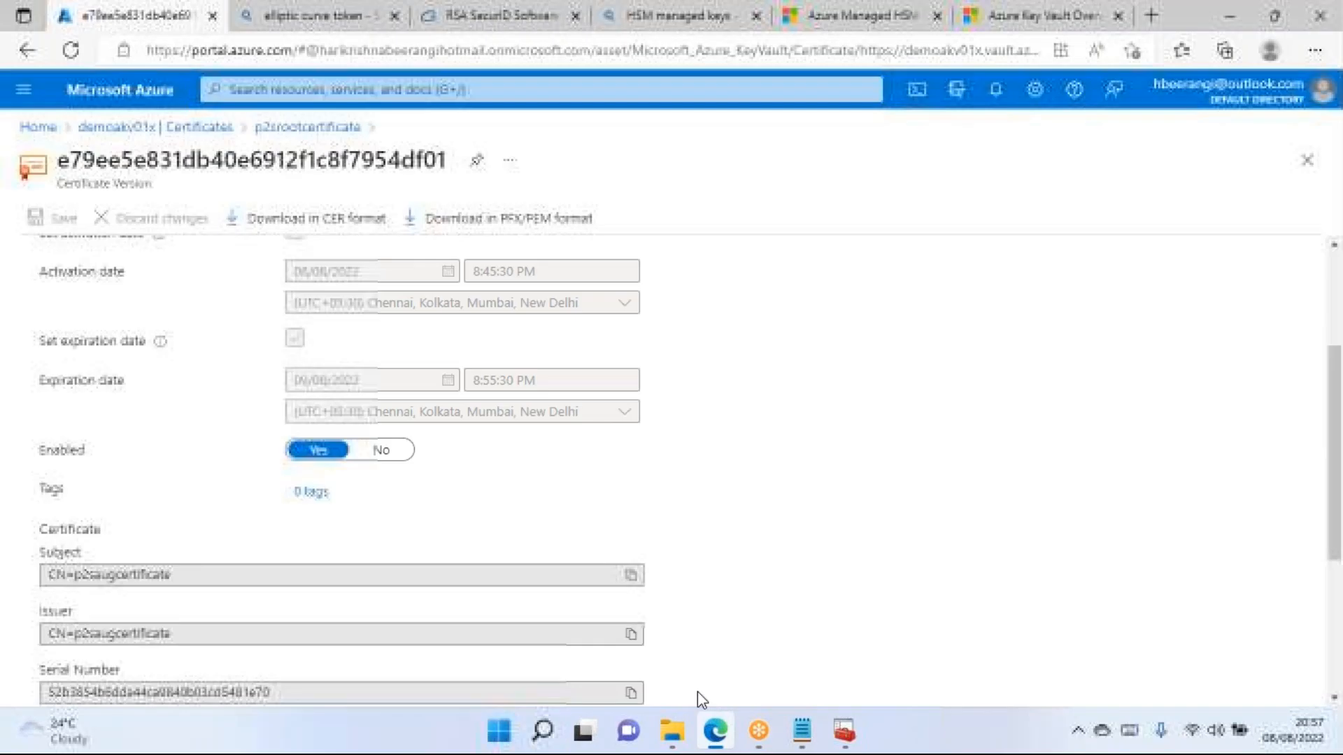
pyautogui.click(1308, 161)
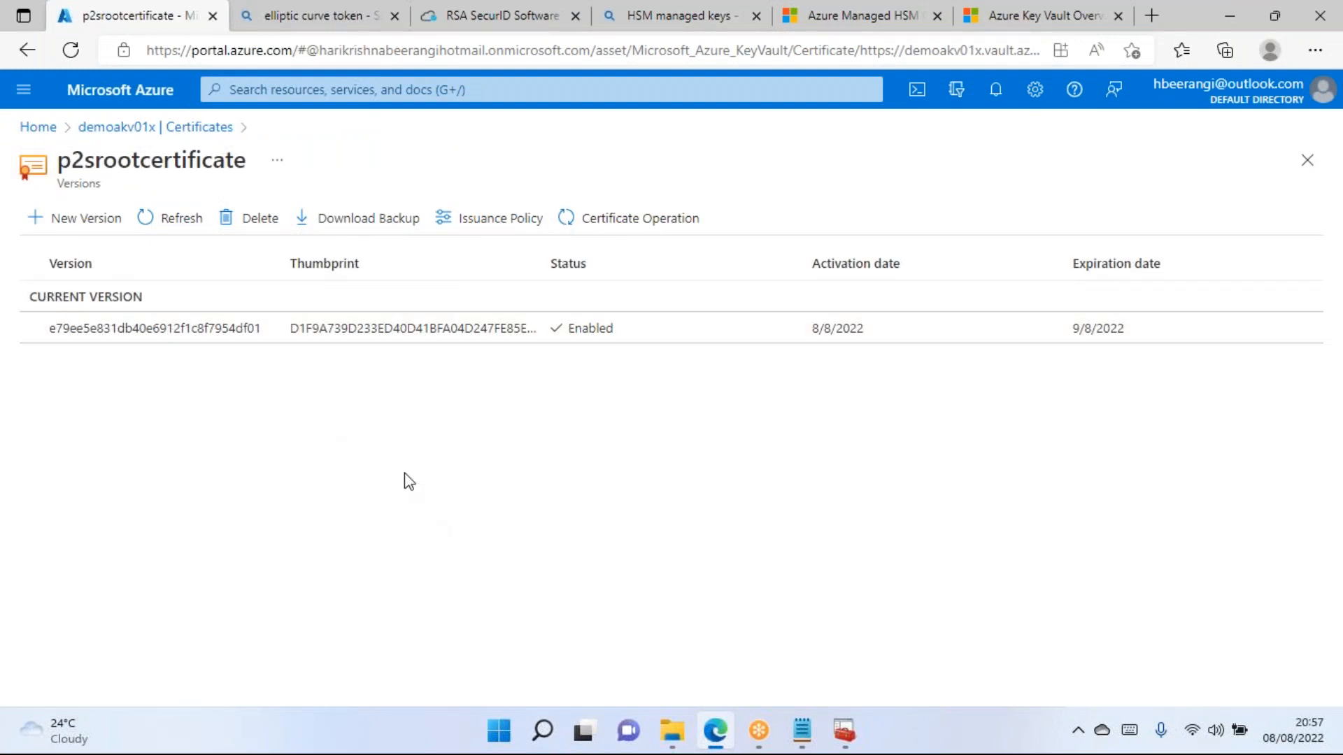
pyautogui.click(251, 221)
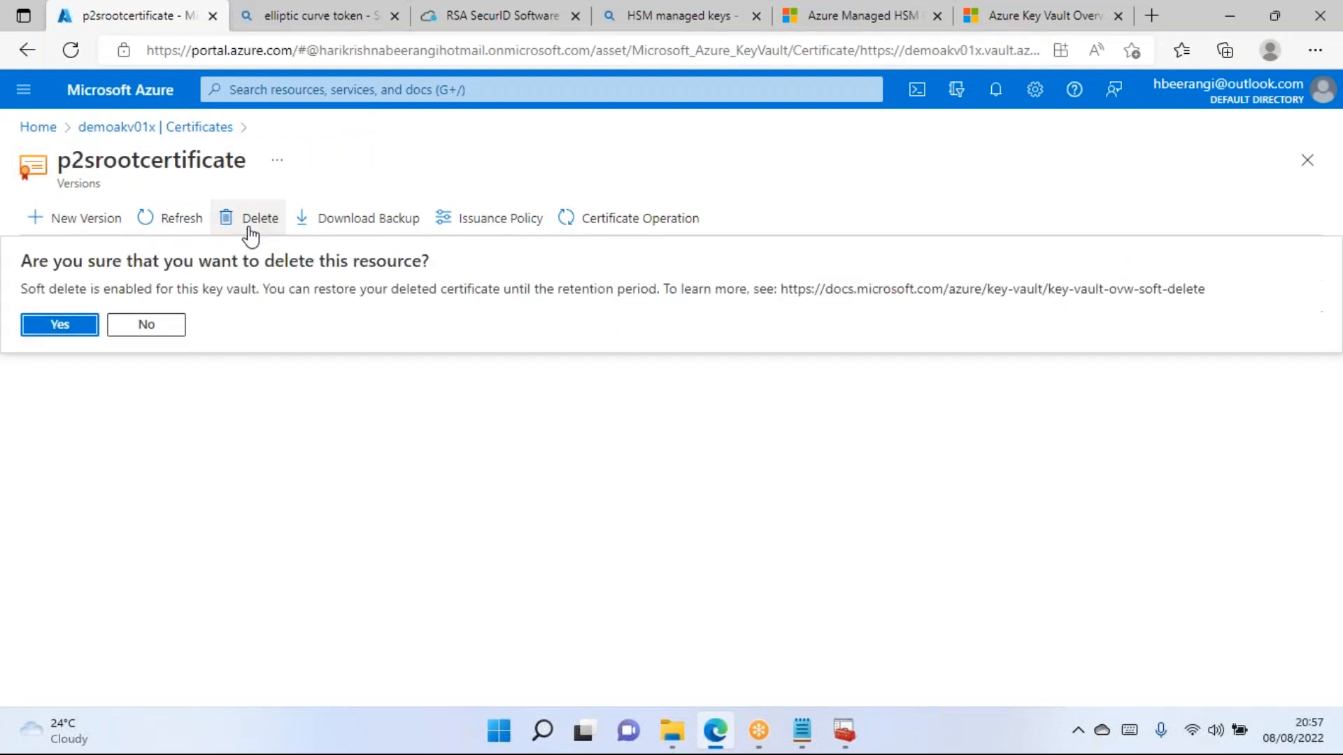
pyautogui.click(57, 331)
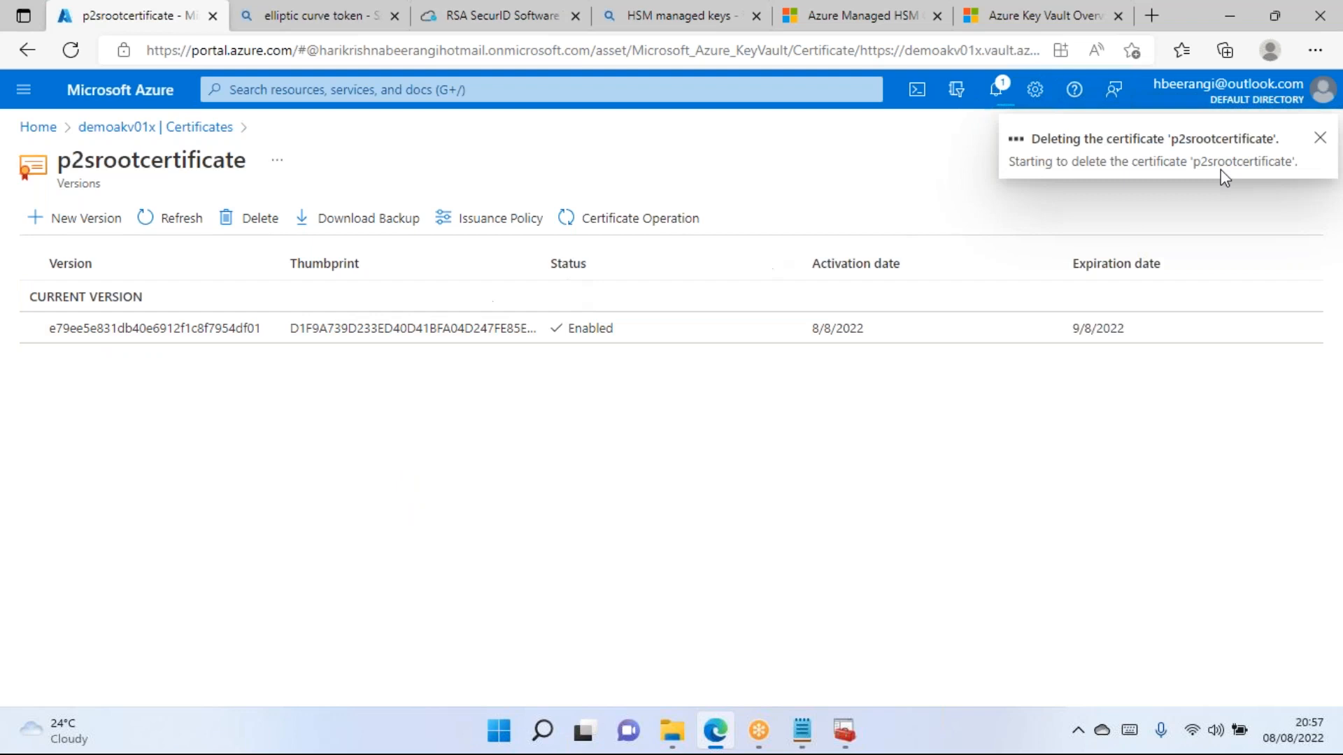
pyautogui.click(1321, 140)
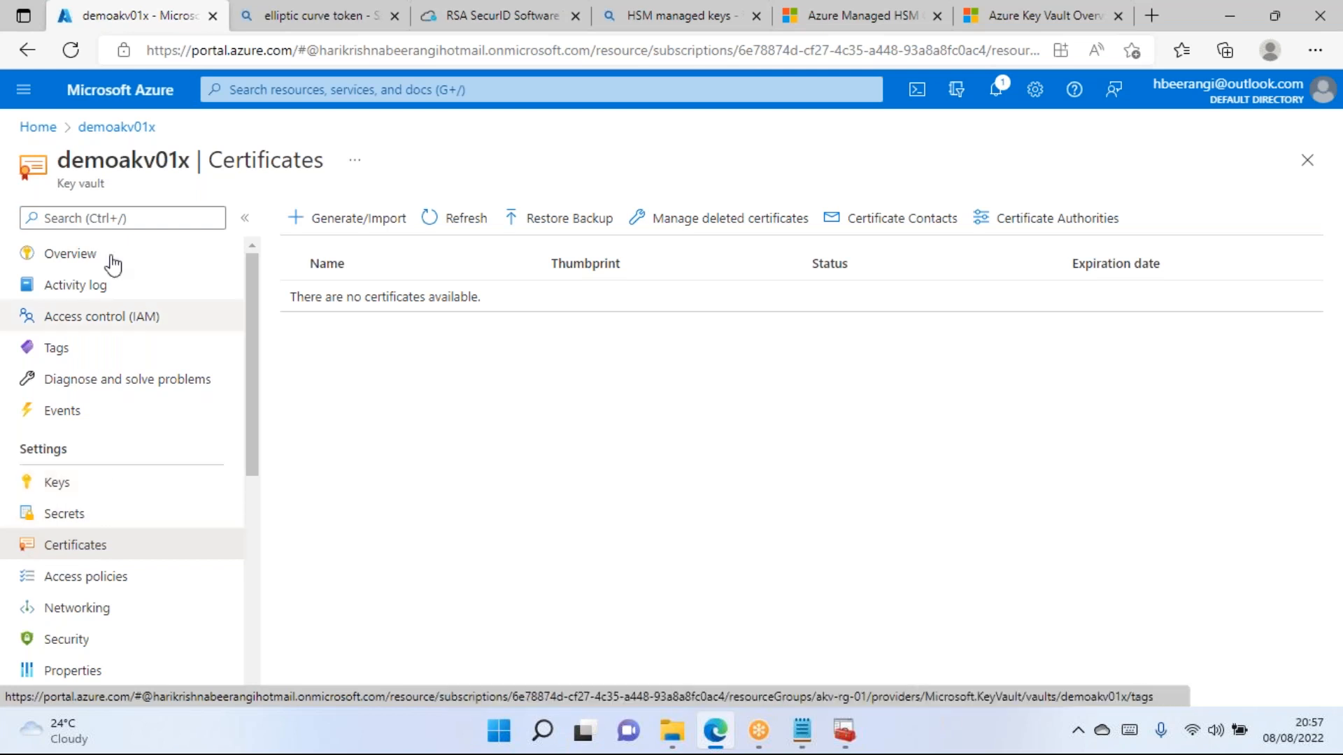
# Open the Access policies page of the demoakv01x key vault.
pyautogui.moveTo(193, 164); pyautogui.dragTo(57, 161)
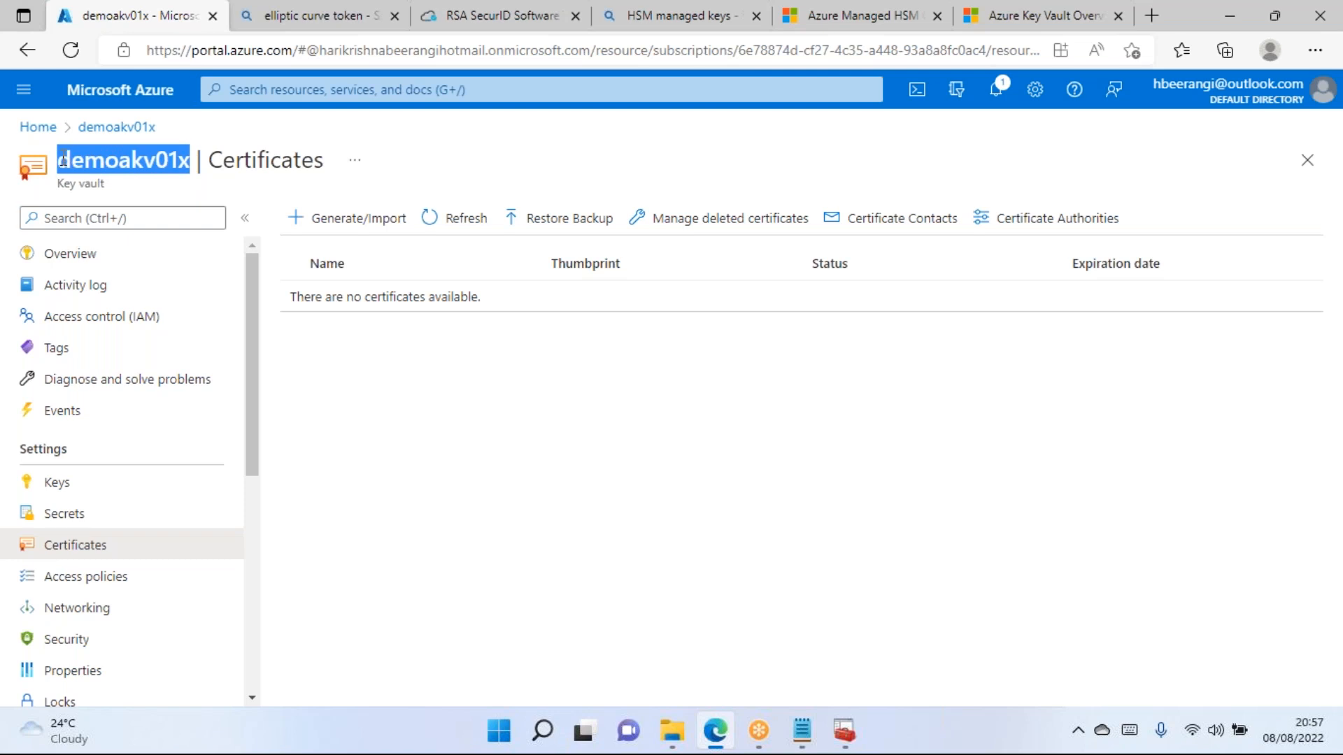
pyautogui.click(606, 535)
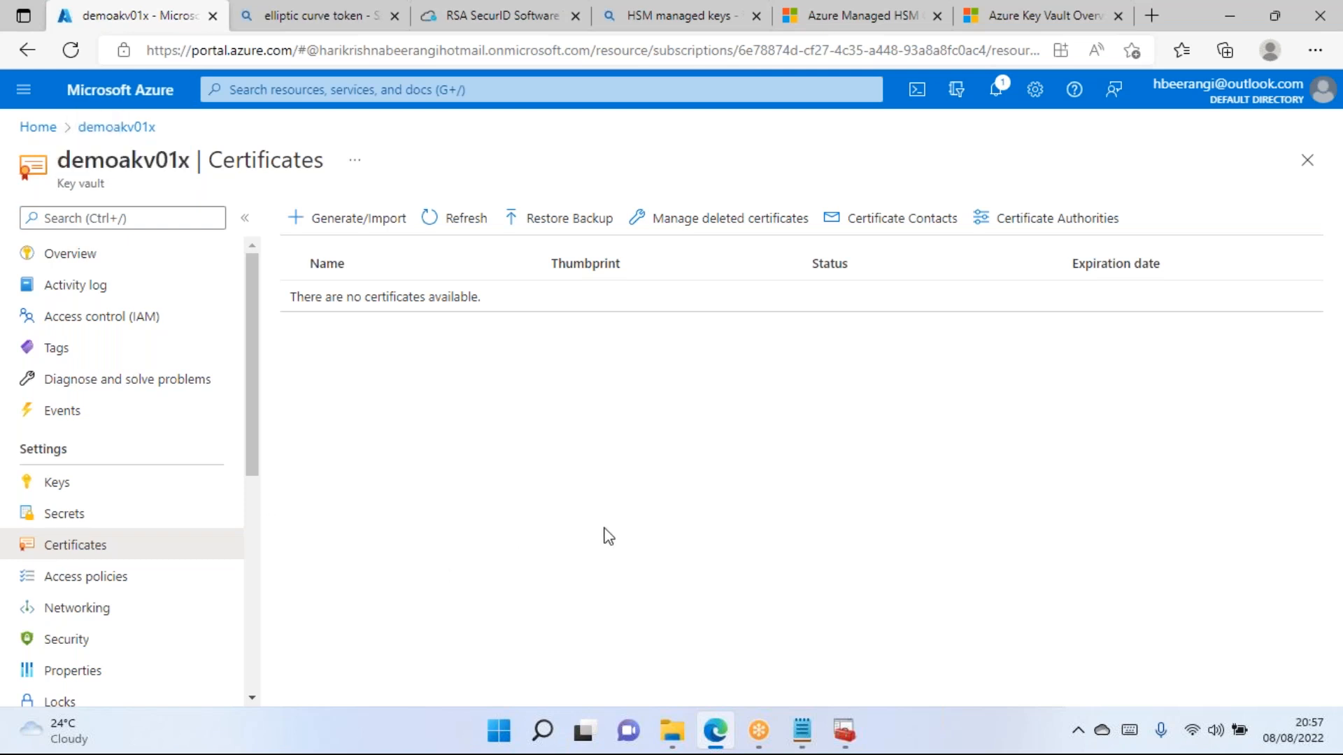
pyautogui.scroll(-1, 132, 534)
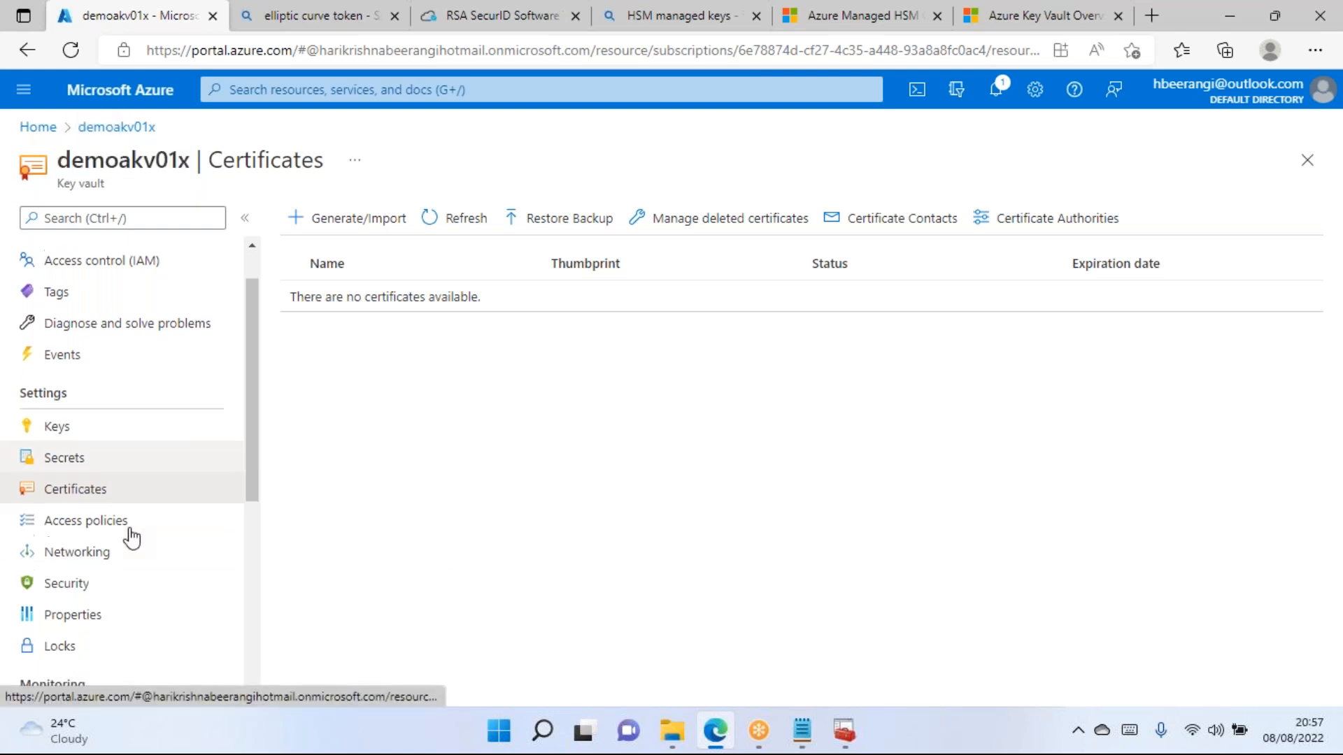
pyautogui.scroll(-1, 119, 507)
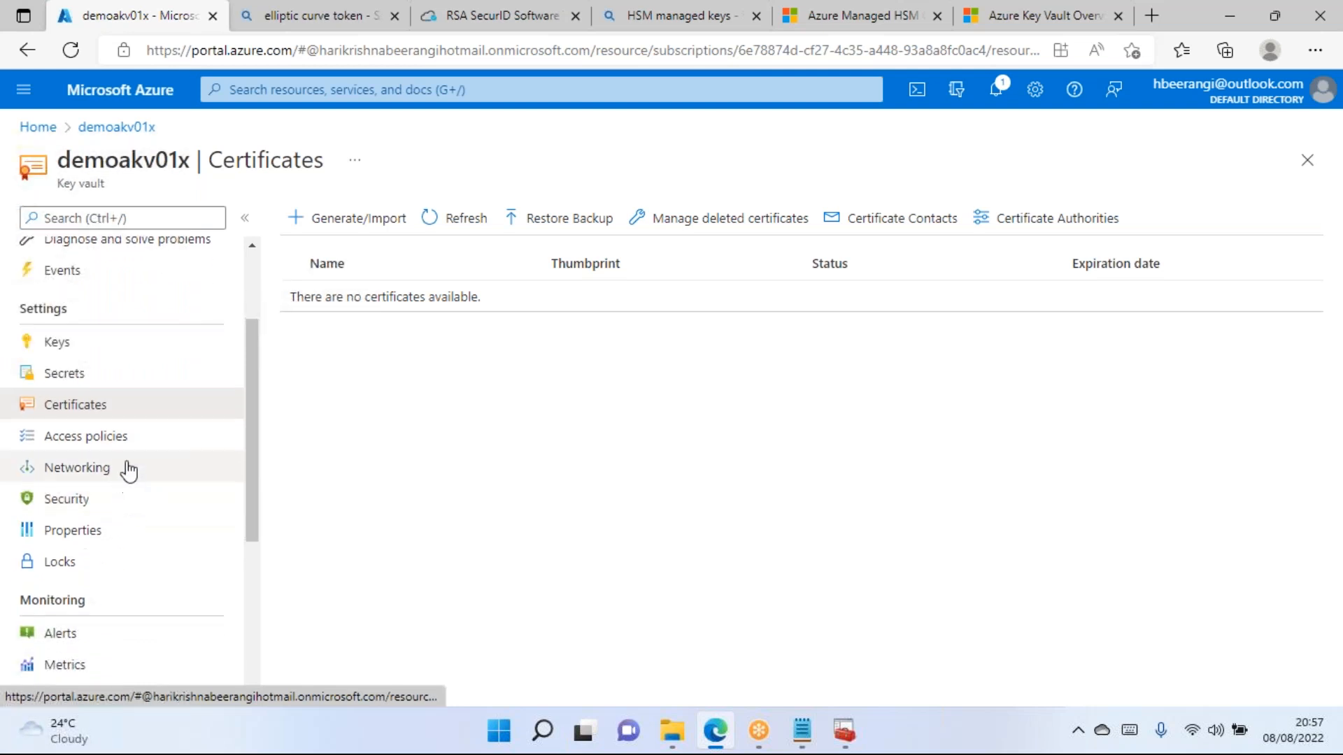
pyautogui.click(132, 441)
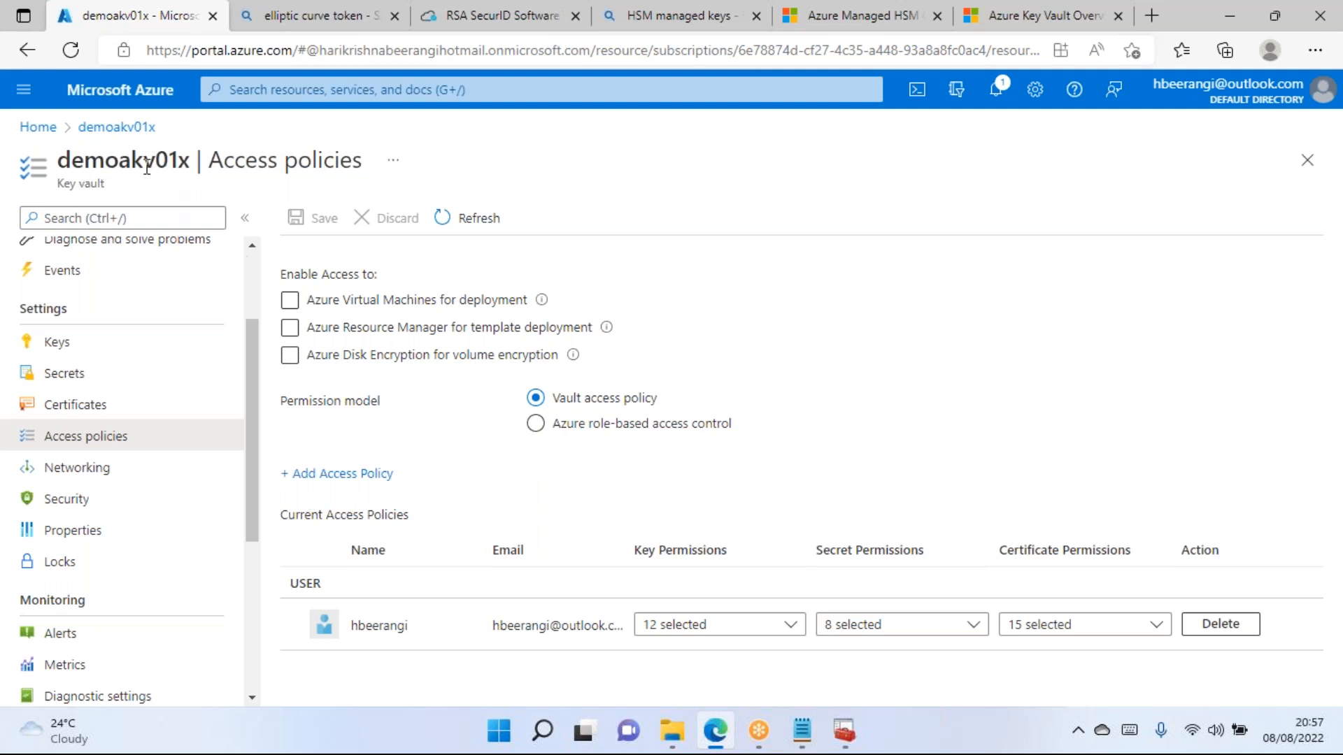
# Start a new access policy for the vault using the Key, Secret, & Certificate Management template.
pyautogui.click(358, 475)
pyautogui.click(311, 257)
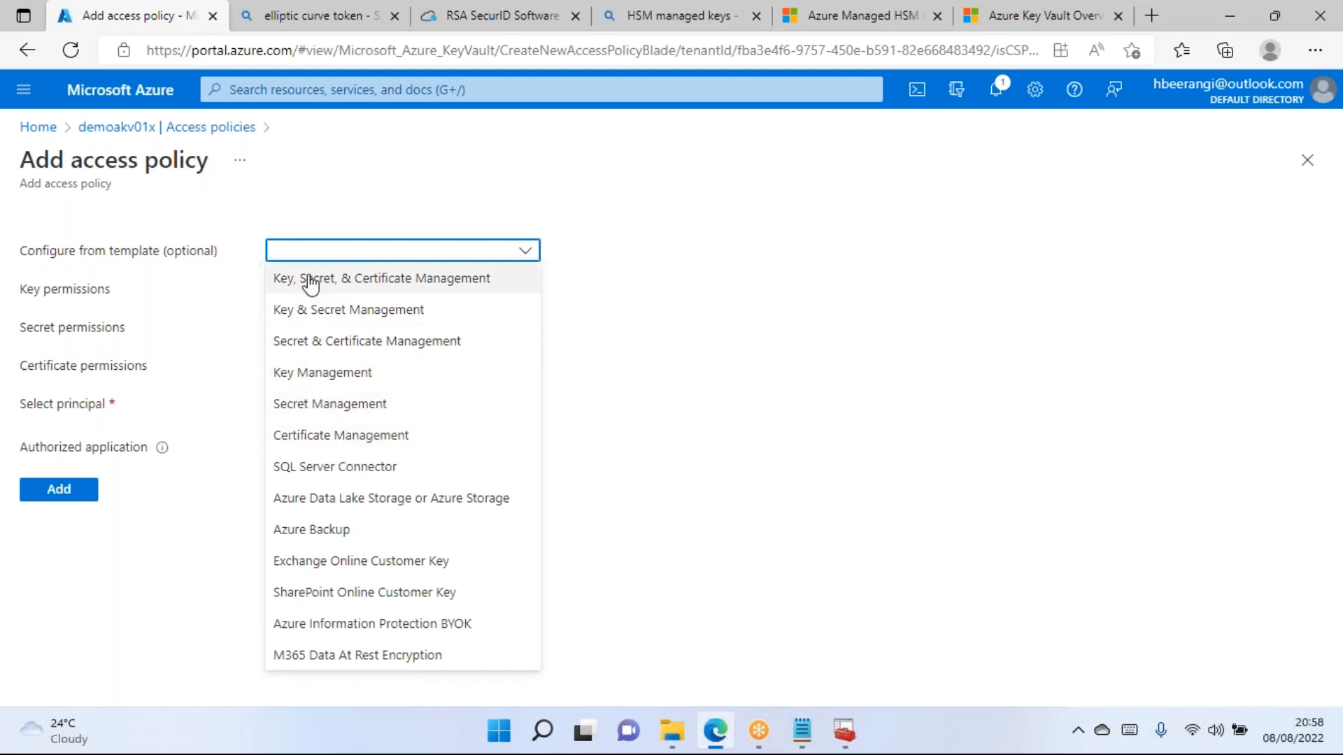
pyautogui.click(433, 286)
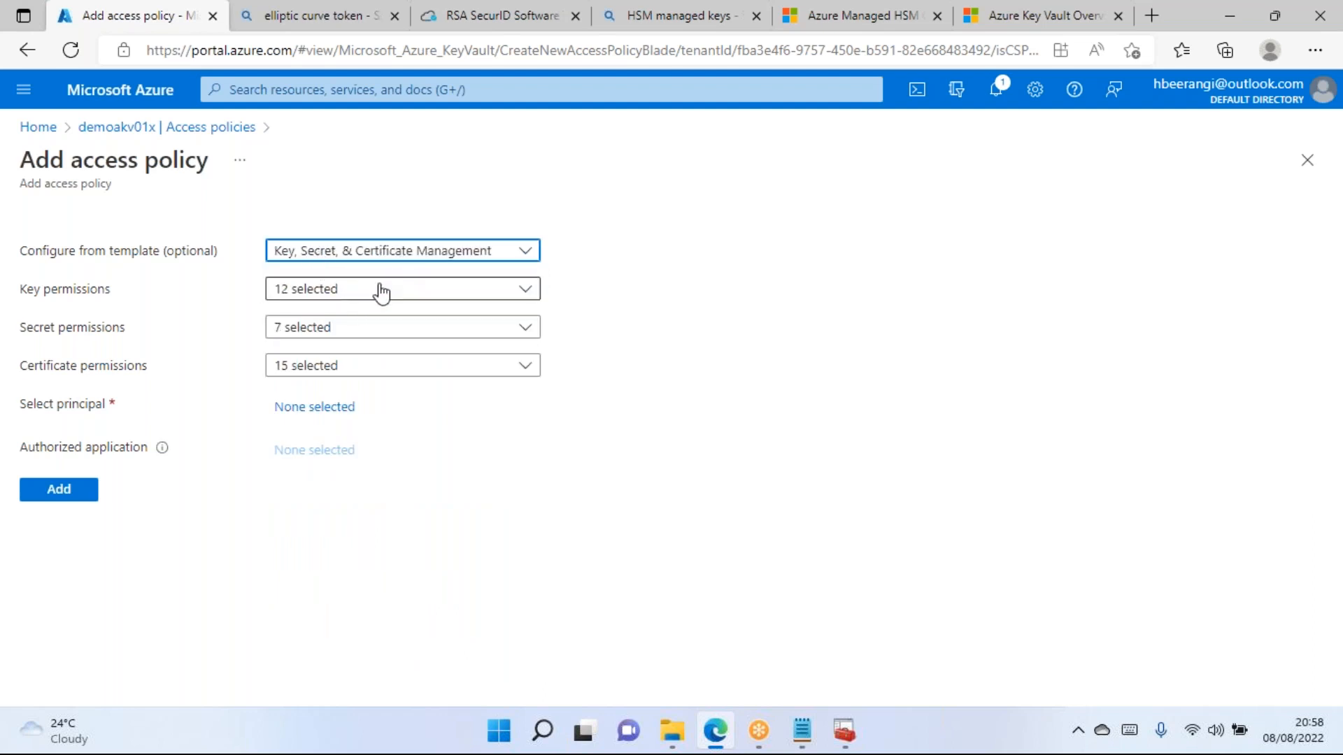
# Review the key permissions included in the template, then leave the new access policy form without adding it.
pyautogui.click(350, 292)
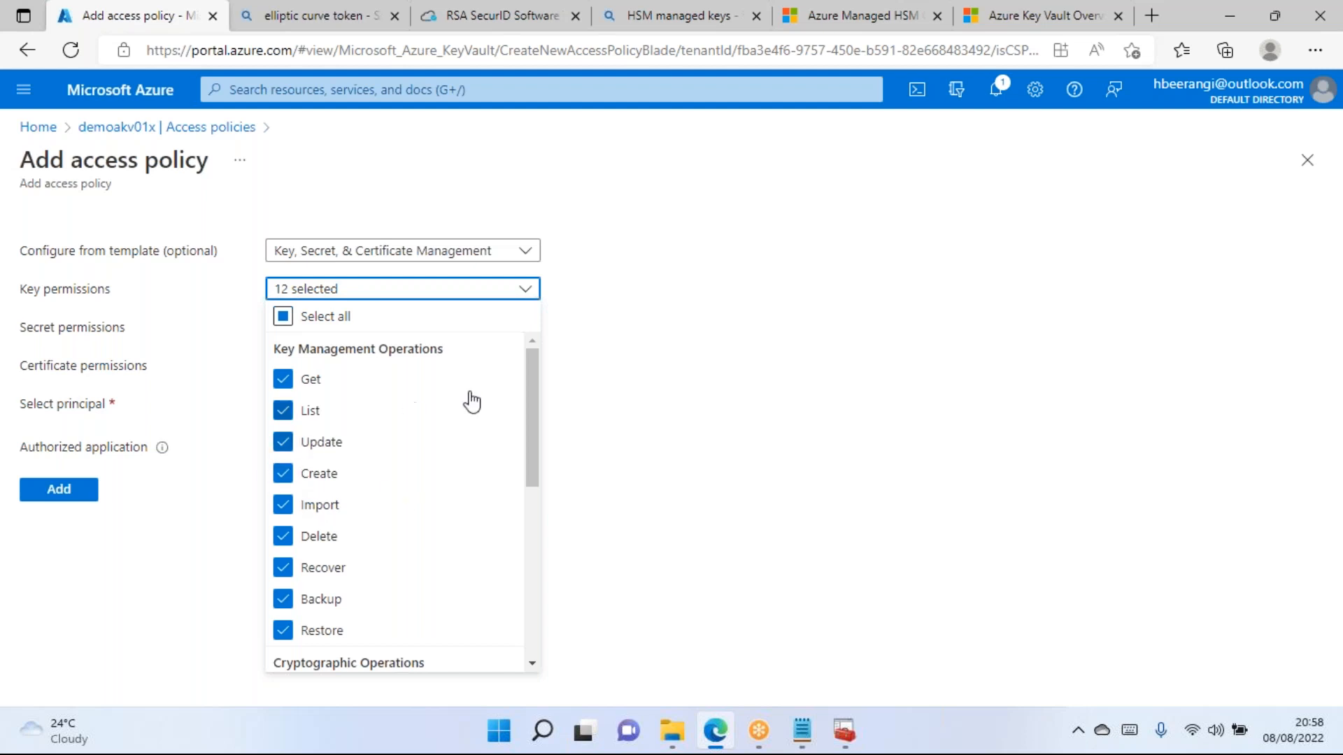
pyautogui.click(771, 364)
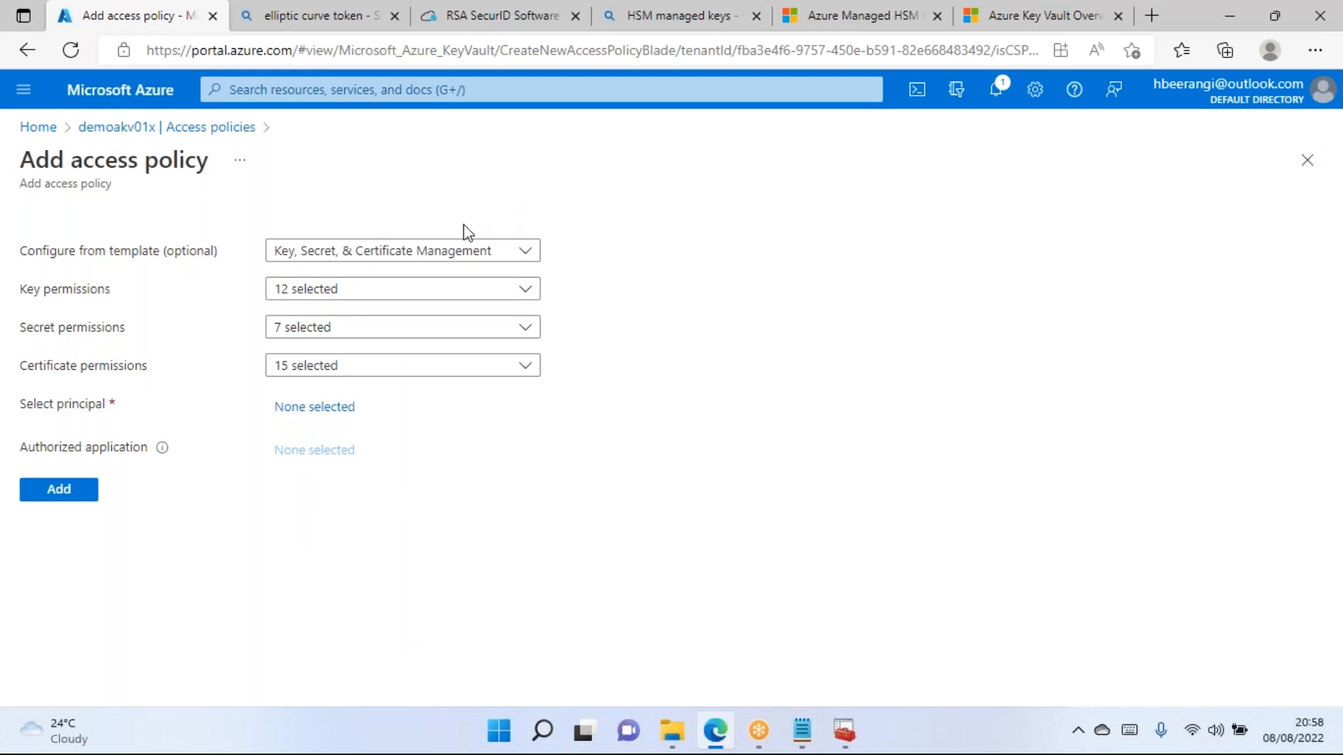
pyautogui.click(291, 298)
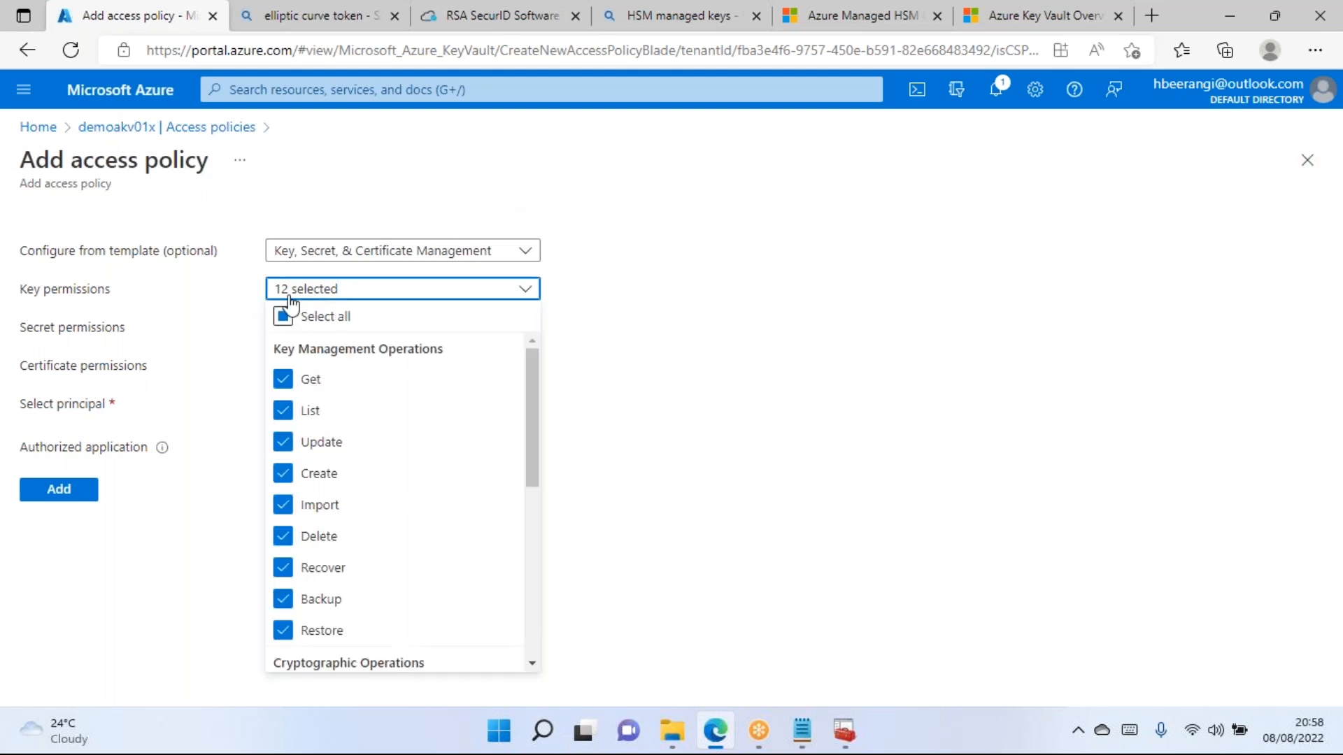
pyautogui.click(781, 388)
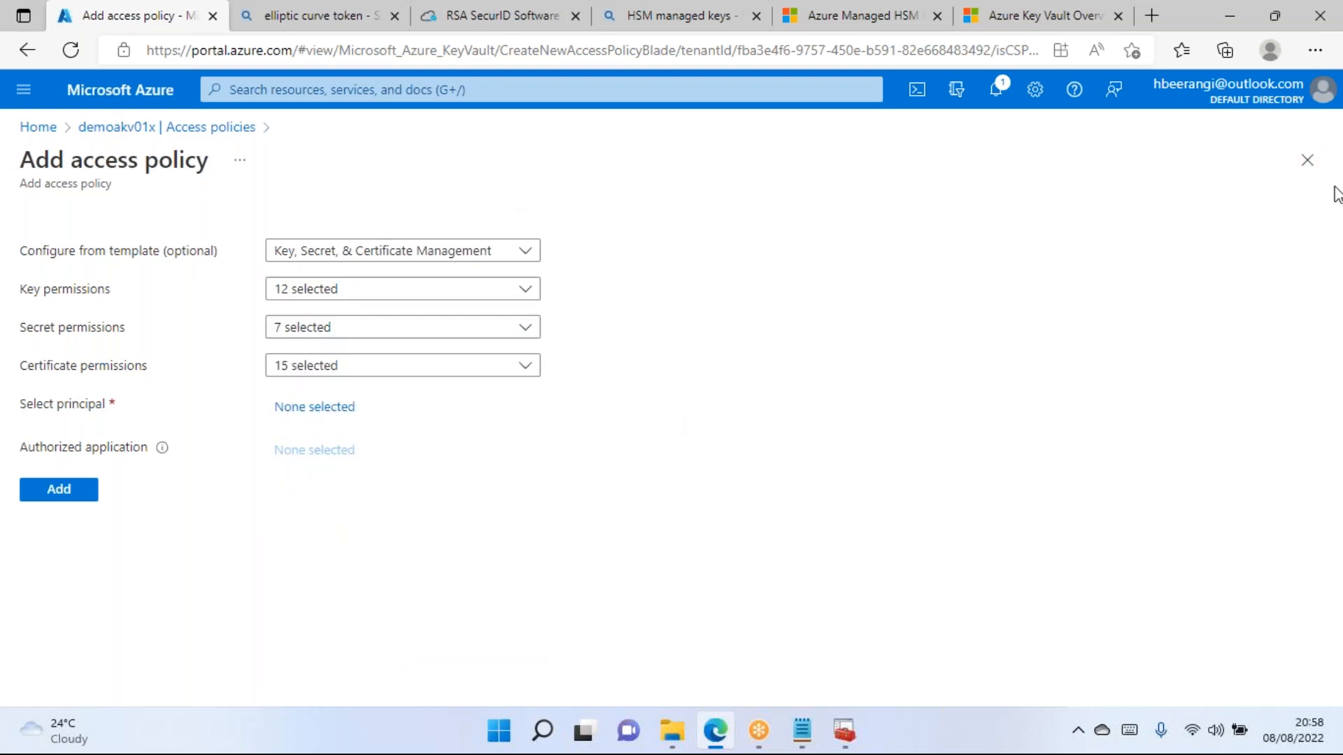
pyautogui.click(1306, 160)
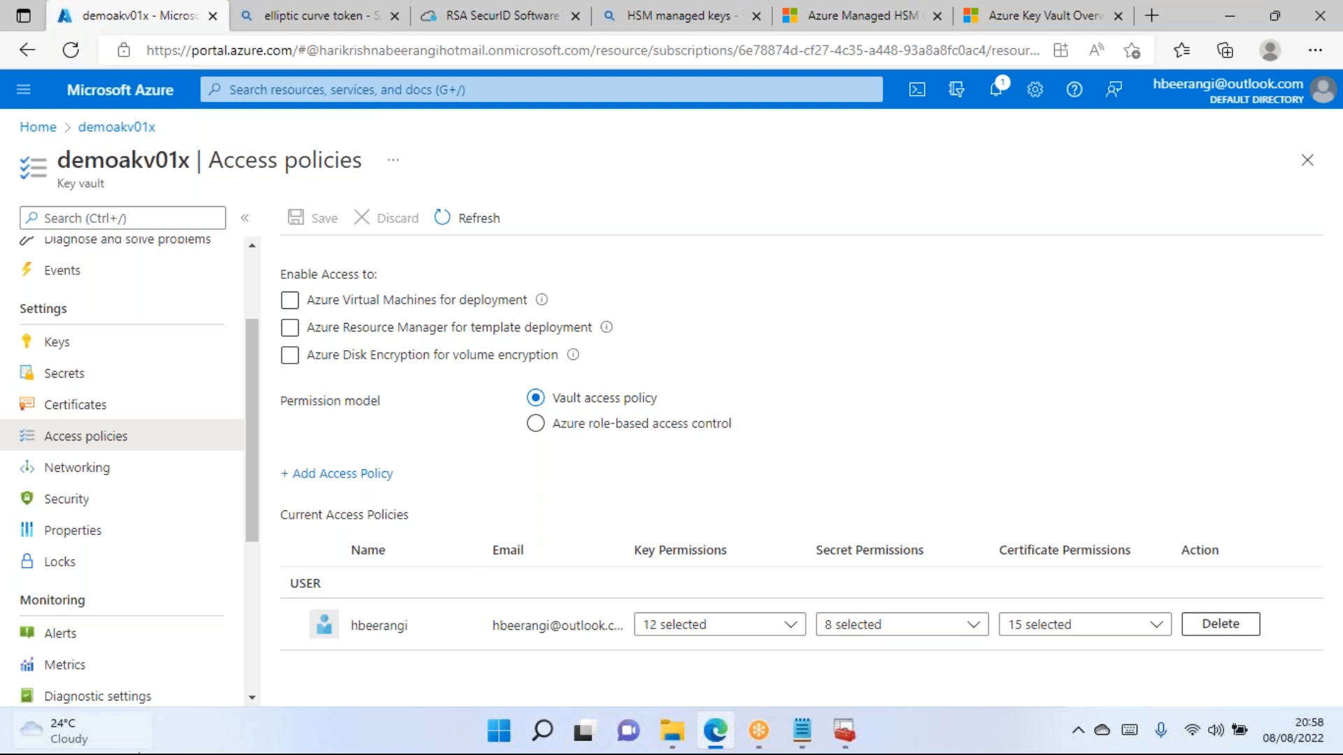
# View the key vault's Networking settings, followed by its Security page.
pyautogui.click(111, 474)
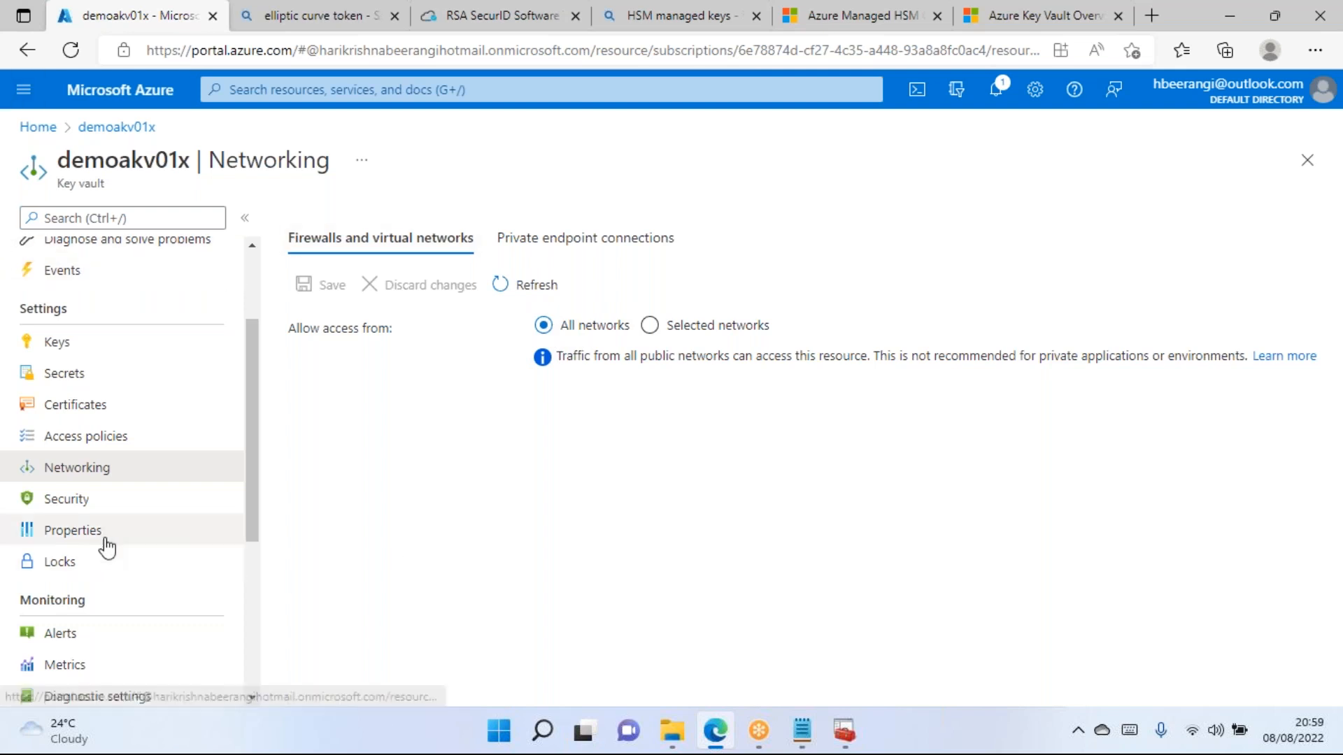
pyautogui.click(95, 514)
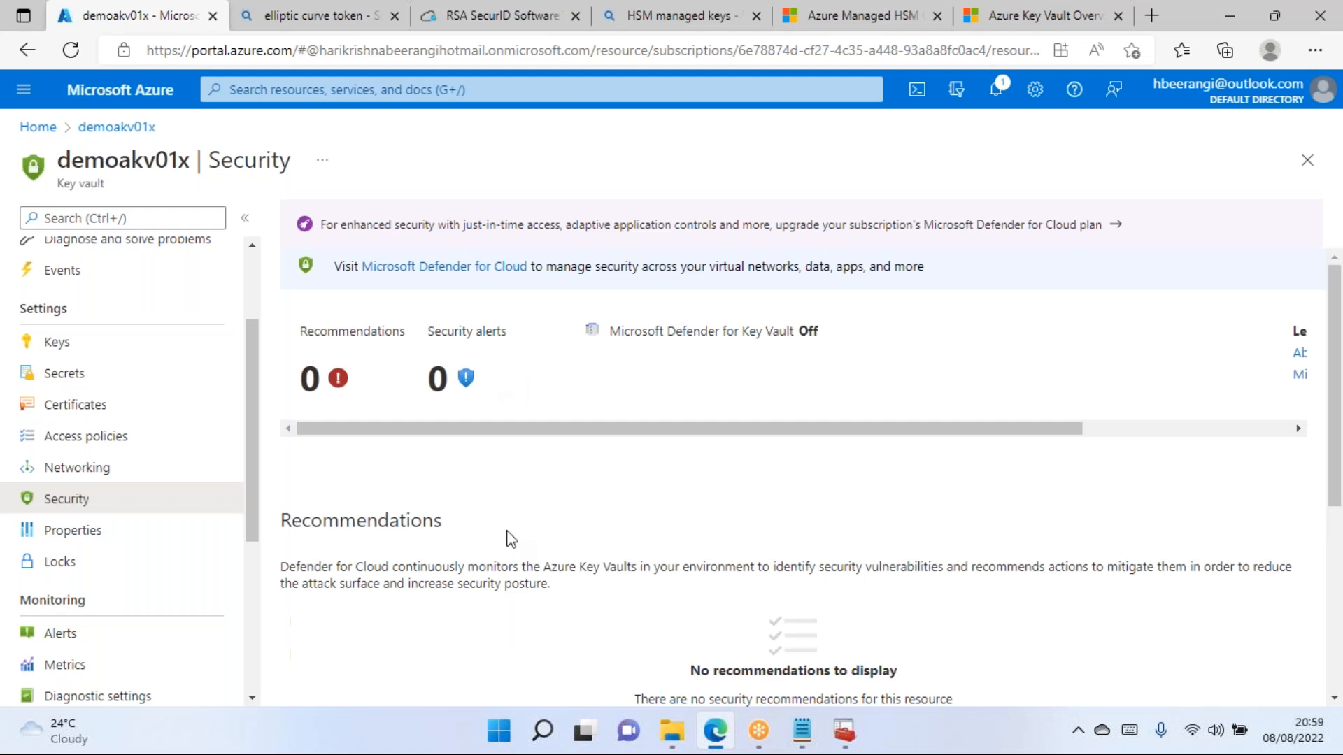
# Look through the vault's settings, monitoring, automation and support entries, highlighting the Automation heading.
pyautogui.scroll(-4, 145, 443)
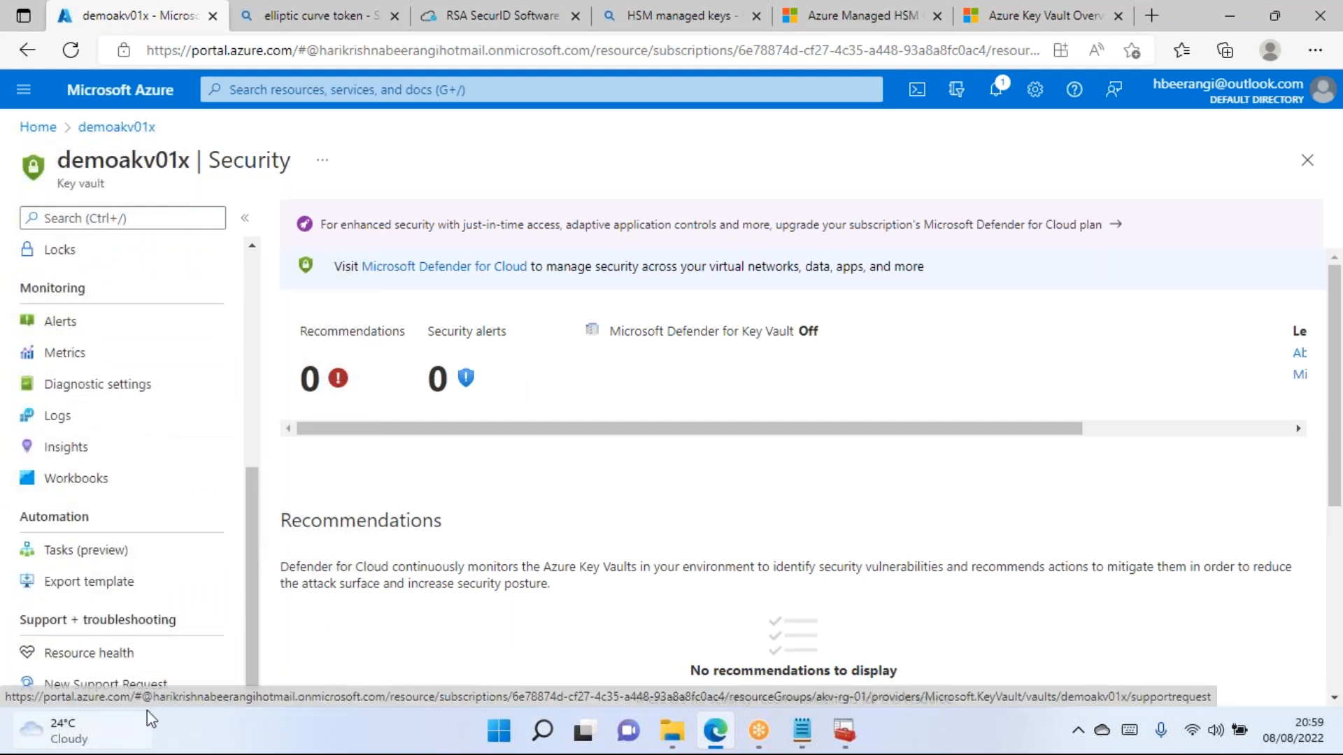
pyautogui.scroll(6, 165, 504)
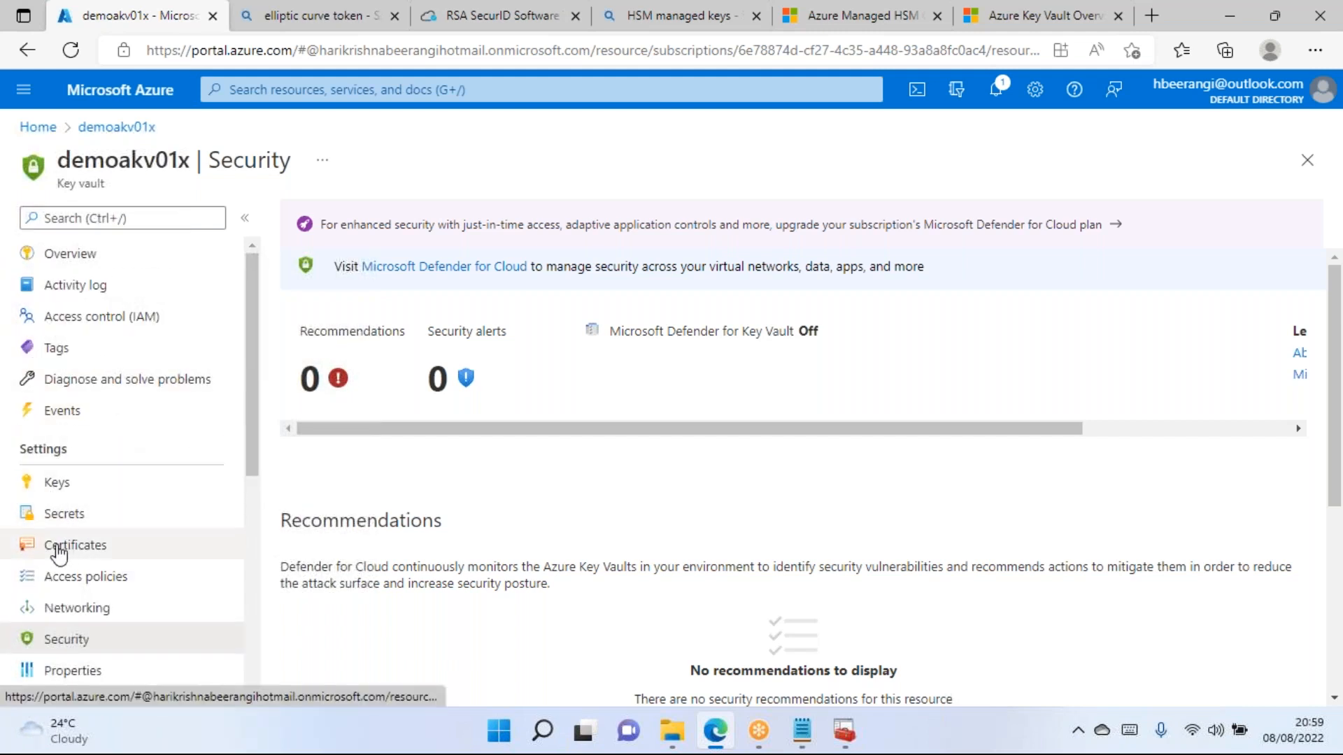
pyautogui.scroll(-6, 118, 544)
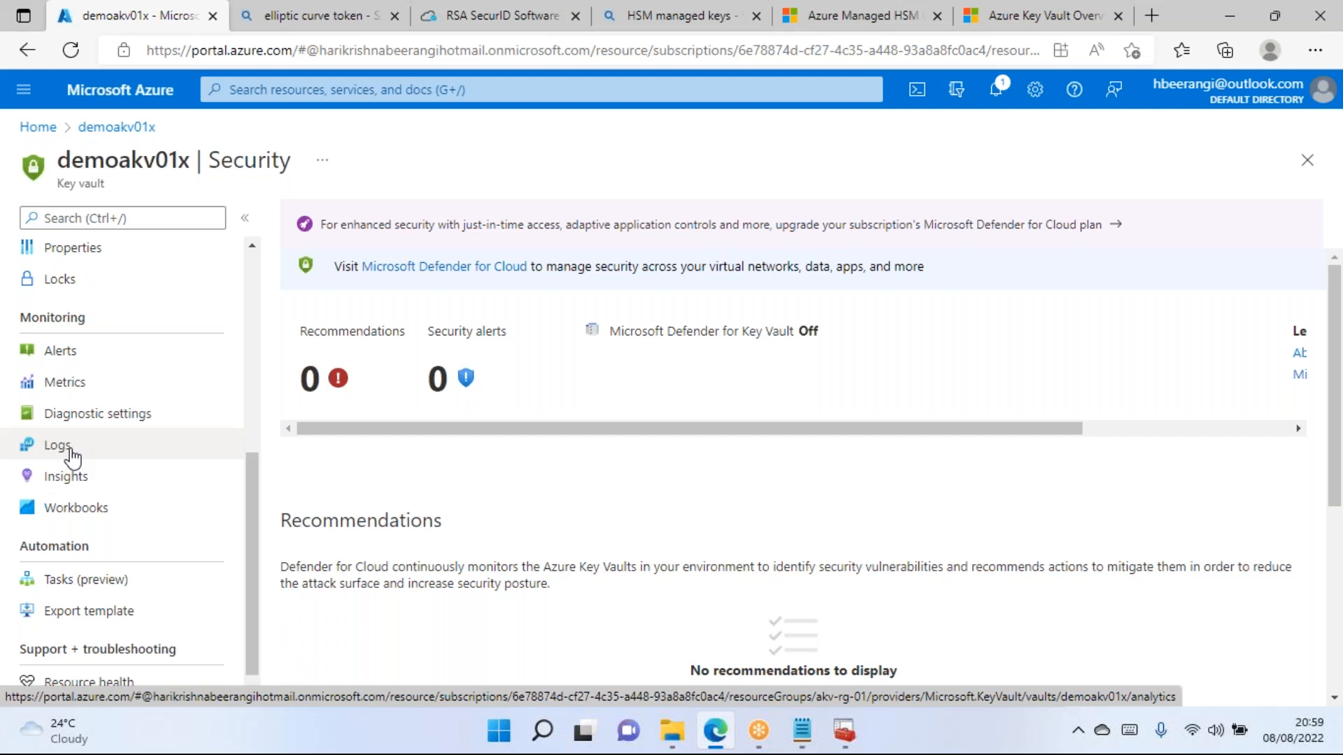
pyautogui.scroll(-1, 76, 466)
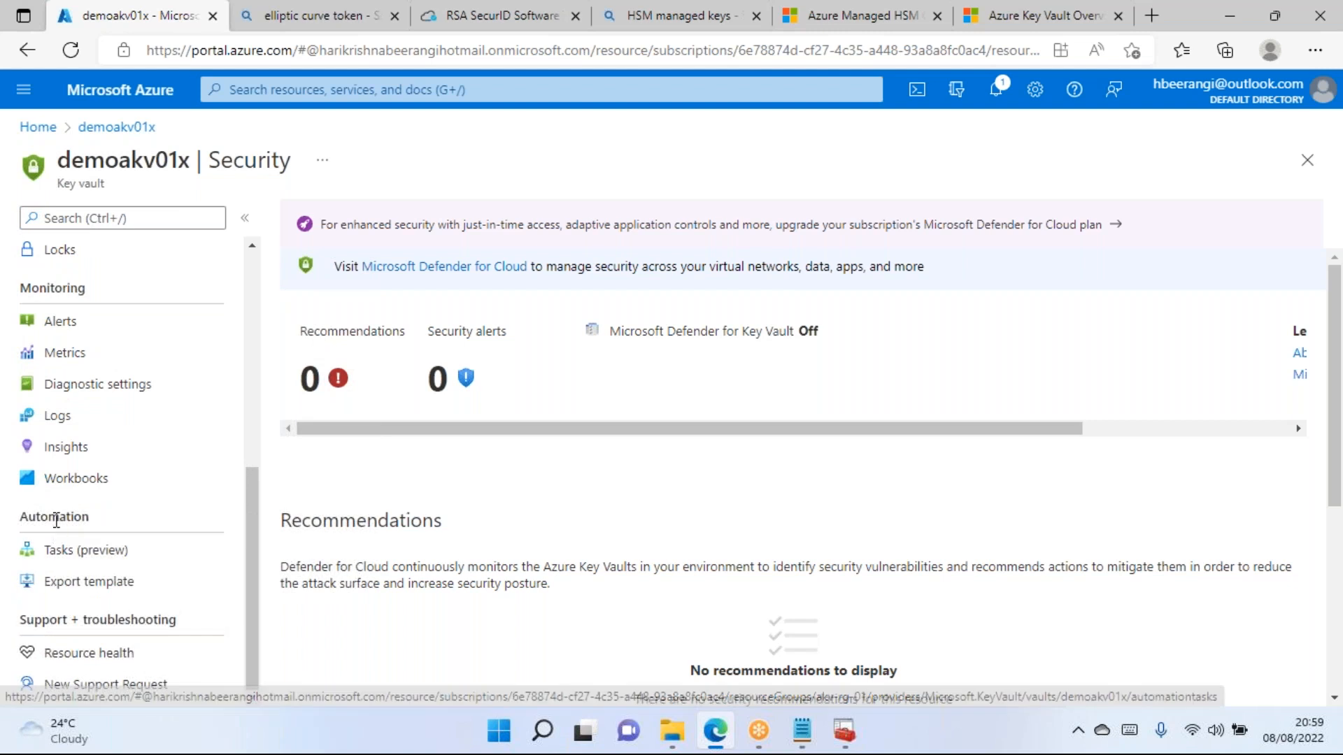
pyautogui.doubleClick(56, 519)
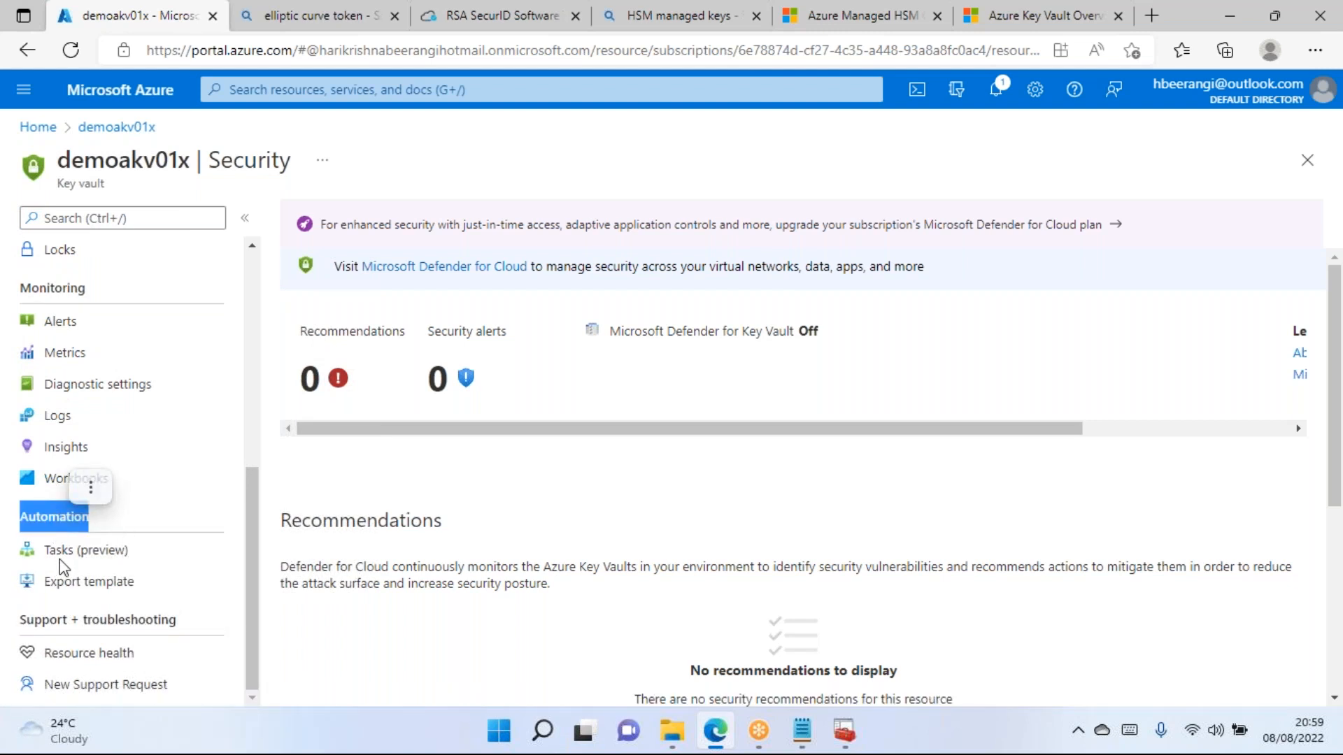
pyautogui.scroll(2, 255, 491)
pyautogui.scroll(-2, 186, 598)
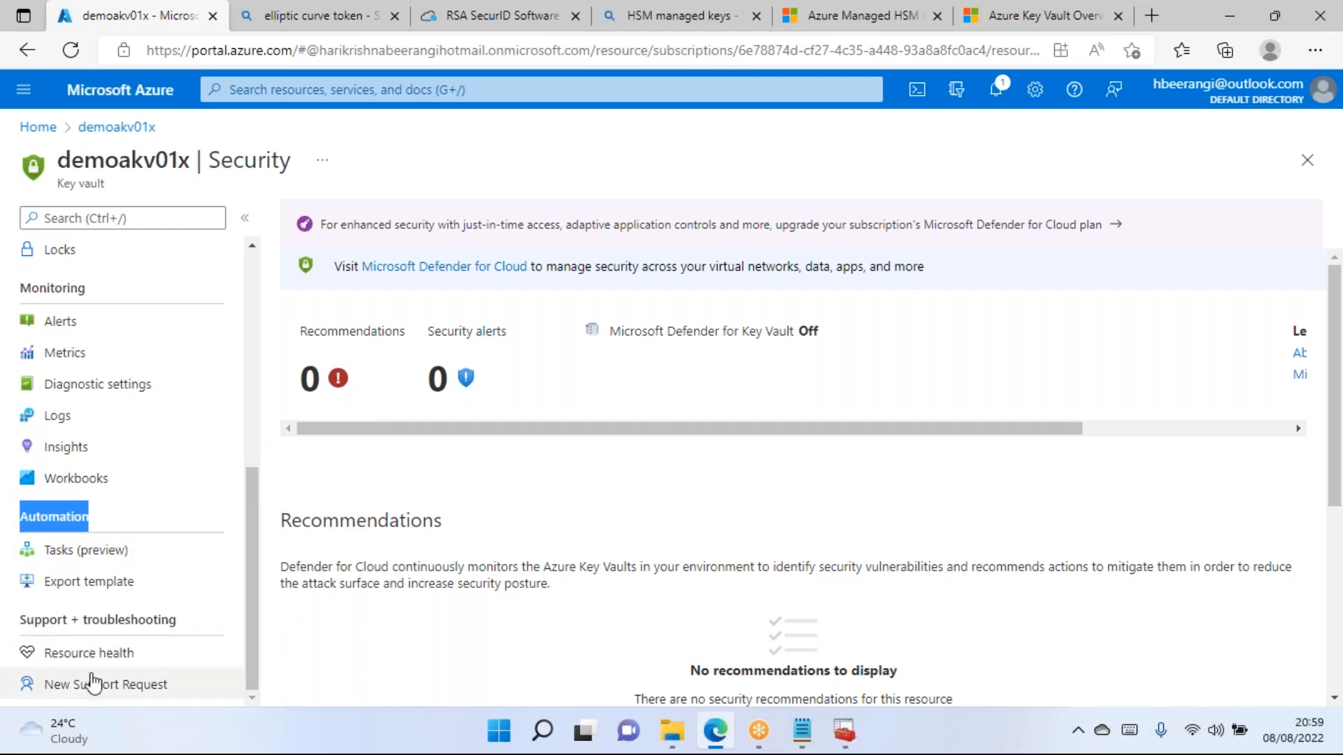